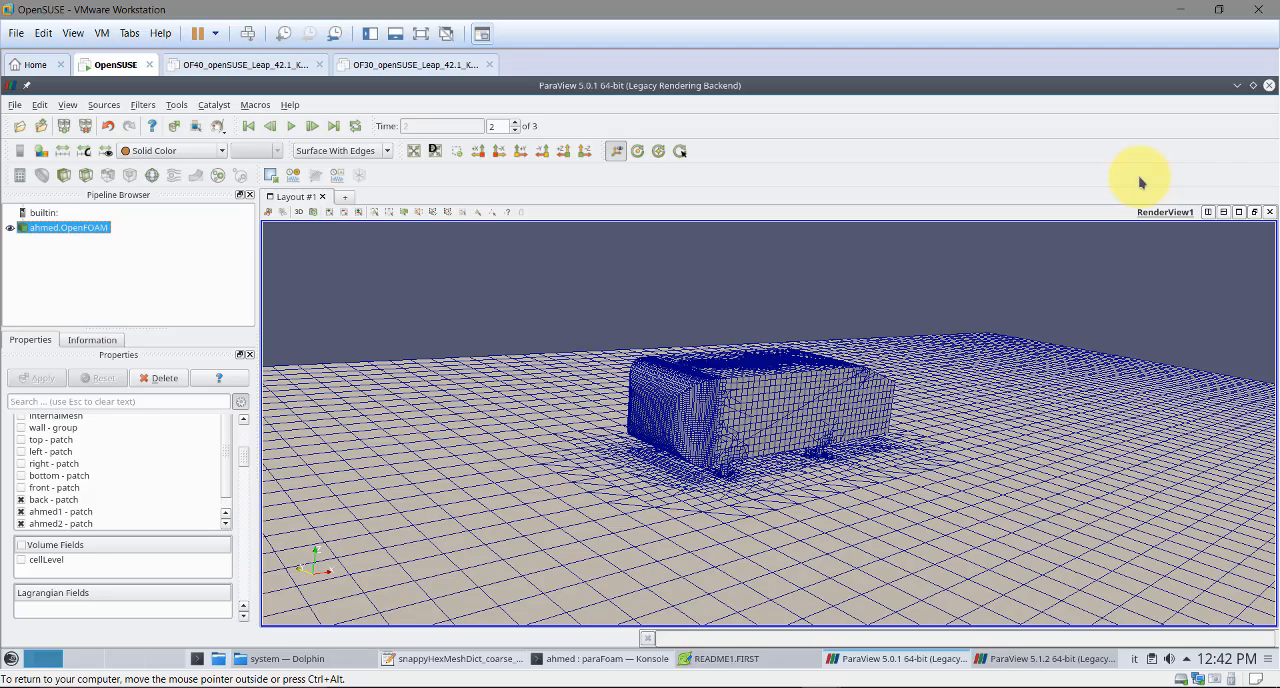
Examine the surface mesh of the Ahmed body and surrounding ground in ParaView, especially the refinement on the roof
scroll(846, 371, "up", 5)
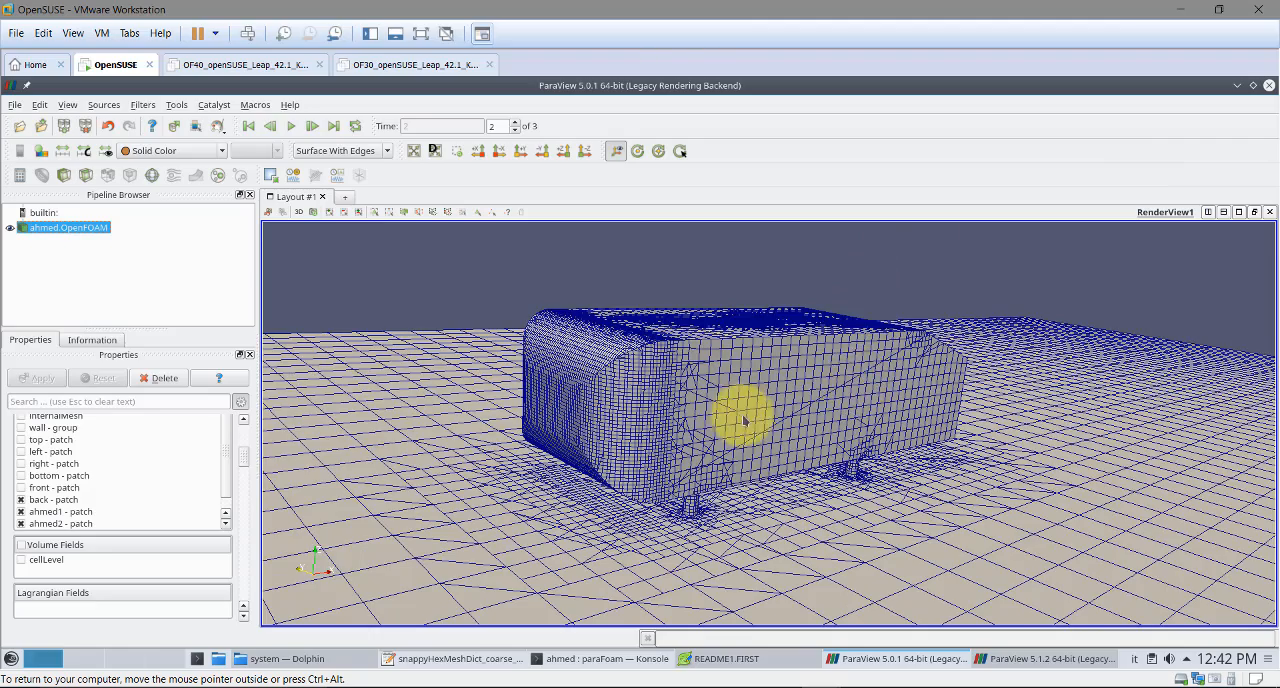
left_click_drag(743, 421, 767, 425)
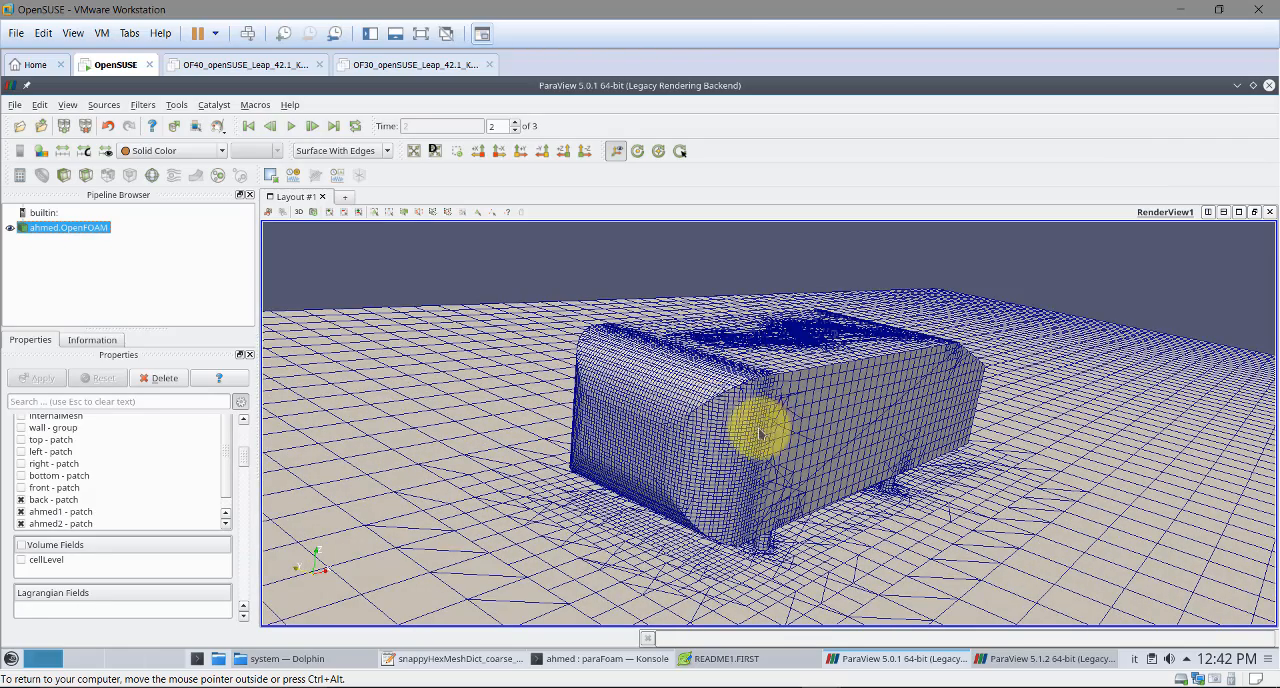
left_click_drag(757, 426, 621, 415)
right_click_drag(621, 415, 769, 443)
left_click_drag(769, 443, 825, 509)
right_click_drag(748, 402, 757, 434)
middle_click_drag(676, 374, 697, 420)
left_click_drag(697, 420, 880, 371)
left_click_drag(957, 373, 972, 455)
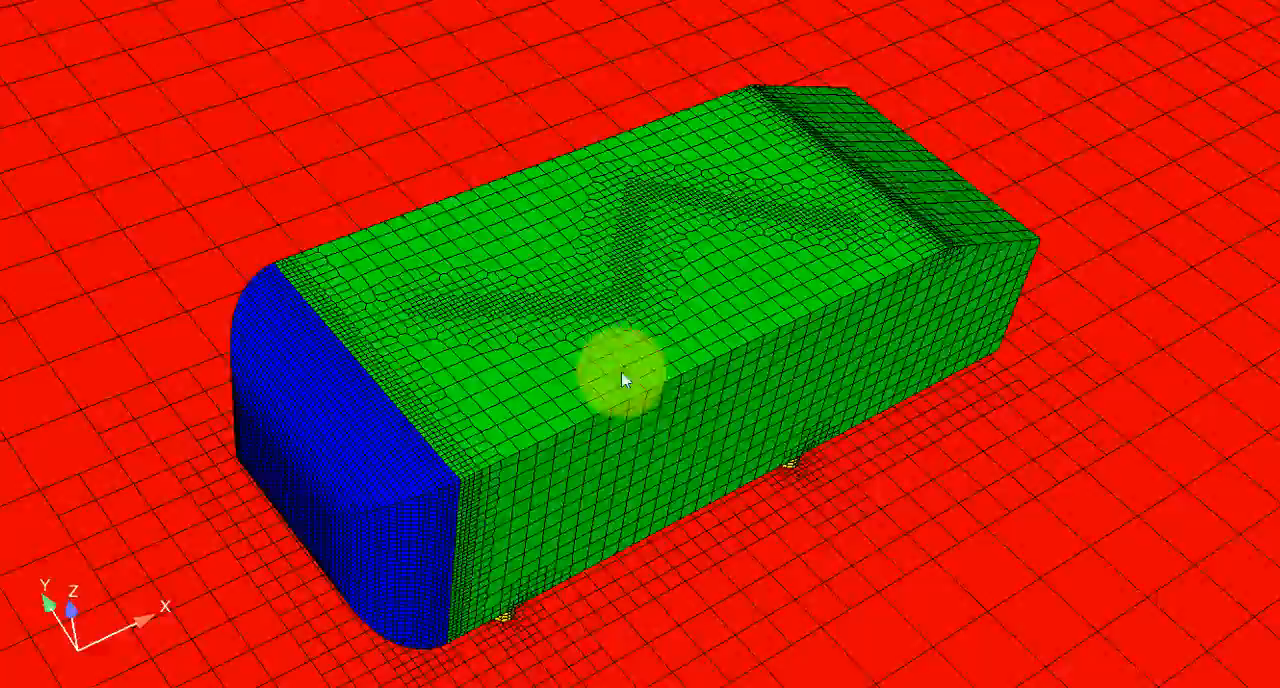
Inspect the coloured Ahmed body mesh in the other viewer, checking refinement along the zigzag line, slant edge and nose
left_click_drag(622, 380, 826, 91)
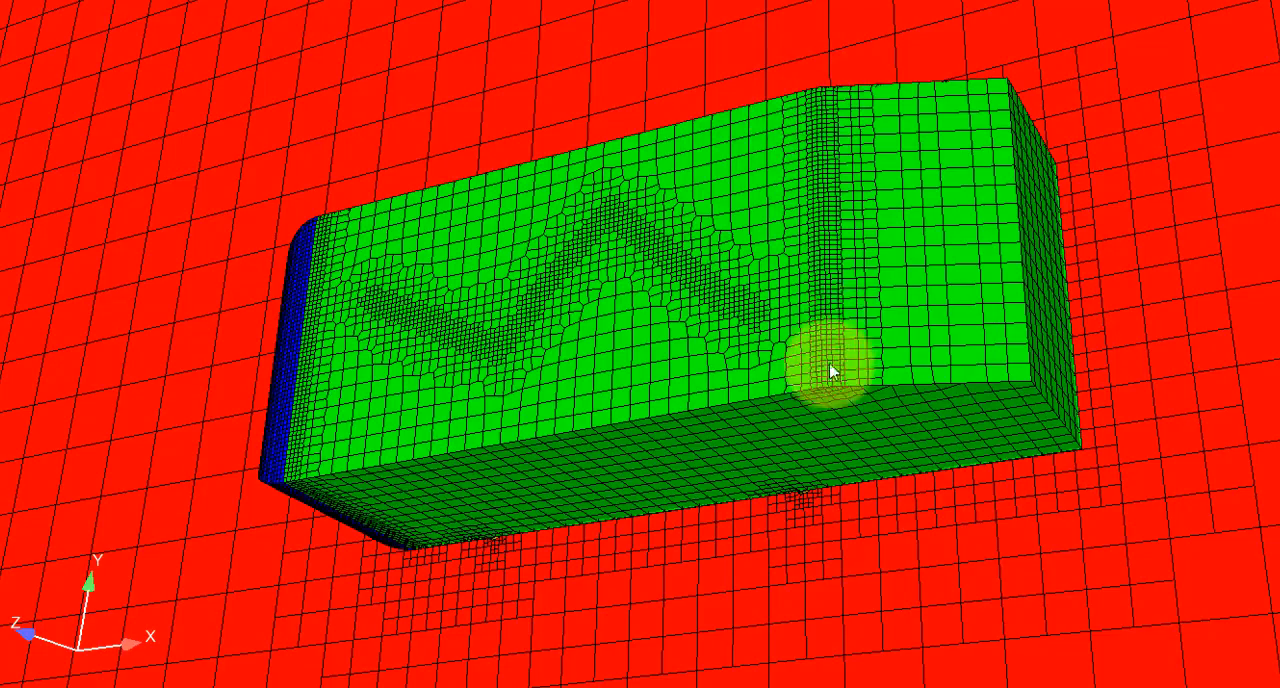
left_click_drag(820, 97, 980, 222)
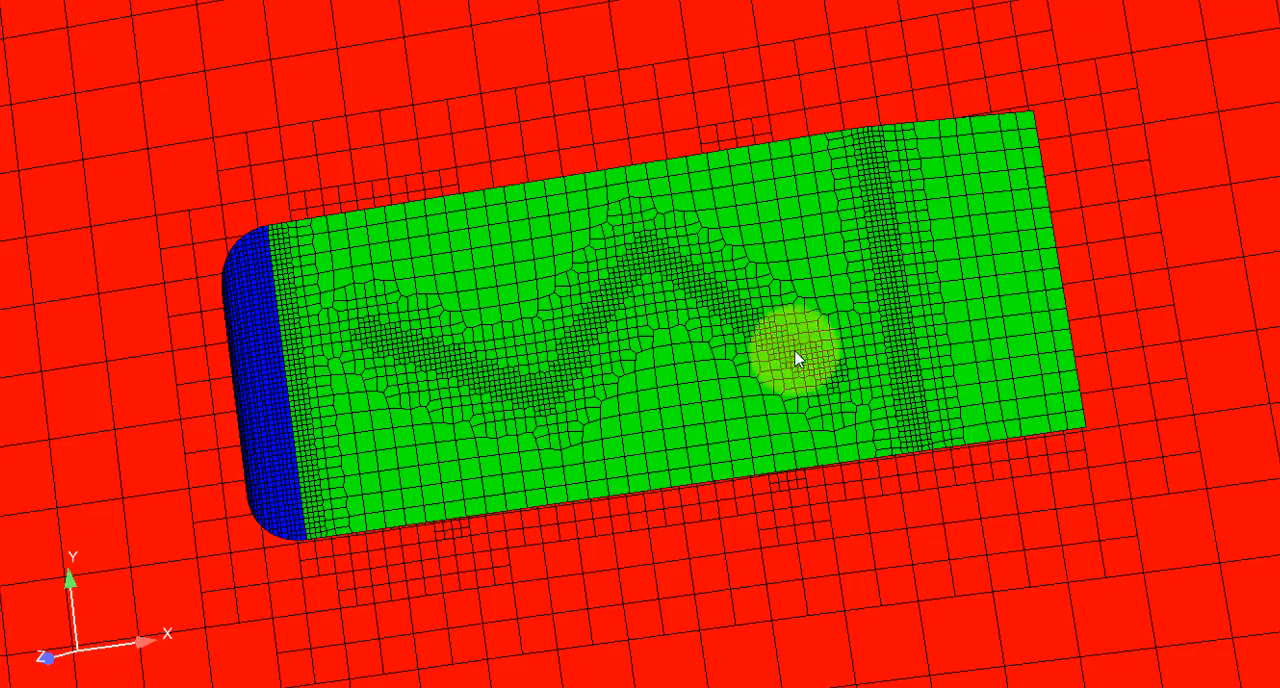
left_click_drag(690, 386, 257, 166)
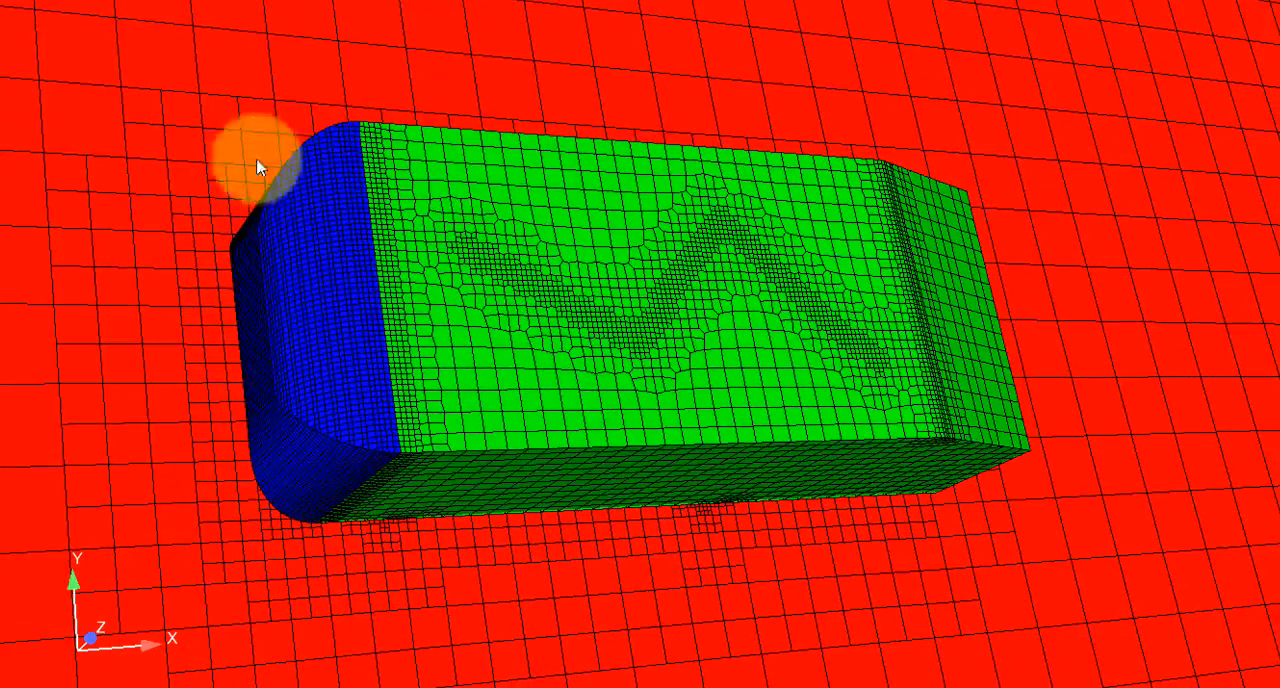
left_click_drag(326, 380, 535, 478)
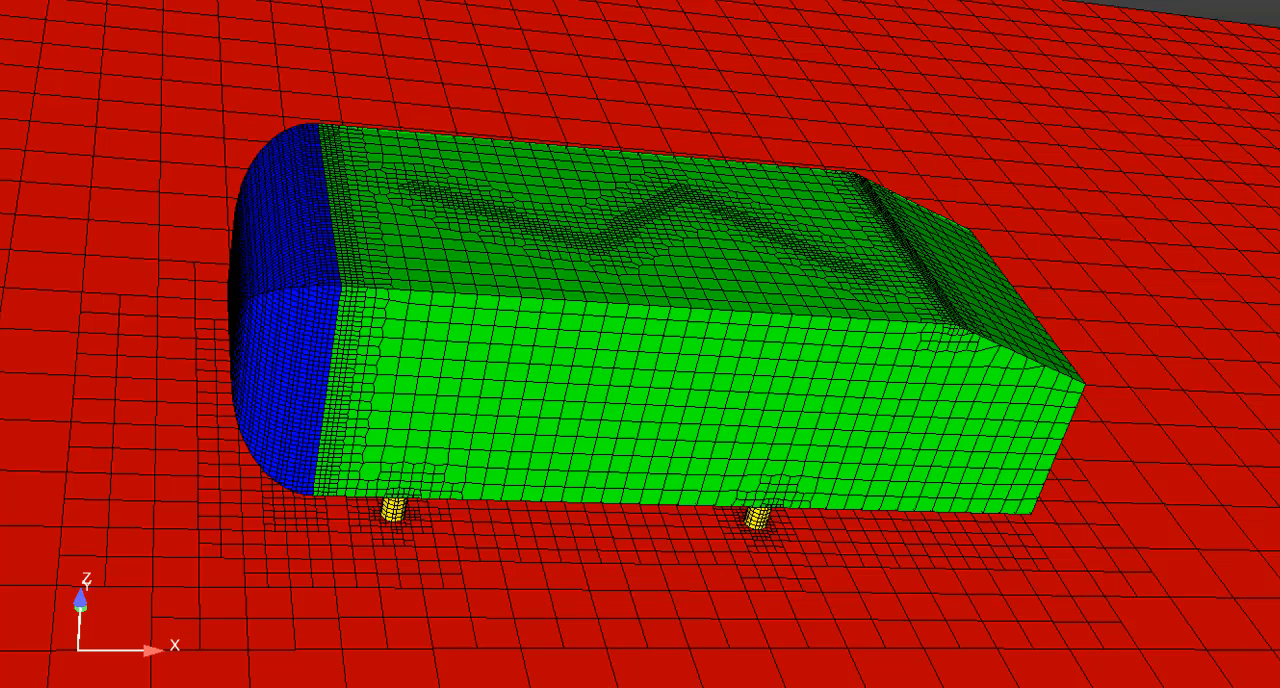
Switch to the ahmed_openfoam document in Onshape and orient the view normal to the roof region of Sketch 7
mouse_move(443, 665)
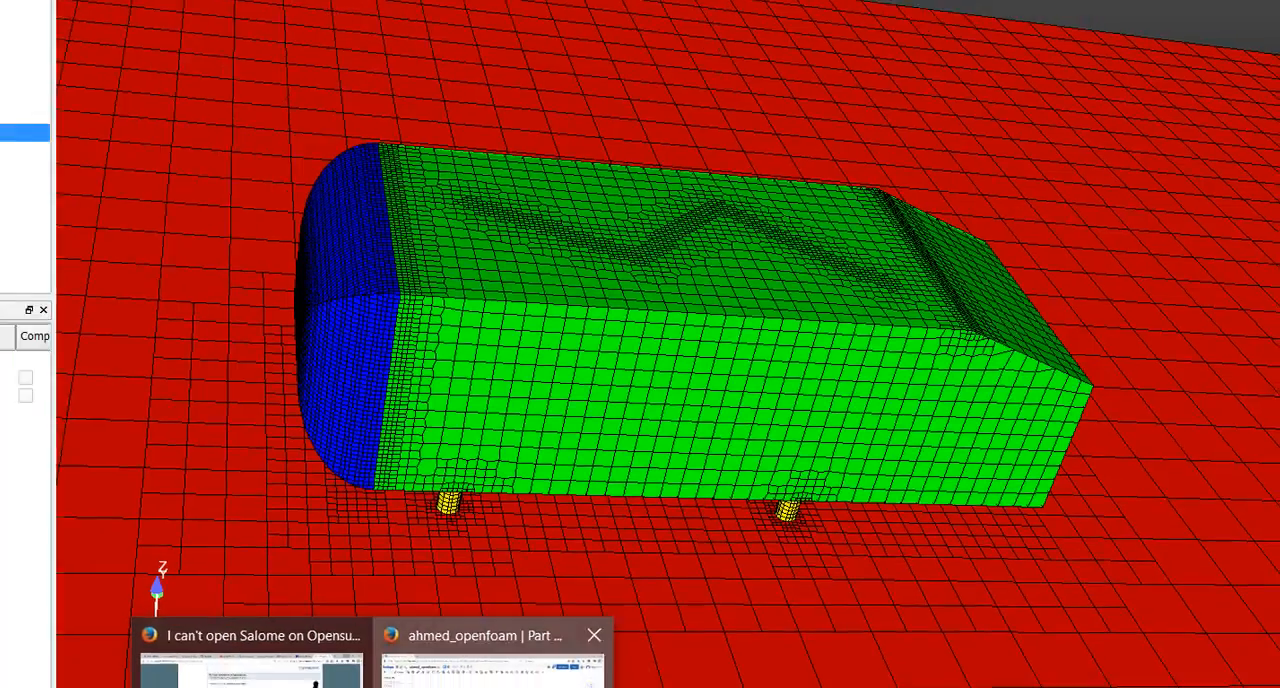
left_click(490, 665)
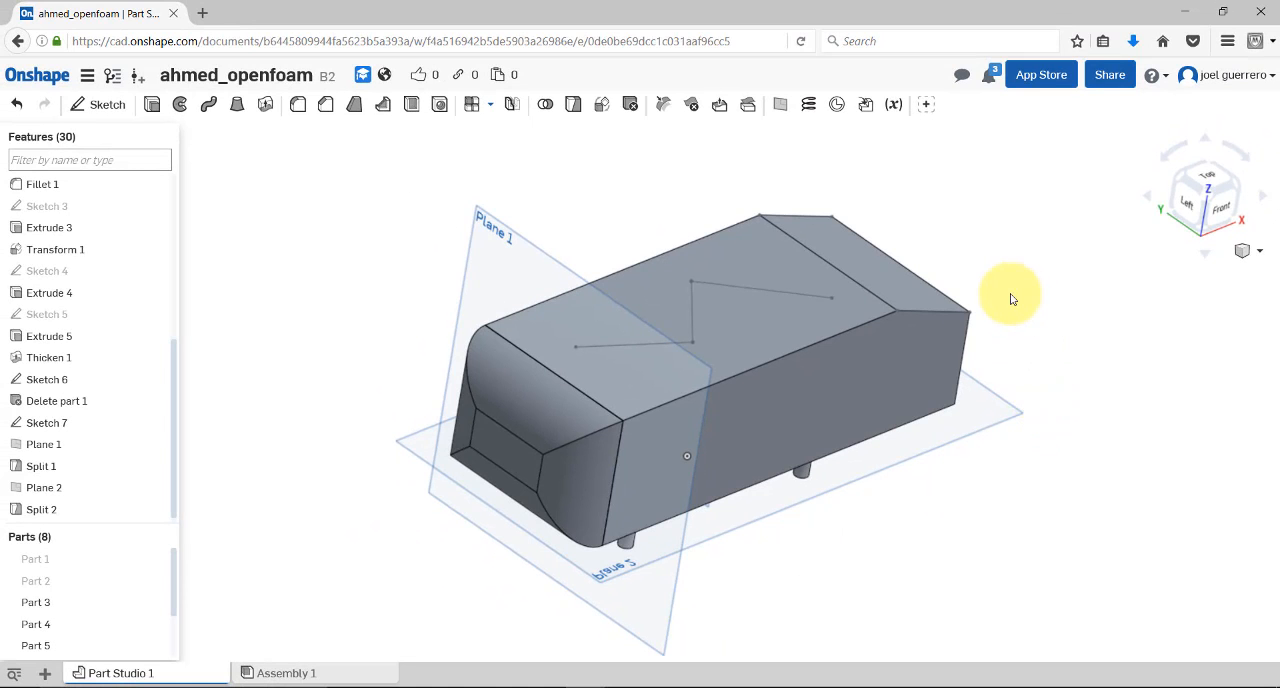
right_click_drag(1011, 299, 956, 391)
left_click(945, 389)
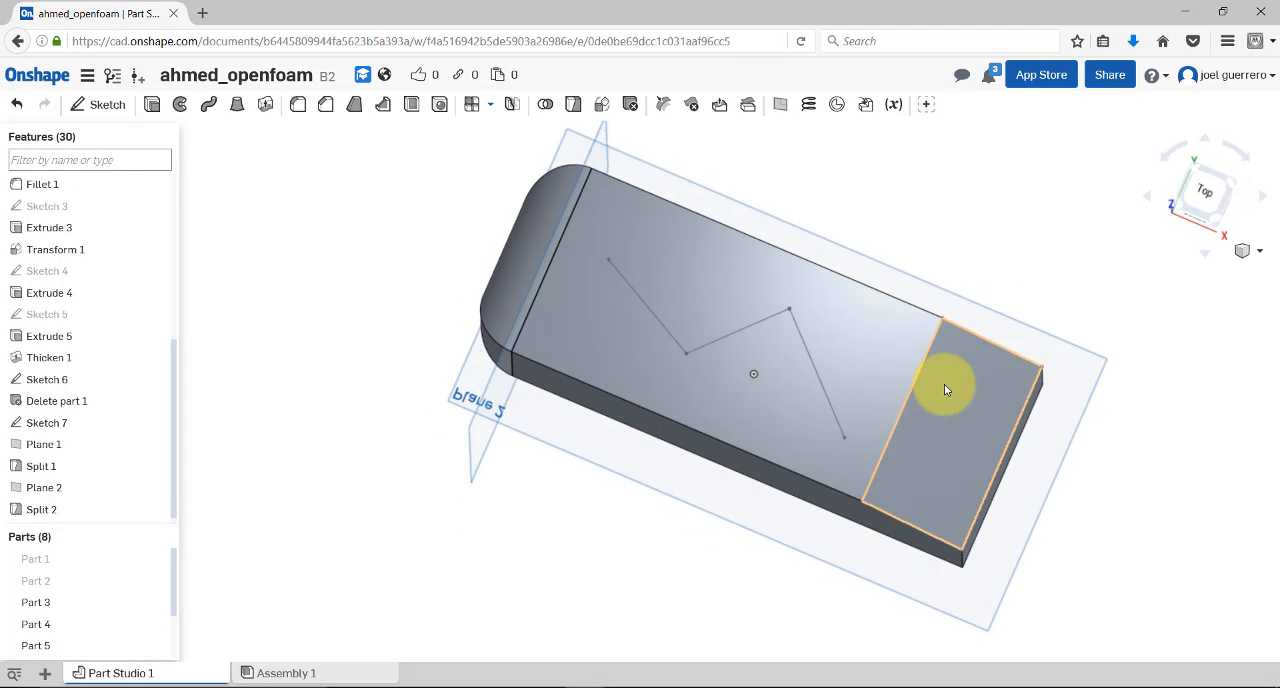
right_click_drag(900, 263, 836, 360)
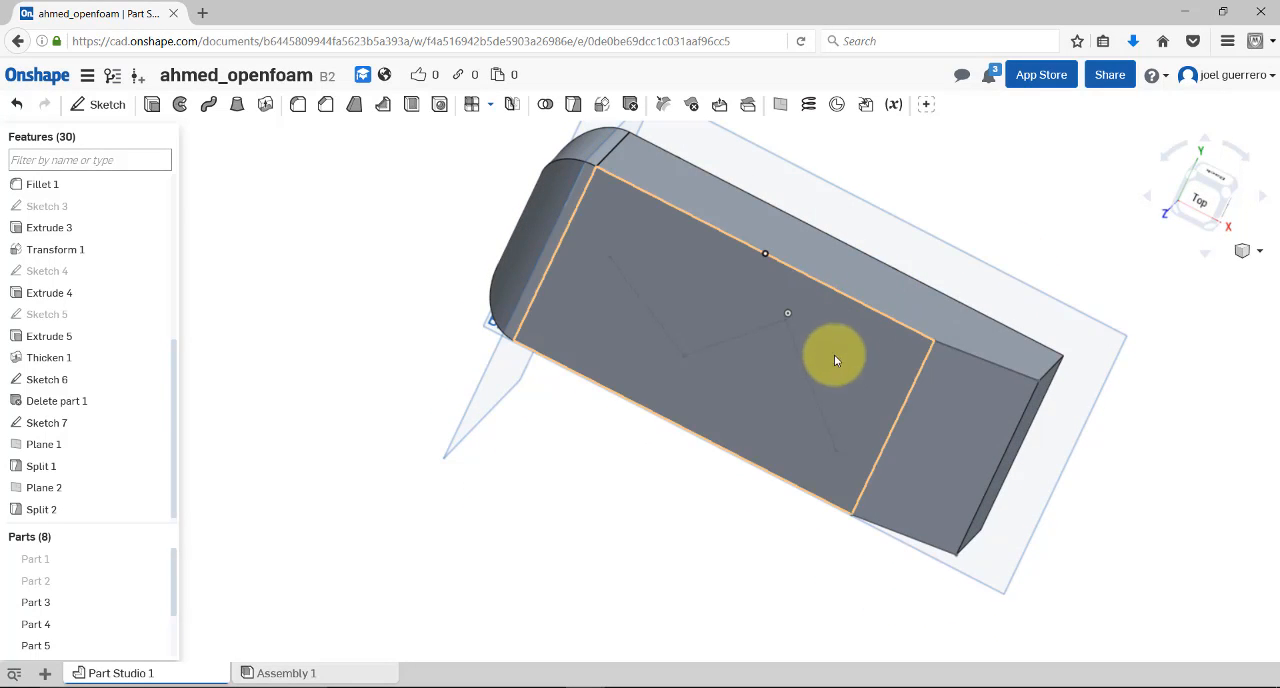
left_click(843, 368)
right_click(852, 404)
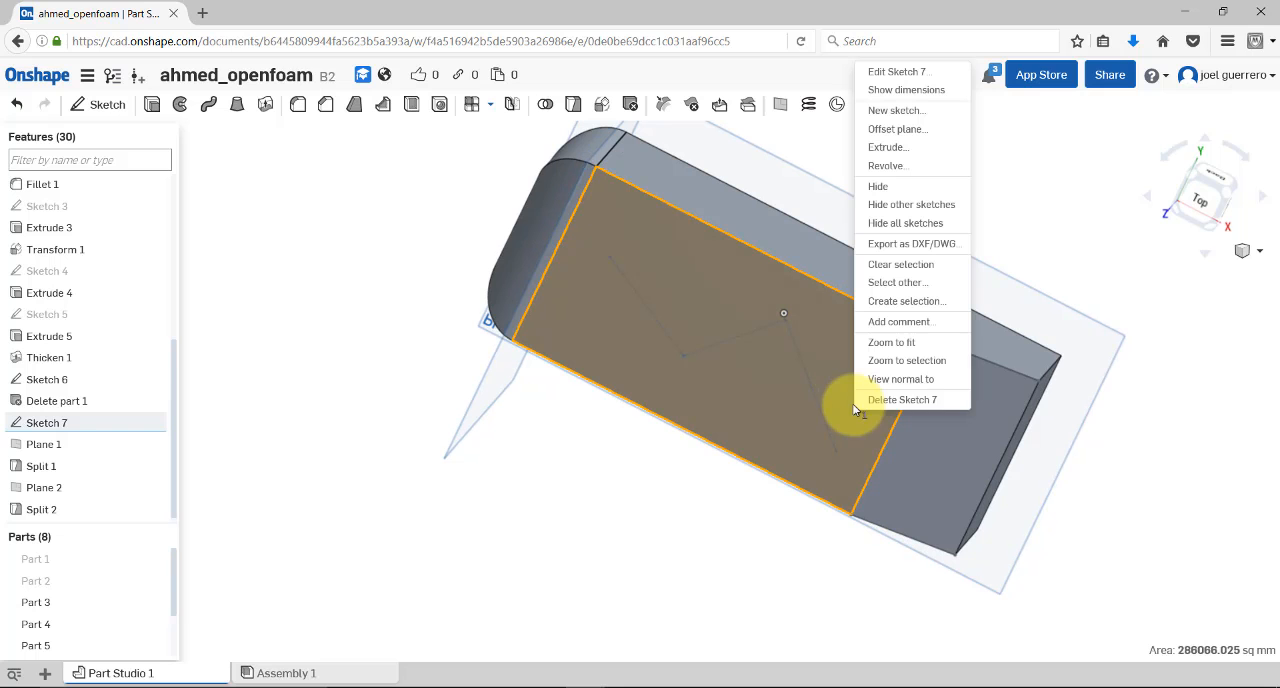
left_click(901, 381)
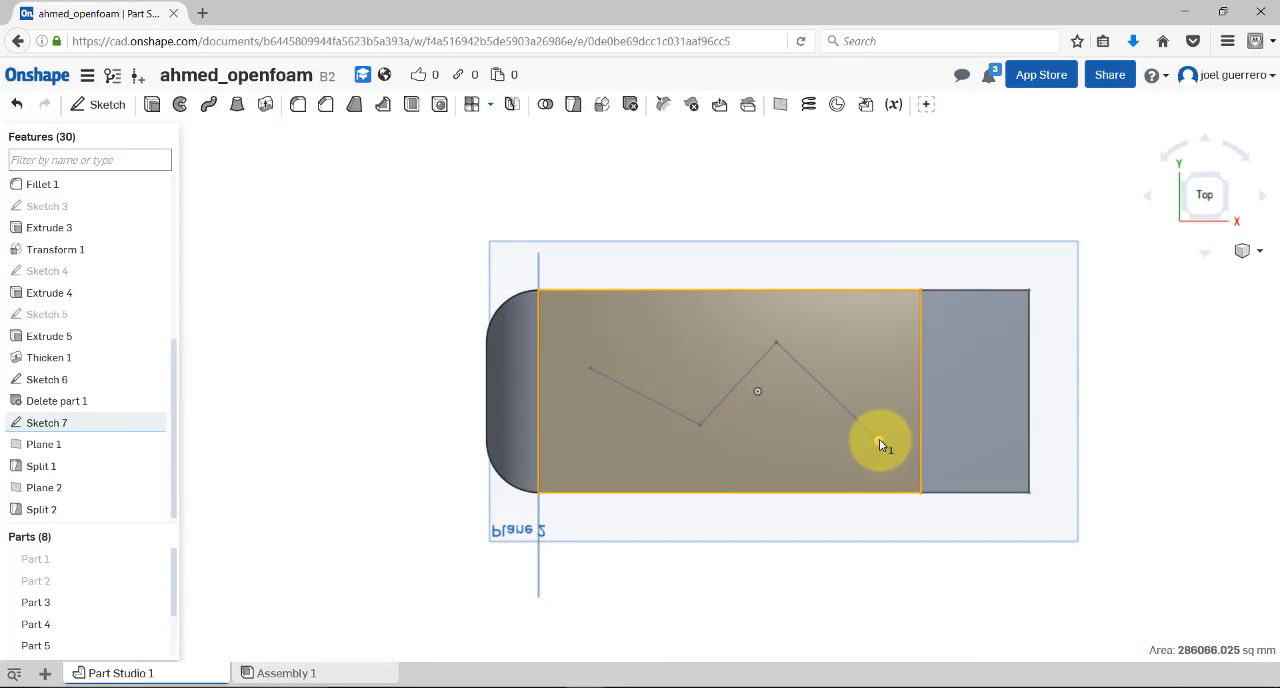
Read the coordinates of each of the four points of the zigzag line on the roof
left_click(879, 441)
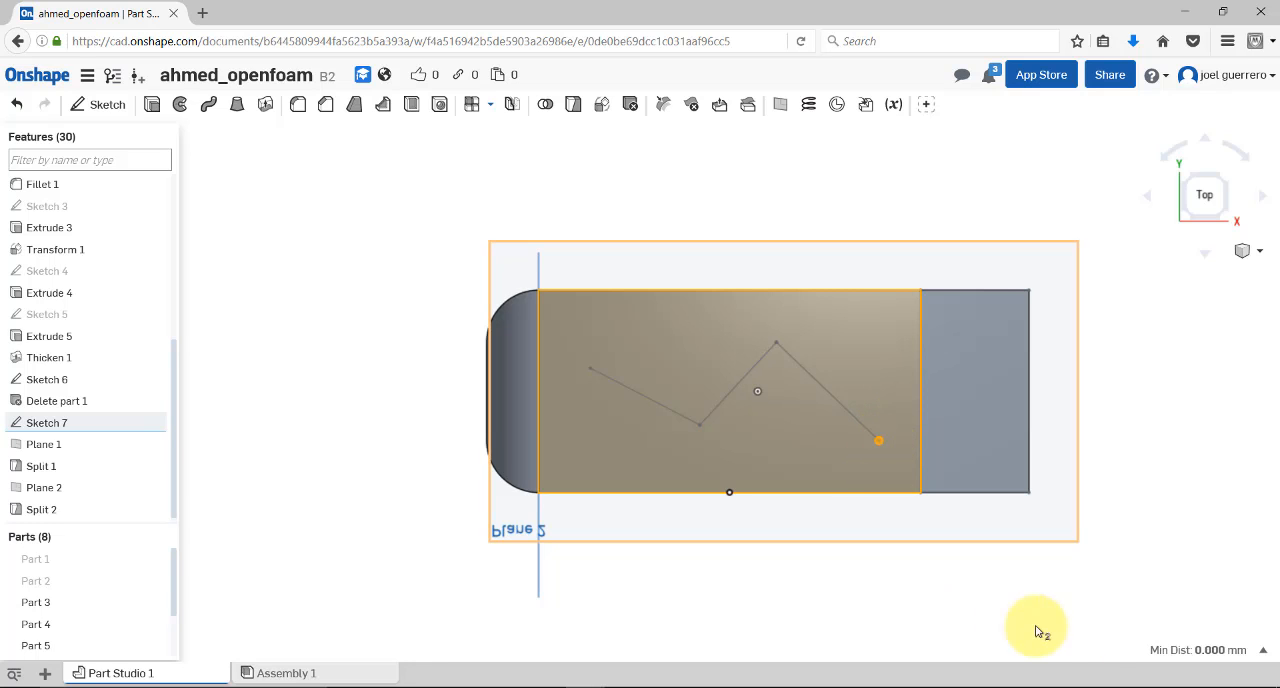
left_click(1132, 482)
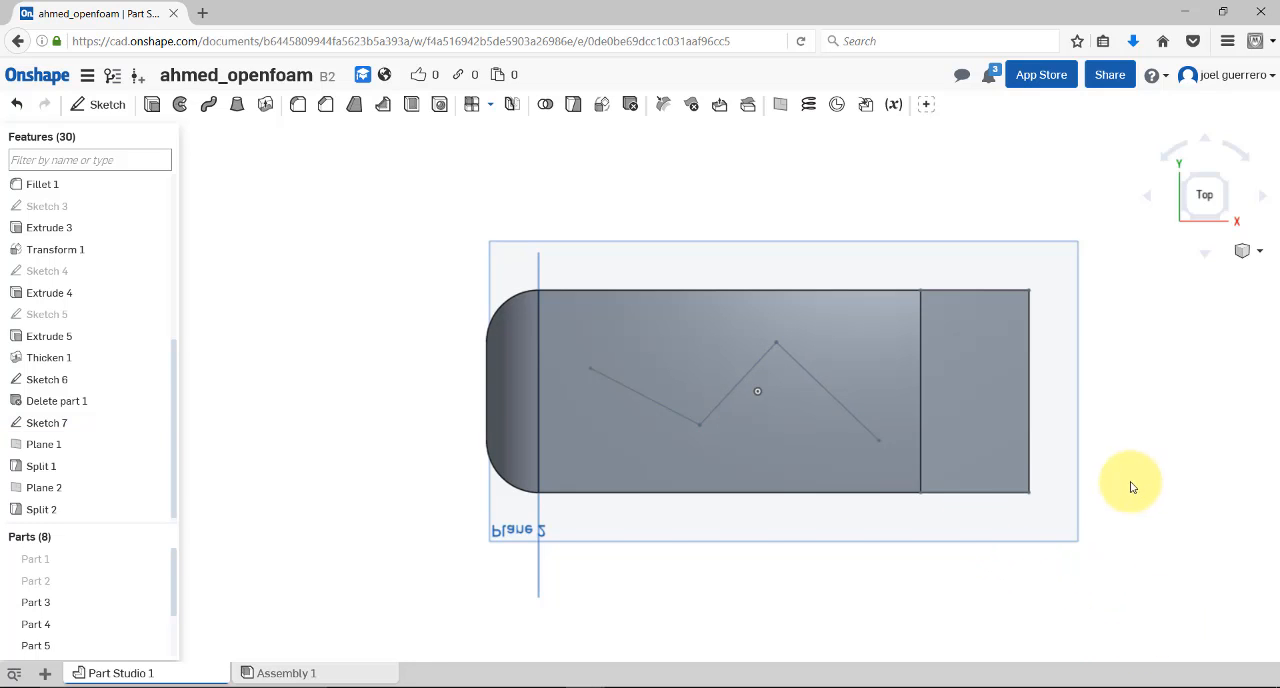
left_click(878, 440)
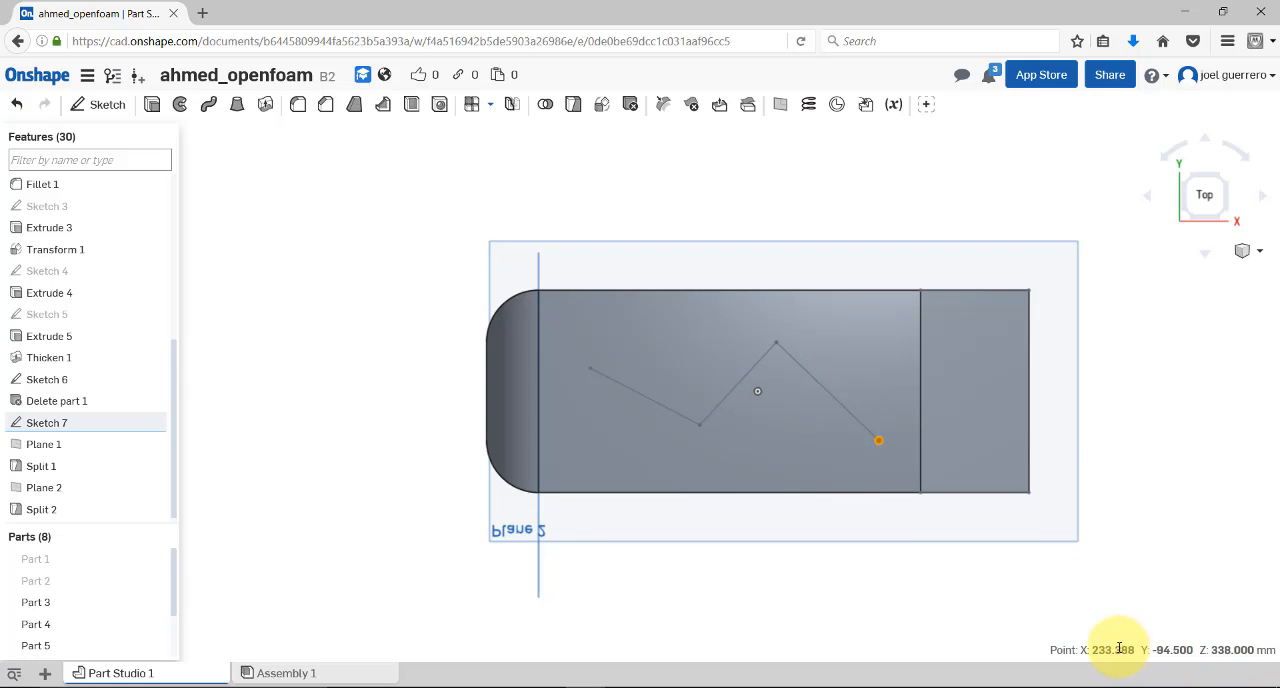
left_click(879, 440)
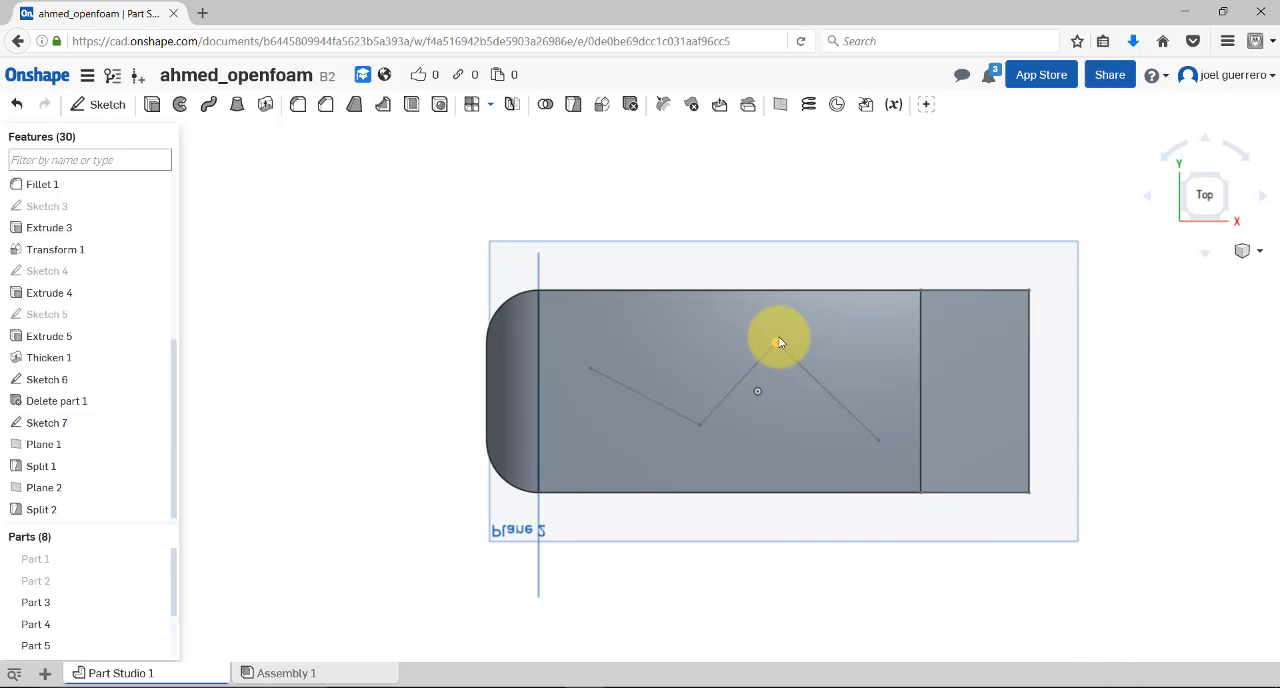
left_click(777, 343)
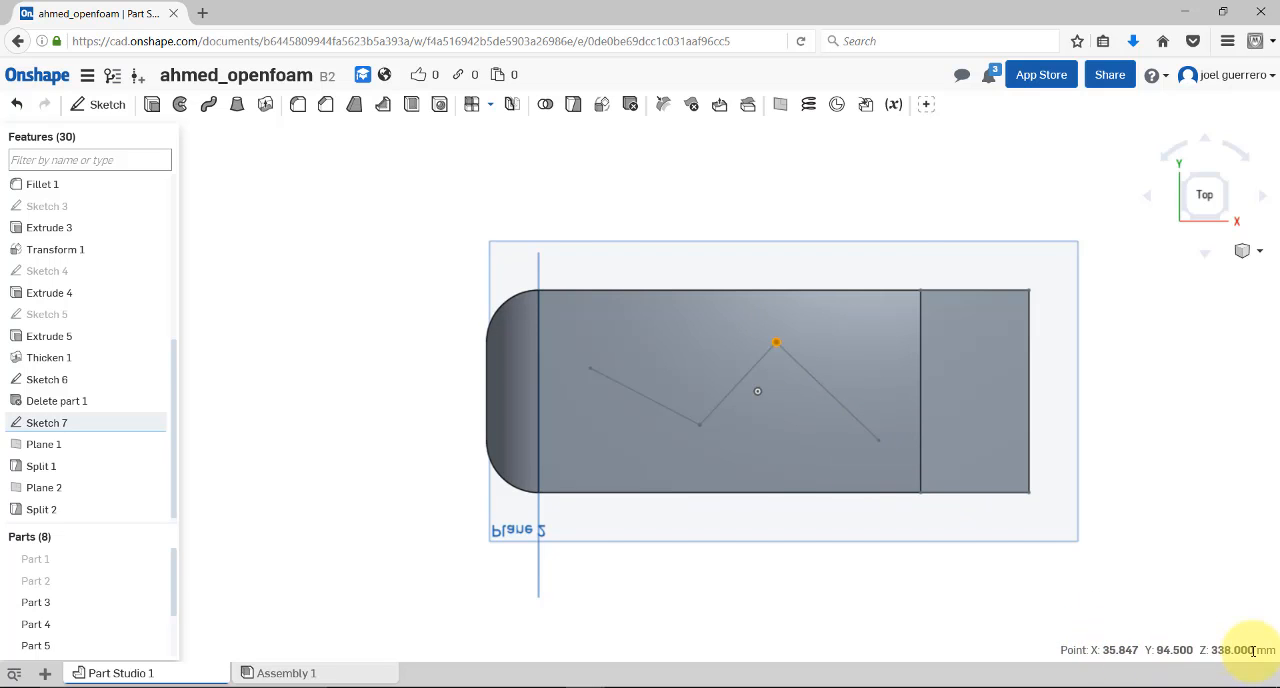
left_click(774, 341)
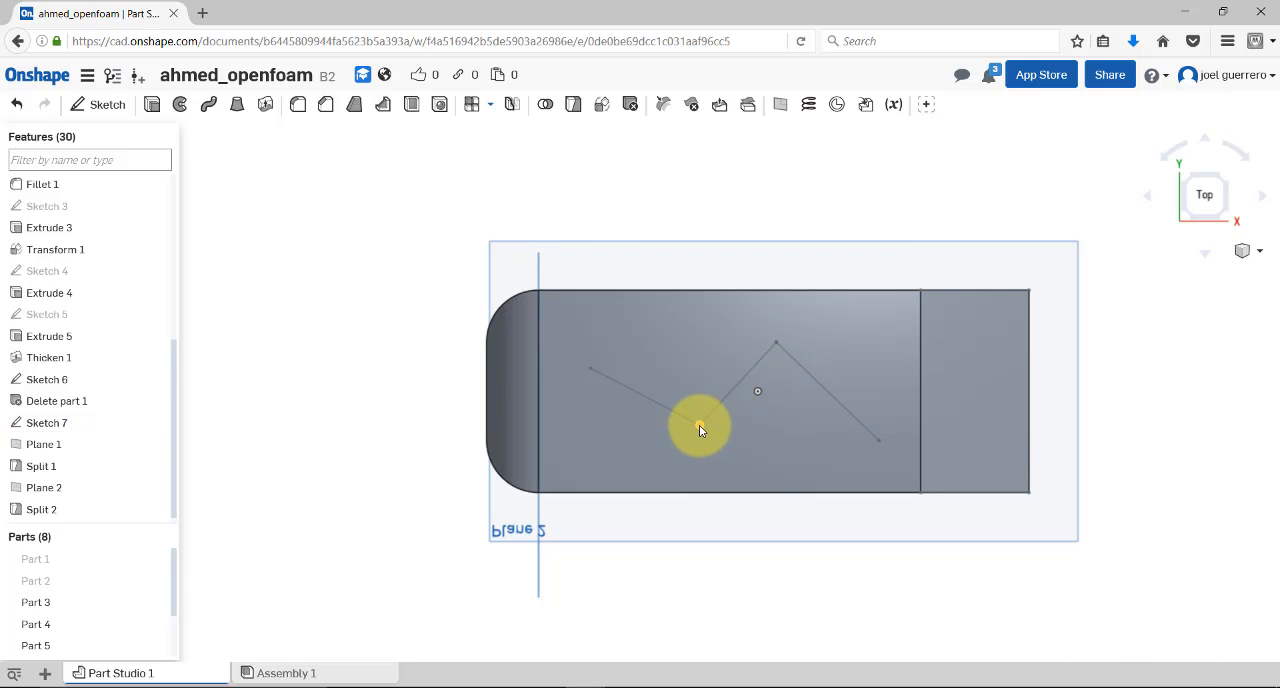
left_click(699, 426)
left_click(699, 426)
left_click(589, 369)
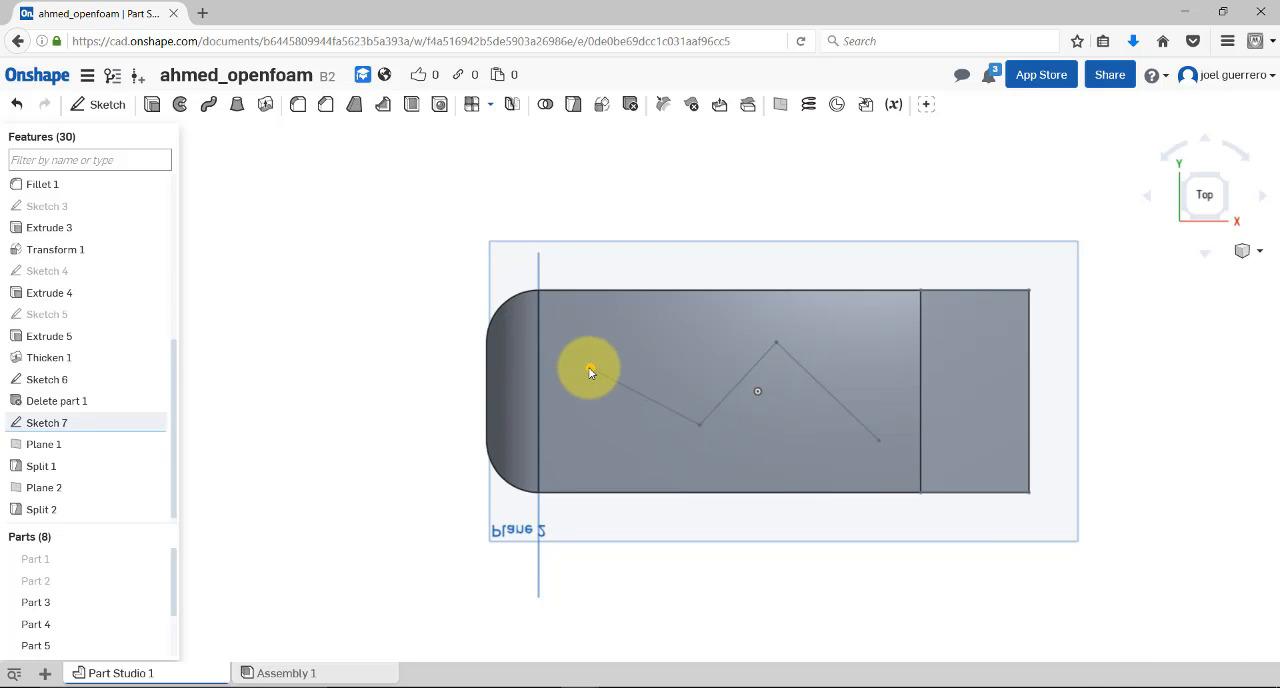
left_click(589, 369)
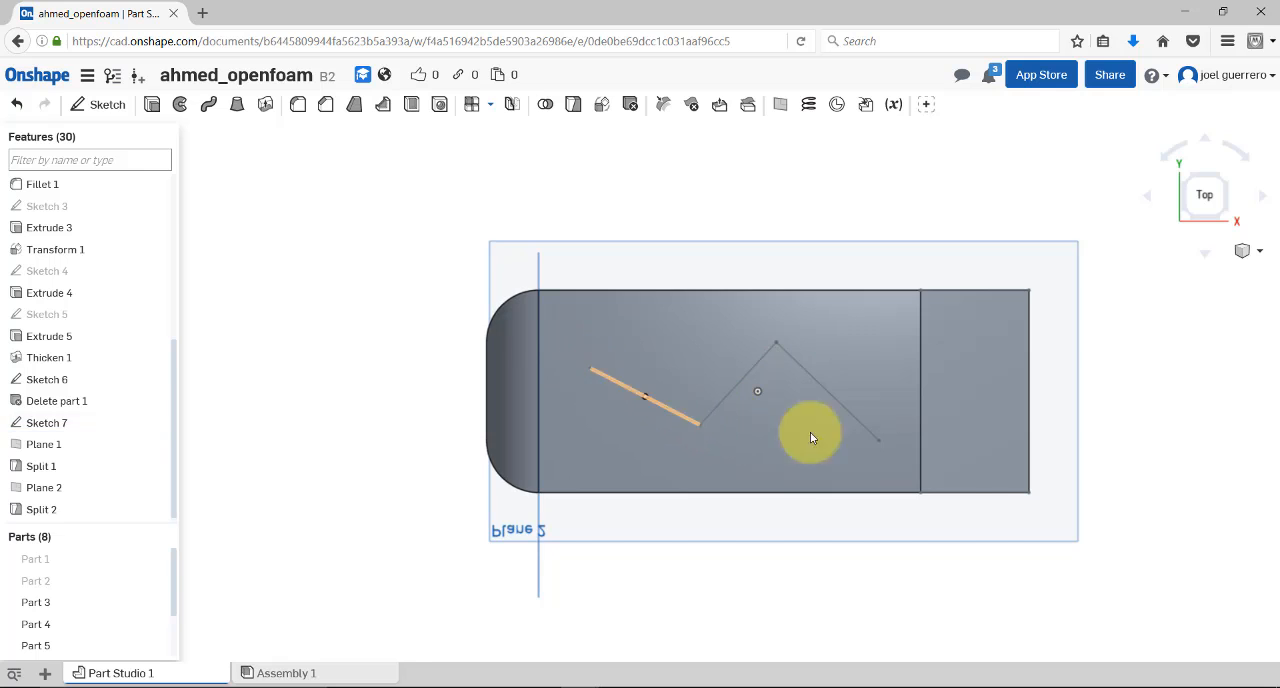
Read the coordinates of both endpoints of the edge between the roof and the rear slant
left_click(920, 492)
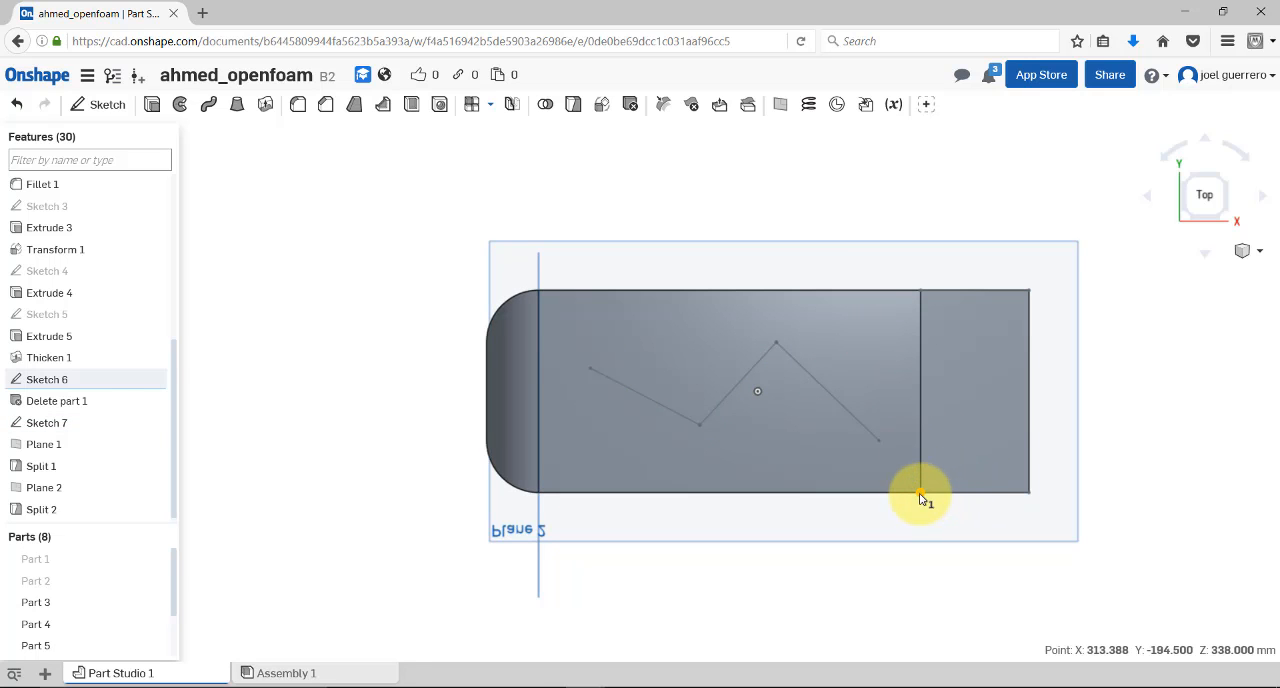
left_click(921, 494)
left_click(921, 291)
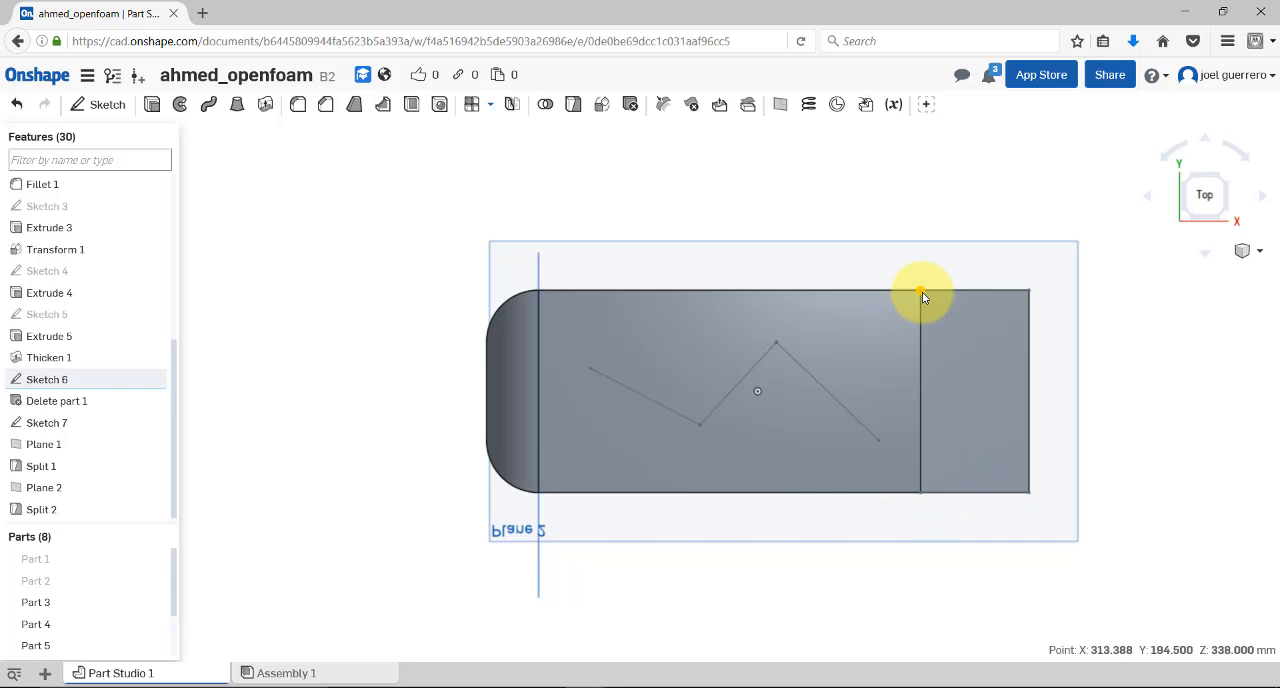
Hide Part 8 to inspect the nose, support legs and sketch lines without the main body, and show it again
right_click_drag(834, 508, 878, 453)
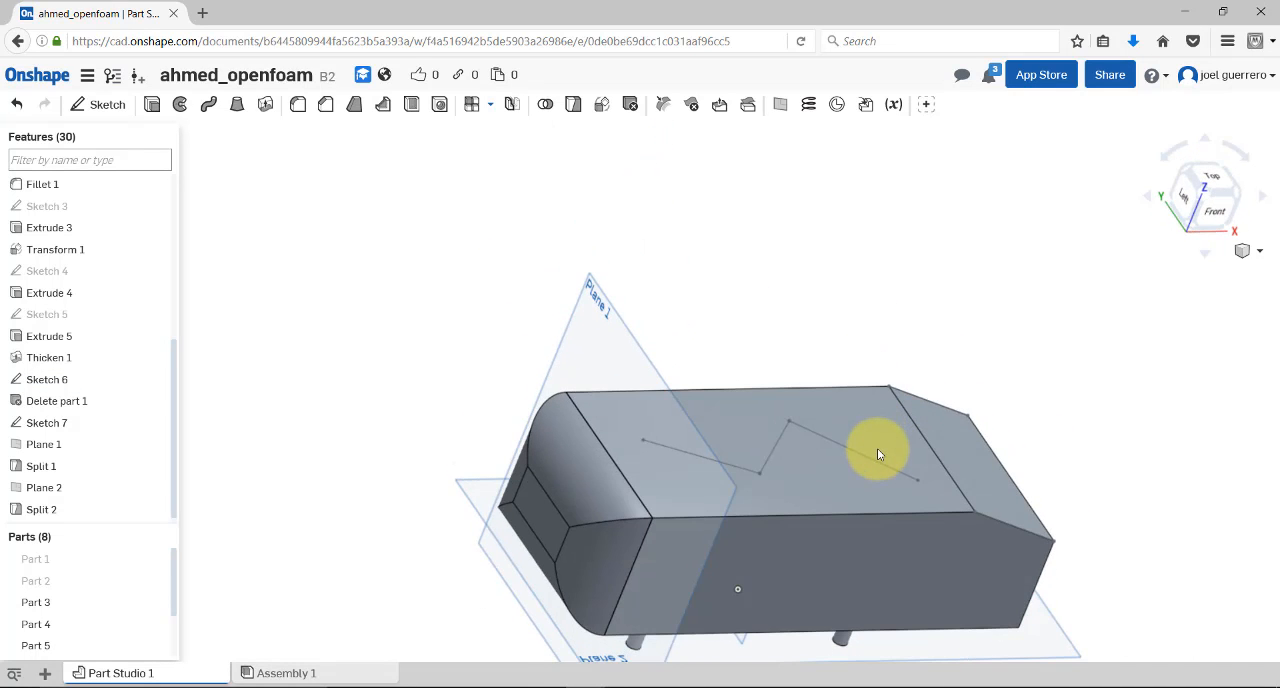
right_click(871, 449)
middle_click_drag(876, 448, 833, 291)
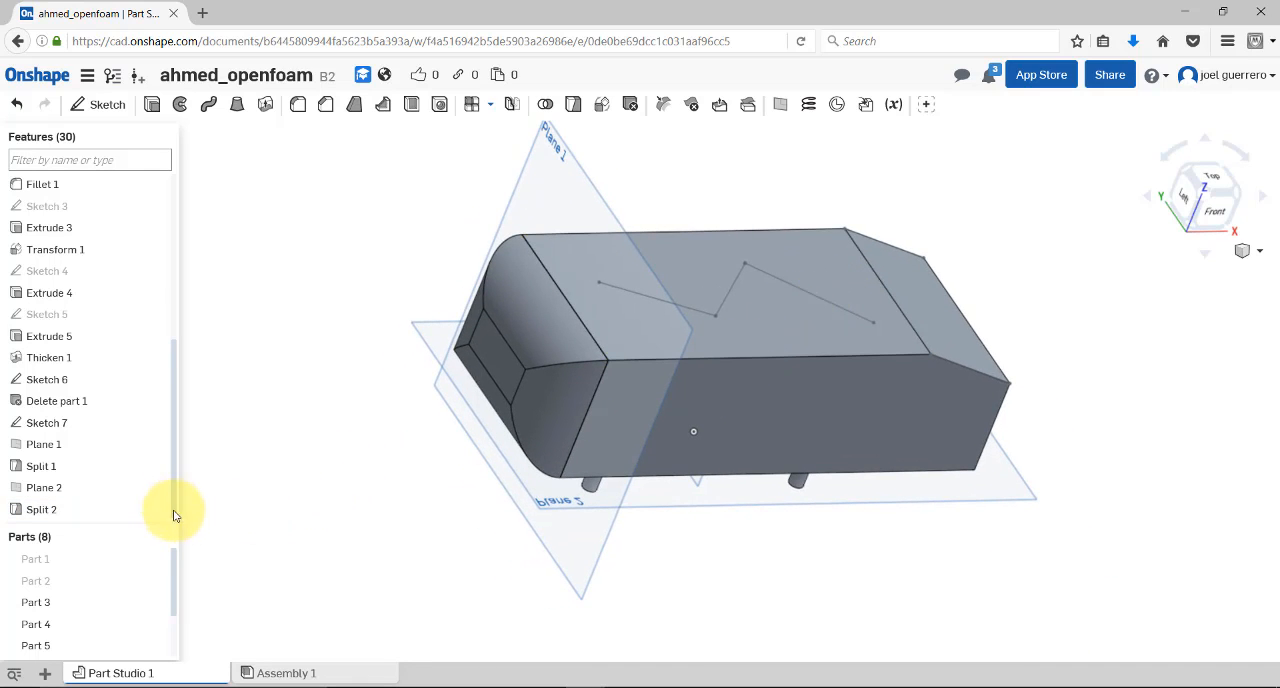
scroll(171, 610, "down", 3)
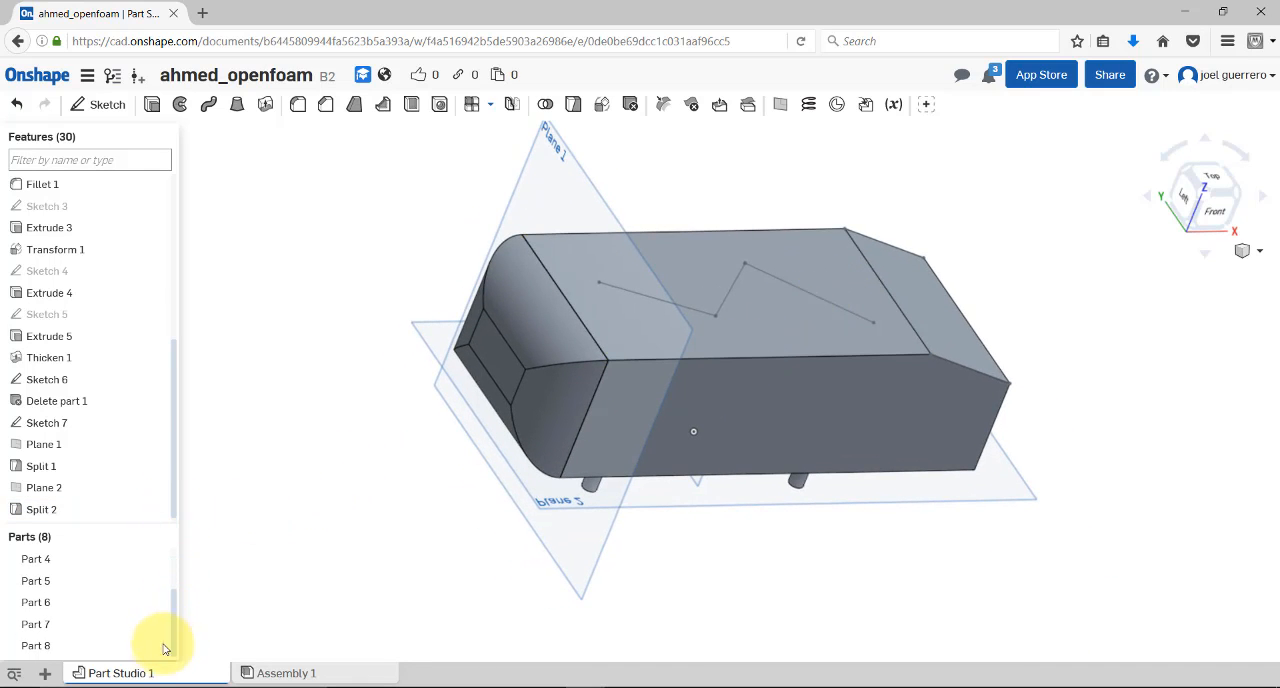
left_click(157, 648)
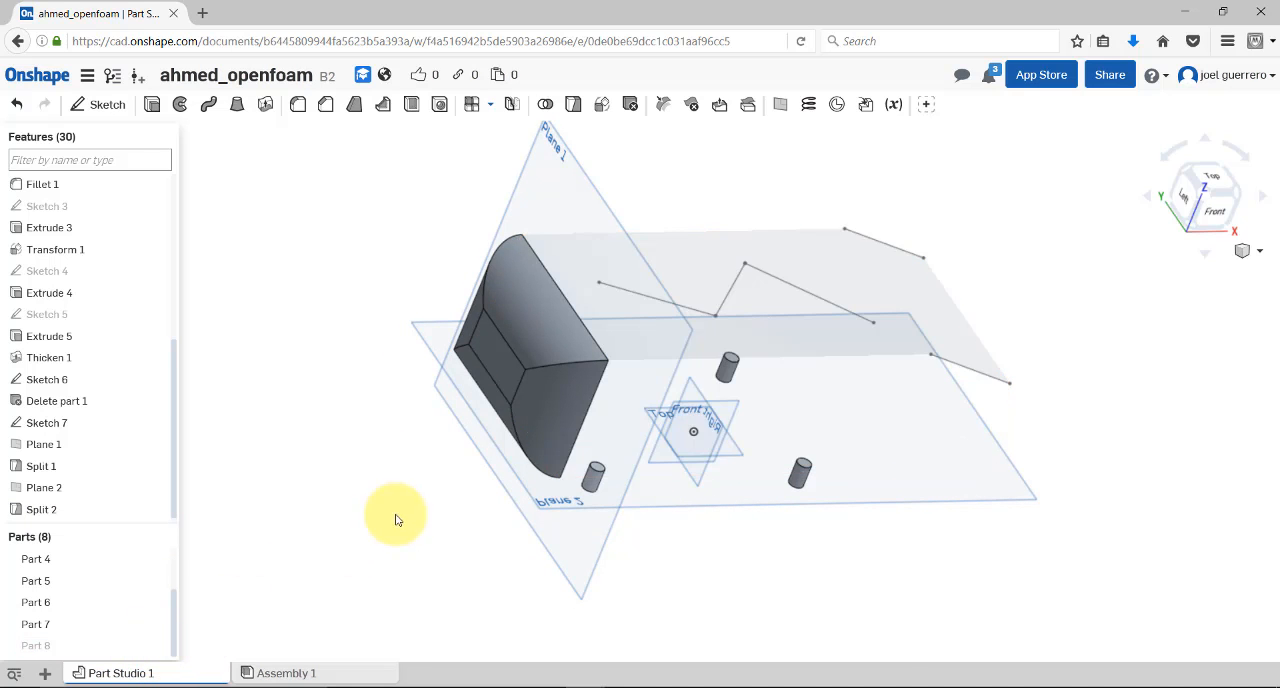
right_click_drag(394, 517, 497, 477)
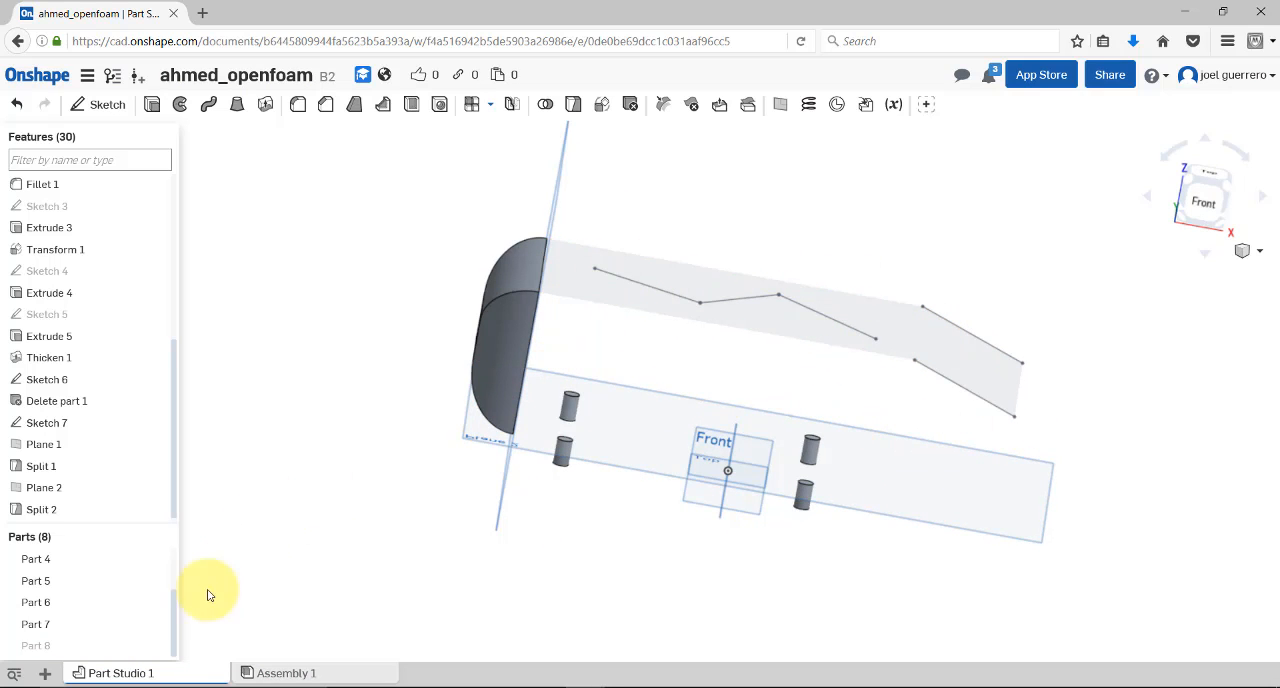
left_click(163, 645)
Hide Part 3 to inspect the main body without its rounded nose, and show it again
right_click_drag(300, 448, 335, 443)
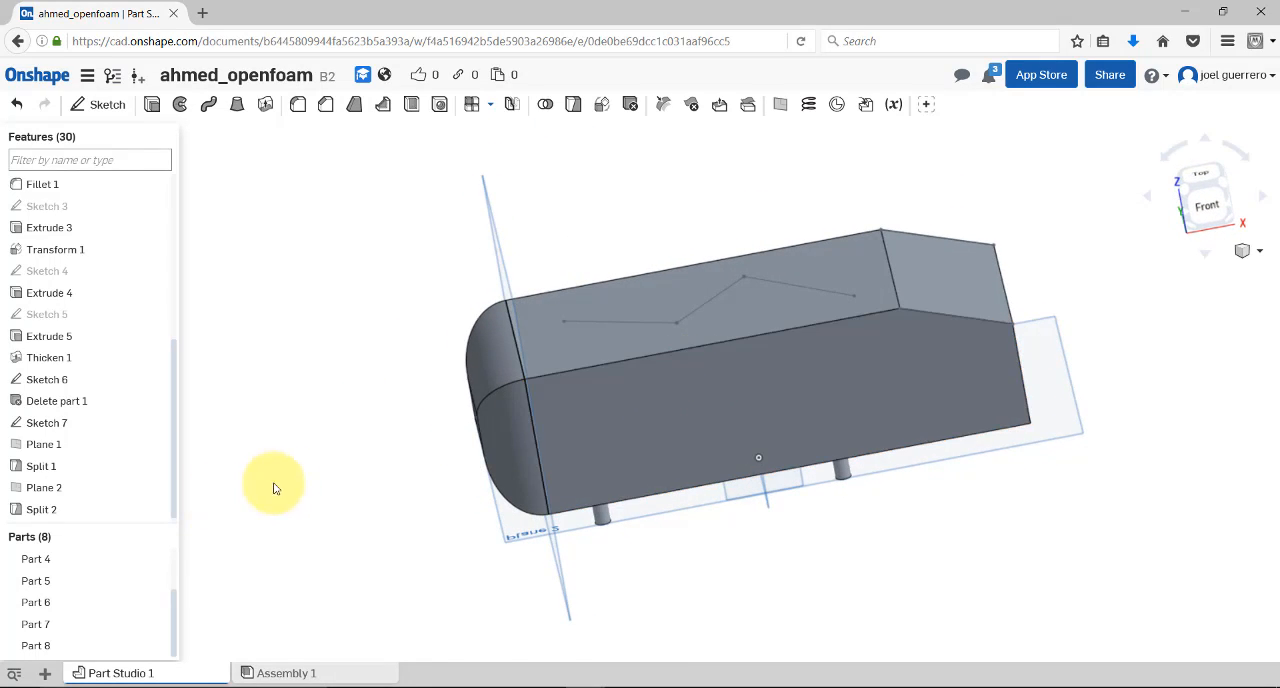
right_click_drag(274, 486, 320, 480)
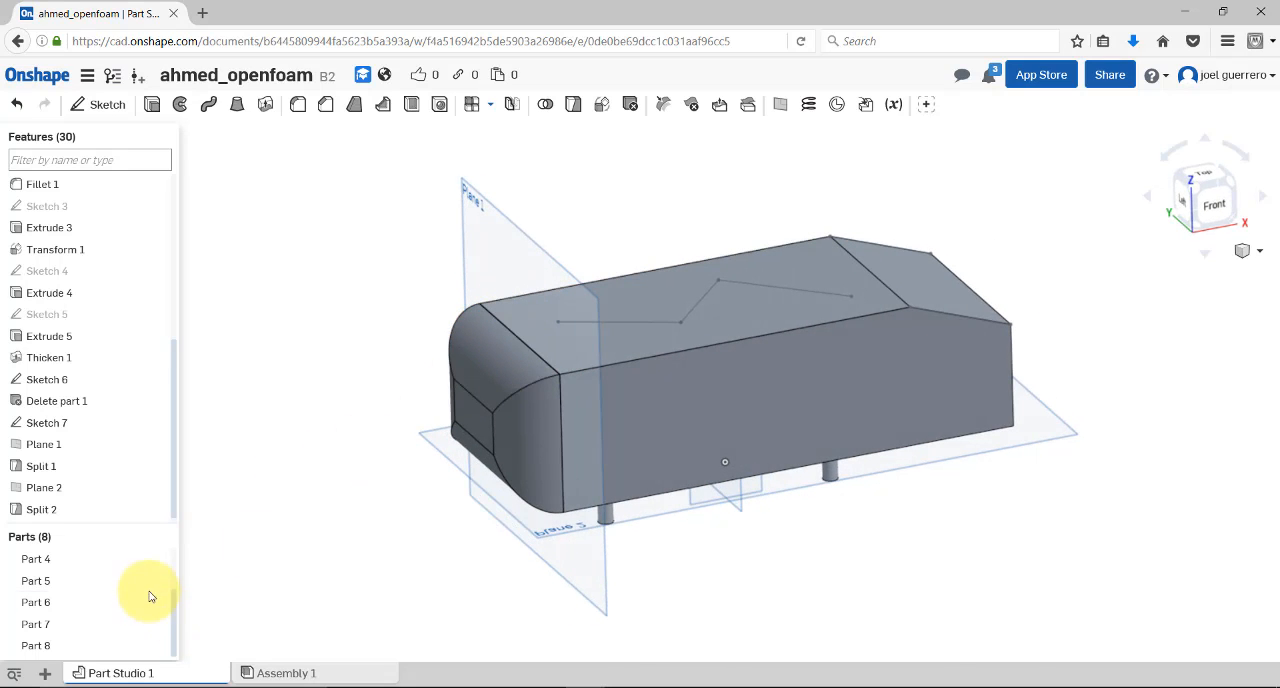
left_click_drag(171, 603, 176, 552)
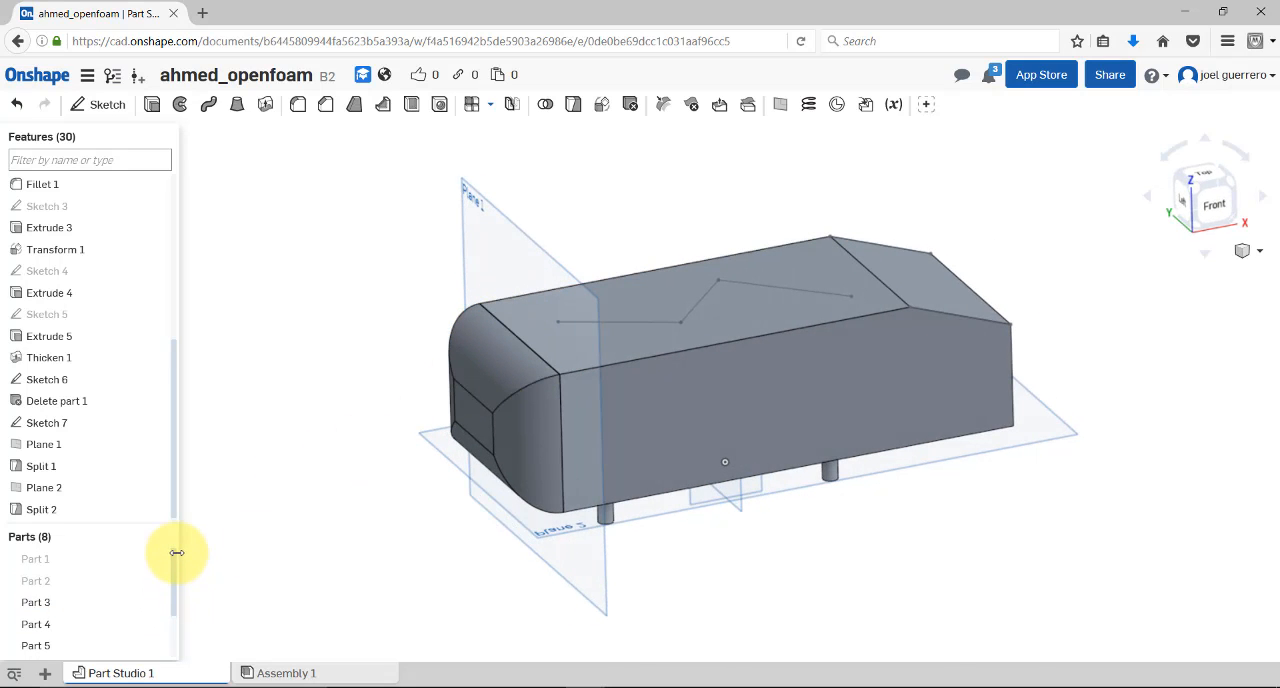
left_click(157, 604)
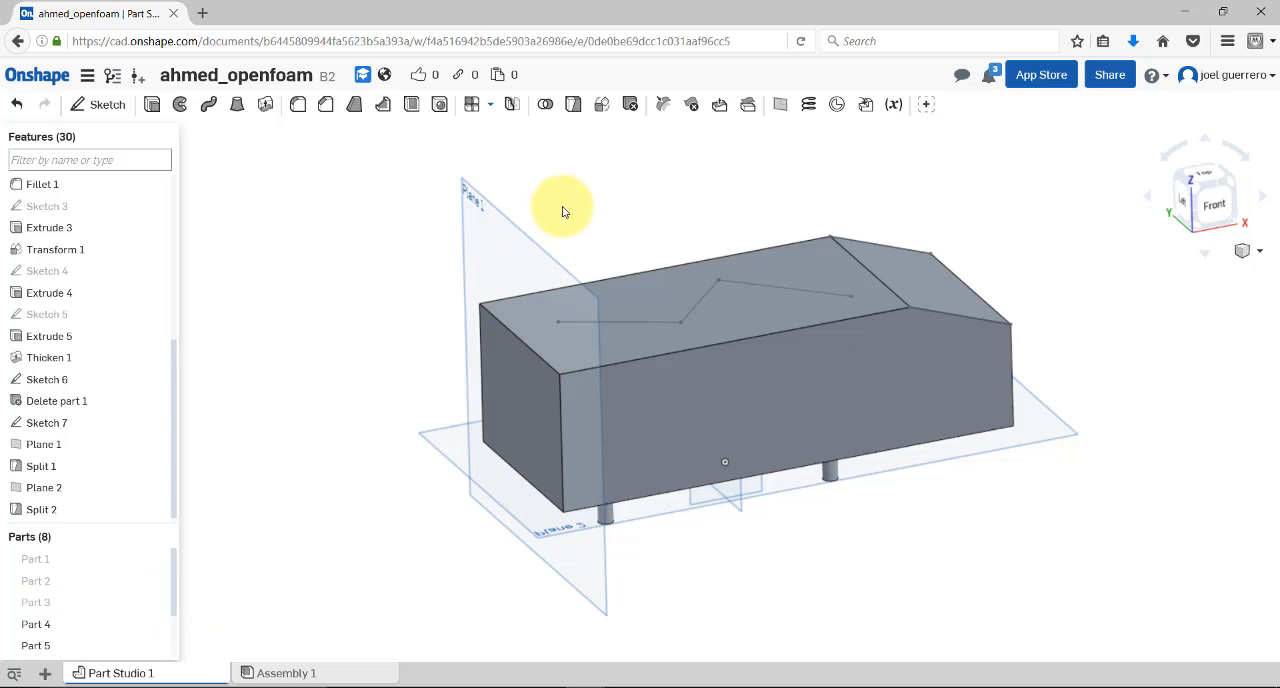
right_click_drag(563, 208, 571, 233)
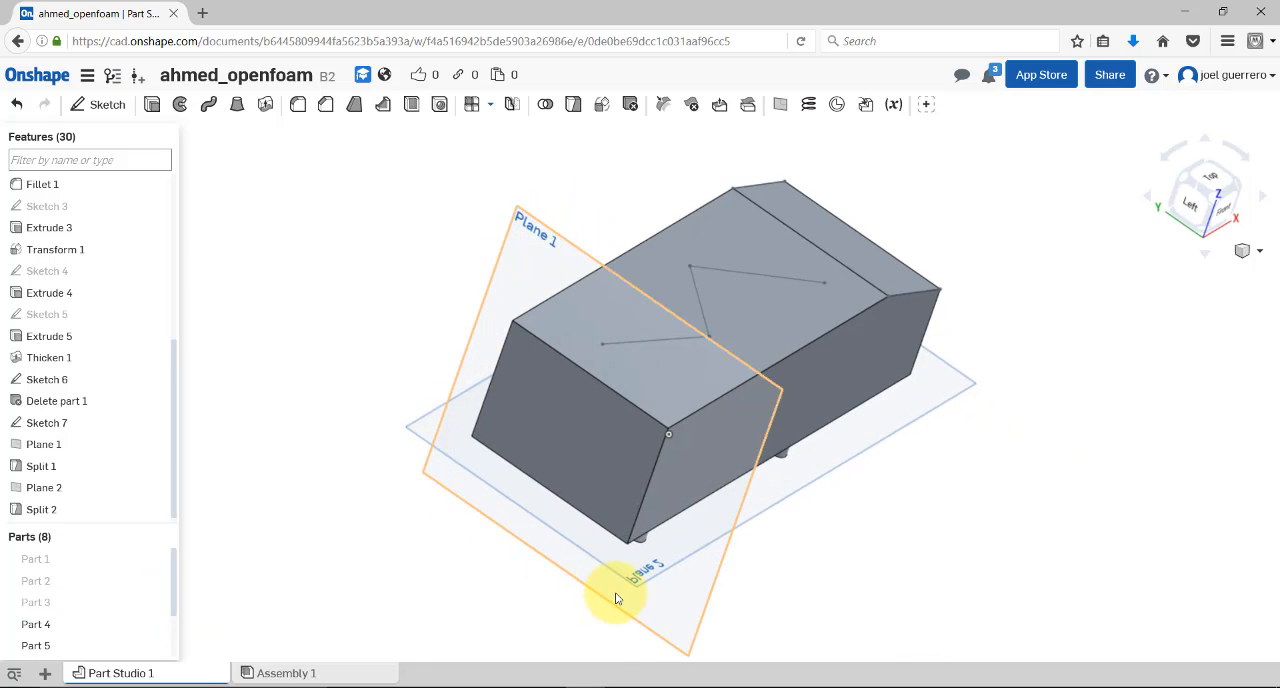
right_click_drag(975, 535, 996, 378)
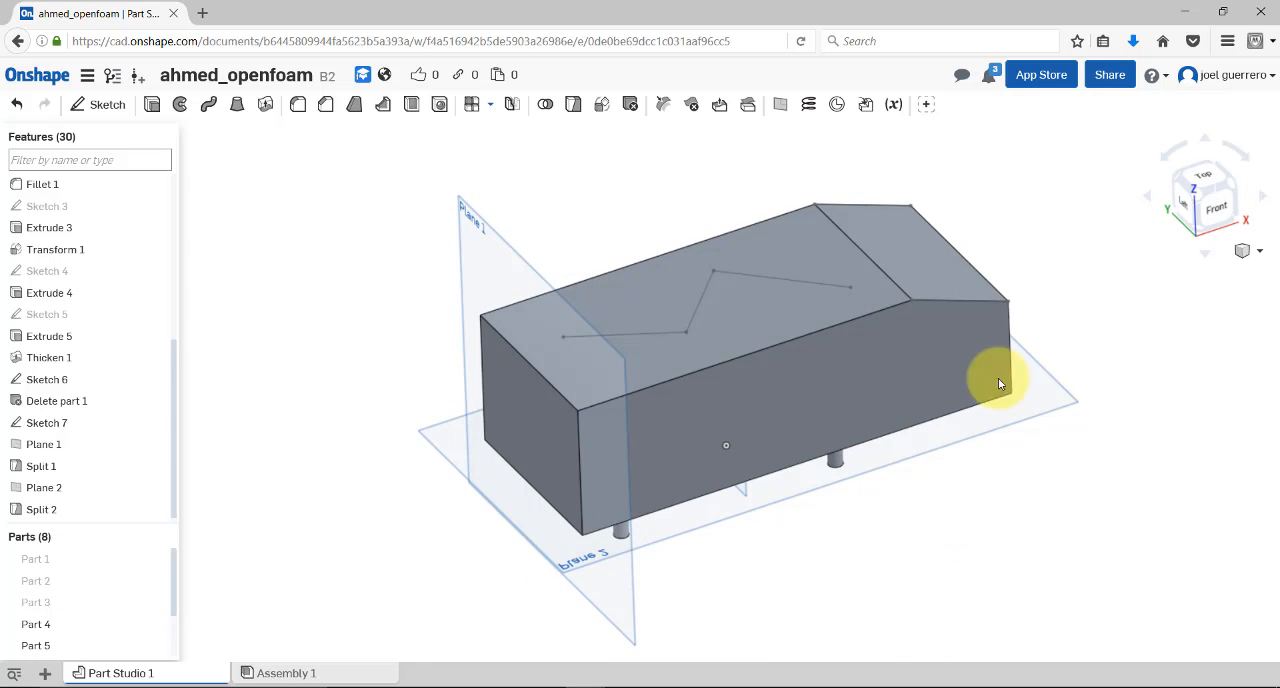
left_click(156, 604)
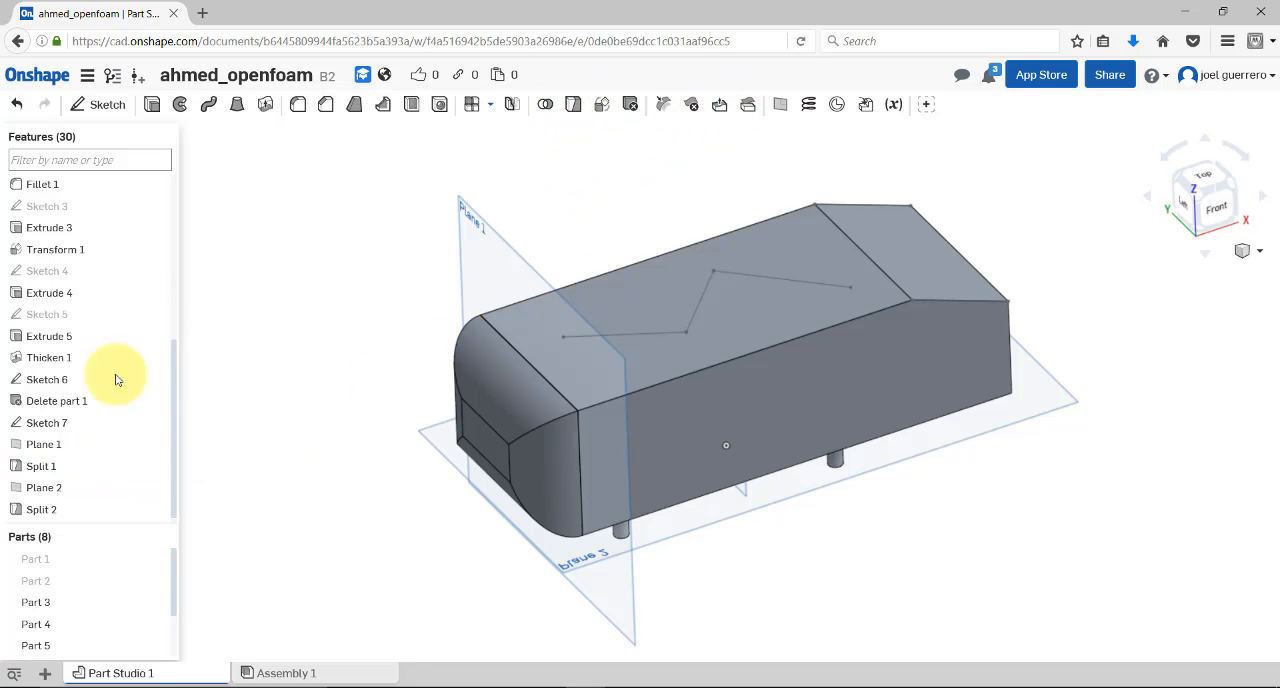
Inspect which part and plane the Split 1 feature uses, and leave the feature without changing it
double_click(79, 466)
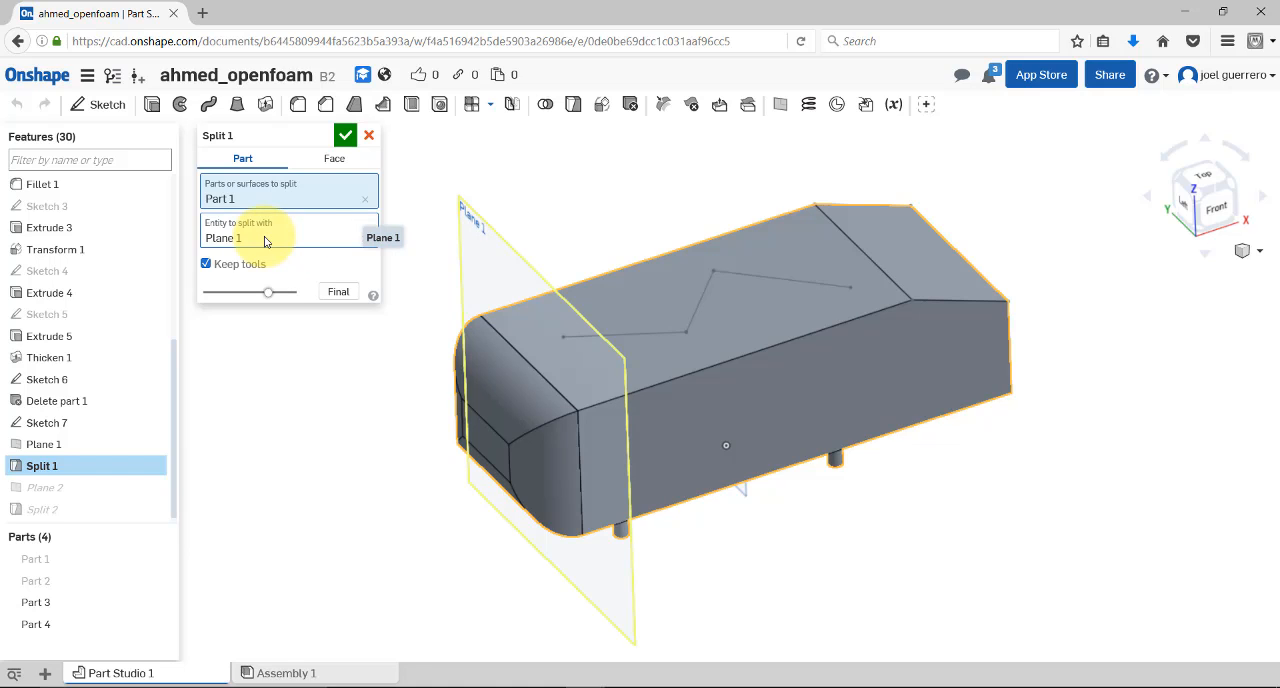
left_click(370, 136)
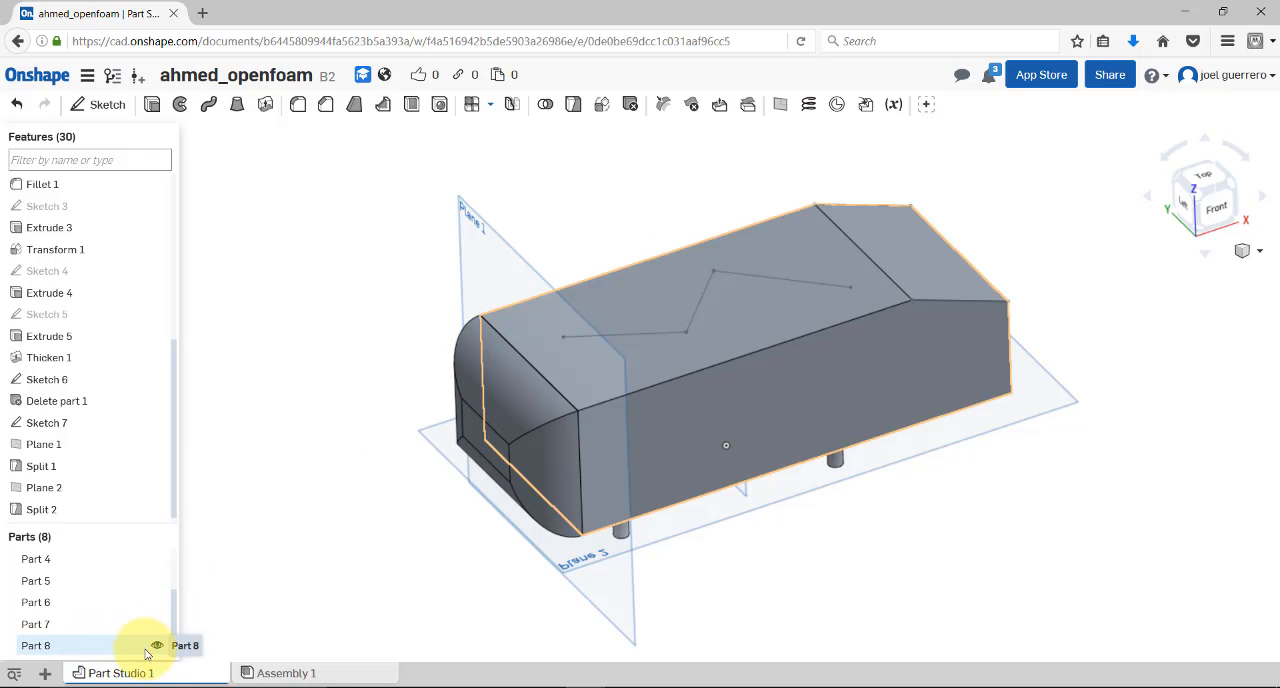
Hide Part 8 and the support legs, Parts 4 to 7, and show each of the four legs again
left_click(157, 647)
right_click_drag(321, 587, 312, 545)
left_click(157, 624)
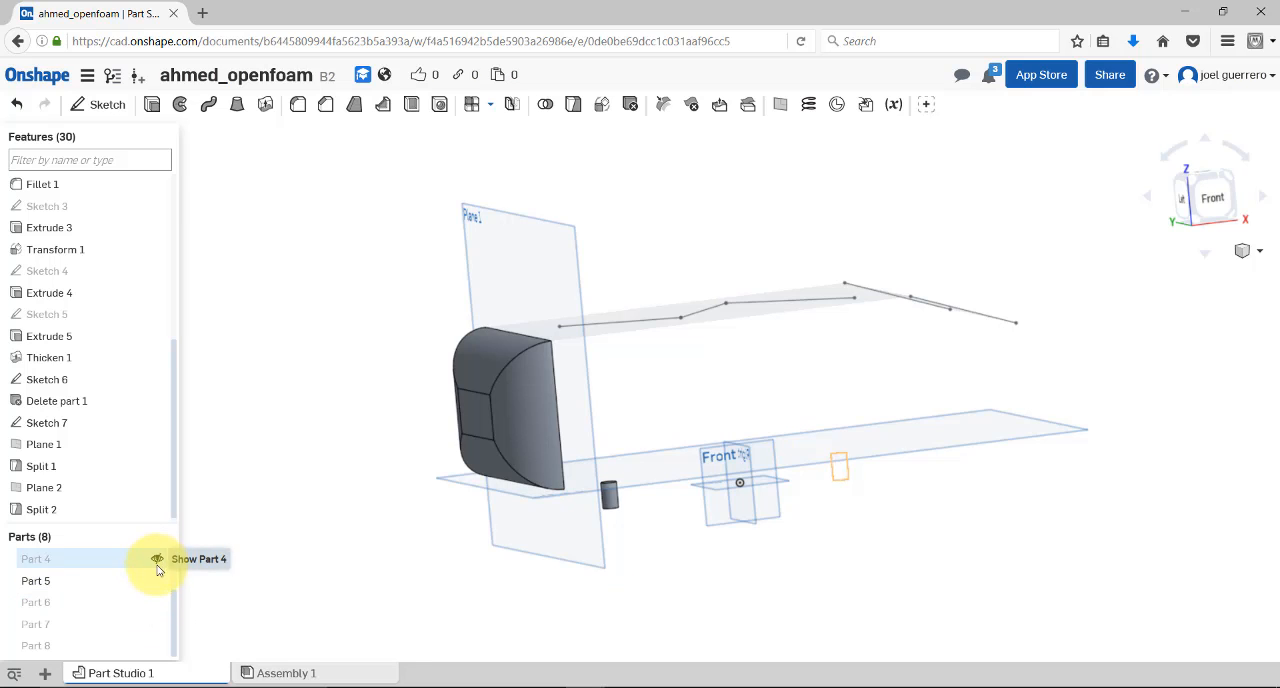
left_click(157, 560)
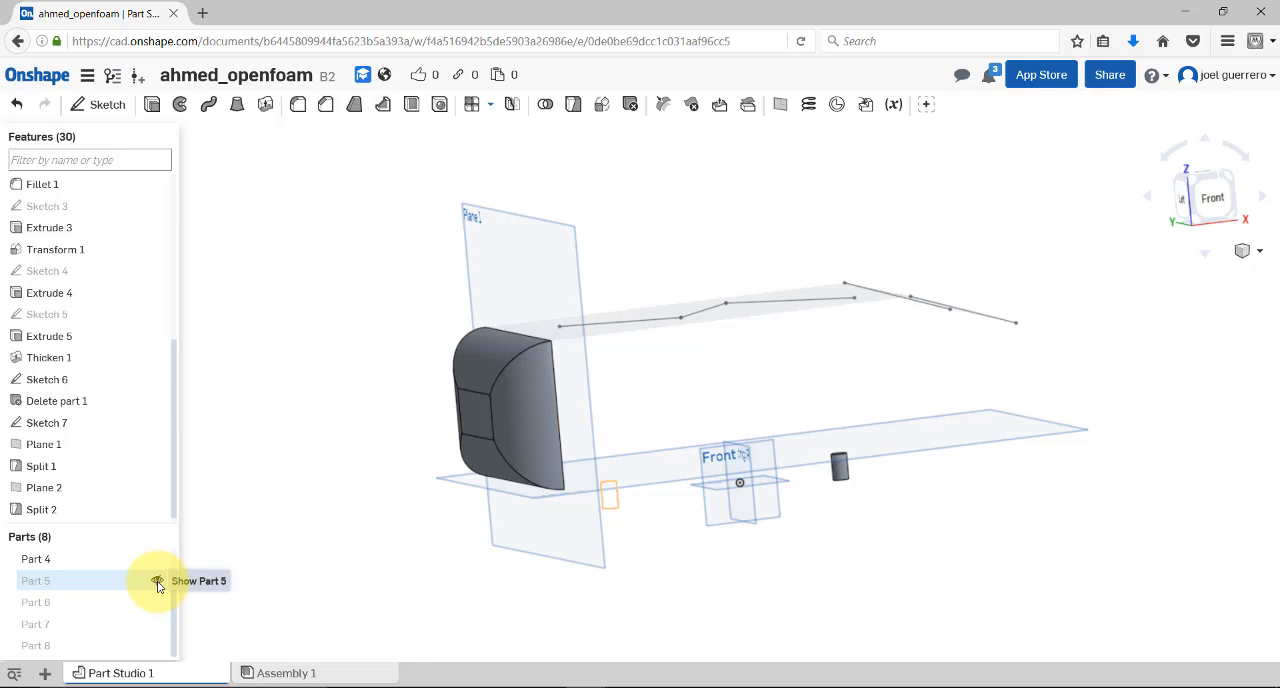
left_click(157, 582)
left_click(157, 605)
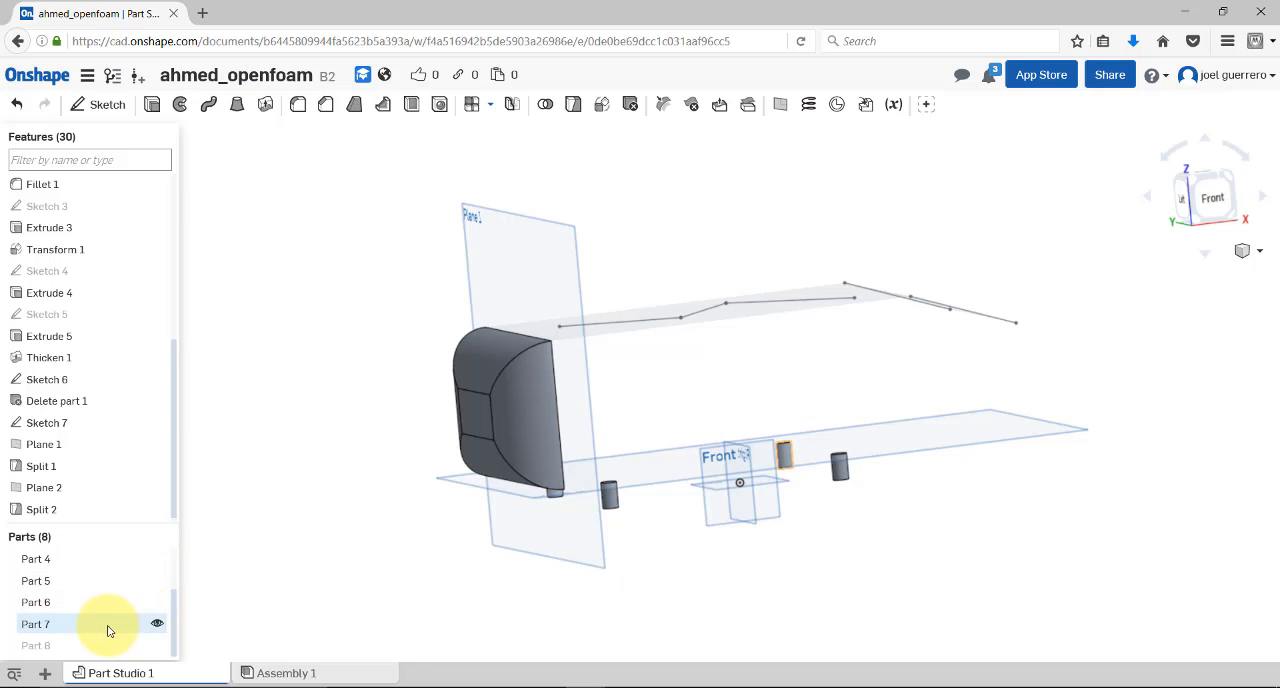
Highlight the four support legs, Parts 4 to 7, in the model, clear the selection and show Part 8 again
left_click(38, 625)
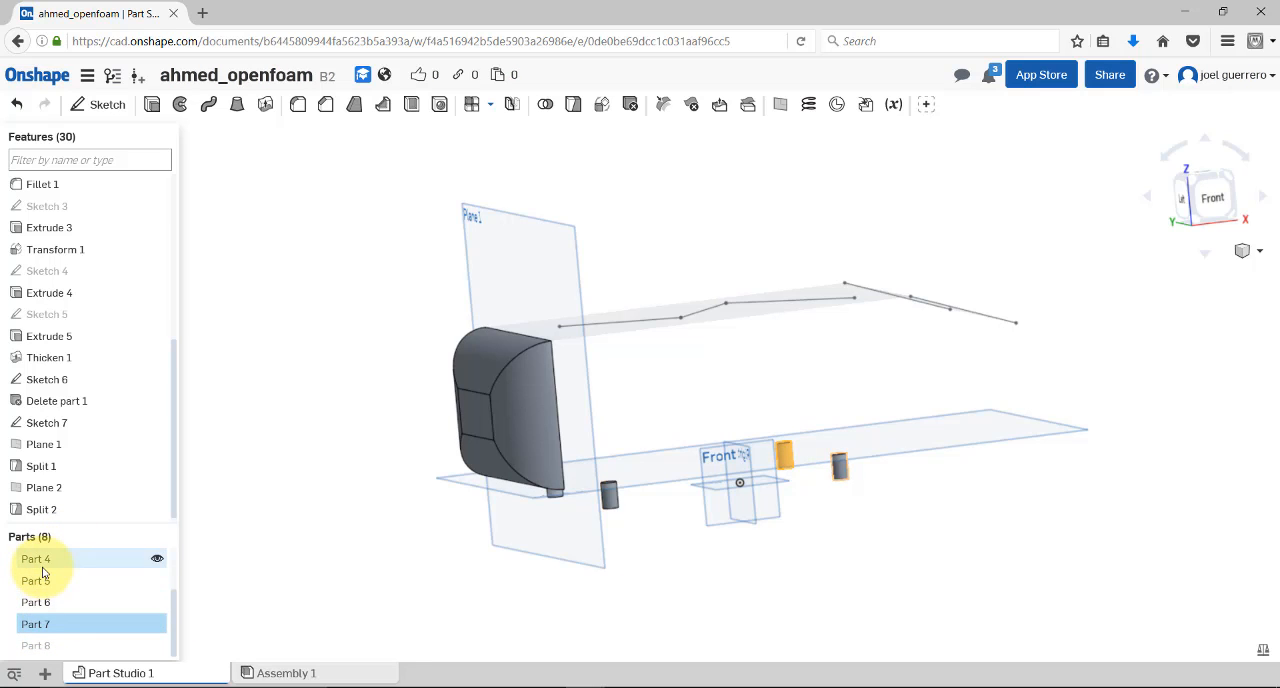
left_click(43, 568, "shift")
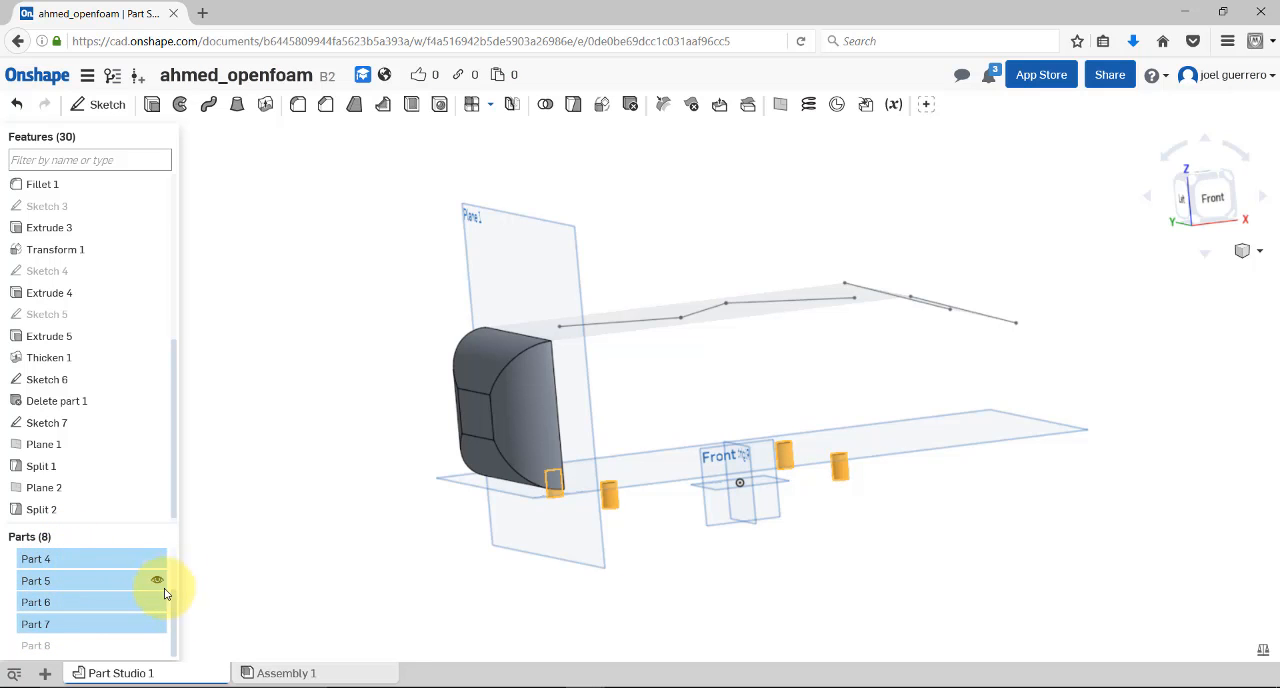
left_click_drag(175, 607, 177, 551)
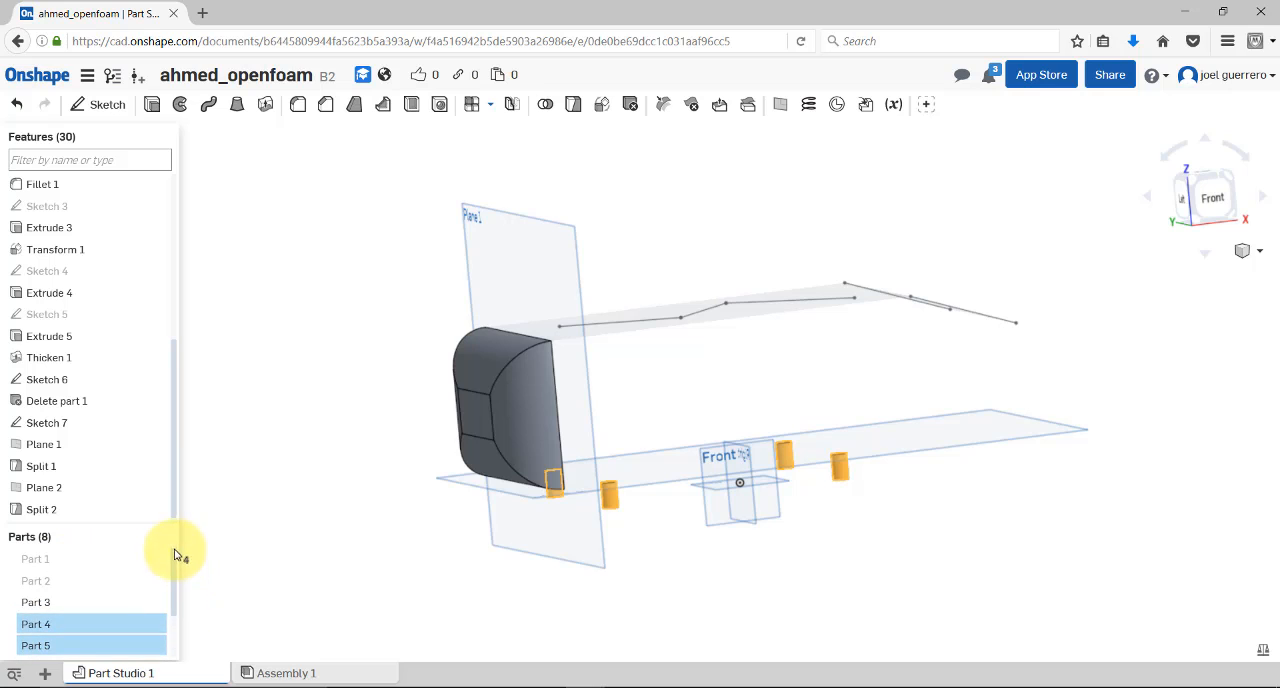
left_click(291, 561)
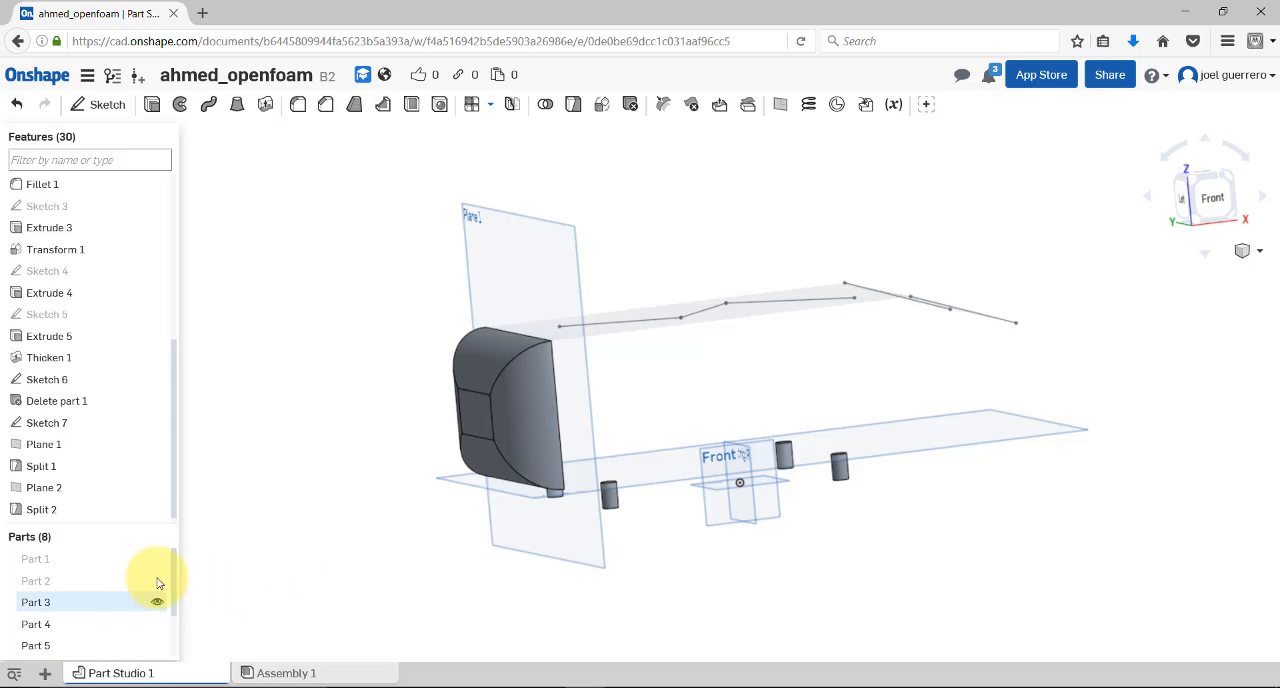
left_click_drag(177, 580, 177, 622)
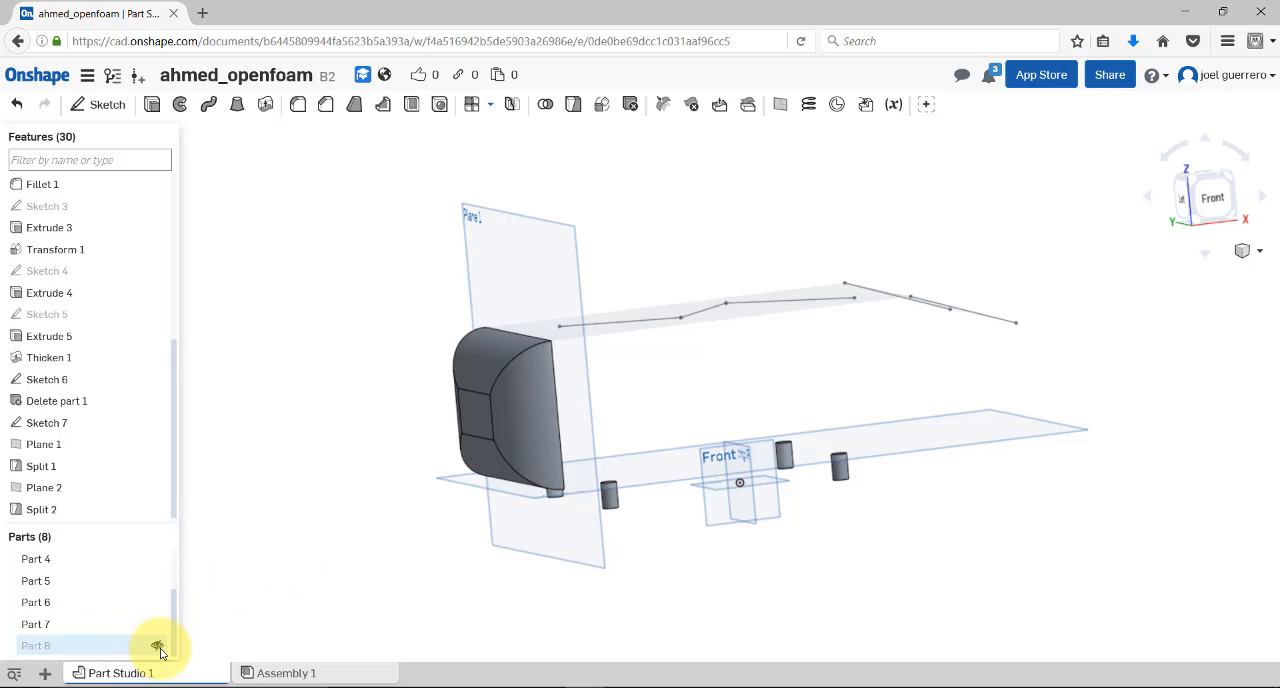
left_click(157, 647)
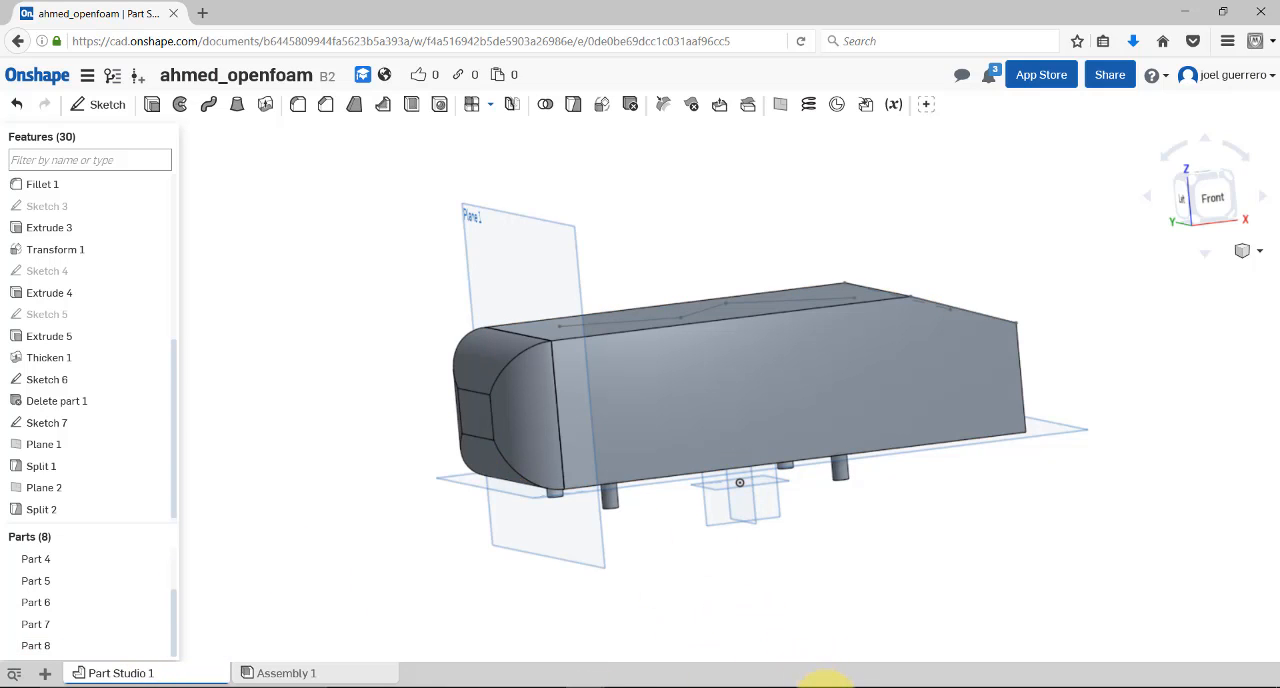
Switch to ParaView 5.0.1 and close it after viewing the whole mesh, and go to the beginning of snappyHexMeshDict_coarse_V2
left_click(797, 617)
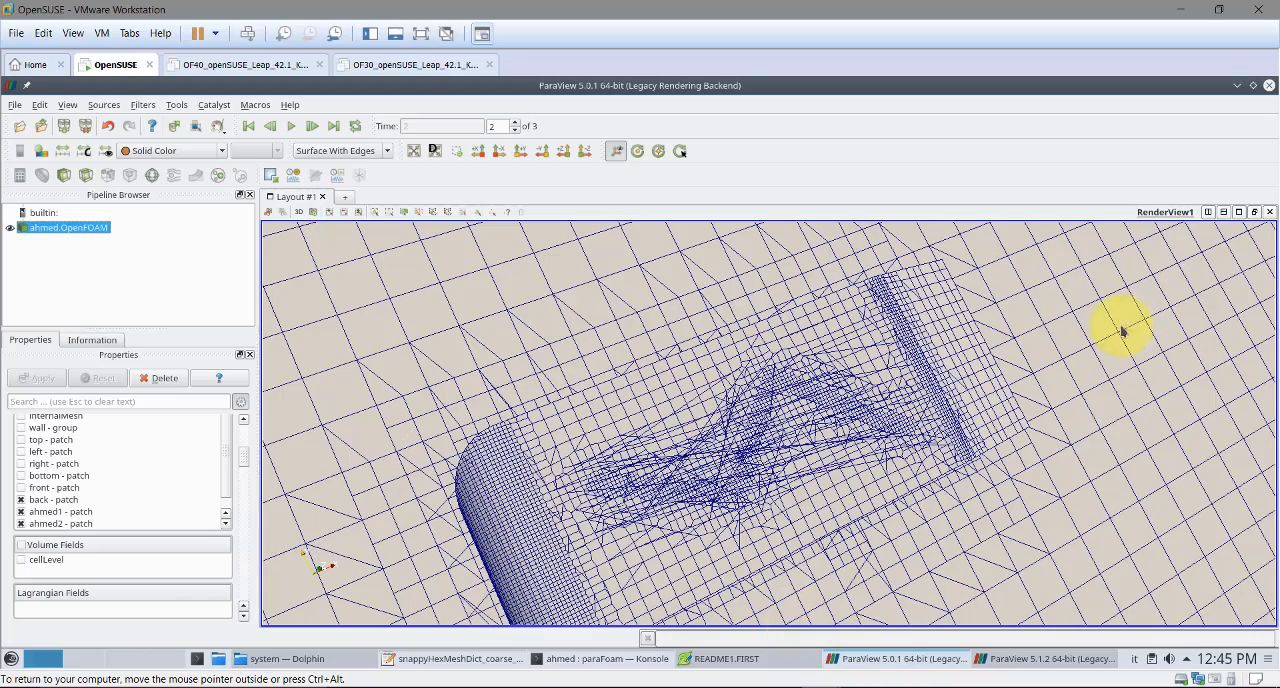
left_click_drag(775, 375, 671, 337)
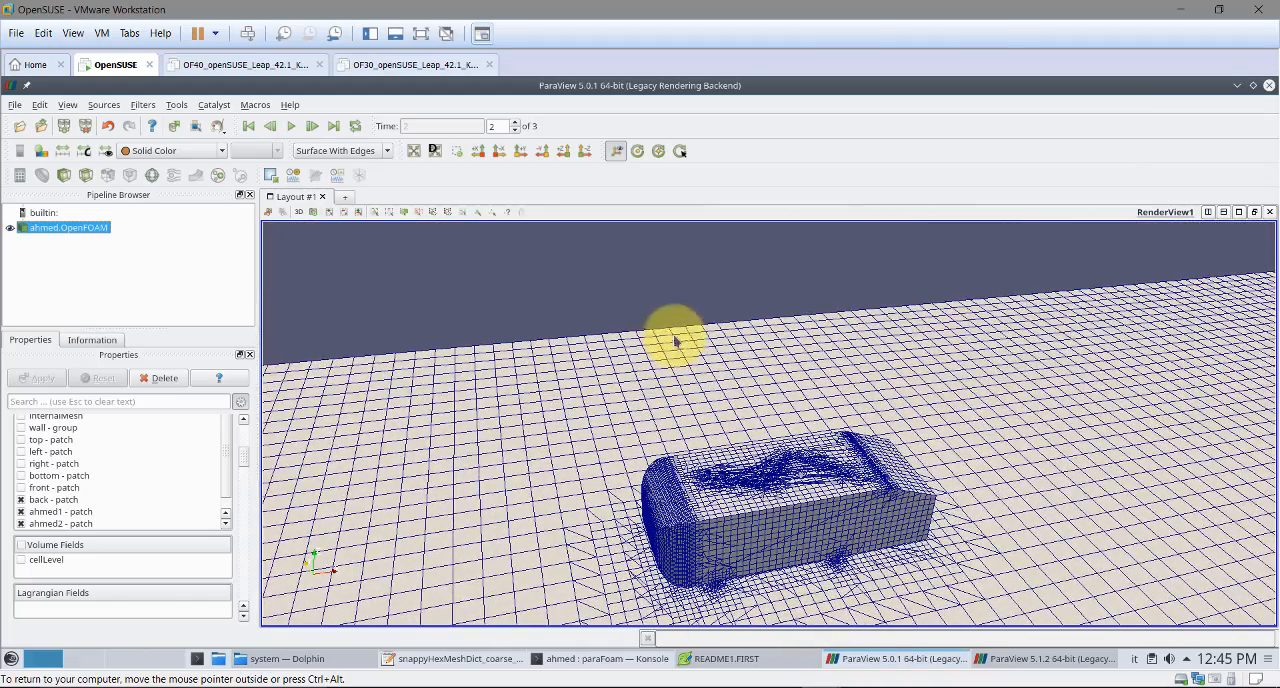
left_click(1270, 86)
left_click(302, 320)
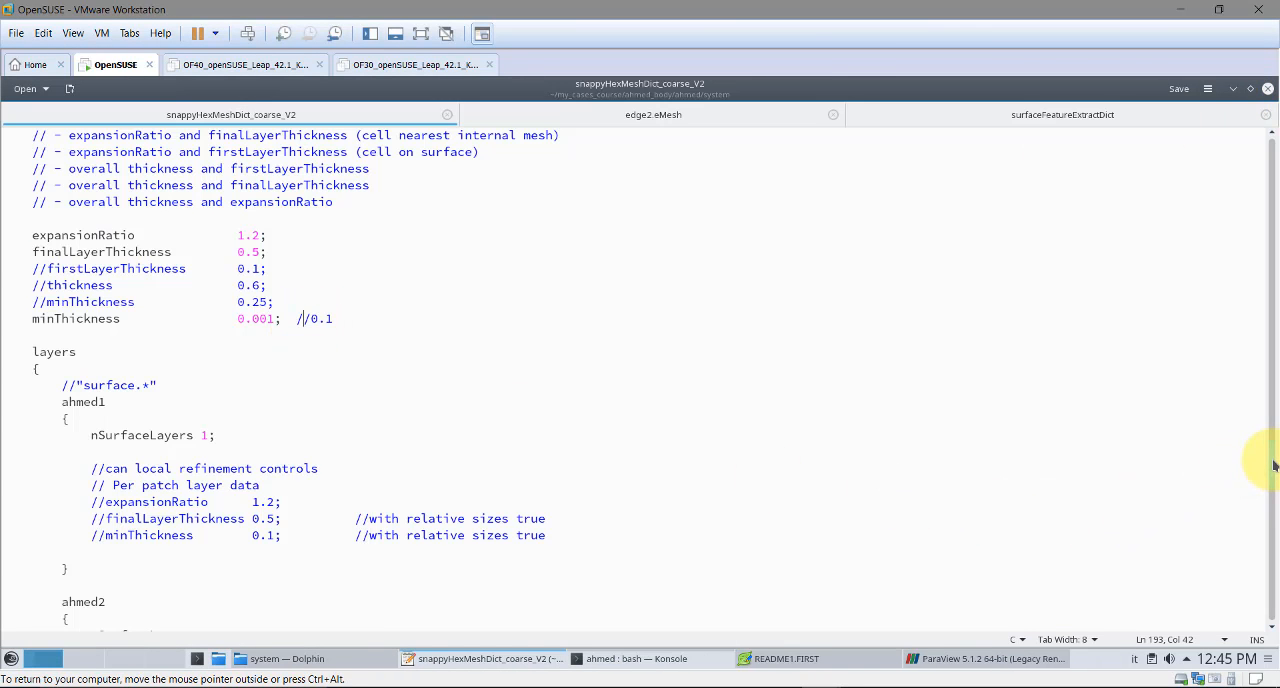
left_click_drag(1274, 457, 1268, 145)
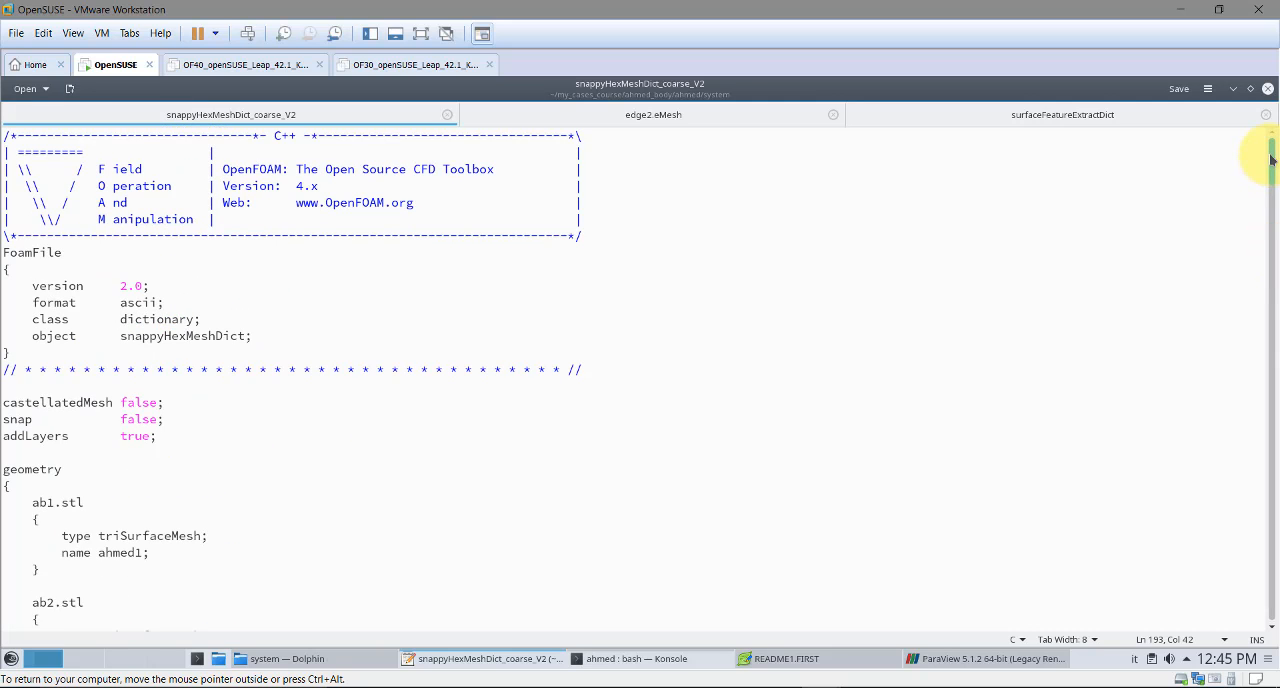
Switch to the Dolphin file manager and open the ahmed case's constant/triSurface folder
left_click(310, 658)
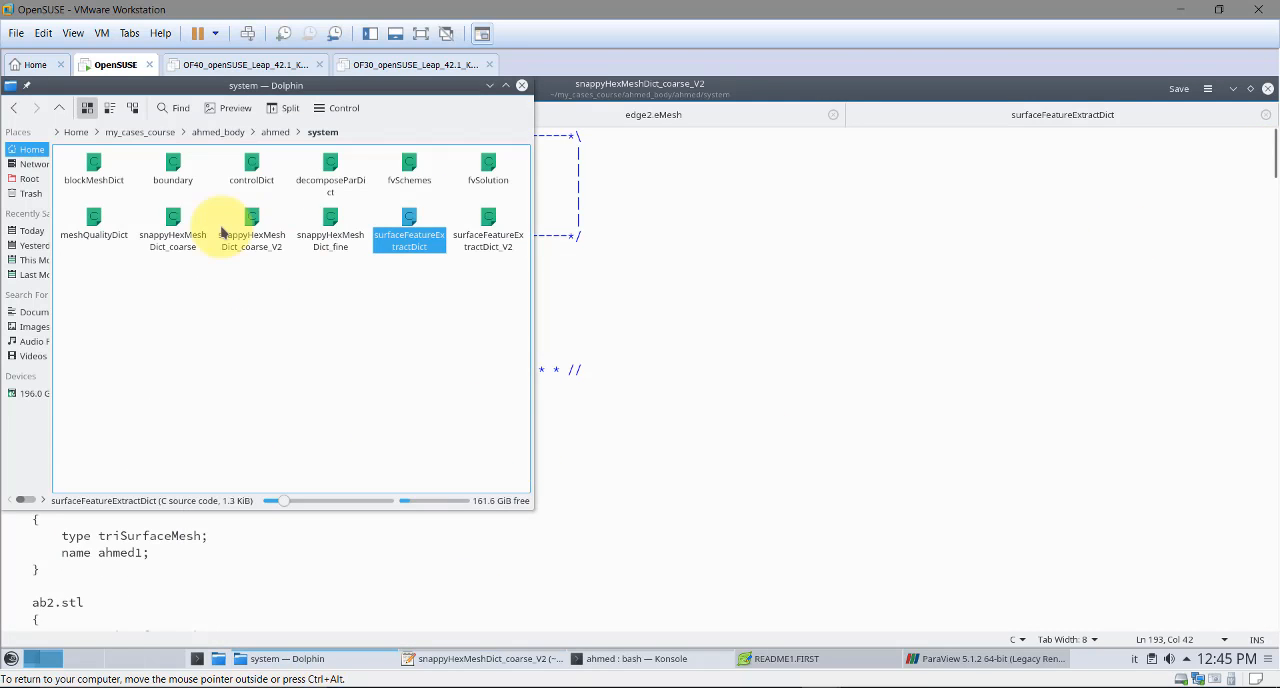
left_click(278, 131)
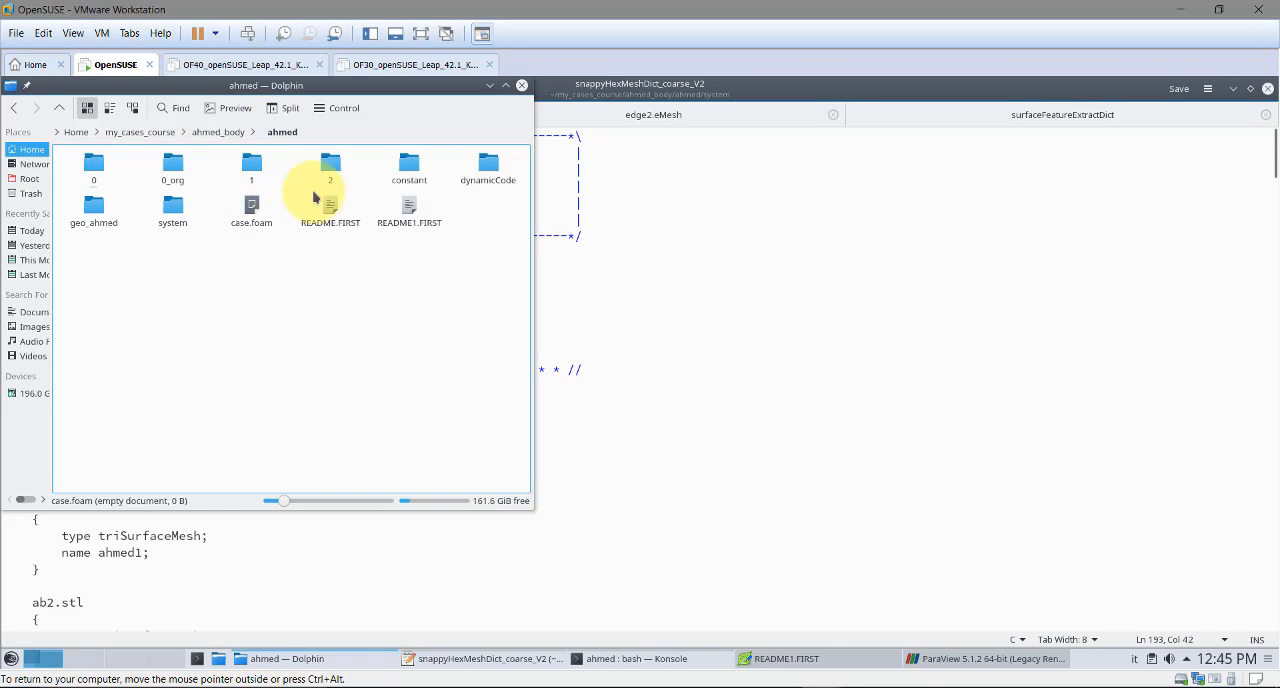
left_click(418, 180)
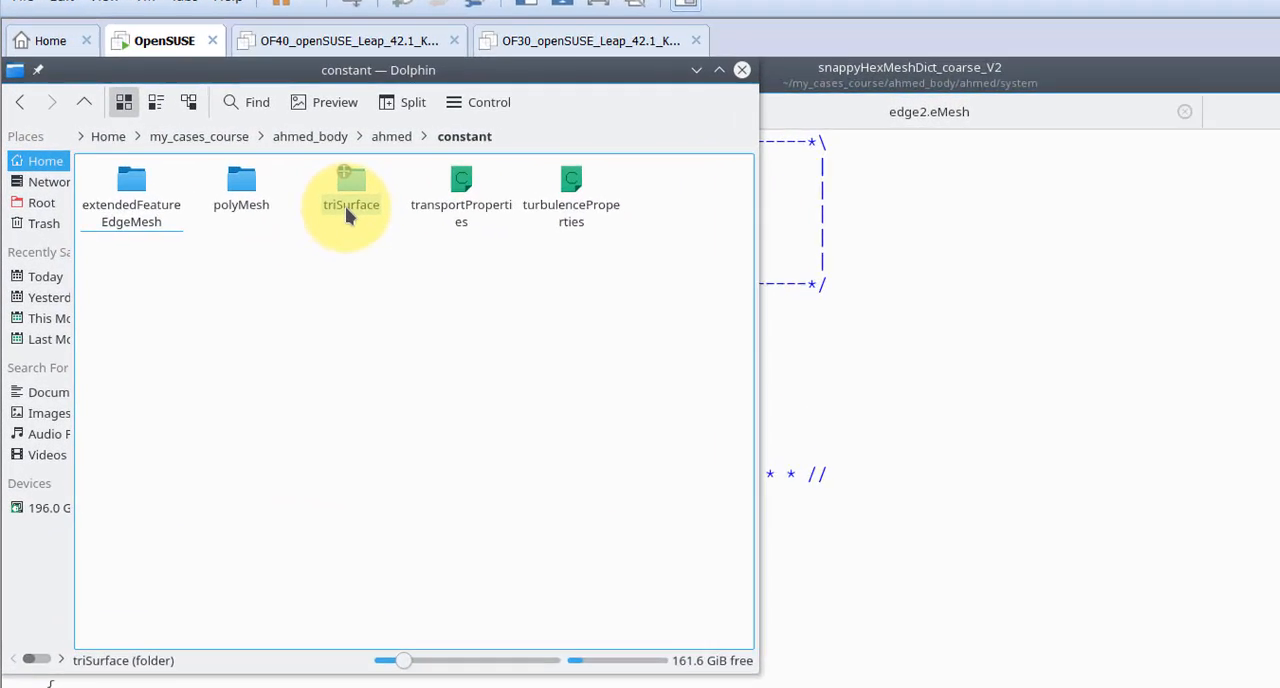
left_click(385, 222)
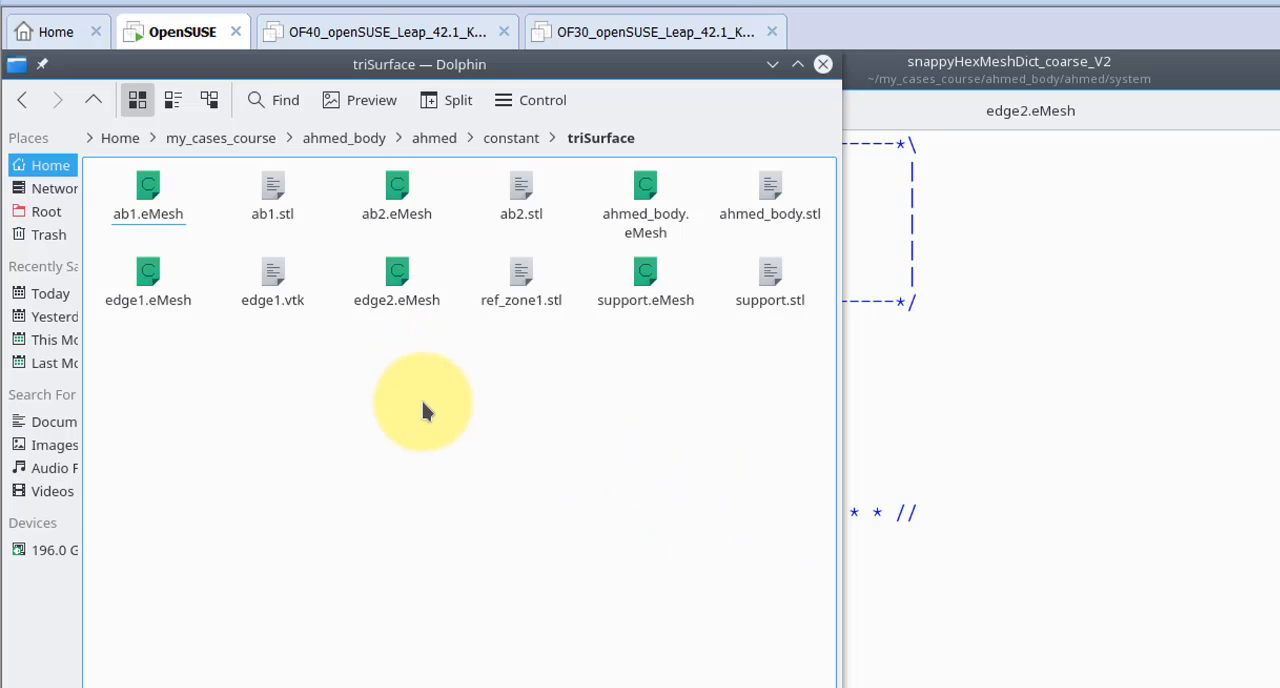
left_click_drag(629, 104, 790, 145)
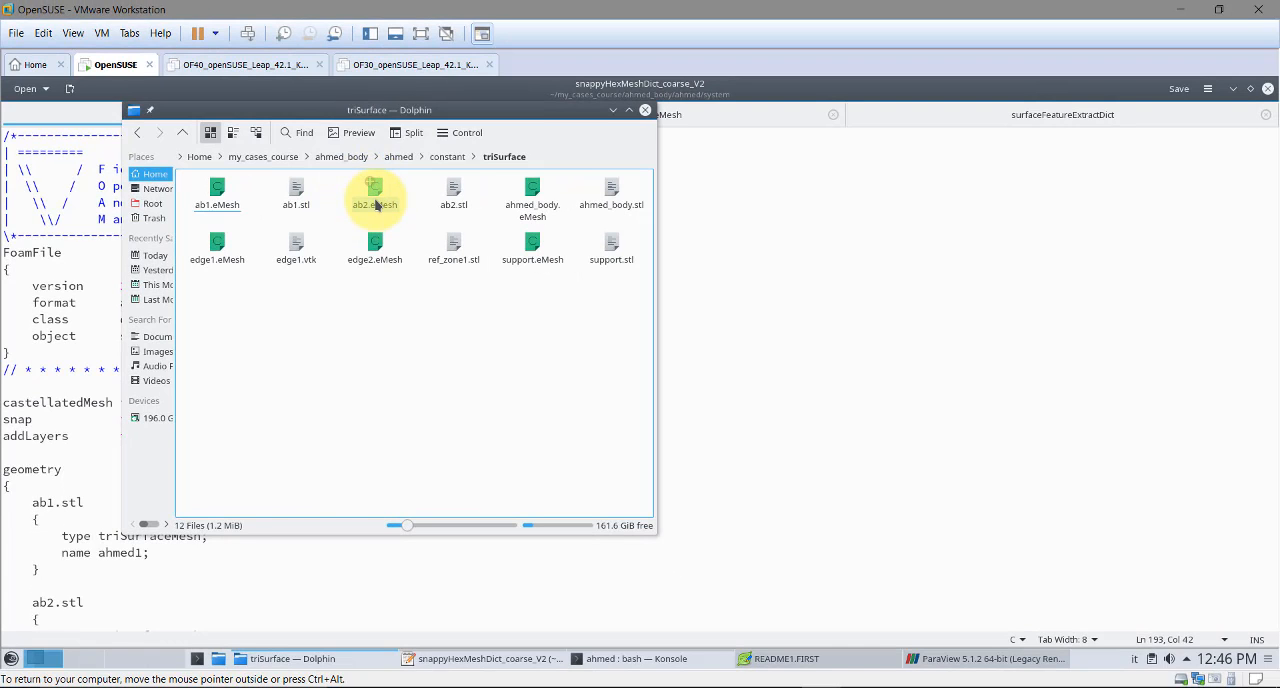
Open edge2.eMesh from the triSurface folder in Text Editor
right_click(375, 205)
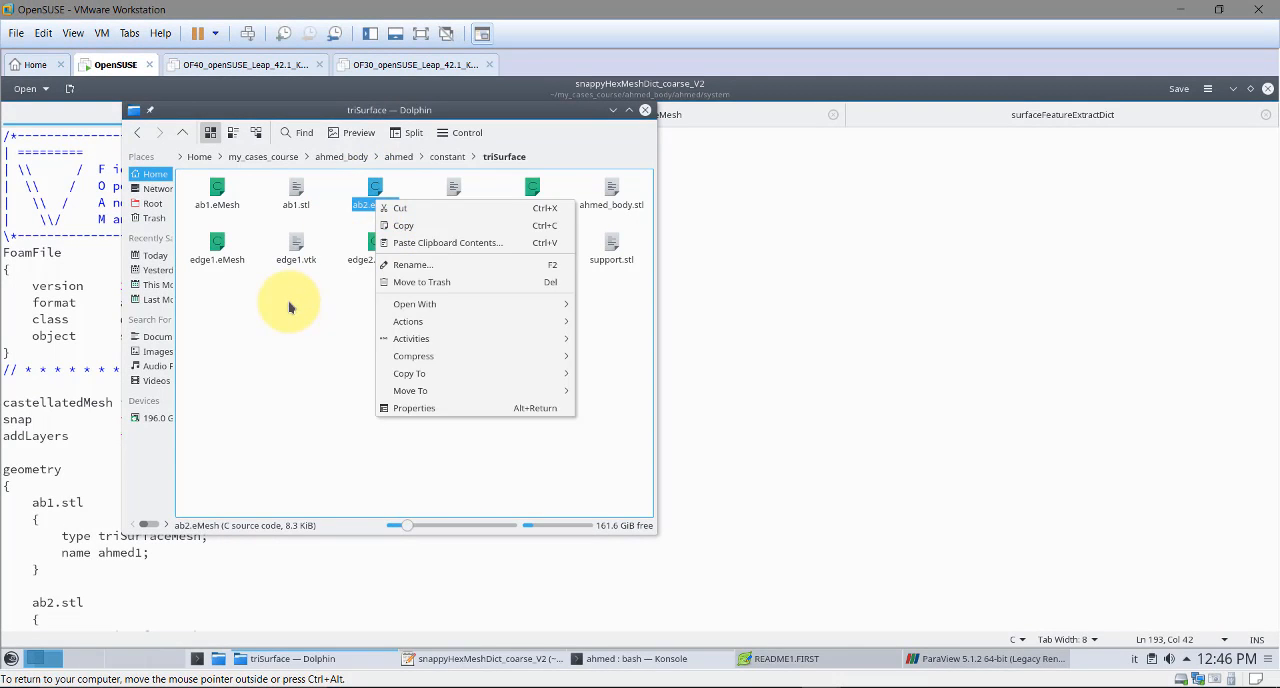
key("Escape")
right_click(373, 262)
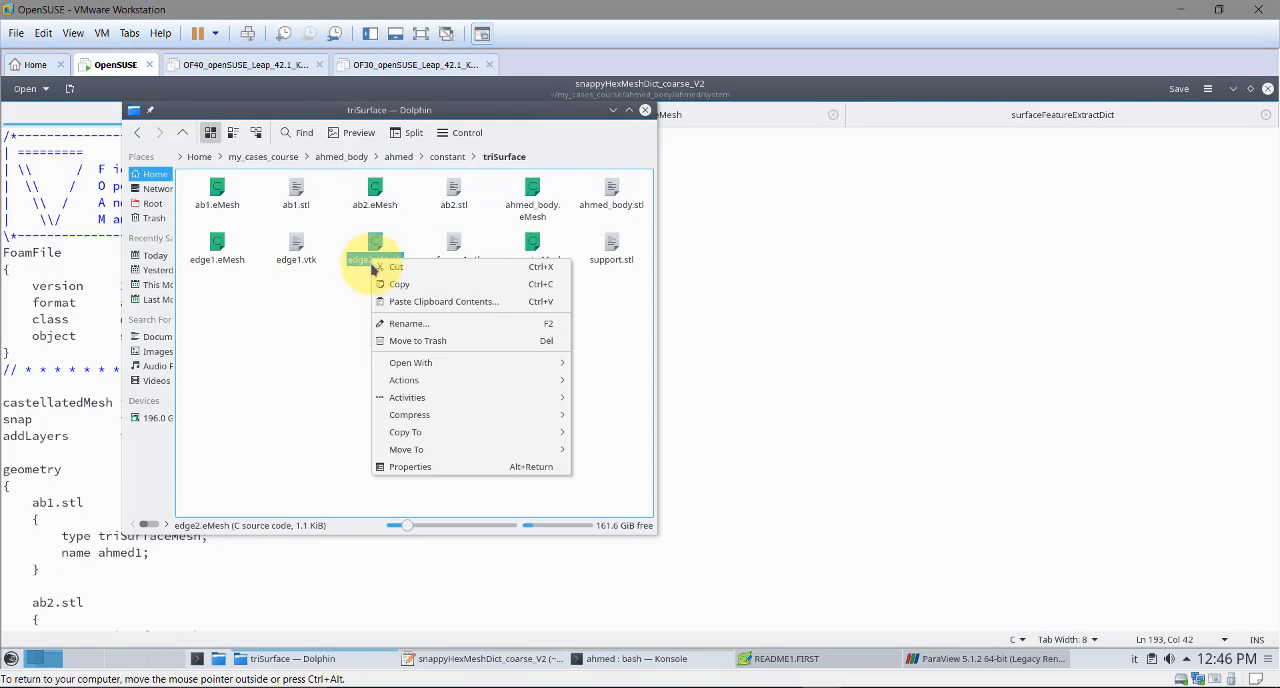
mouse_move(438, 366)
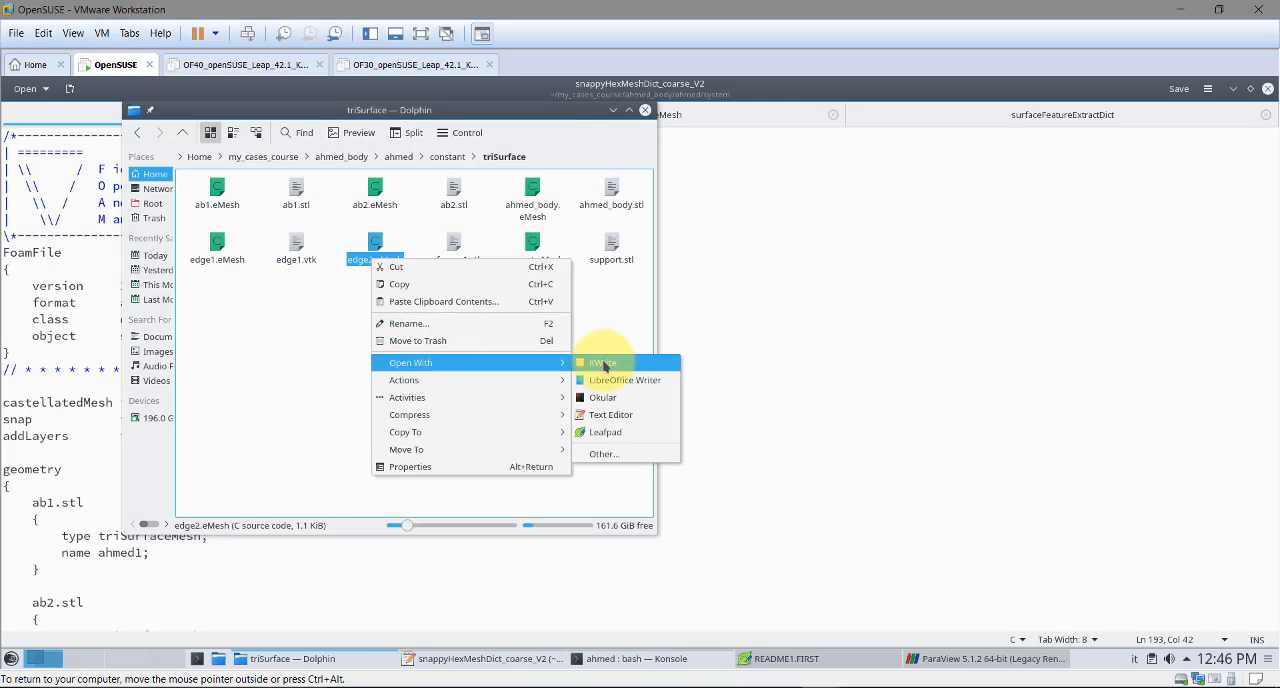
left_click(630, 415)
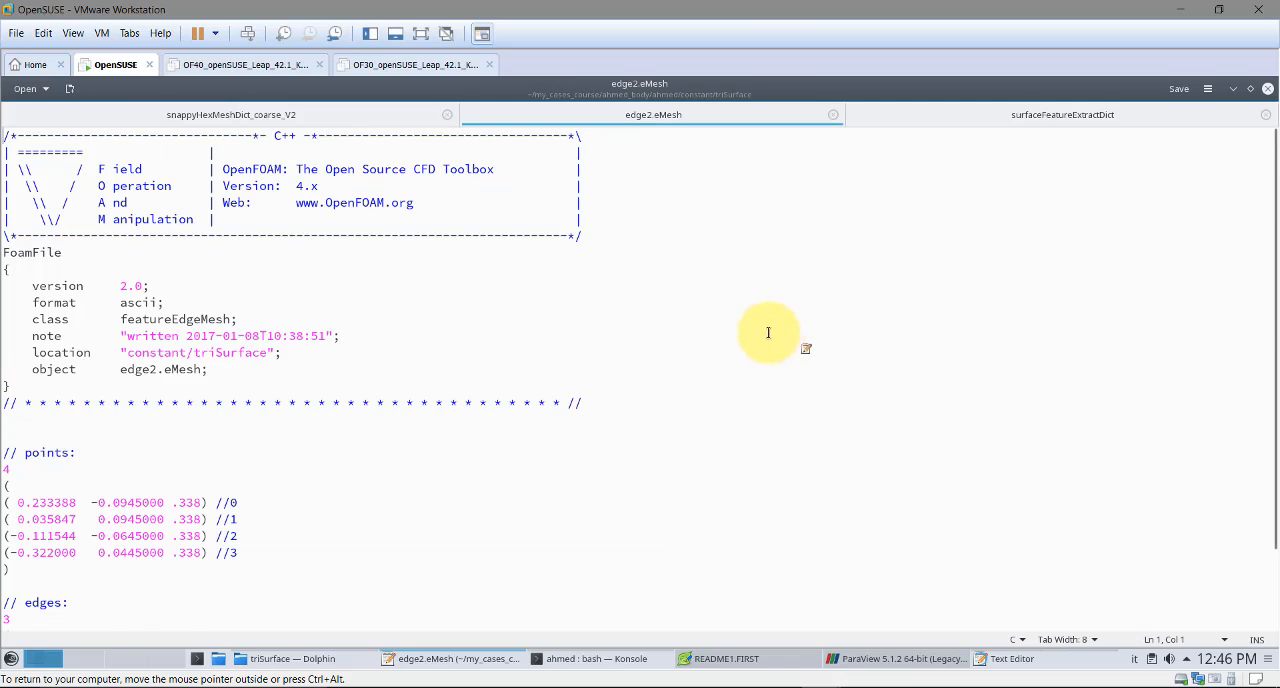
Examine the number of points and the list of point coordinates in edge2.eMesh
scroll(301, 374, "down", 1)
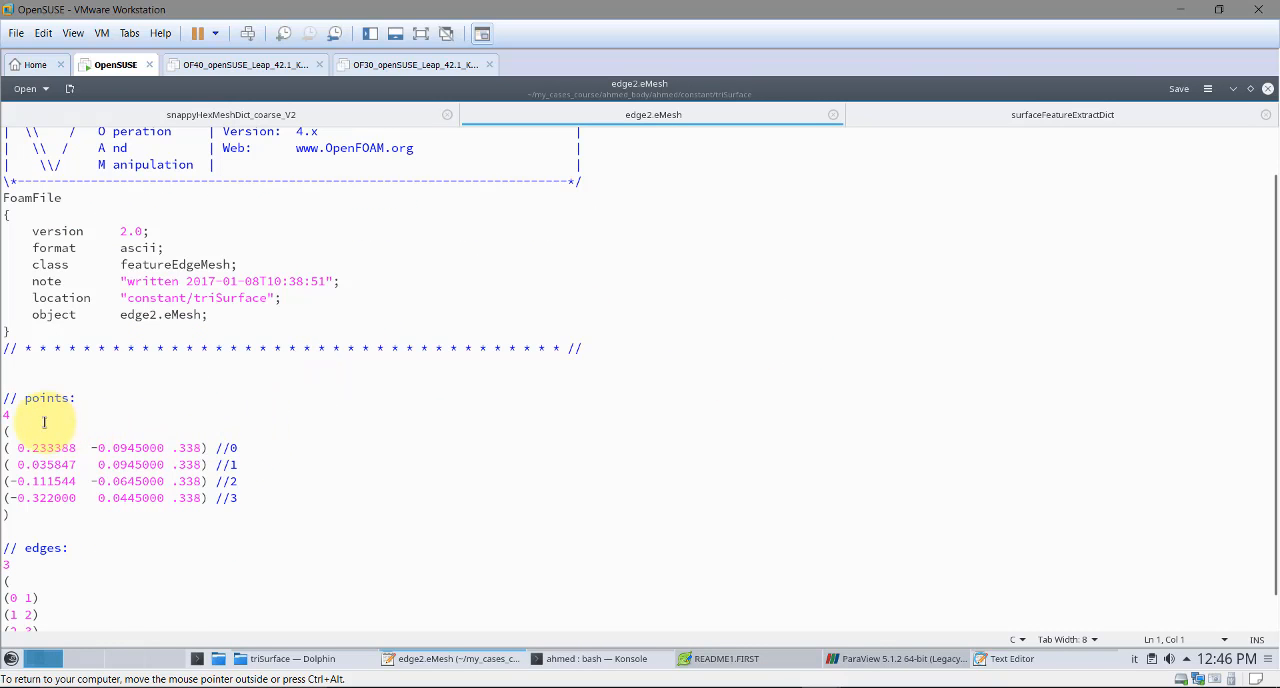
double_click(5, 414)
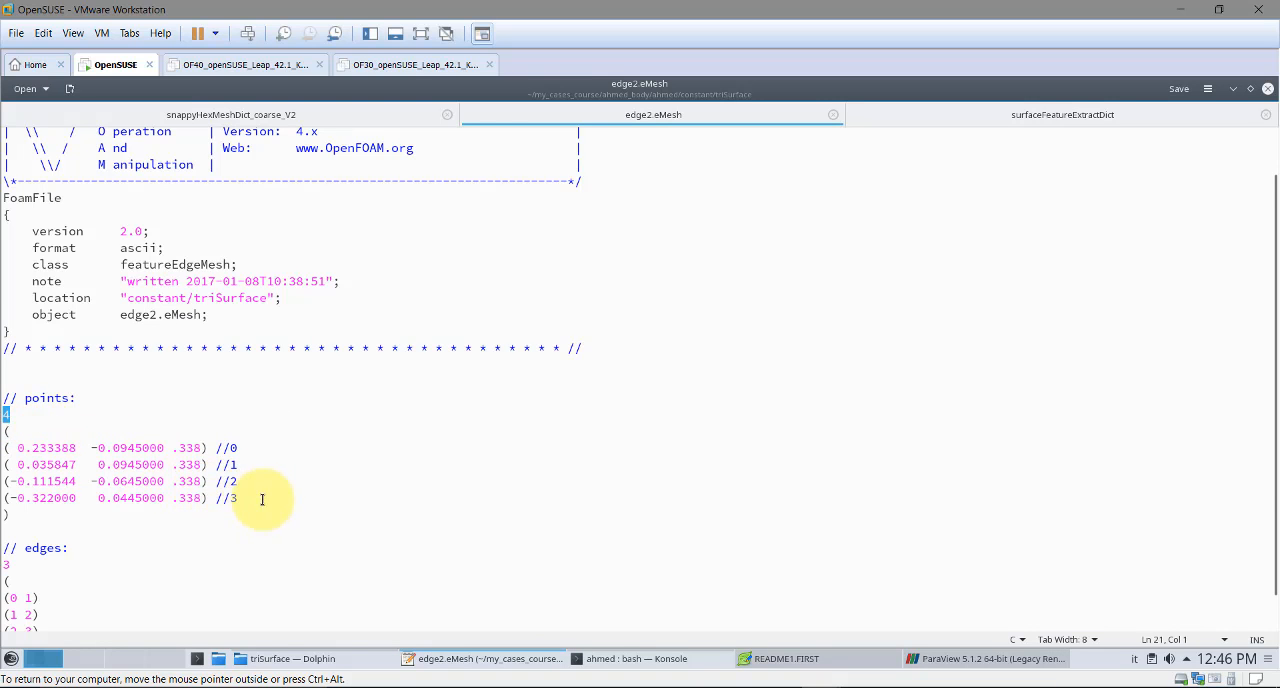
left_click_drag(263, 497, 5, 447)
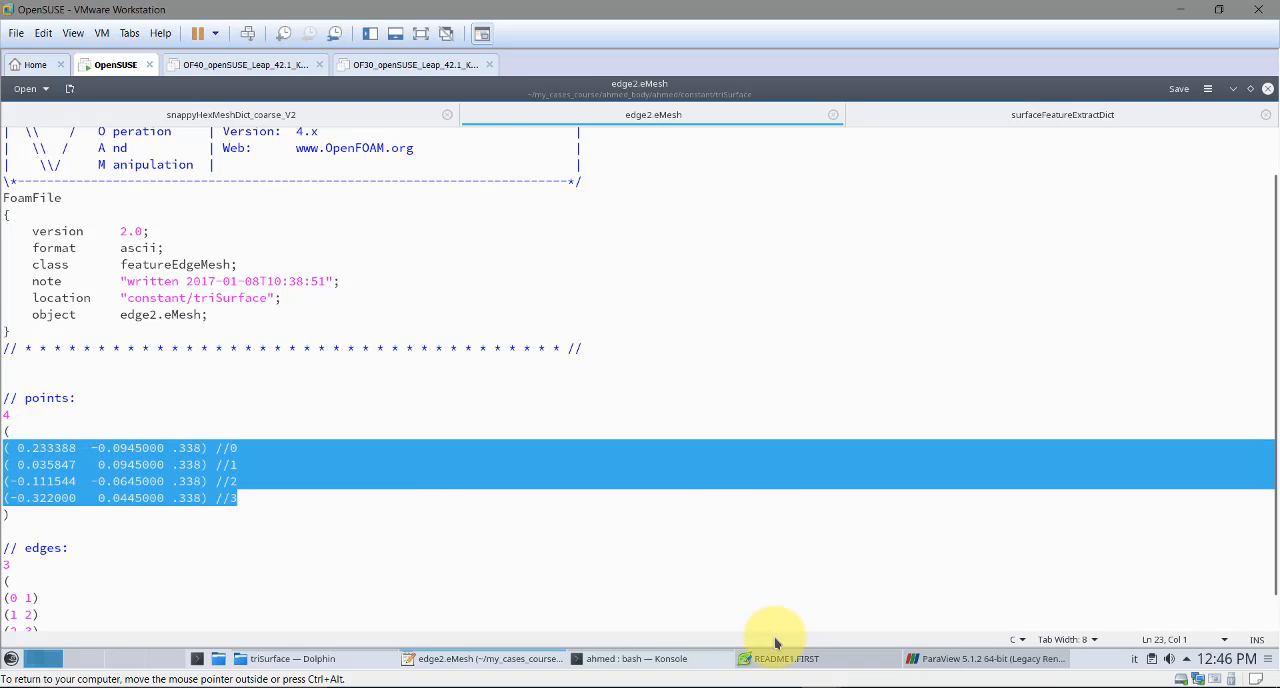
Switch to Onshape and read the coordinates of the zigzag line's rearmost point to compare with edge2.eMesh
left_click(669, 635)
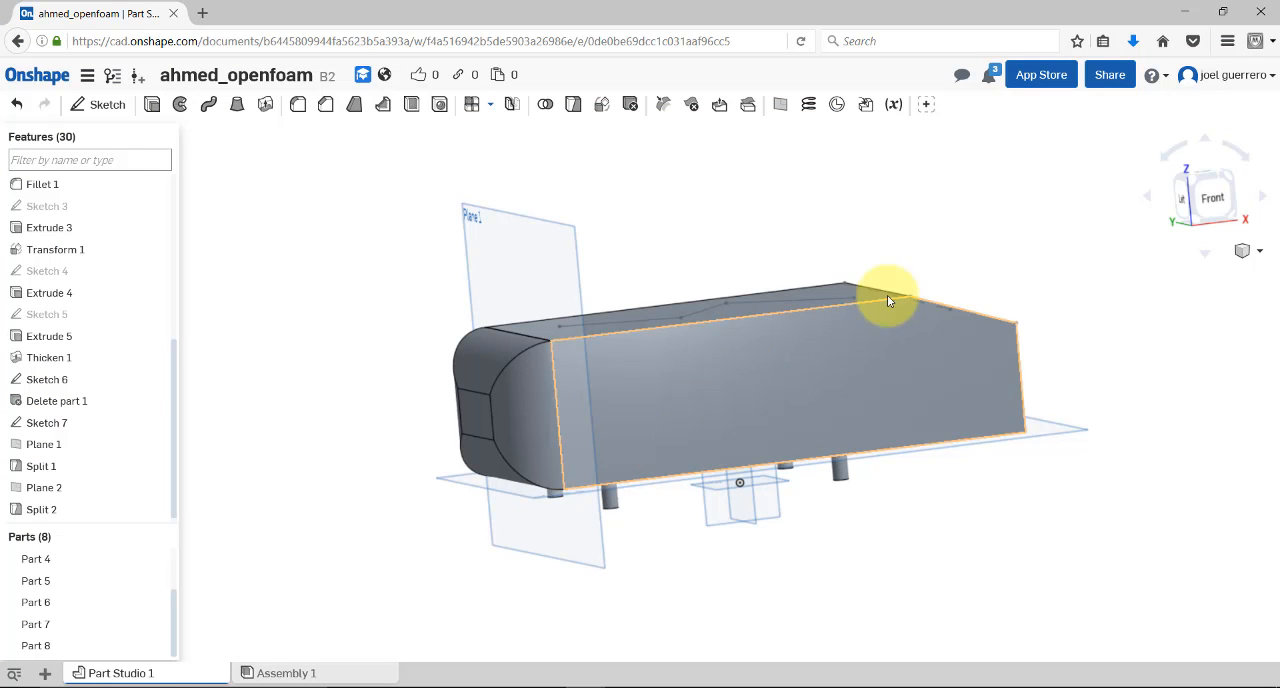
right_click_drag(887, 295, 856, 289)
left_click(857, 289)
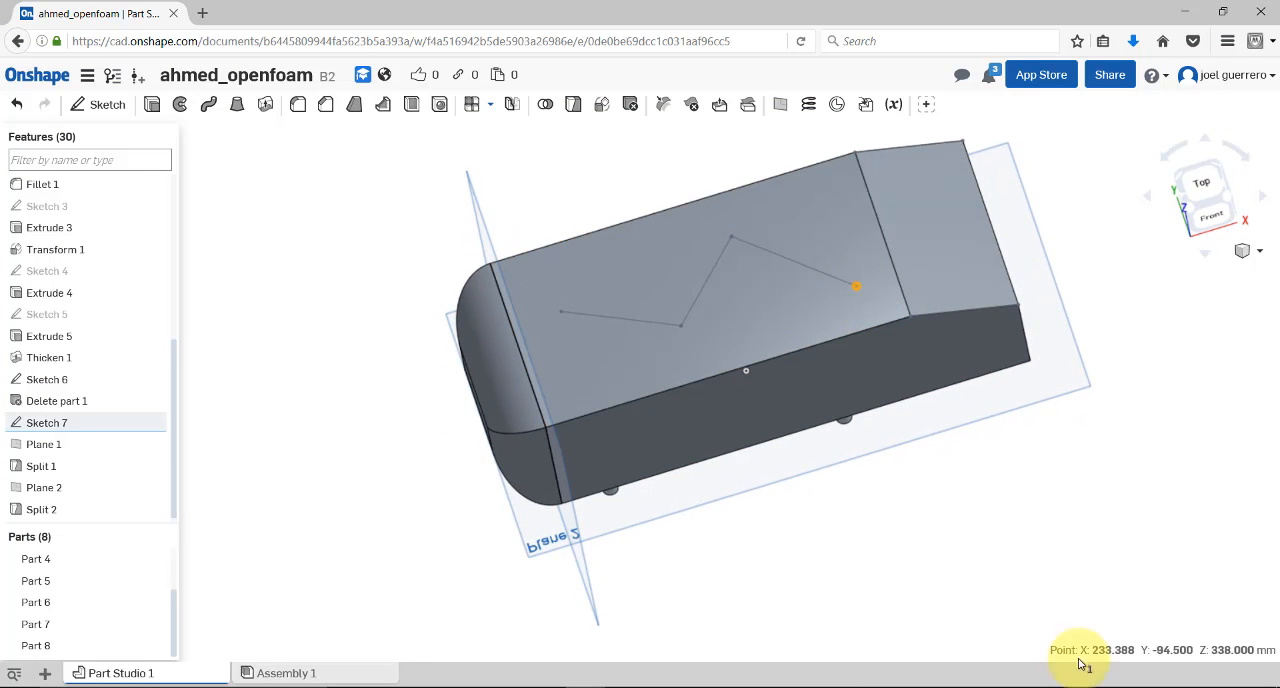
left_click(1184, 11)
Examine the edge count and point connectivity in edge2.eMesh, and compare them with the zigzag line's segments in Onshape
right_click(140, 503)
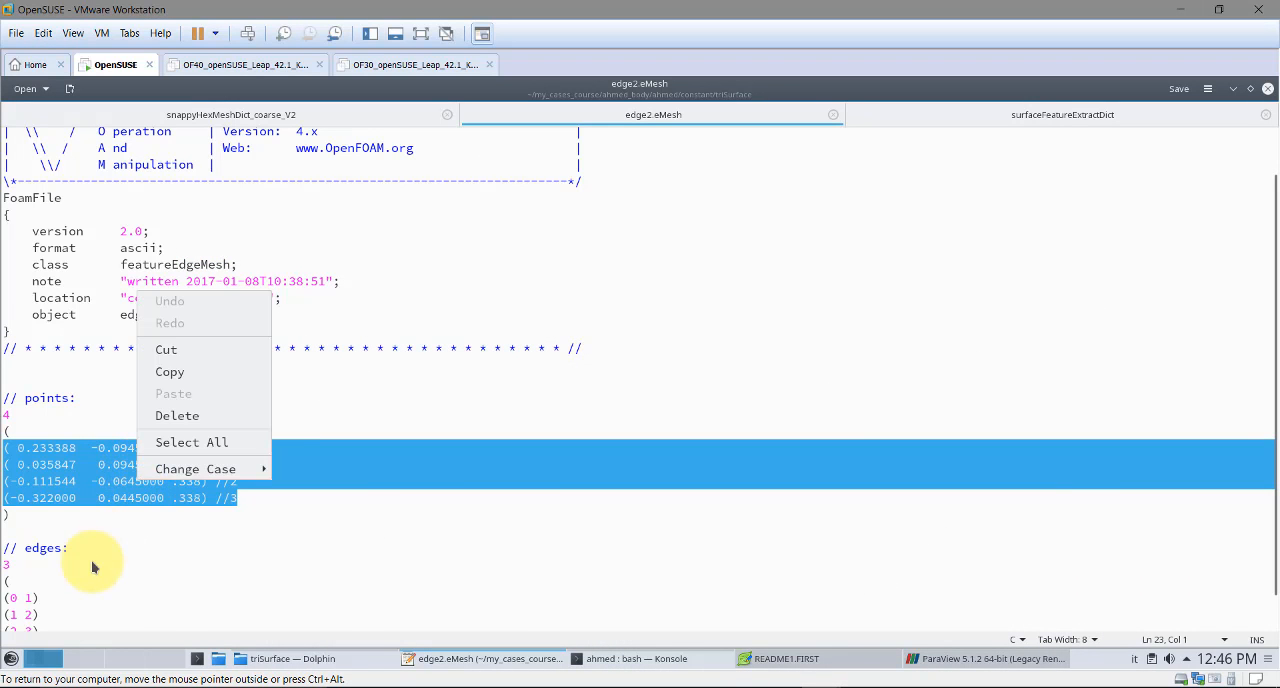
scroll(91, 560, "down", 2)
left_click(5, 522)
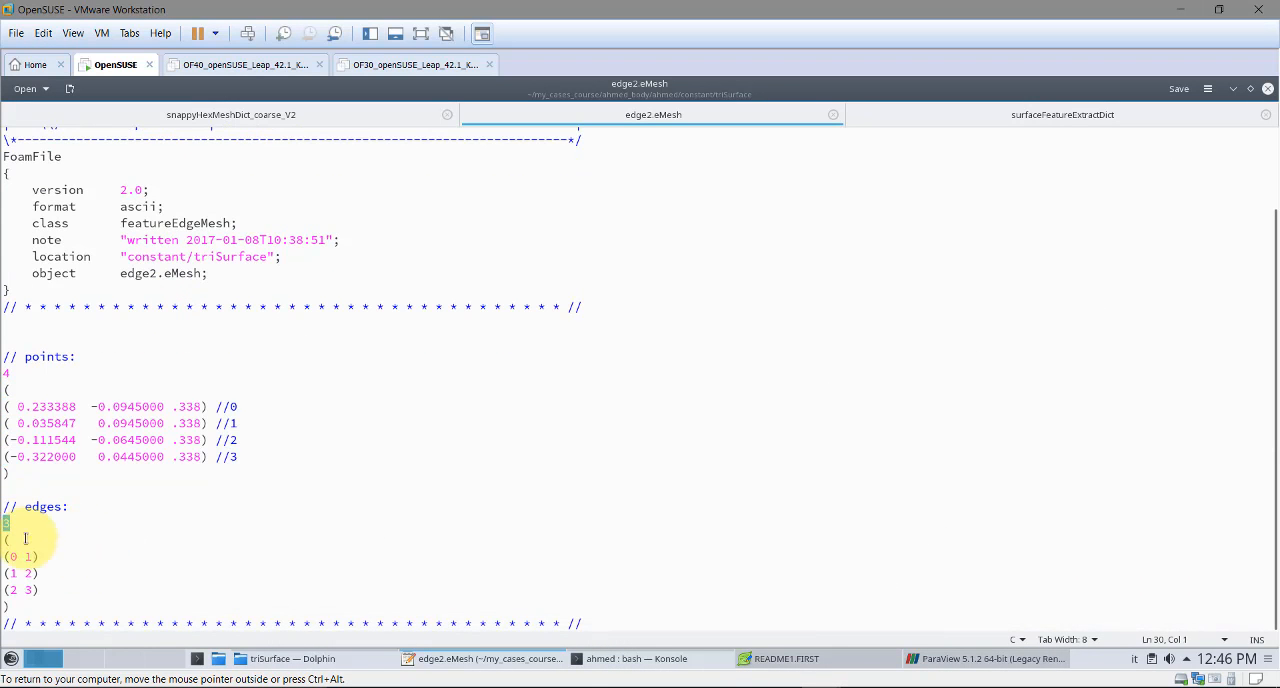
left_click(700, 640)
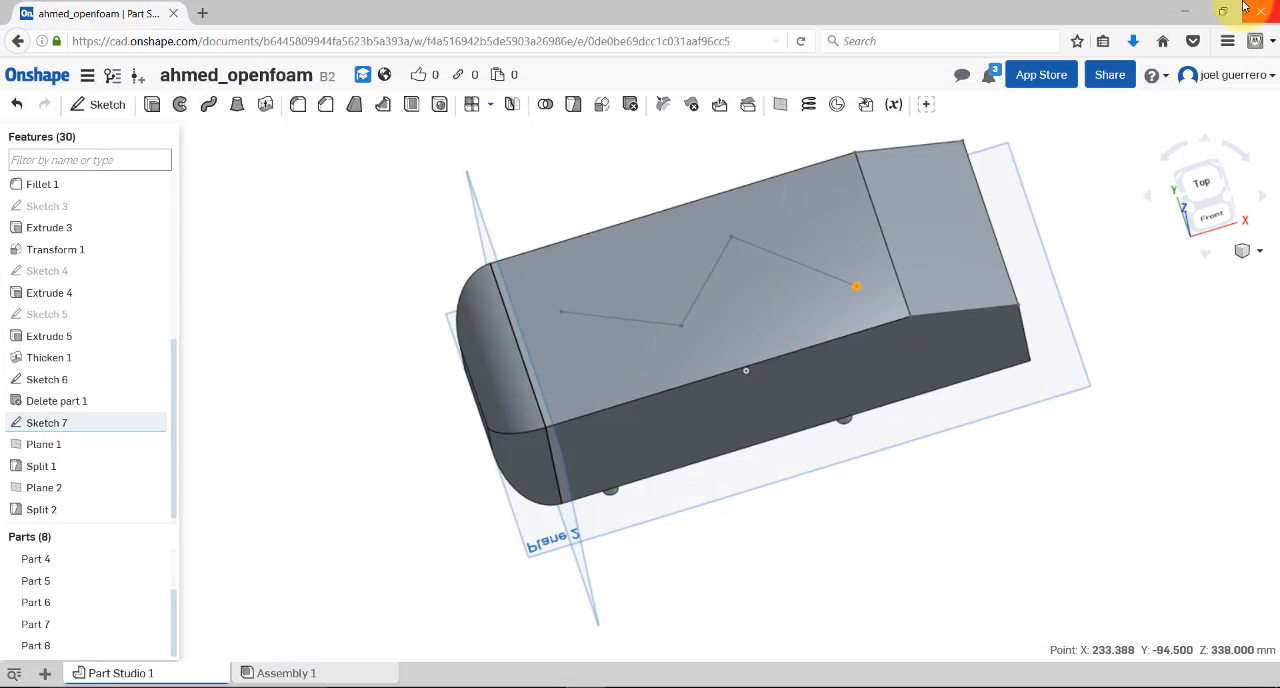
left_click(1184, 13)
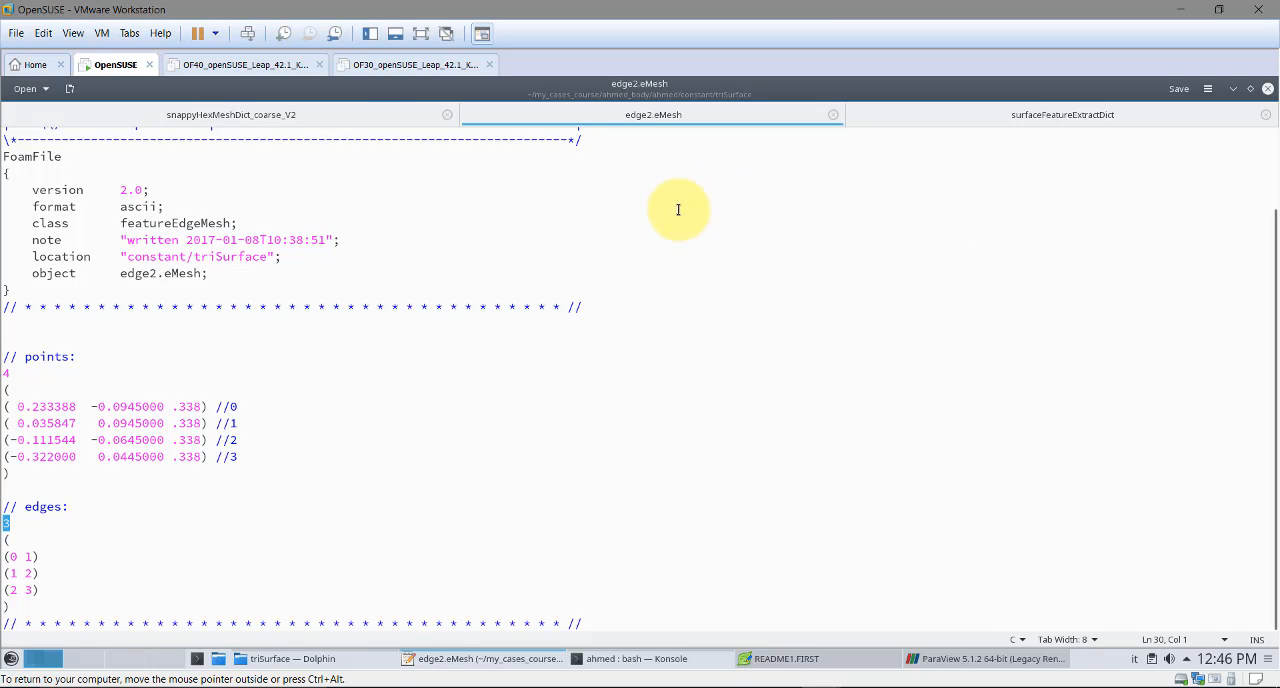
Look at the extraction settings in surfaceFeatureExtractDict and return to the snappyHexMeshDict_coarse_V2 file
left_click(1038, 117)
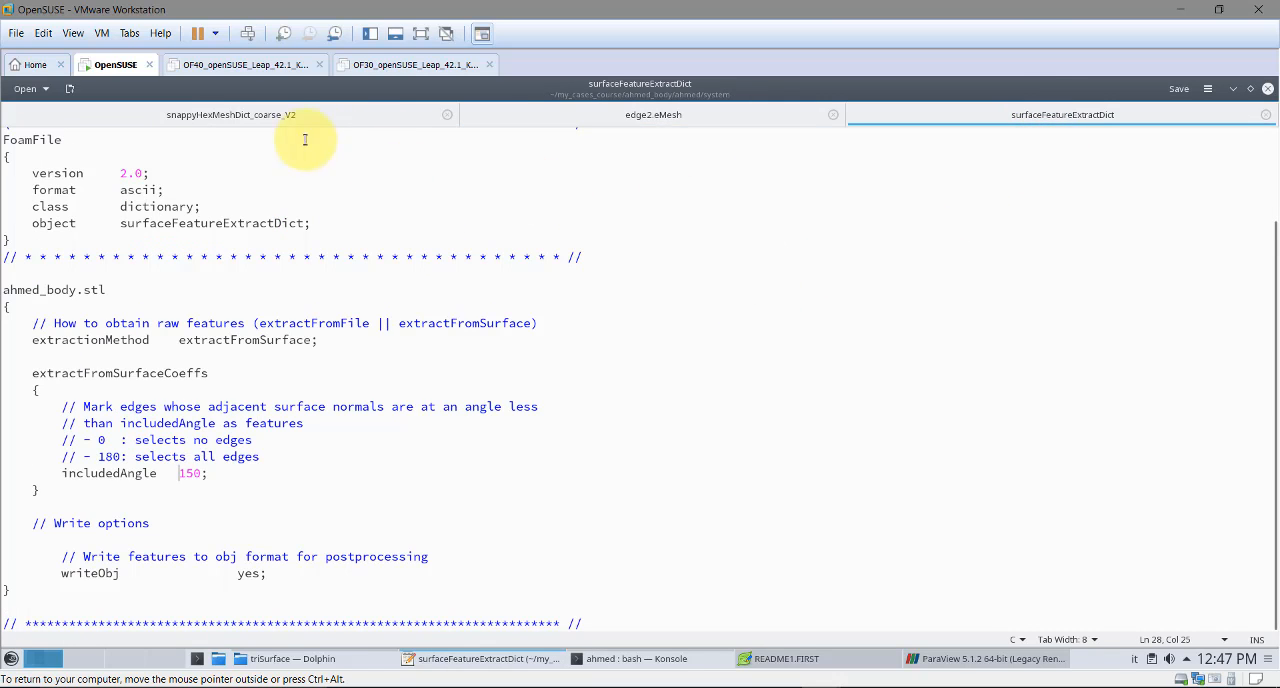
left_click(249, 112)
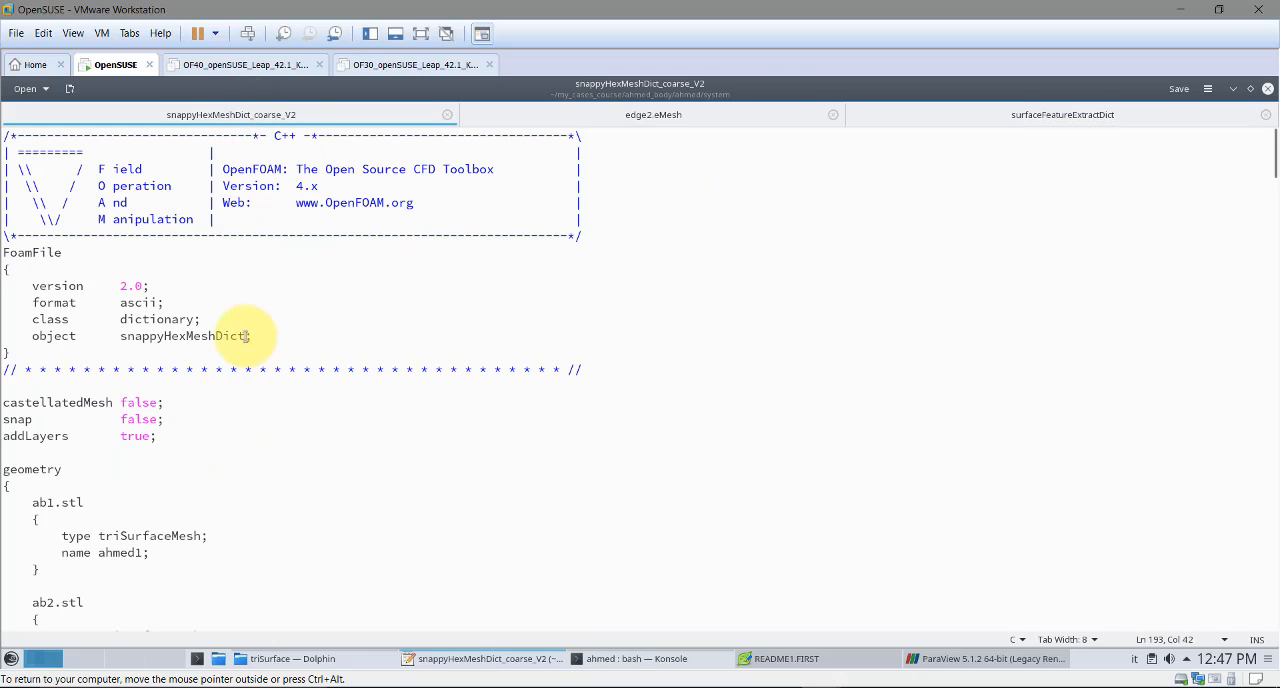
In snappyHexMeshDict_coarse_V2, set castellatedMesh to true, snap to true and addLayers to false
left_click_drag(158, 404, 115, 404)
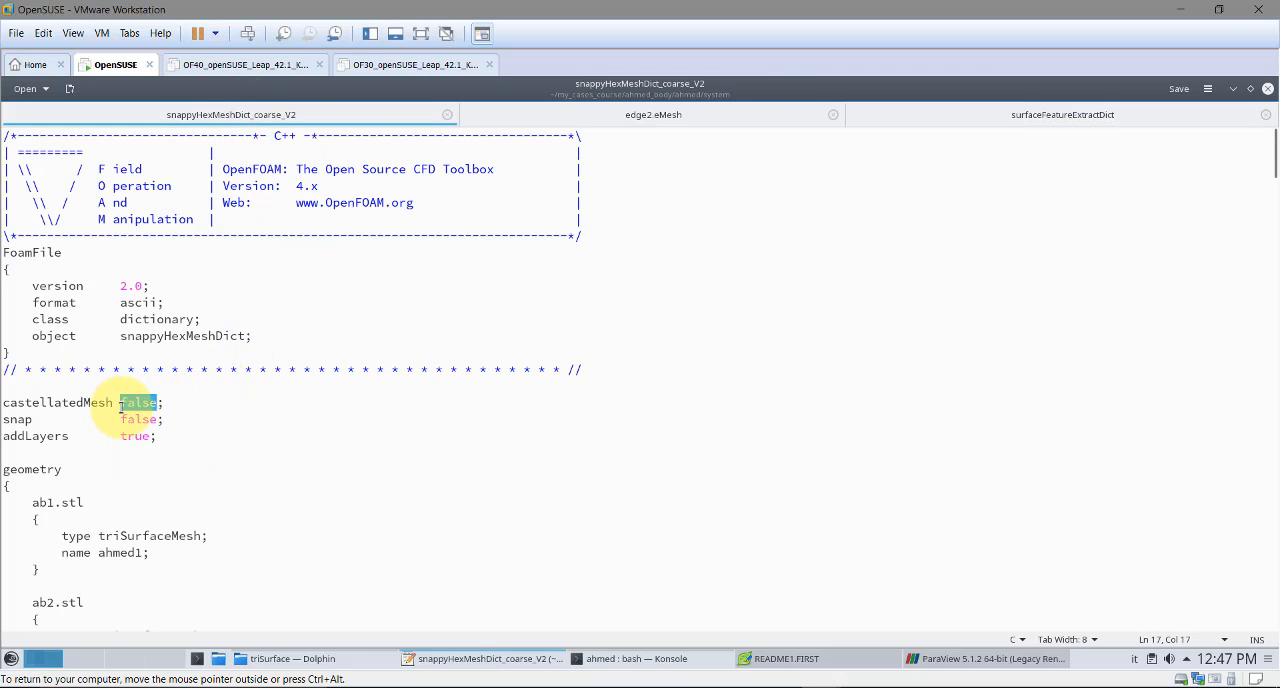
type("tru")
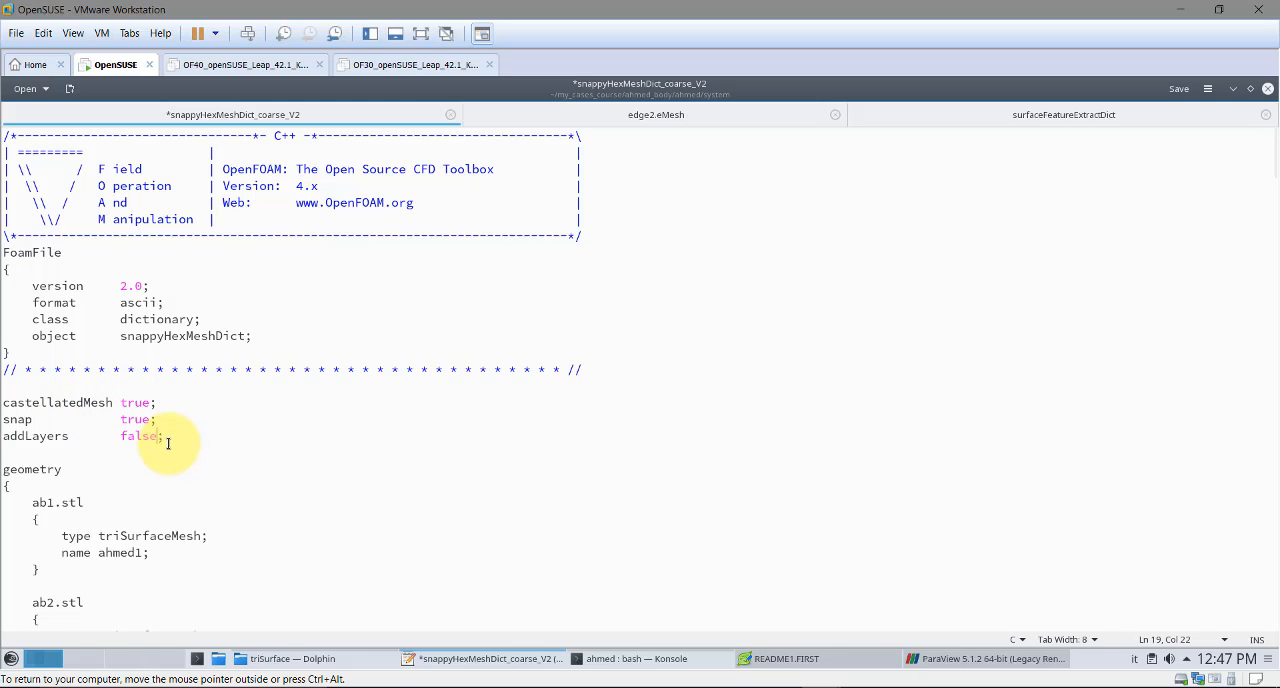
Examine the geometry entries for ab1.stl, ab2.stl and support.stl and the surface name assigned to each
scroll(167, 443, "down", 2)
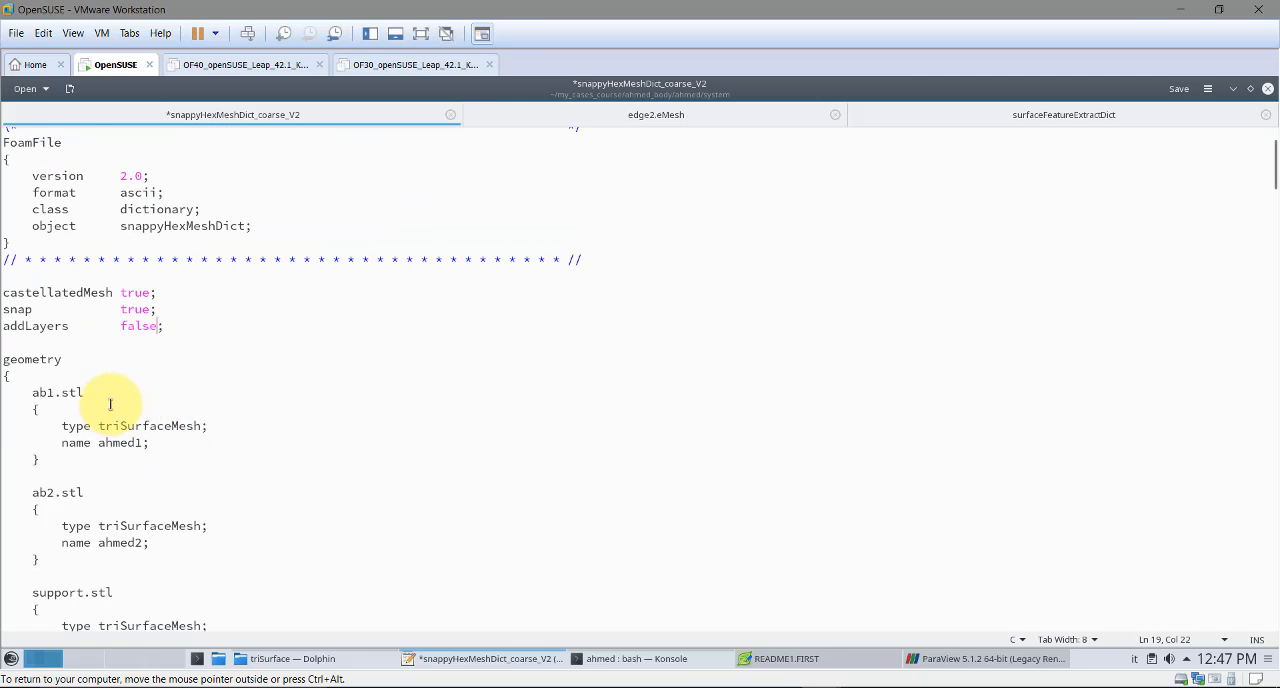
left_click_drag(47, 426, 115, 470)
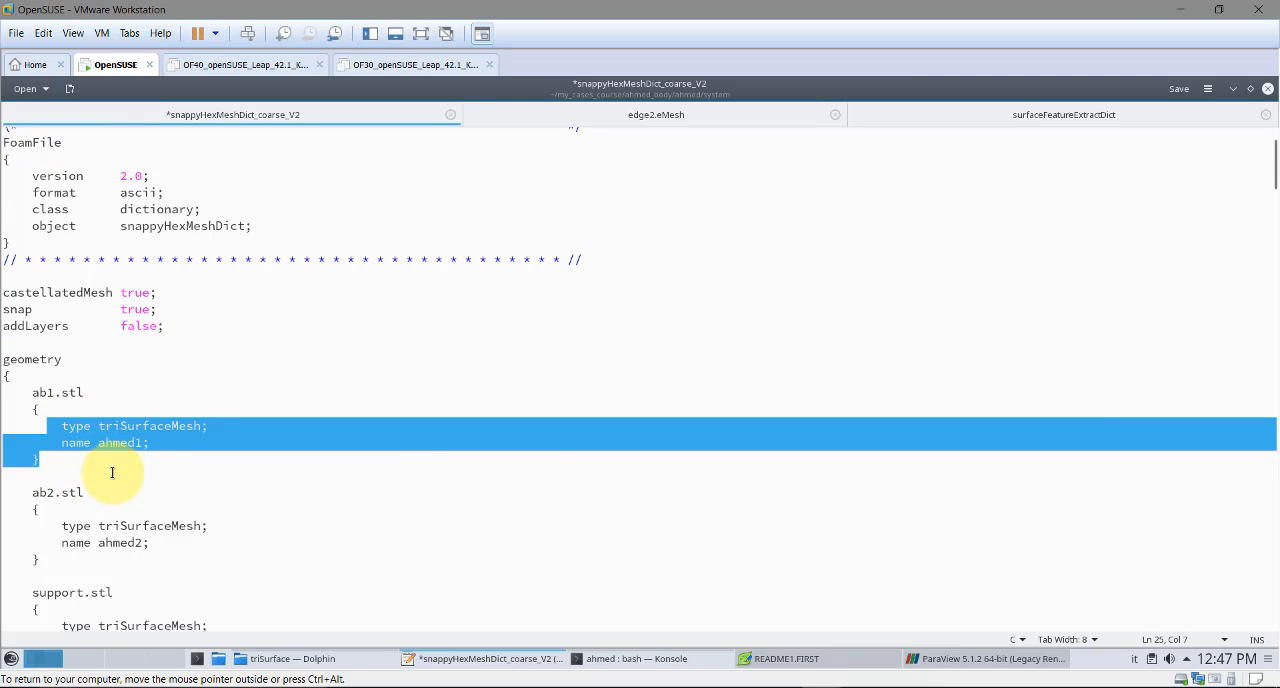
scroll(98, 495, "down", 2)
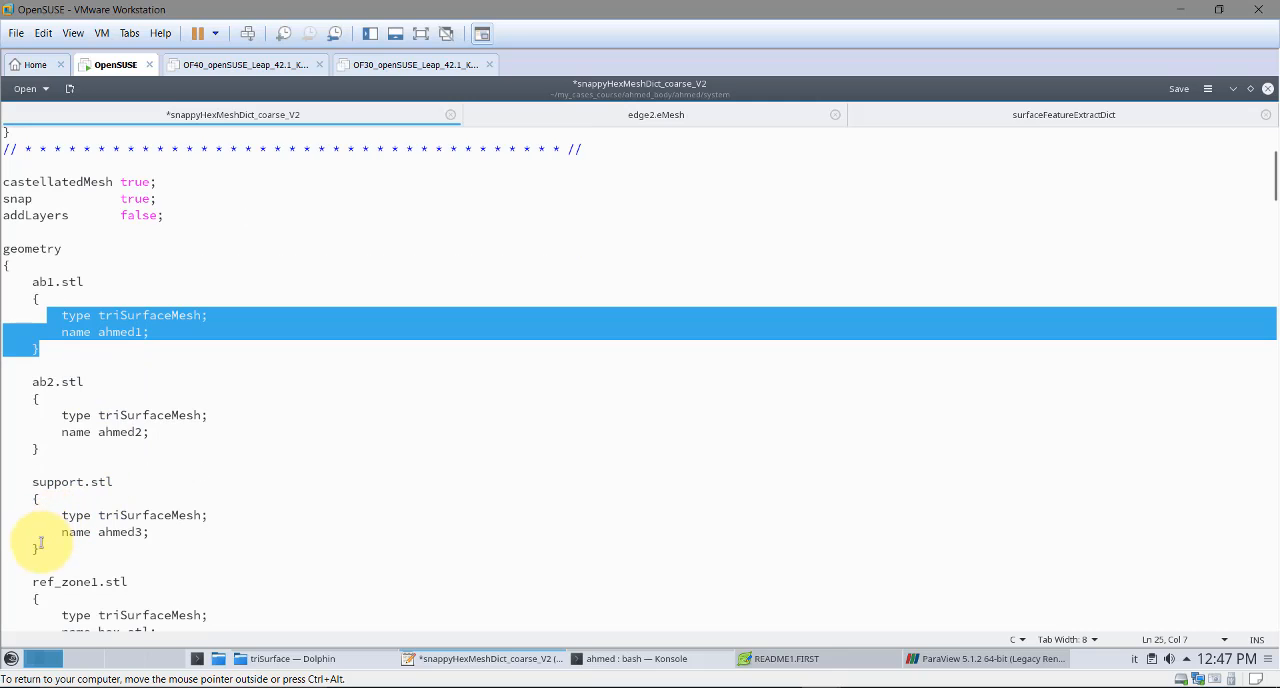
left_click_drag(40, 551, 65, 320)
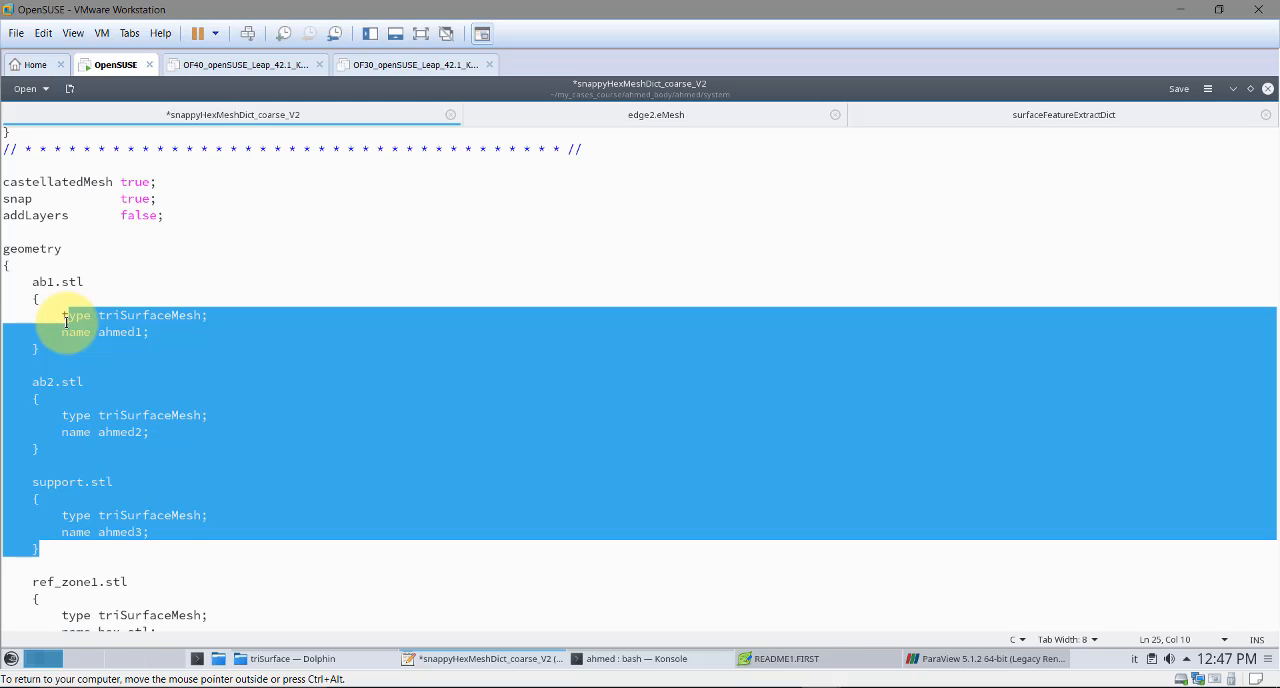
left_click_drag(84, 284, 32, 285)
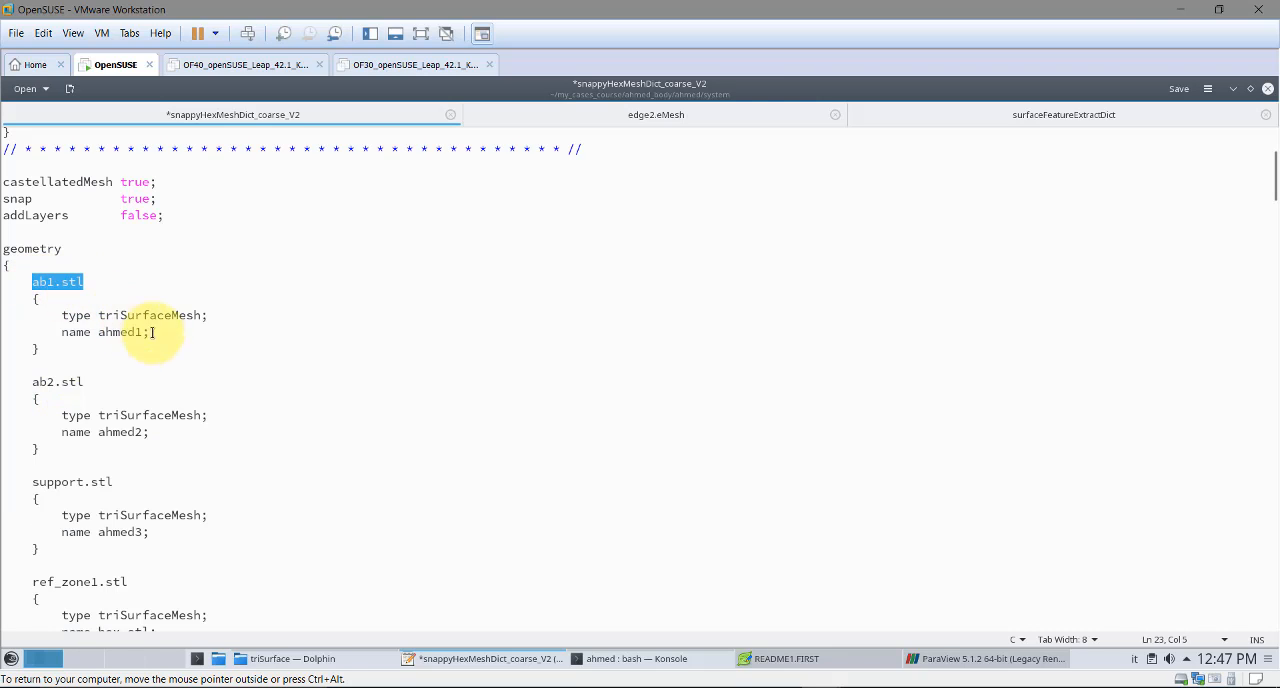
left_click_drag(149, 332, 91, 332)
left_click_drag(91, 384, 37, 386)
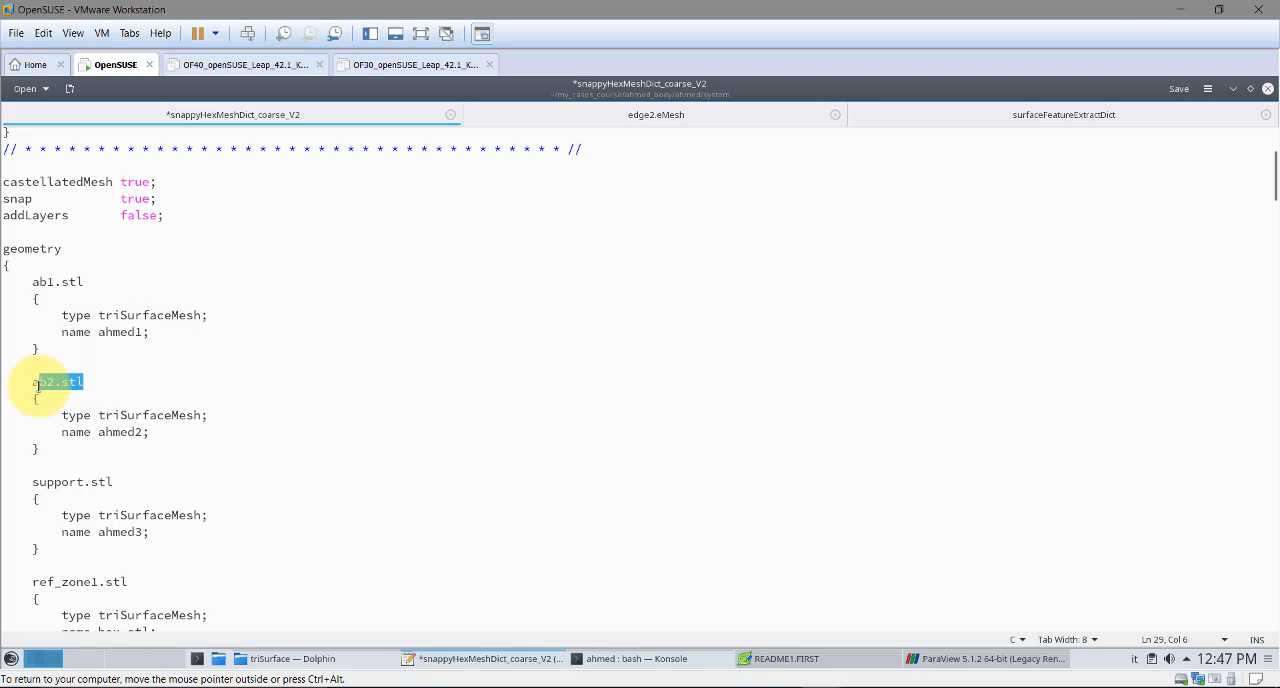
left_click_drag(143, 432, 101, 434)
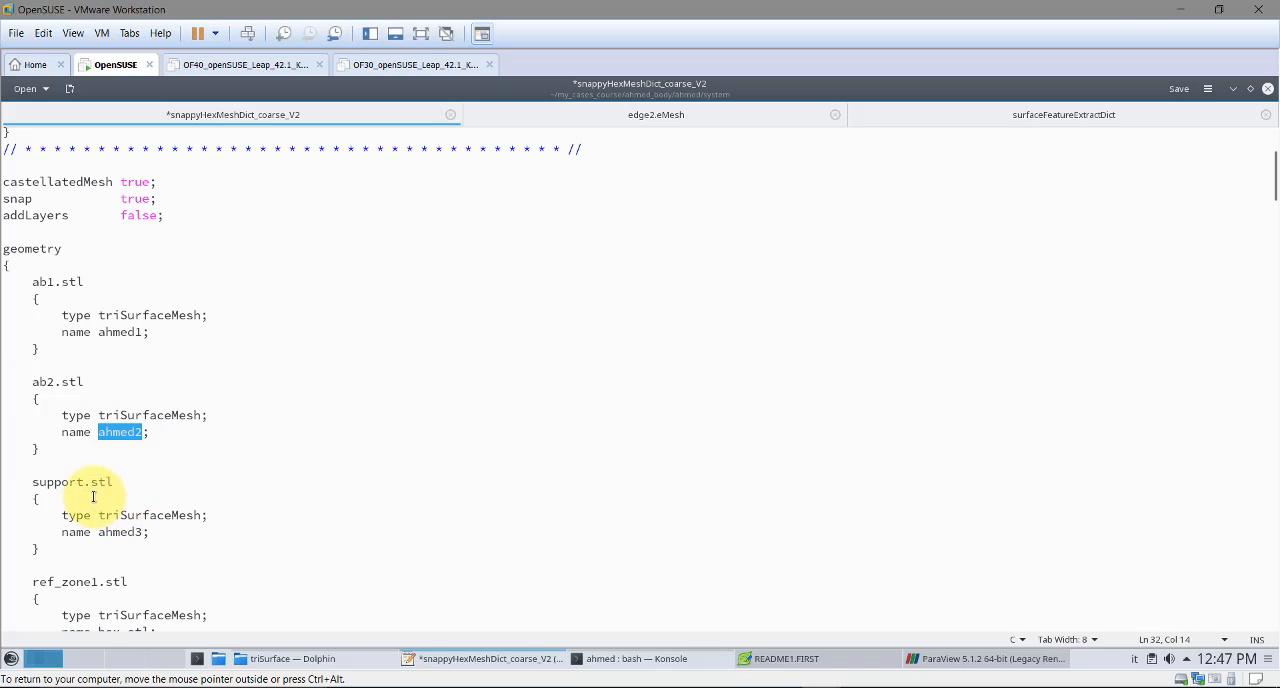
left_click_drag(123, 486, 42, 499)
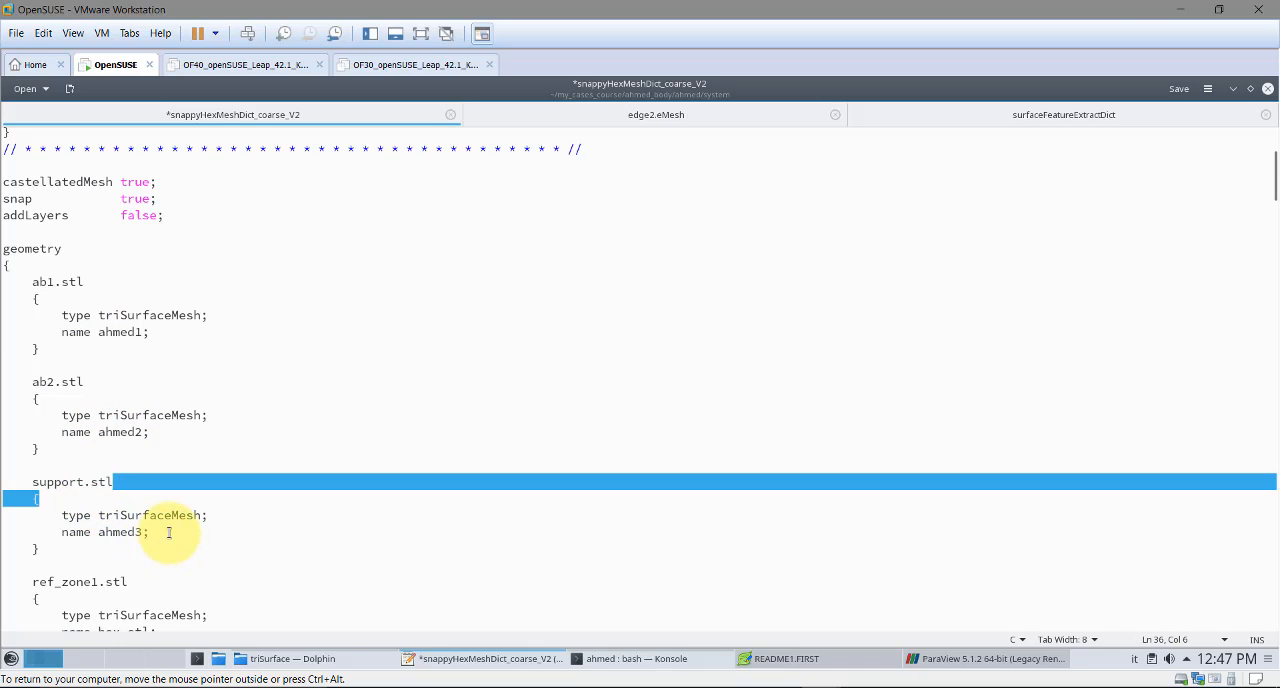
Examine the ref_zone1.stl entry and the refinementBox definition at the end of the geometry section
scroll(165, 528, "down", 2)
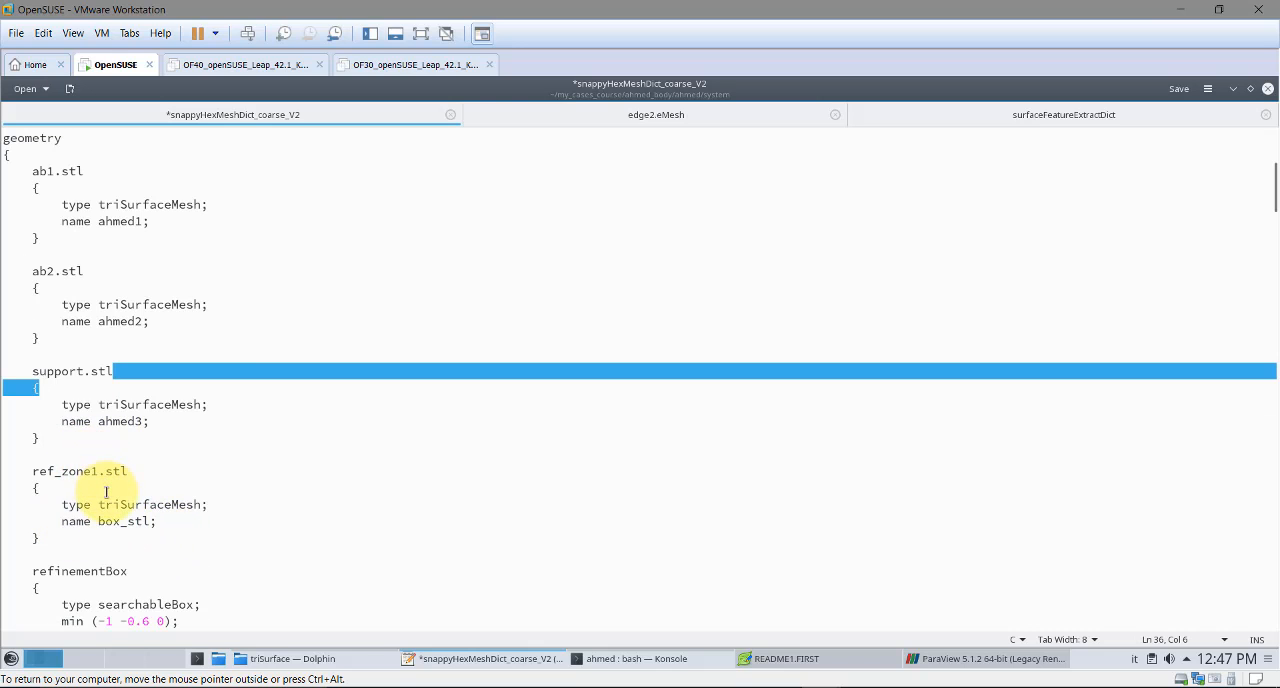
left_click_drag(40, 539, 30, 407)
scroll(257, 494, "down", 3)
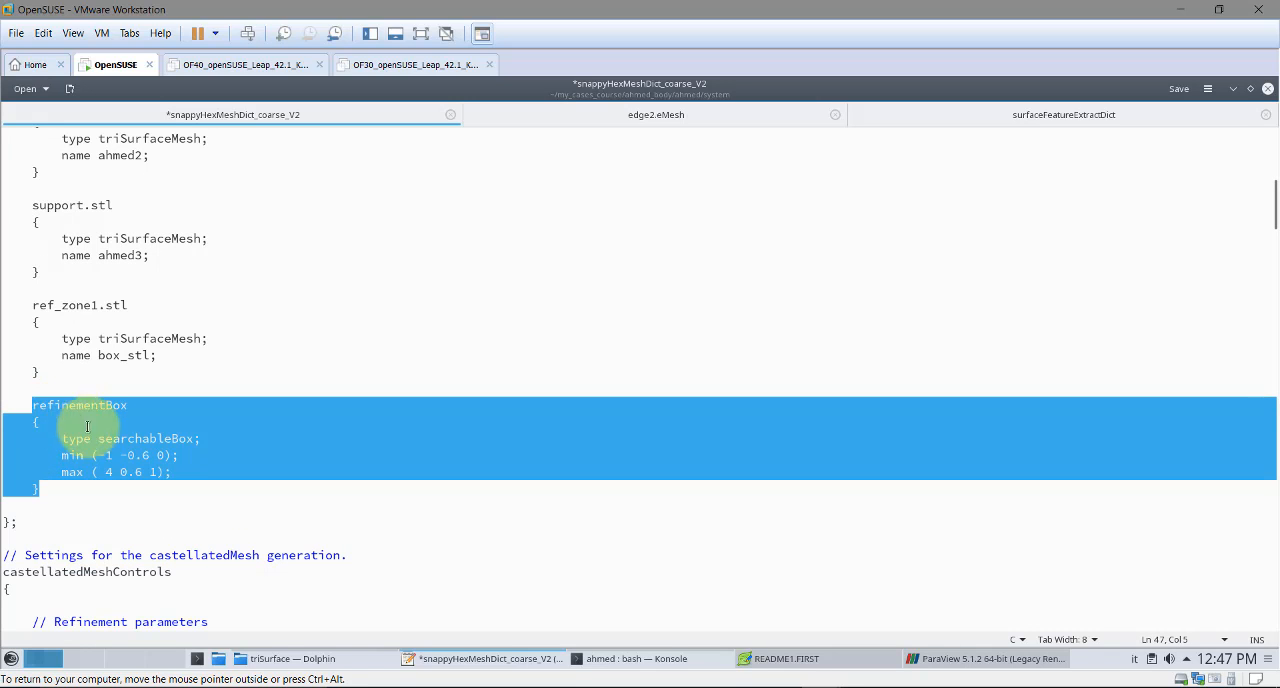
left_click(94, 484)
scroll(170, 468, "down", 2)
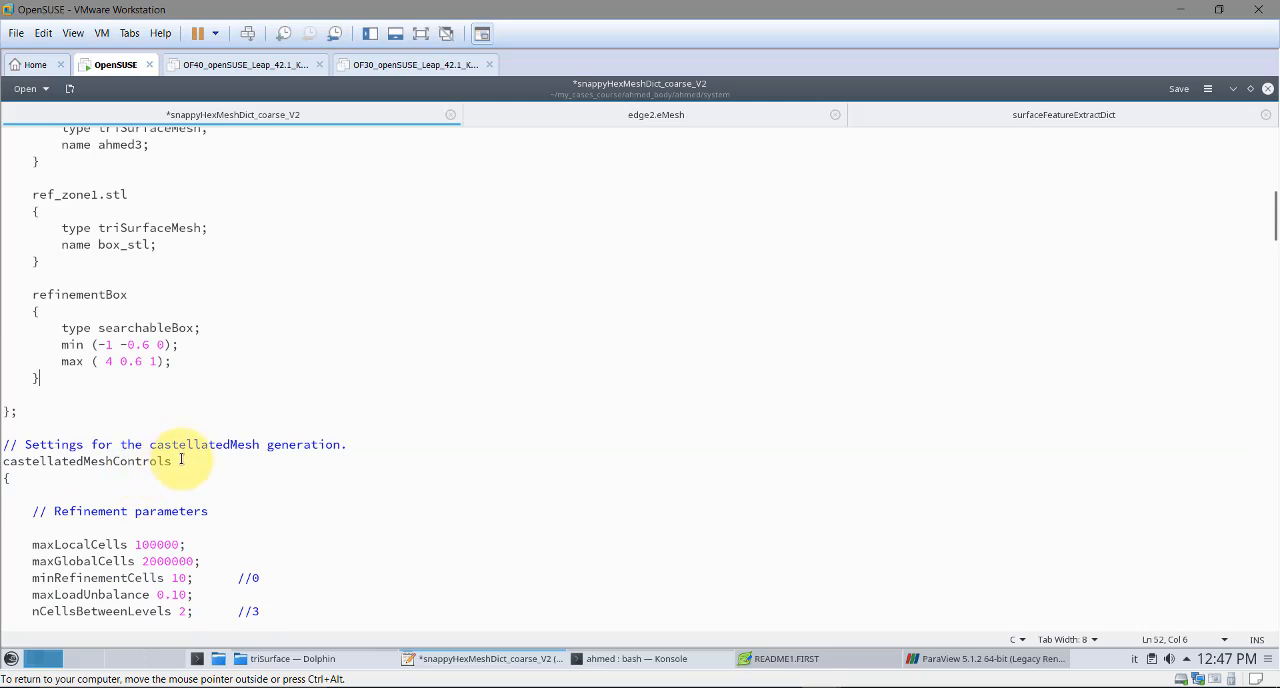
Examine the refinement parameters in castellatedMeshControls and the feature edge entries for ab1.eMesh, ab2.eMesh and support.eMesh
scroll(215, 470, "down", 3)
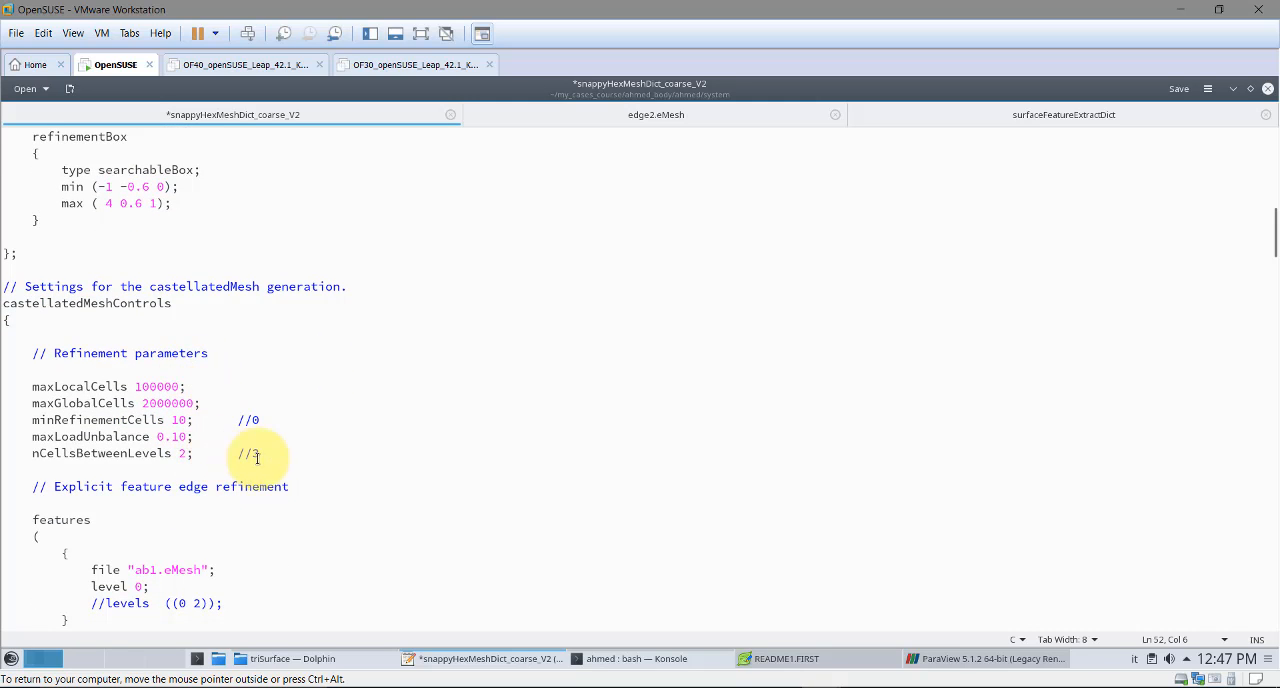
left_click_drag(286, 464, 56, 374)
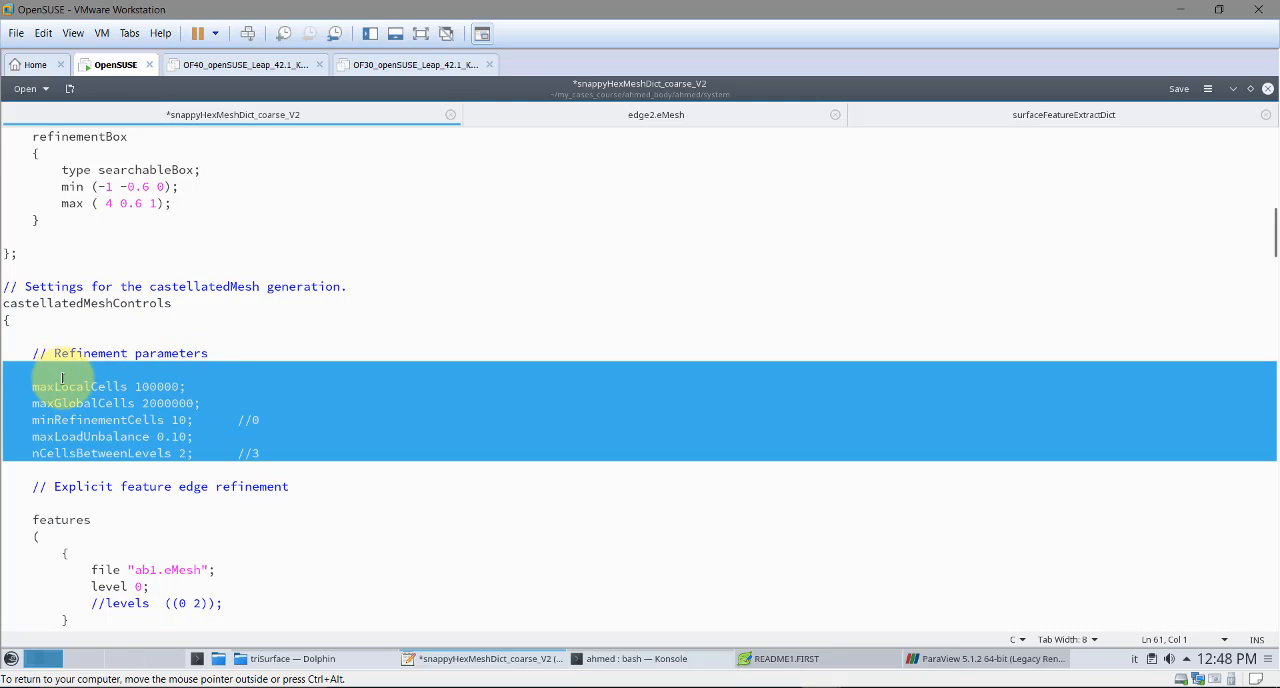
scroll(232, 426, "down", 2)
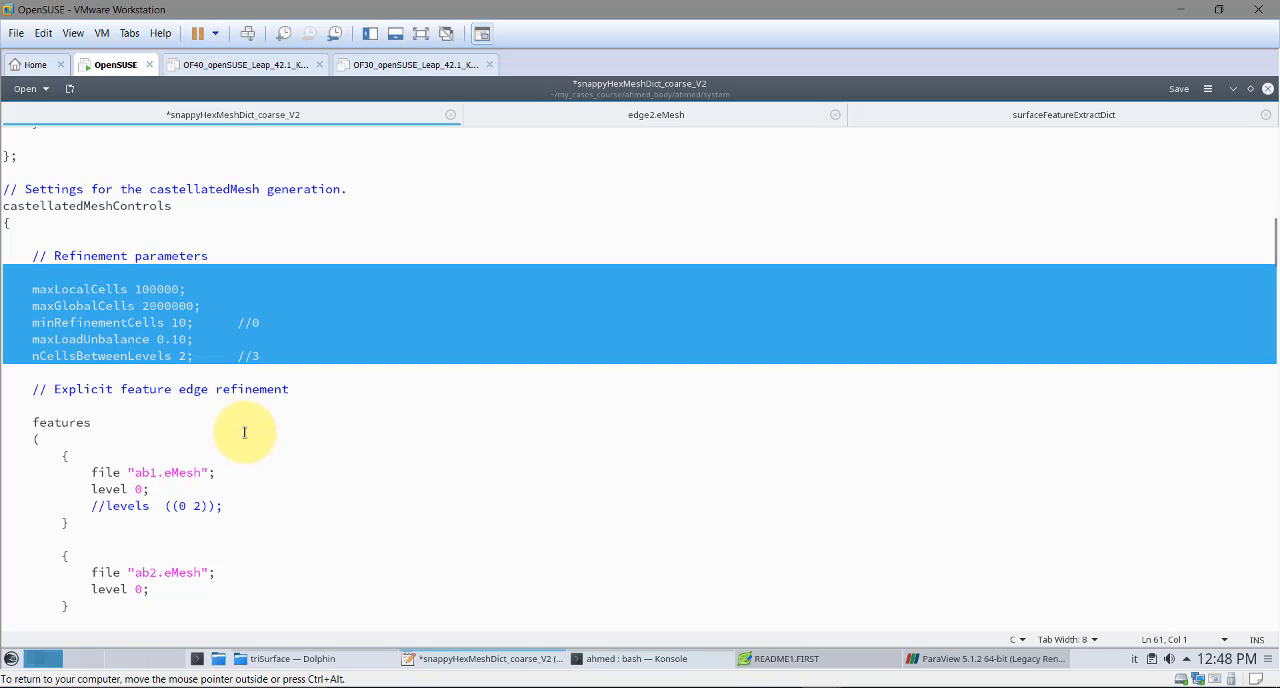
scroll(250, 428, "down", 1)
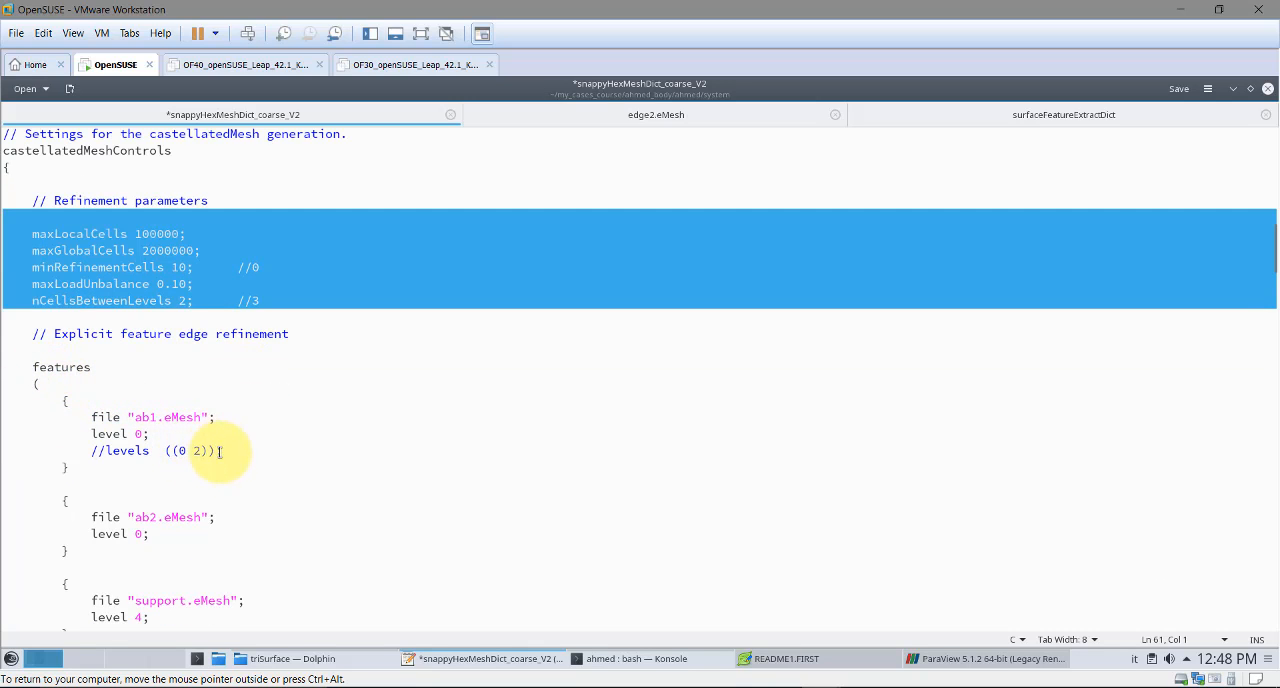
scroll(255, 440, "down", 3)
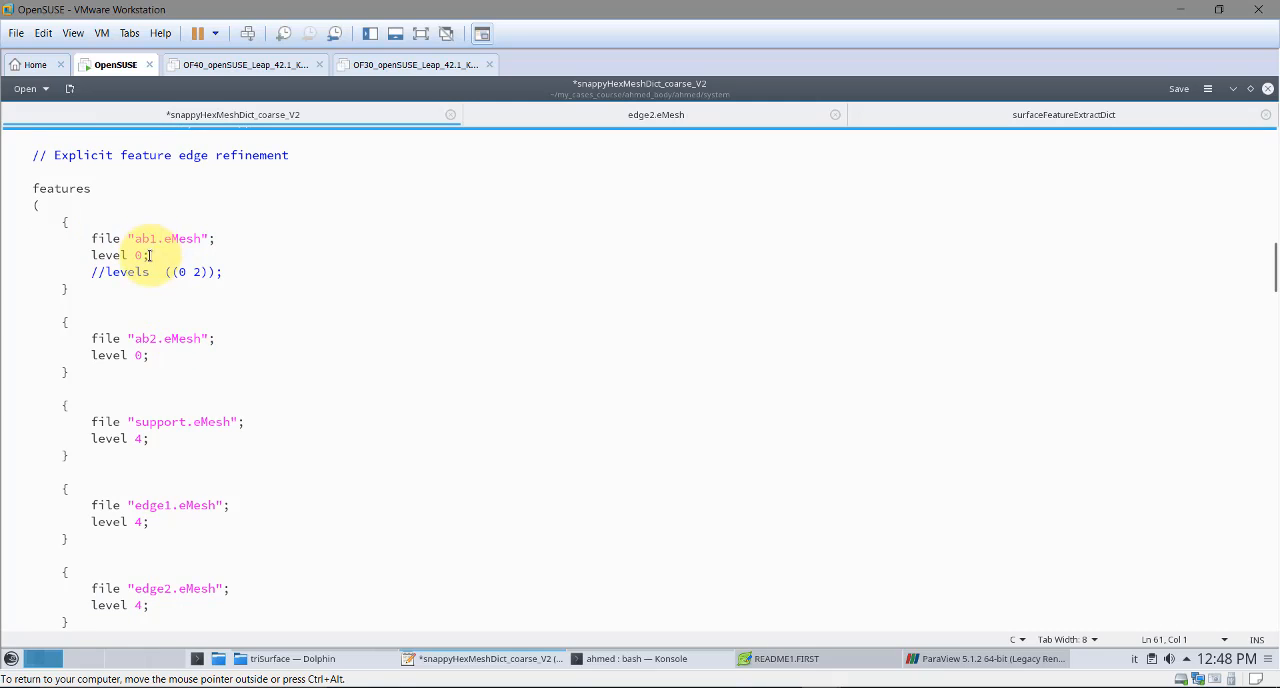
left_click_drag(180, 440, 25, 237)
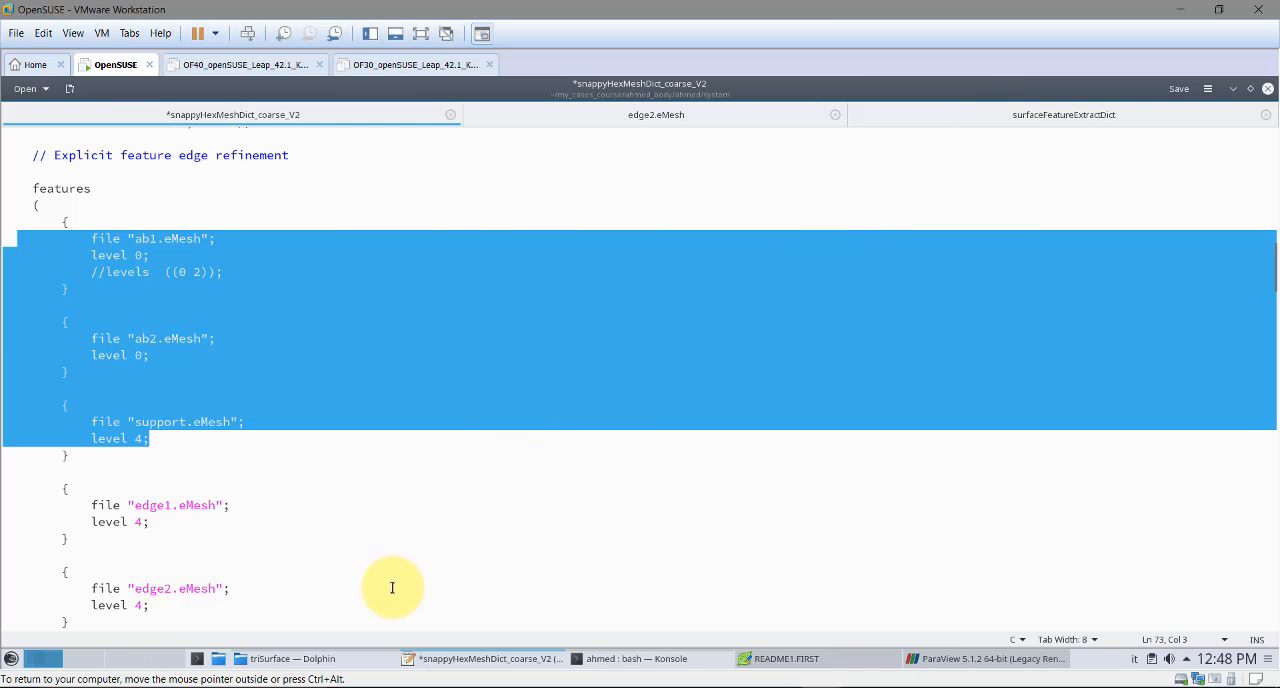
Open surfaceFeatureExtractDict and surfaceFeatureExtractDict_V2 from the ahmed case's system folder
left_click(318, 658)
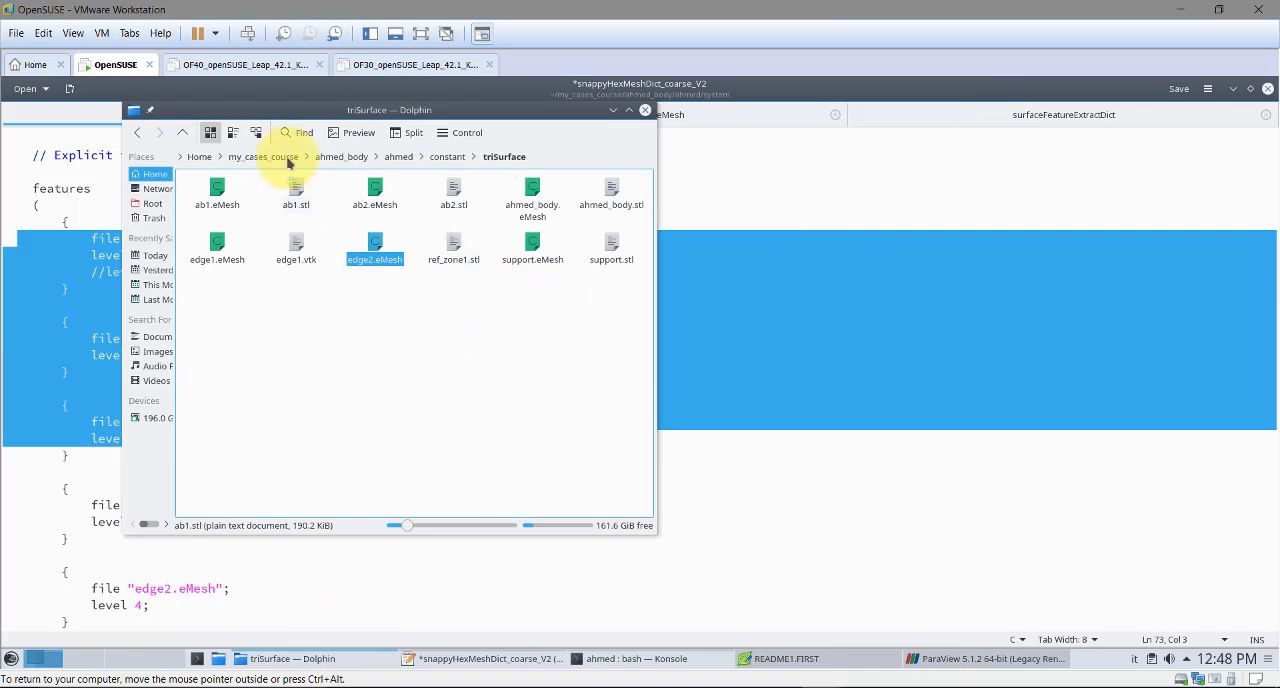
left_click(400, 156)
left_click(300, 238)
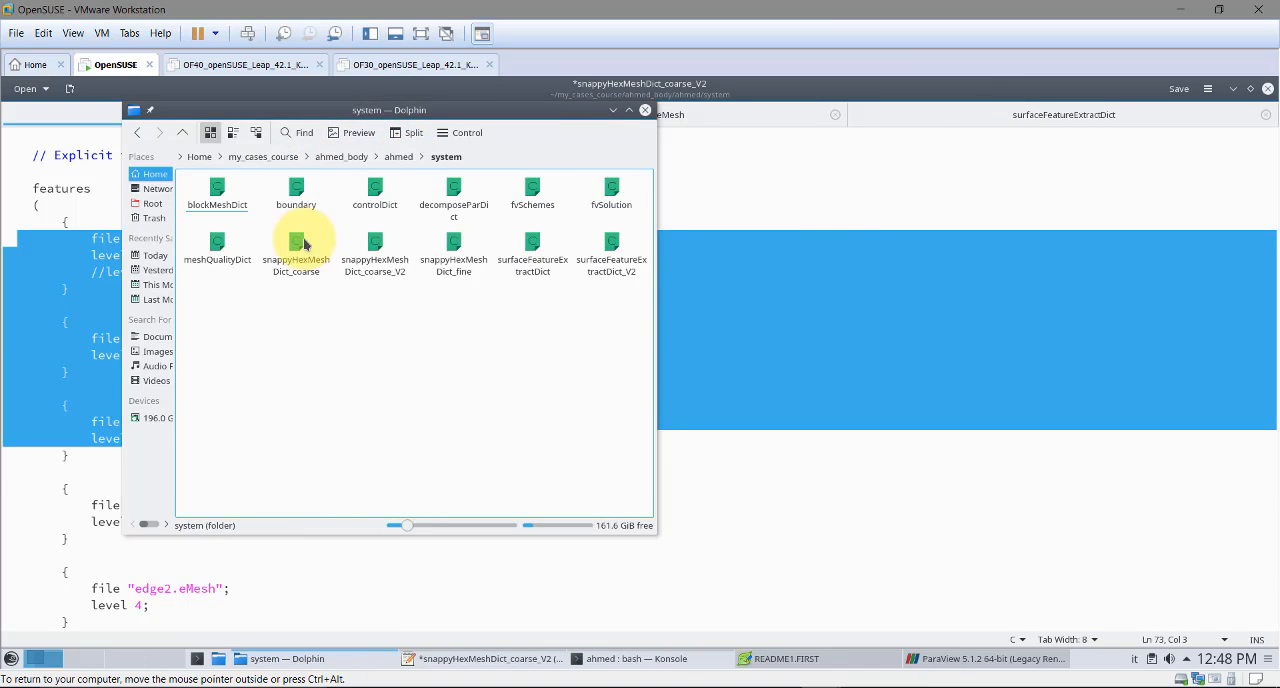
left_click(530, 262)
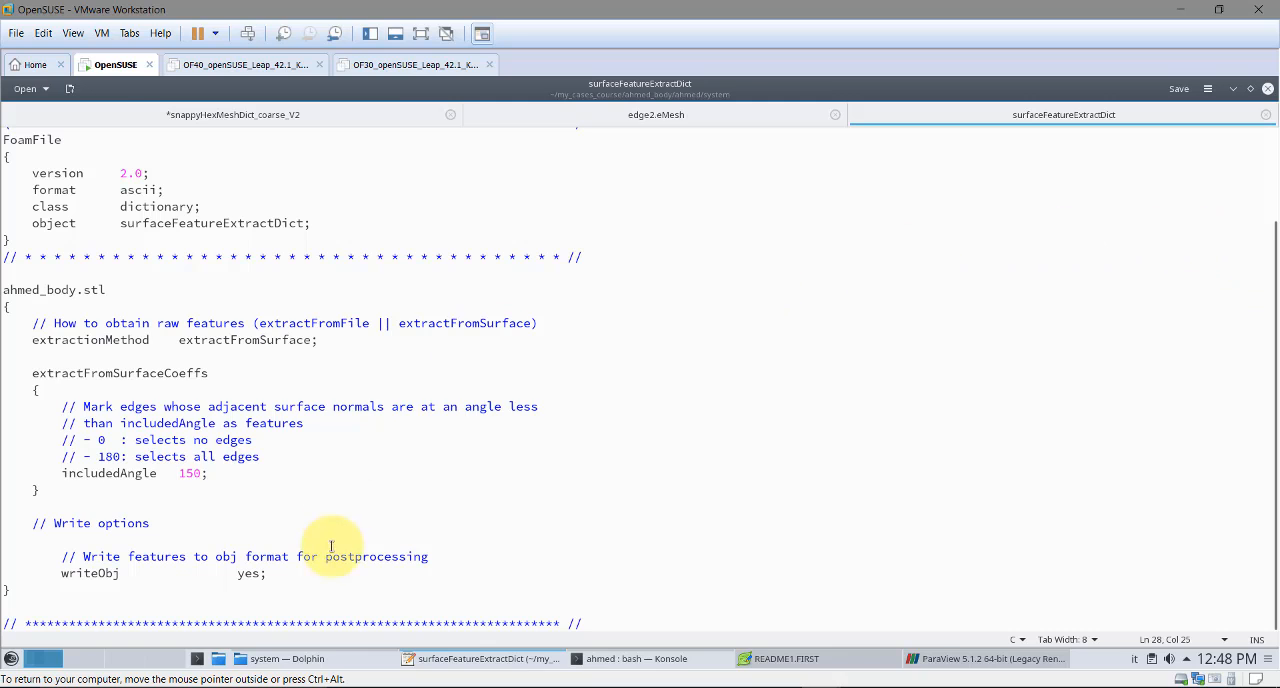
left_click(300, 659)
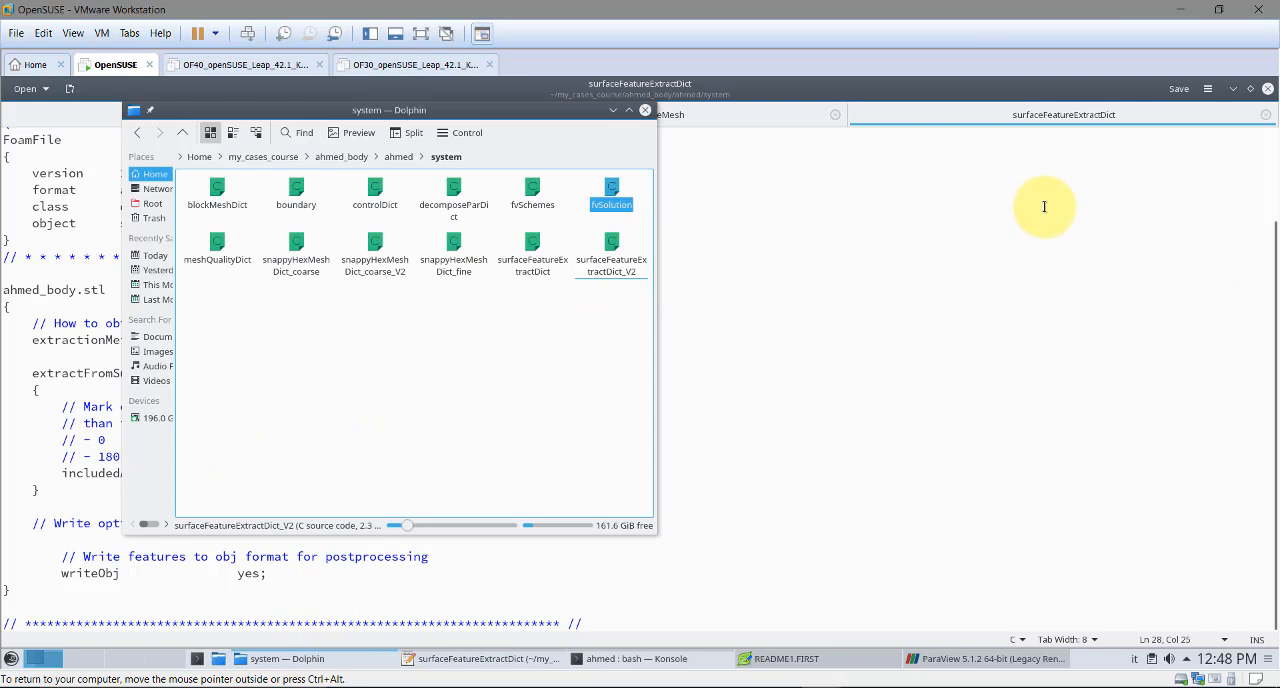
left_click(616, 265)
left_click_drag(616, 265, 1037, 254)
left_click(803, 263)
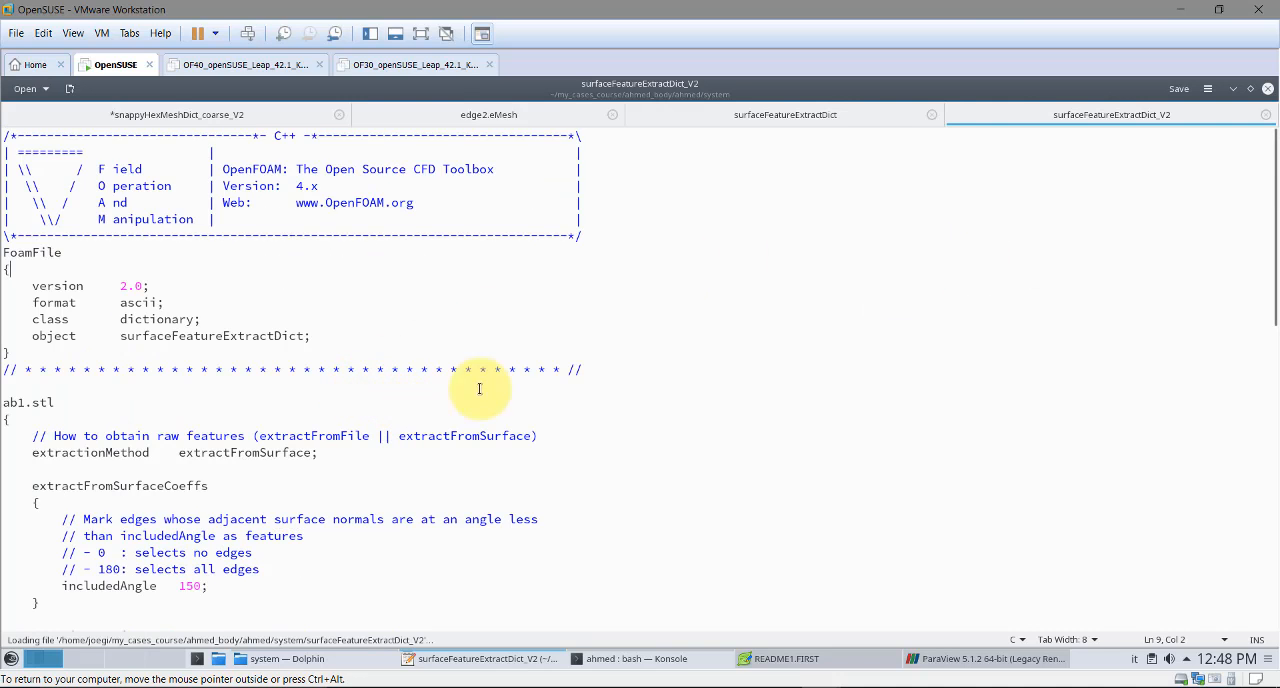
Examine the feature extraction blocks for ab1.stl, ab2.stl and support.stl in surfaceFeatureExtractDict_V2
left_click_drag(1272, 188, 1272, 220)
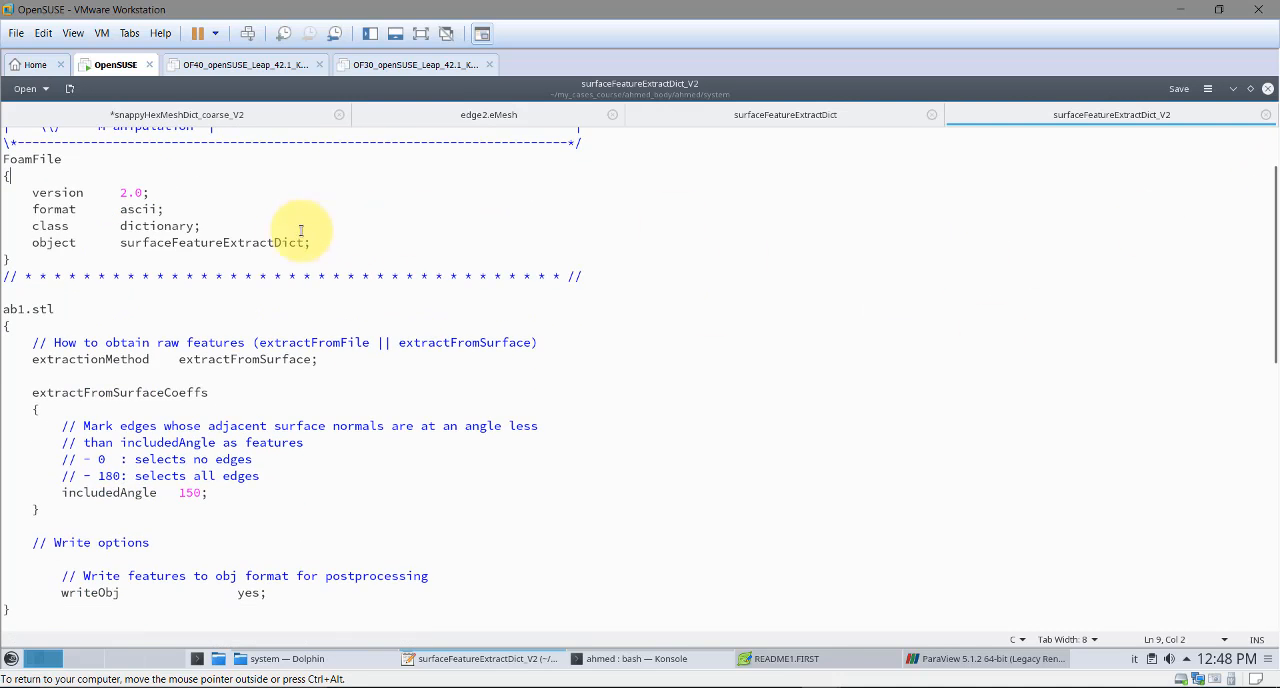
left_click_drag(56, 309, 1259, 360)
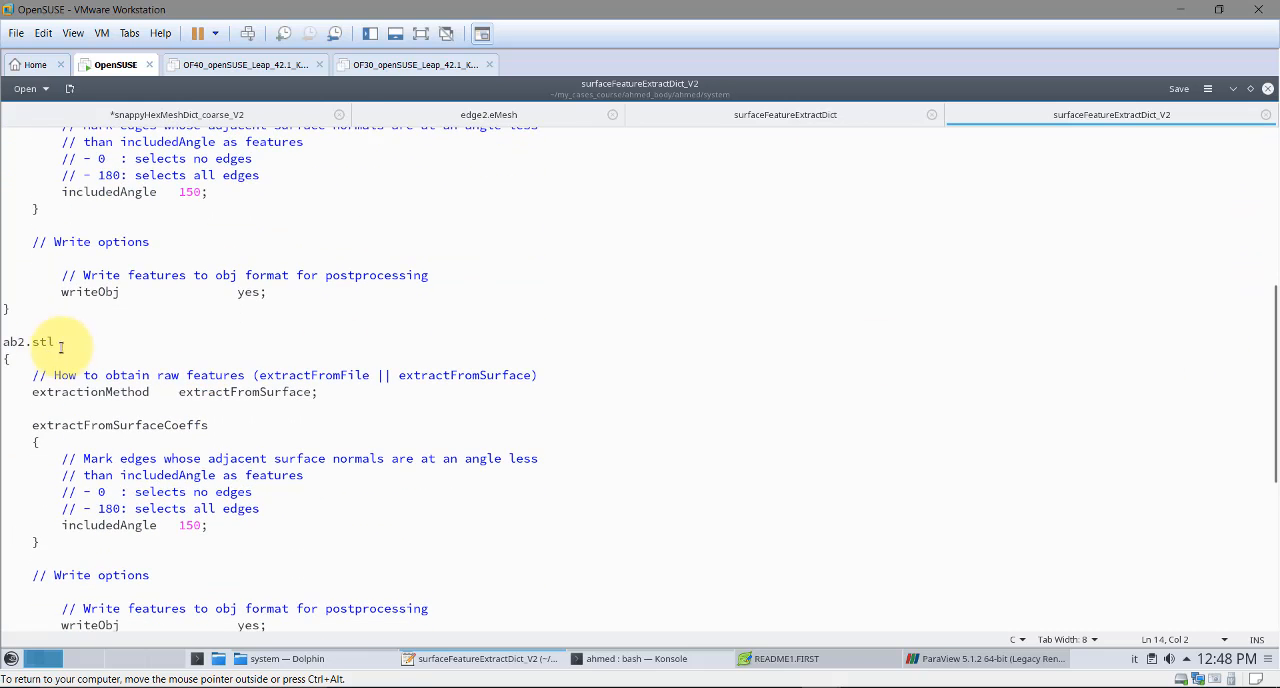
left_click_drag(60, 346, 9, 346)
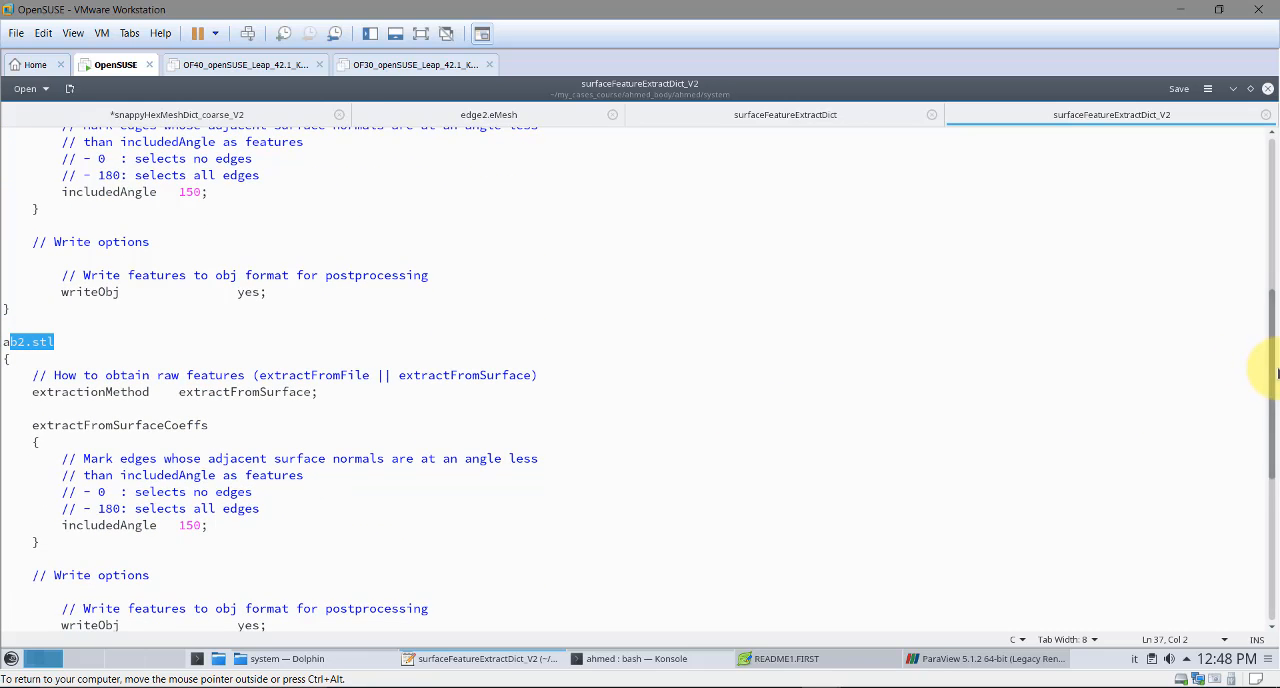
left_click_drag(1274, 393, 1249, 571)
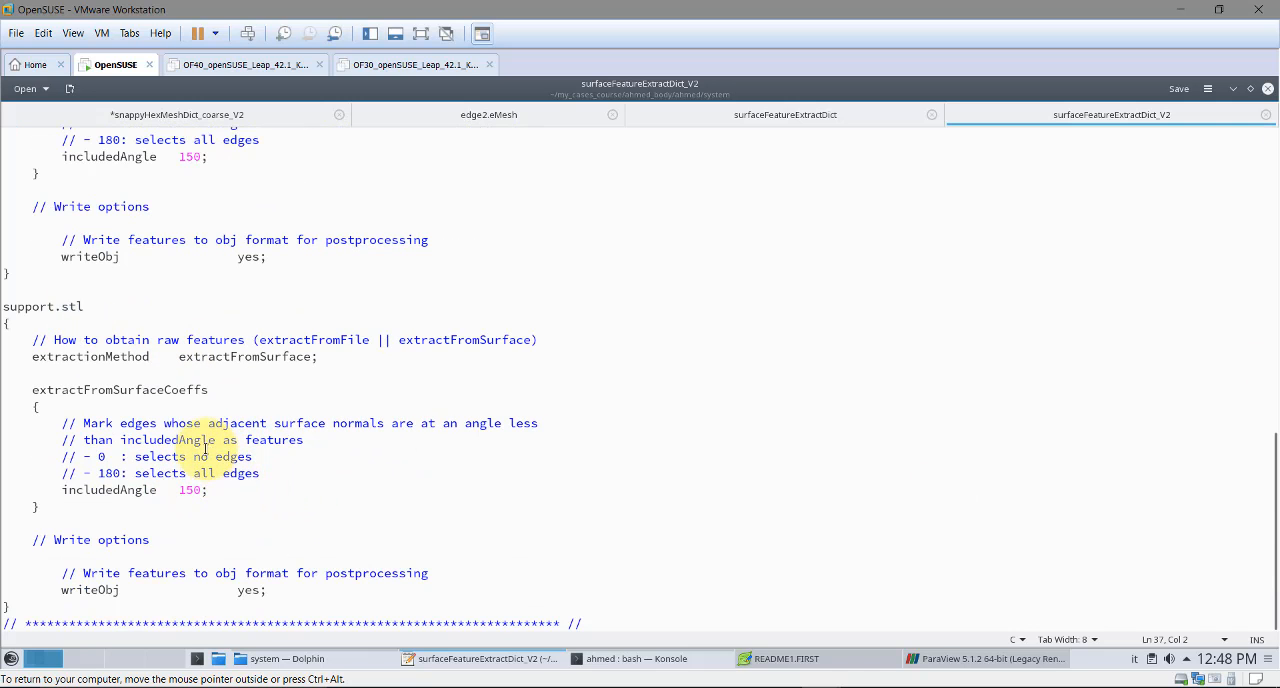
scroll(241, 424, "up", 2)
scroll(241, 424, "up", 6)
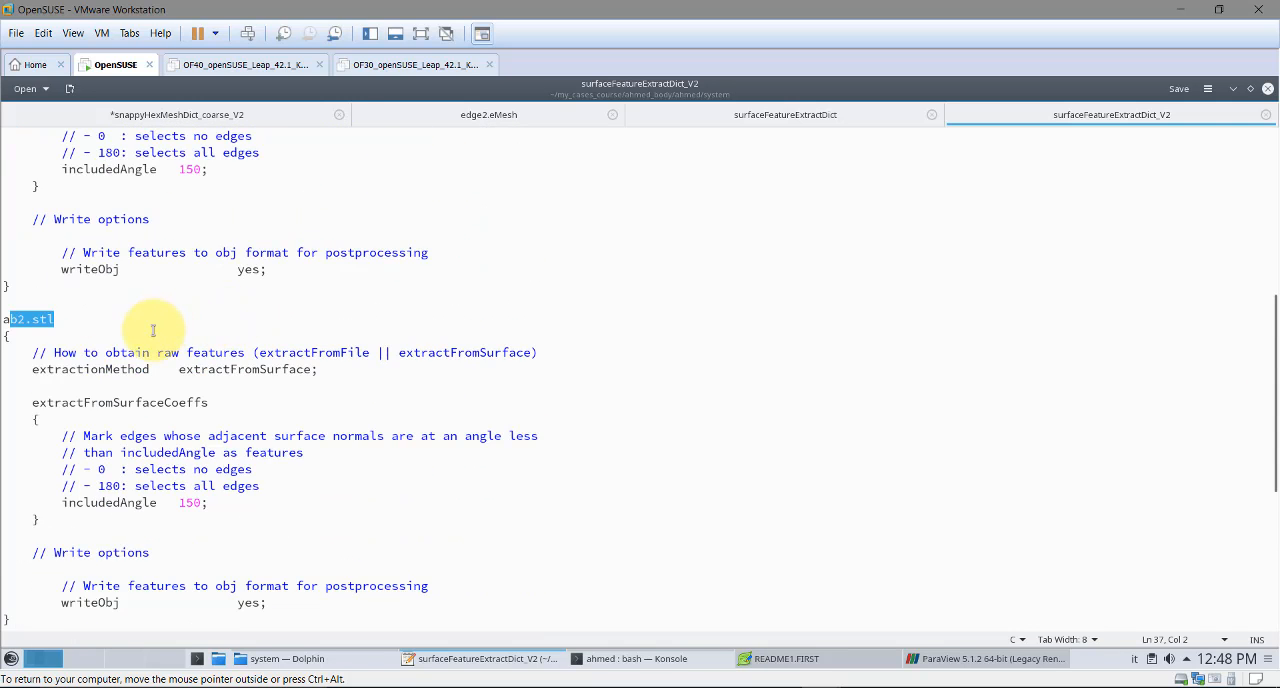
scroll(154, 342, "up", 4)
left_click_drag(70, 265, 10, 265)
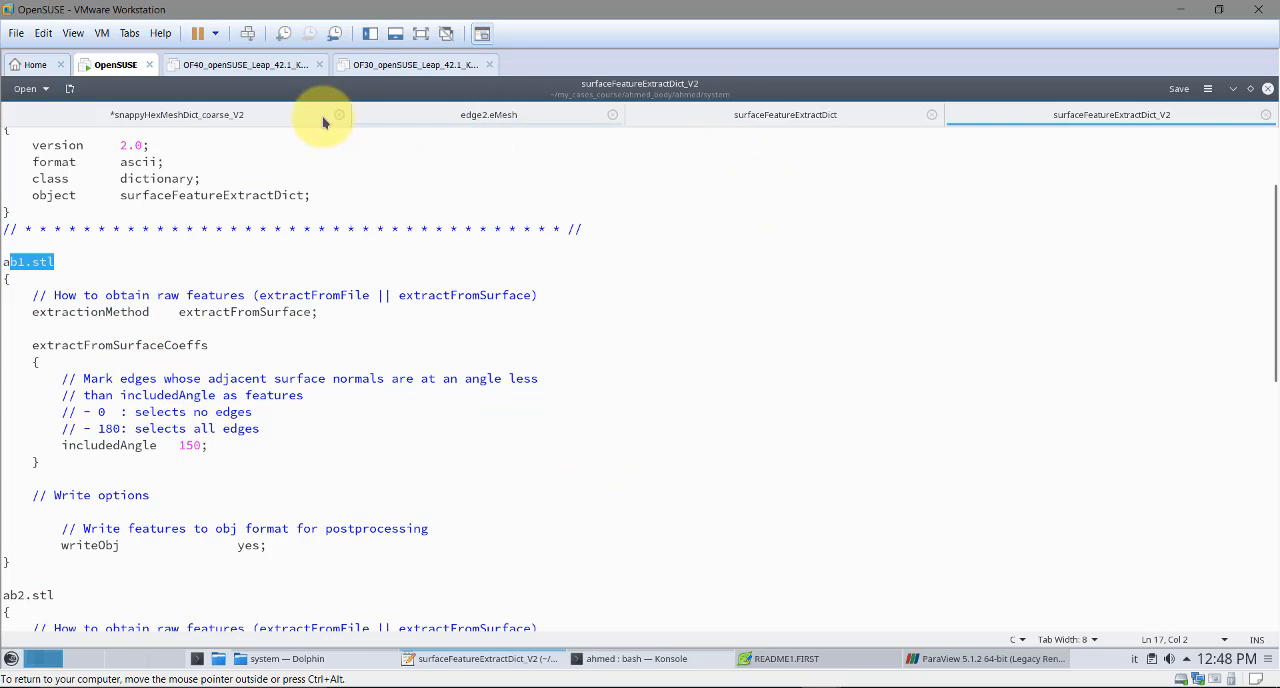
Return to snappyHexMeshDict_coarse_V2 and save its changes
left_click(253, 118)
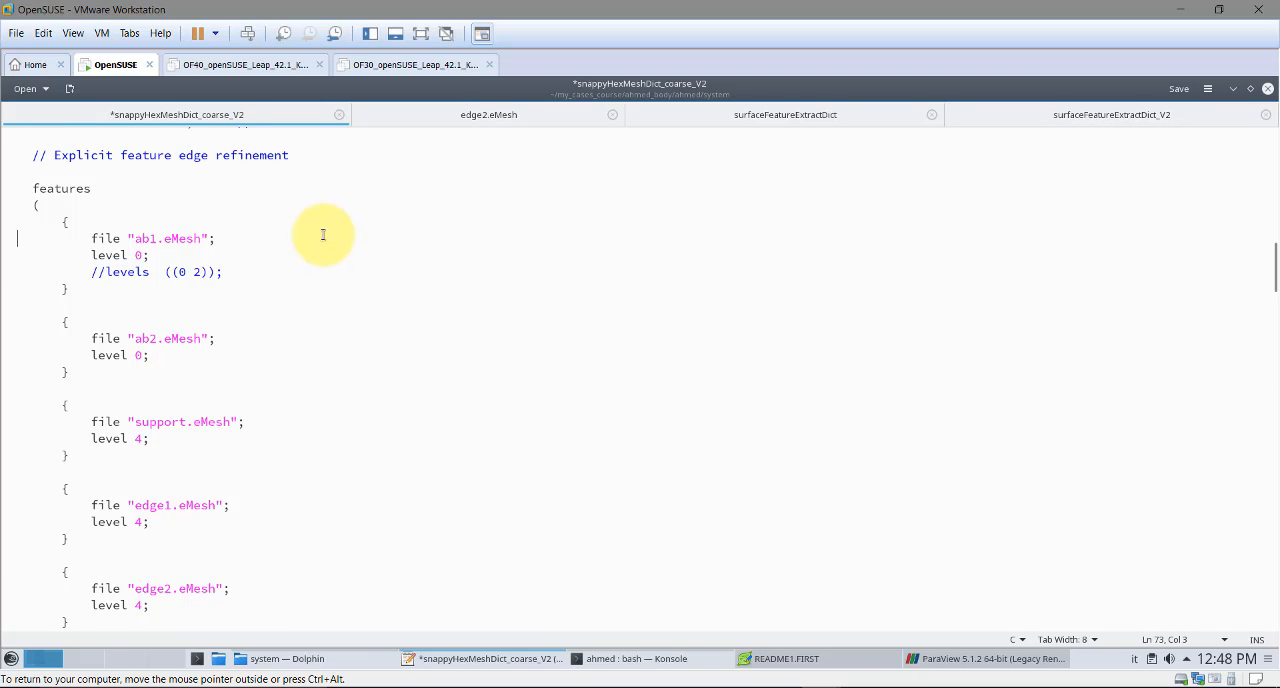
key("ctrl+s")
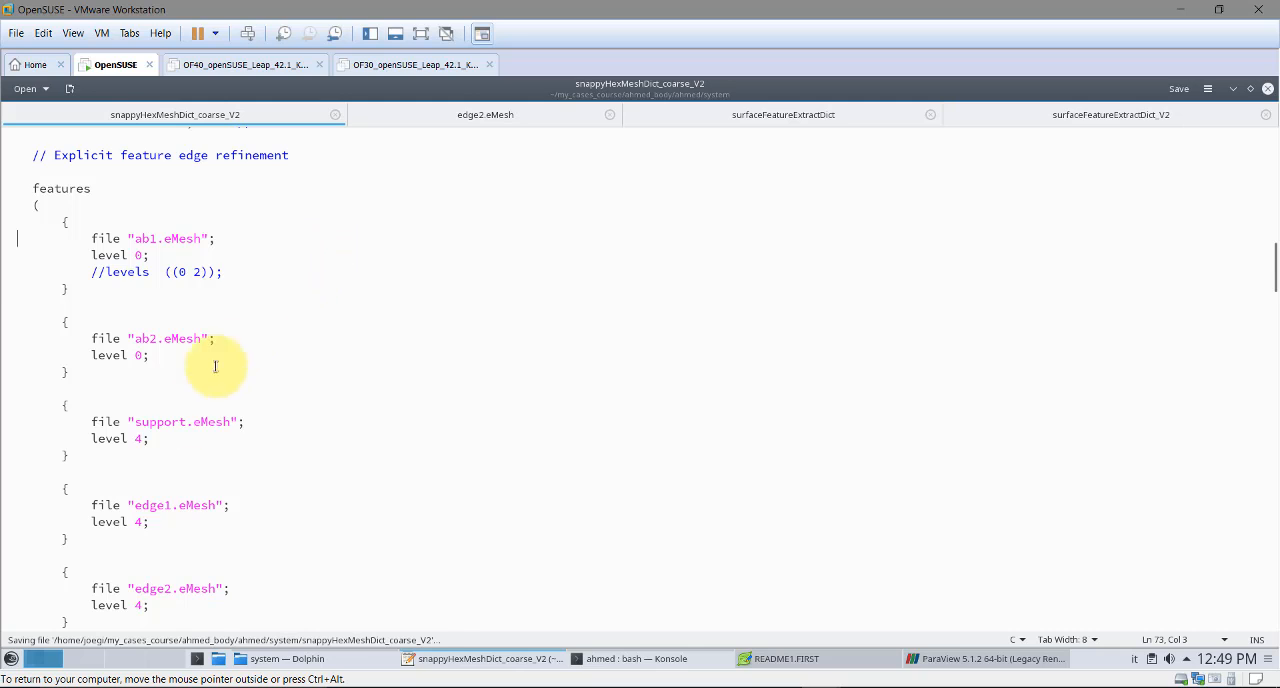
Examine the edge2.eMesh entry and its refinement level in the features list
scroll(232, 490, "down", 1)
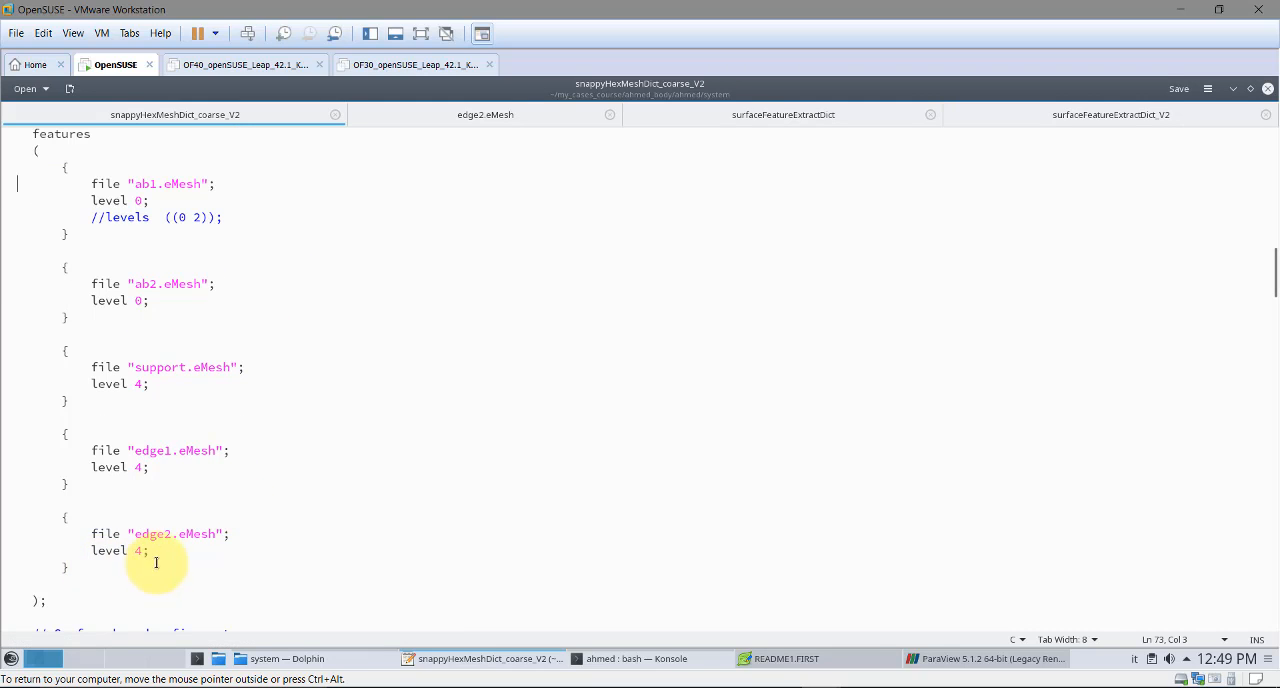
left_click_drag(150, 550, 33, 533)
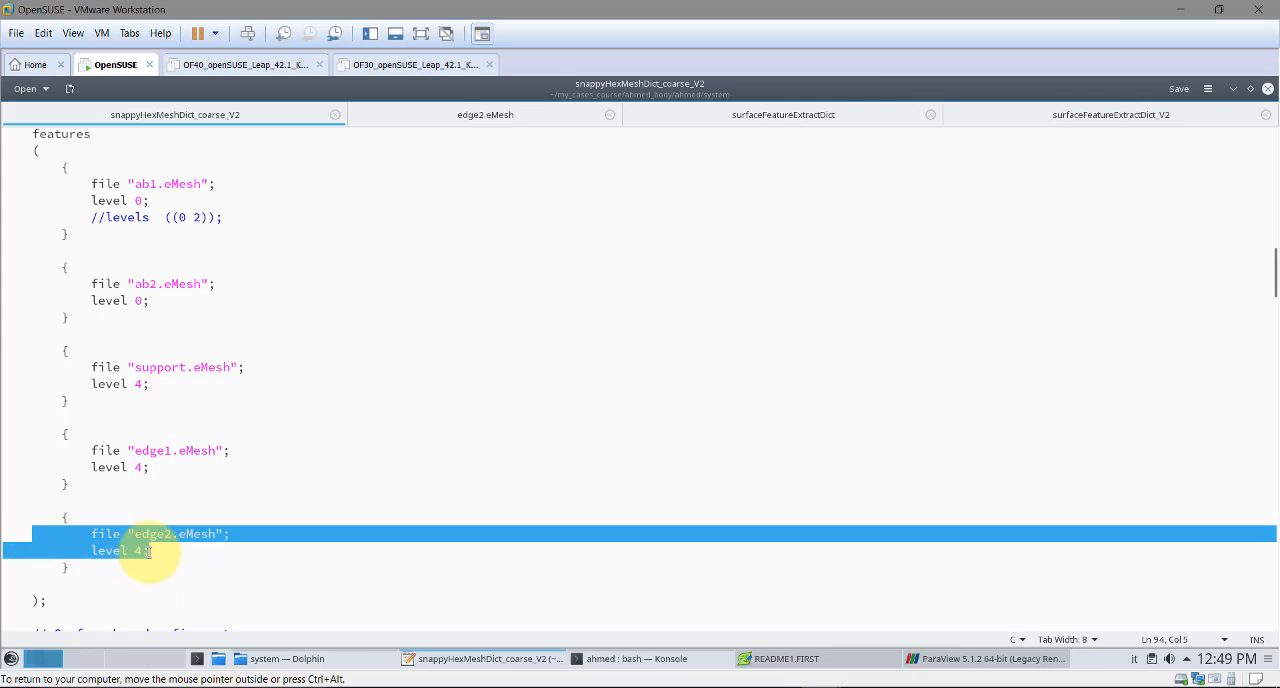
left_click_drag(146, 550, 86, 549)
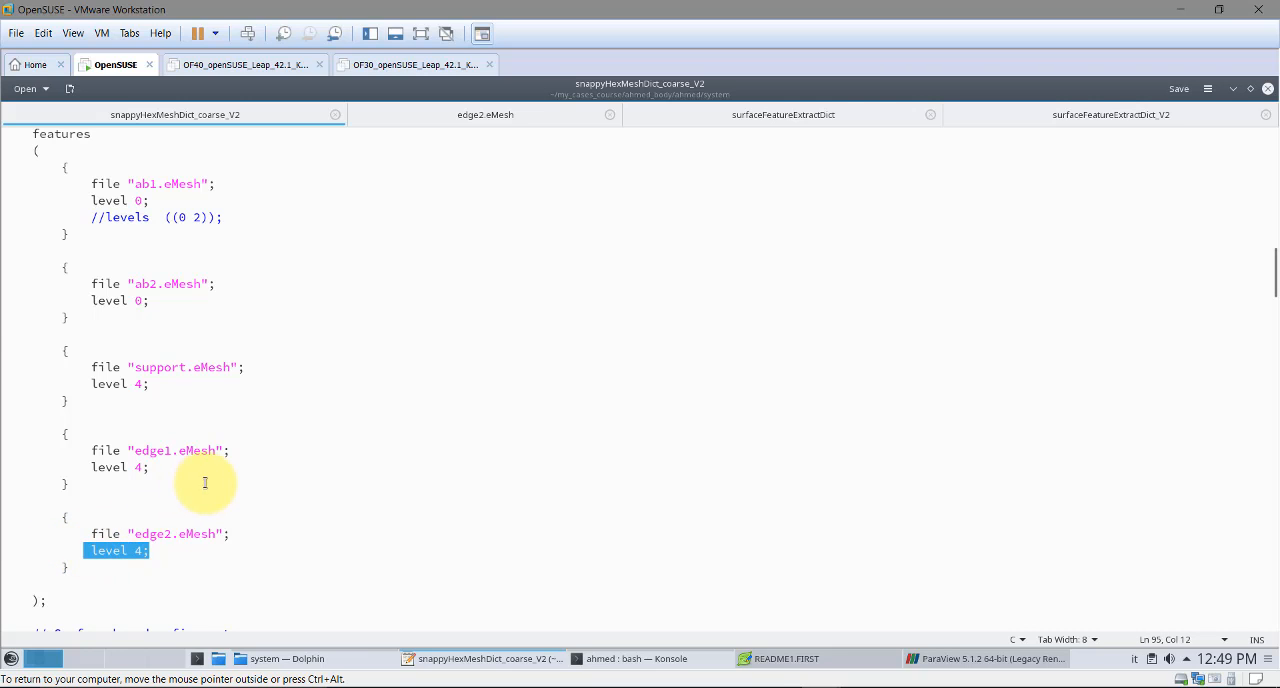
Examine the edge1.eMesh entry and its refinement level in the features list
left_click_drag(180, 466, 88, 450)
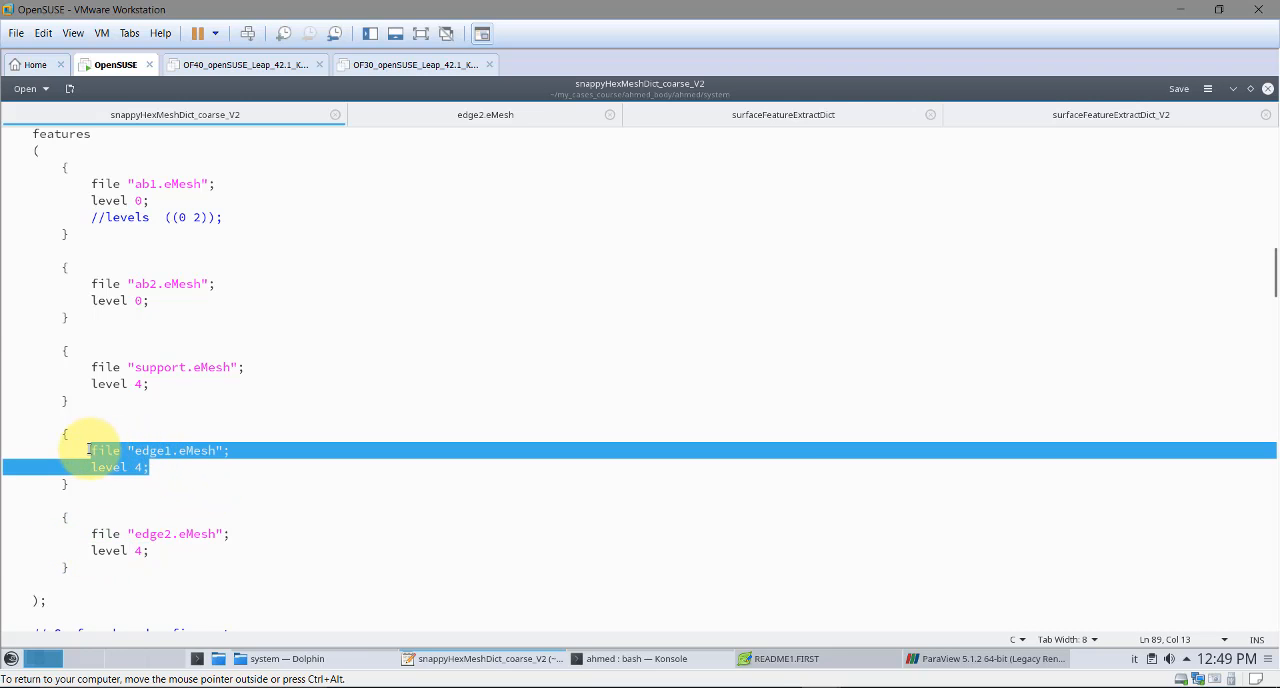
left_click(167, 464)
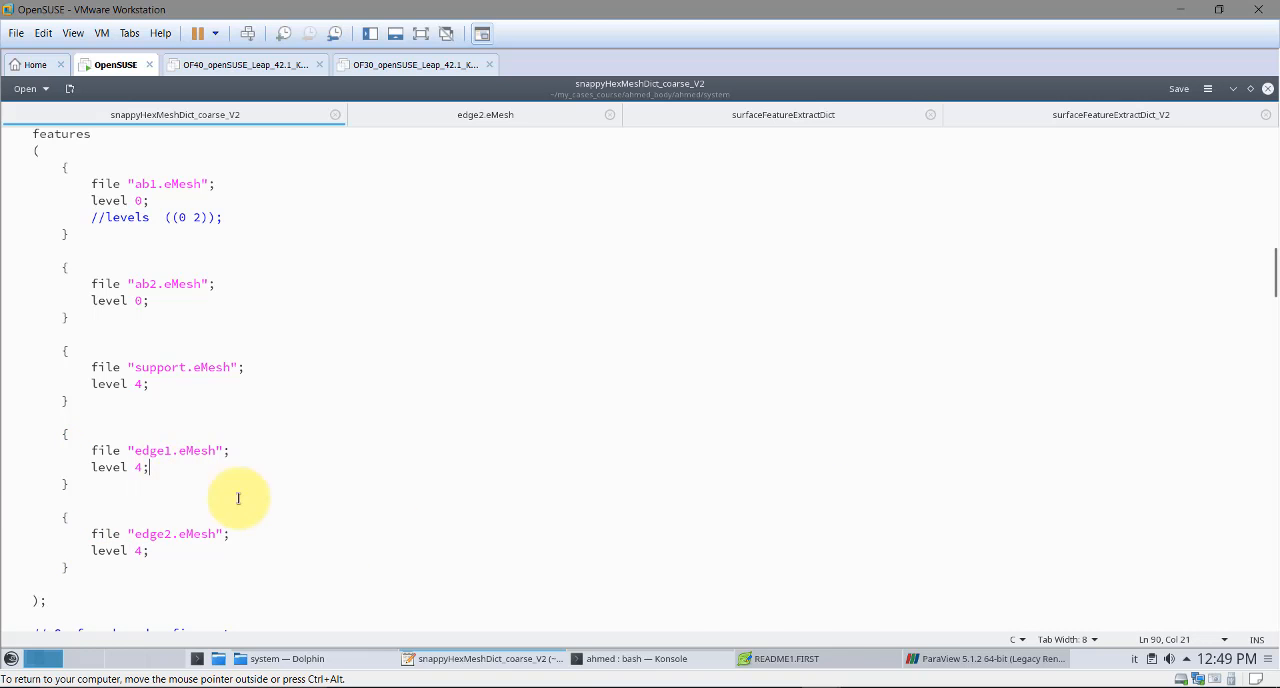
Switch to ParaView and delete the existing FeatureEdges1 filter from the ahmed_body.stl pipeline
mouse_move(758, 638)
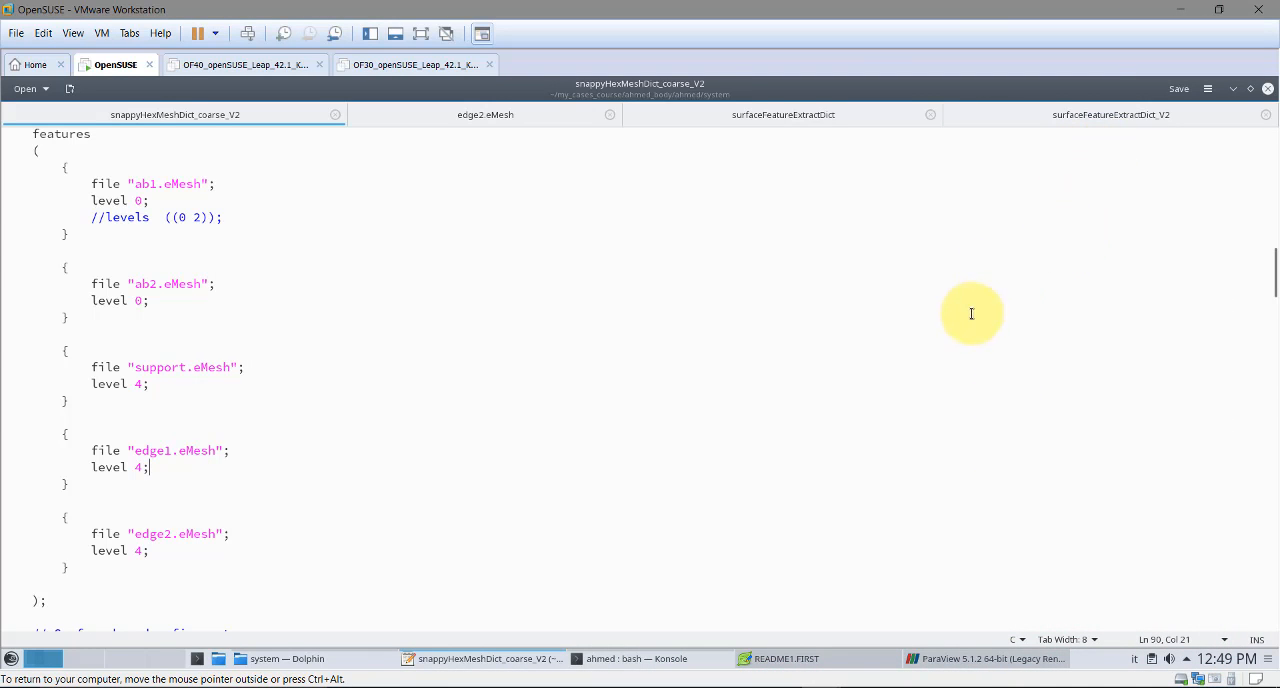
left_click(966, 658)
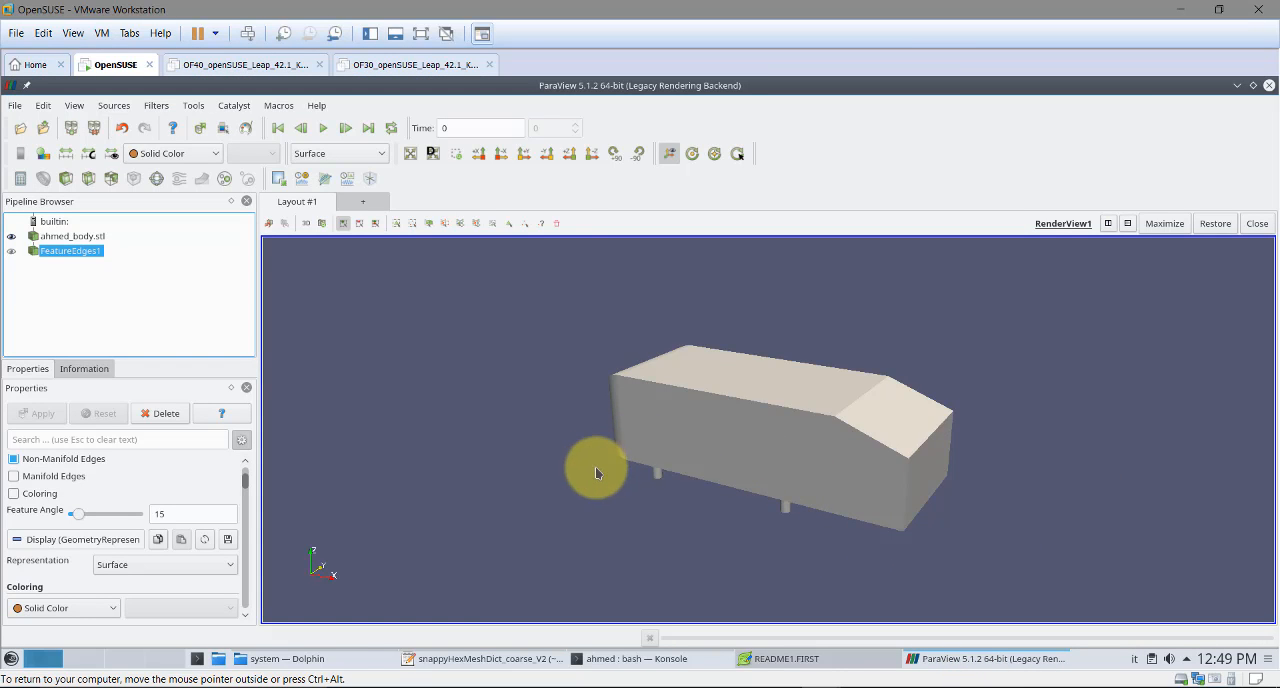
left_click_drag(617, 474, 747, 524)
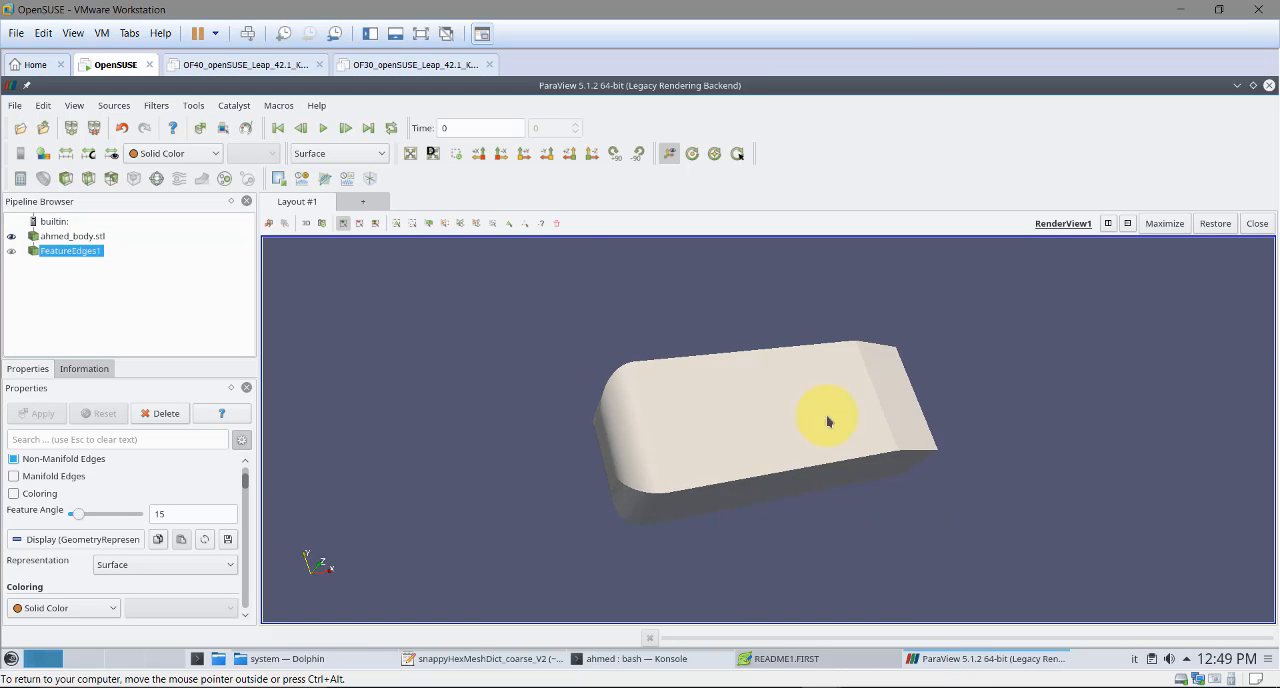
left_click_drag(828, 421, 709, 440)
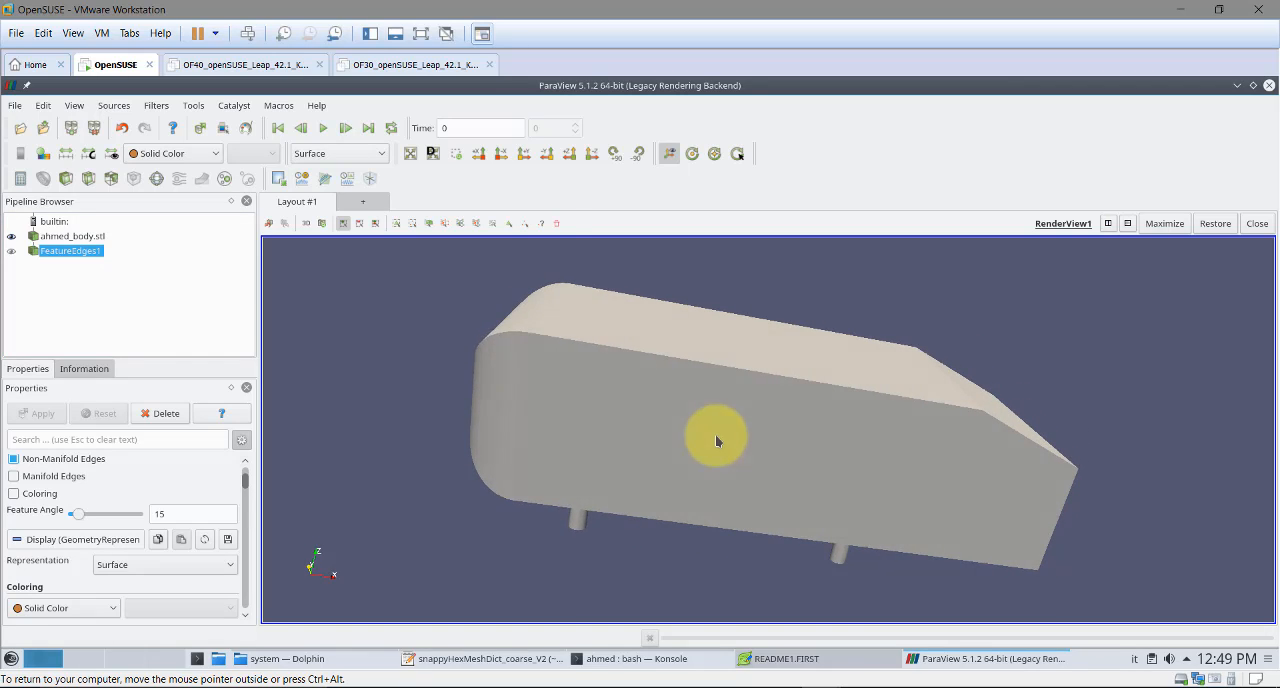
right_click(105, 250)
left_click(128, 380)
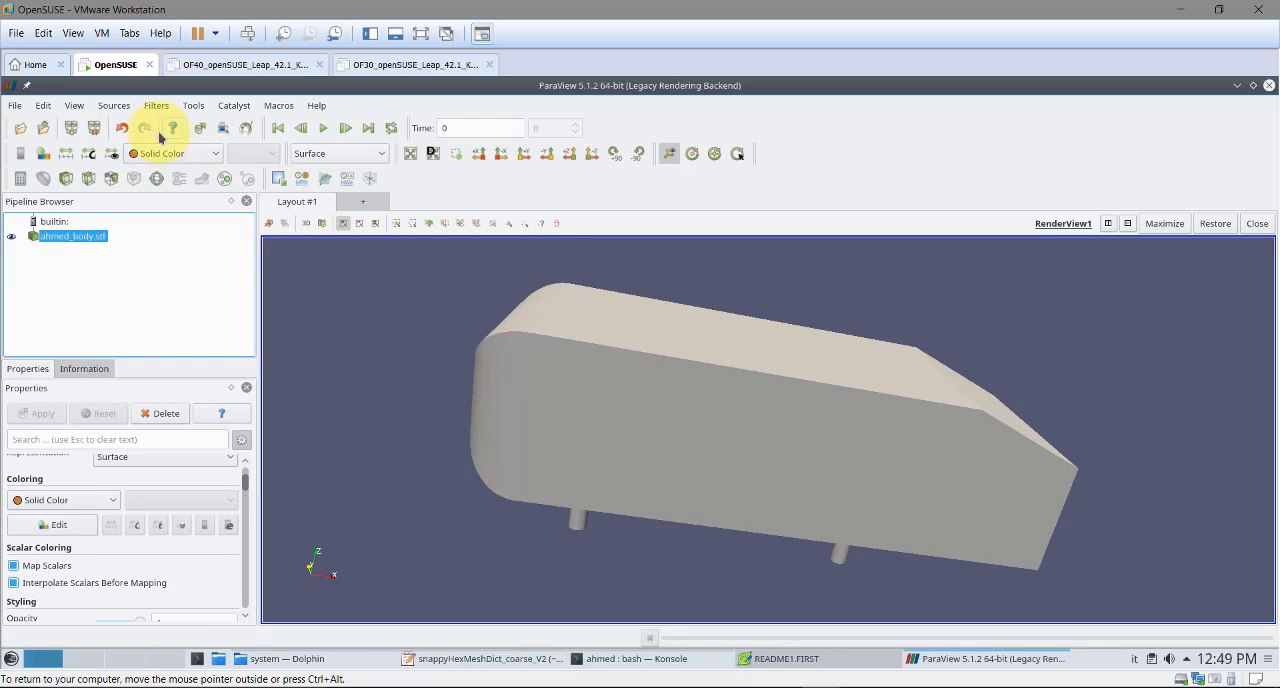
Apply a new Feature Edges filter to ahmed_body.stl
left_click(157, 106)
mouse_move(224, 338)
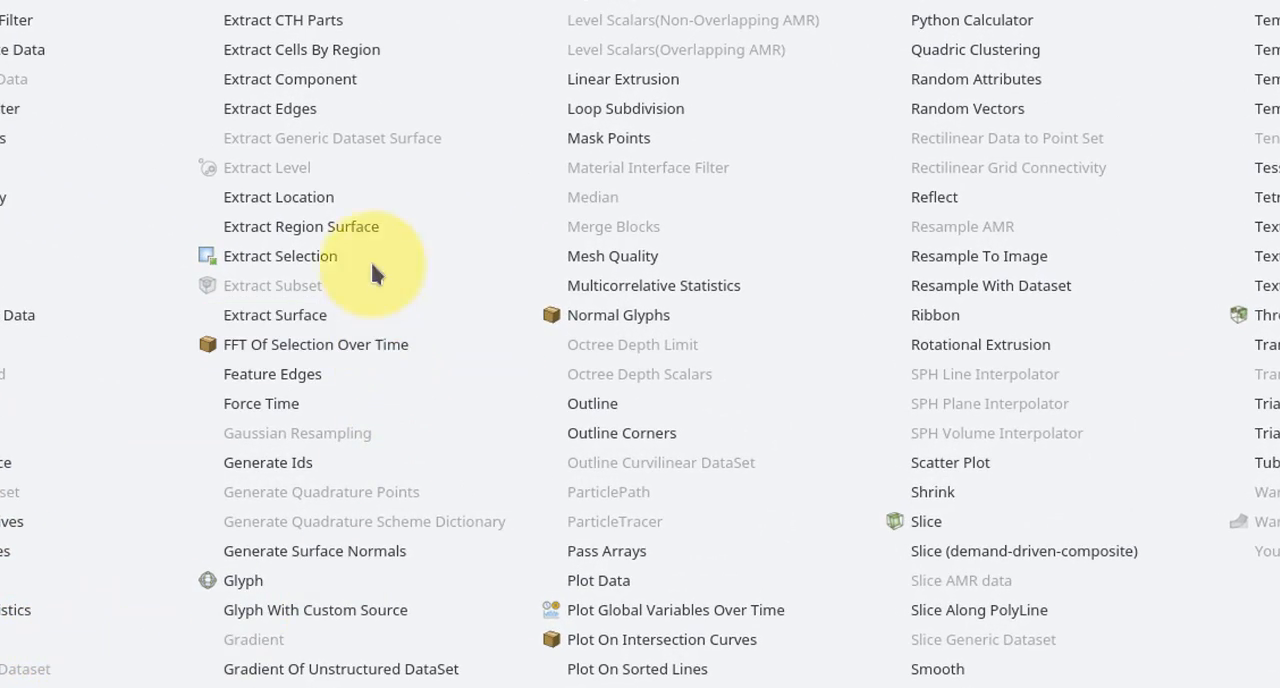
left_click(295, 377)
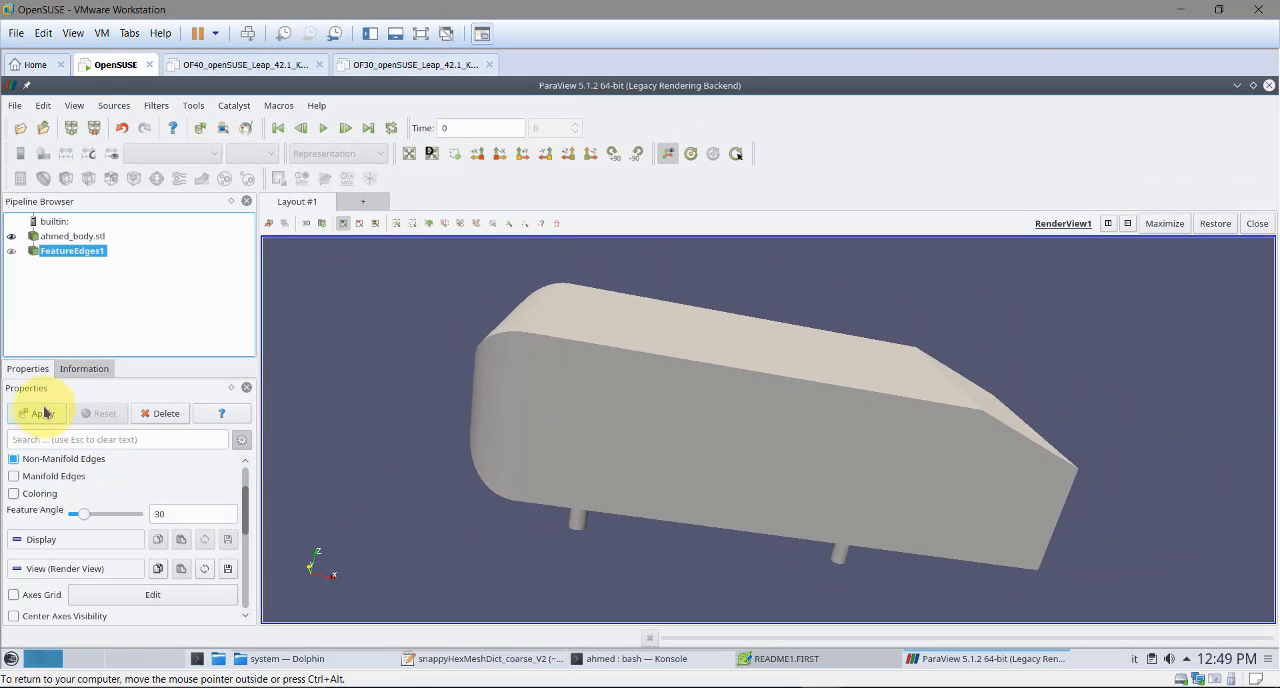
left_click(43, 413)
Colour the extracted feature edges with Solid Color instead of STLSolidLabeling
left_click_drag(651, 408, 560, 416)
left_click(215, 155)
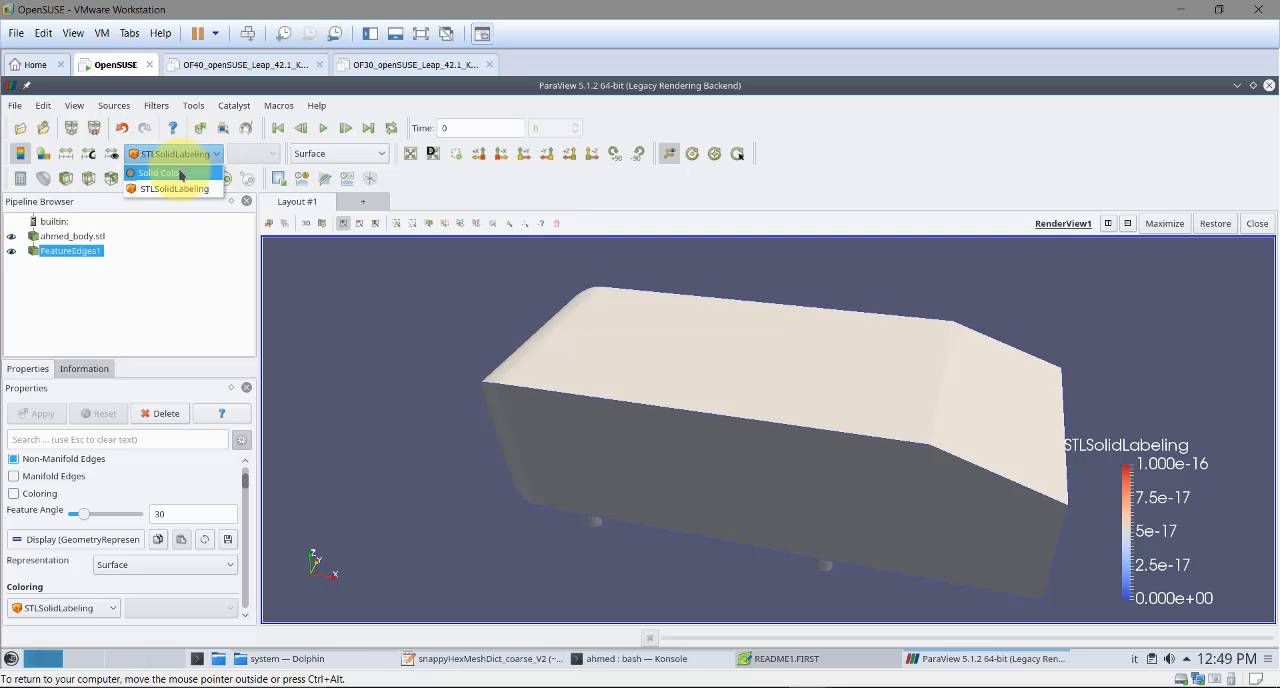
left_click(160, 172)
left_click_drag(757, 394, 633, 423)
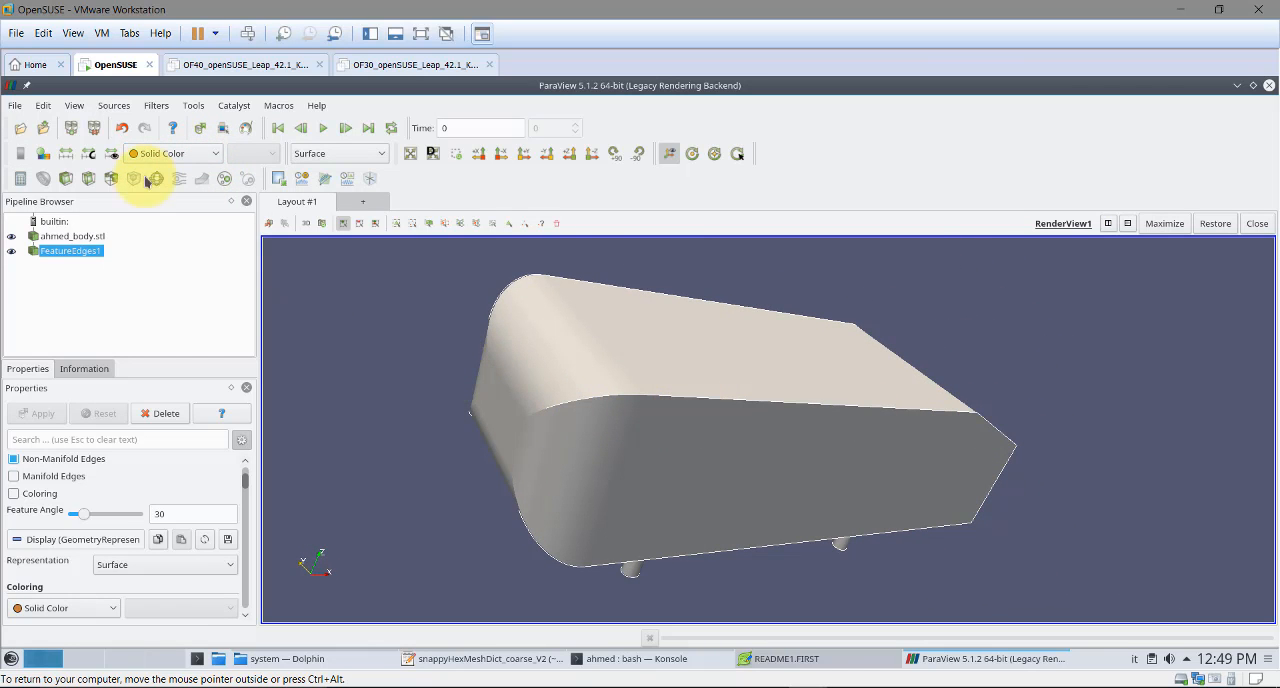
Hide ahmed_body.stl to inspect the extracted feature edges alone, and show the body again
left_click(11, 236)
left_click_drag(793, 450, 785, 410)
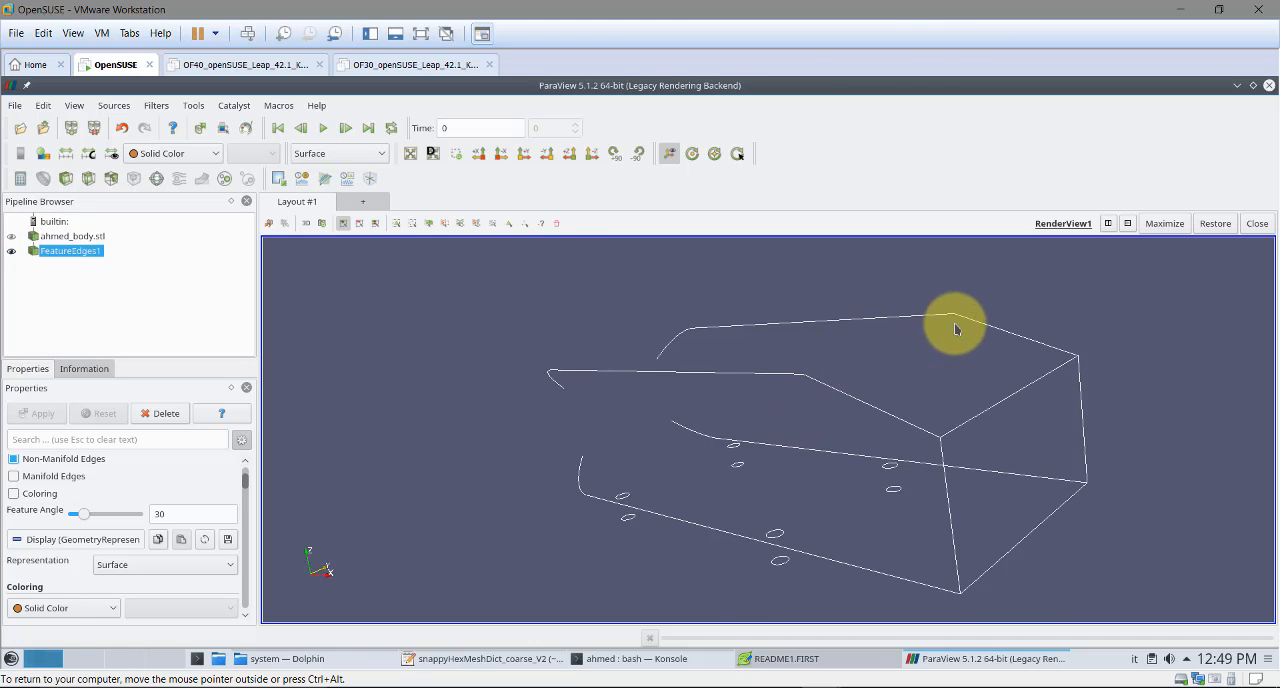
left_click(12, 237)
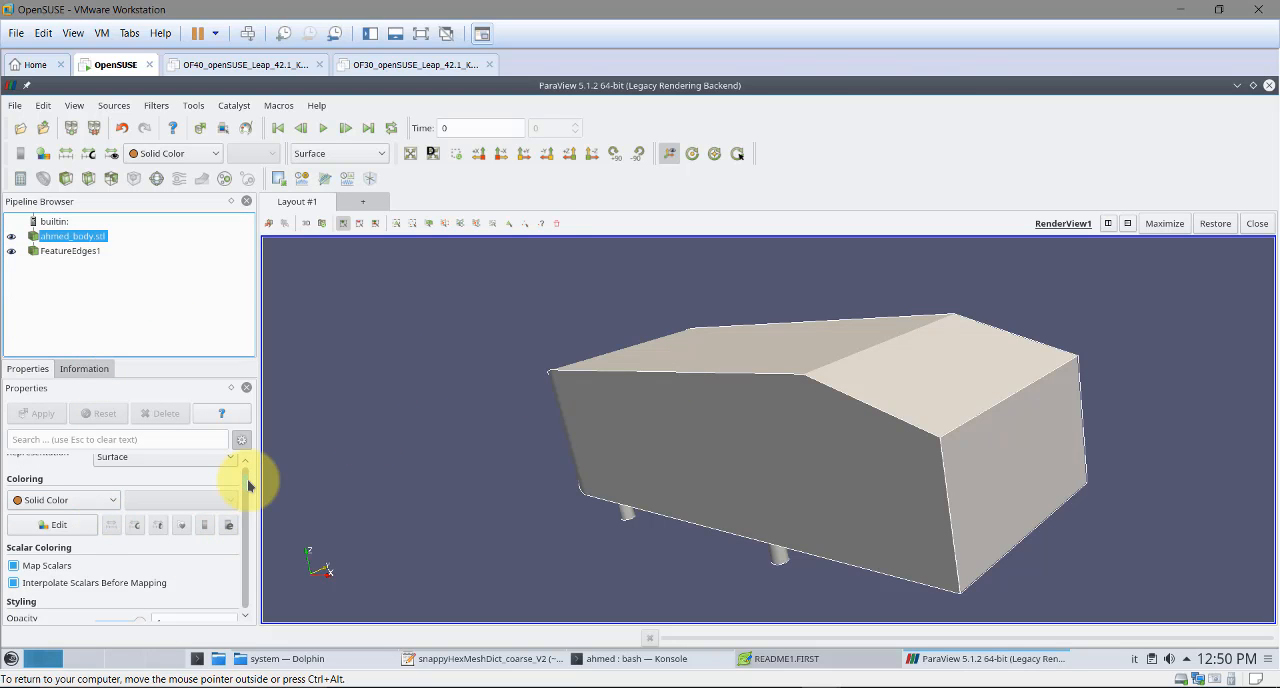
Set the feature angle of FeatureEdges1 to 20 and apply it
scroll(246, 499, "down", 5)
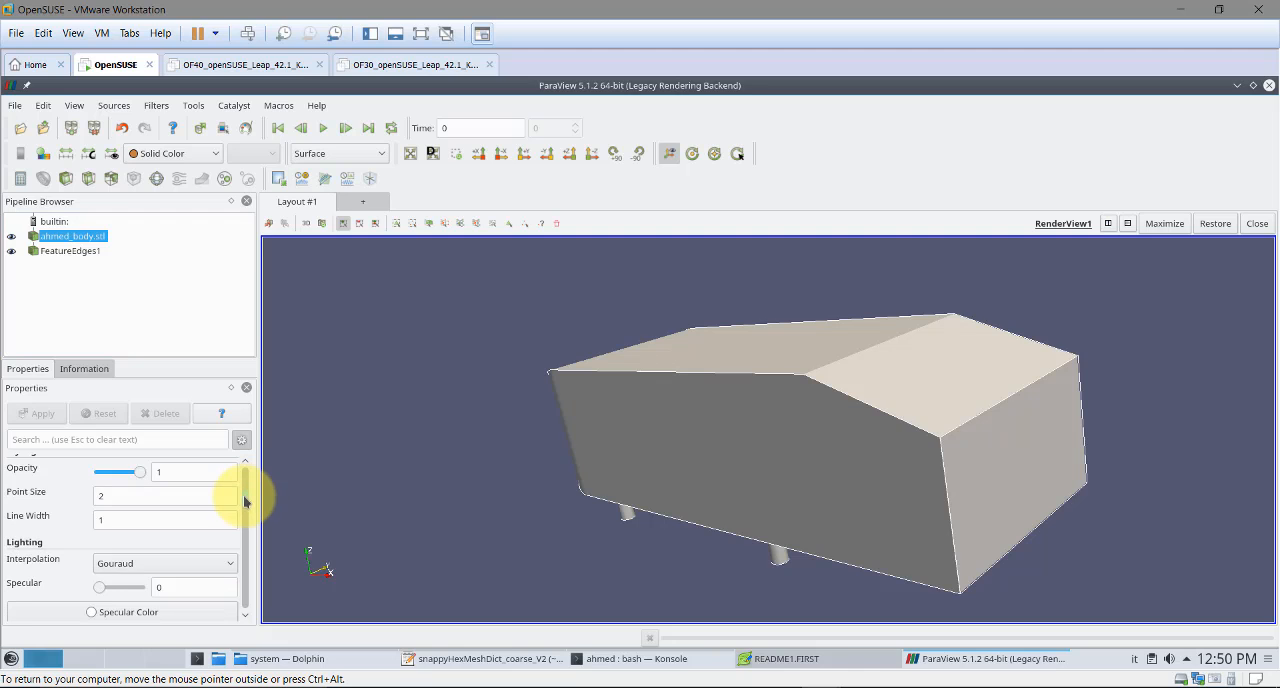
scroll(246, 500, "down", 2)
scroll(242, 500, "up", 10)
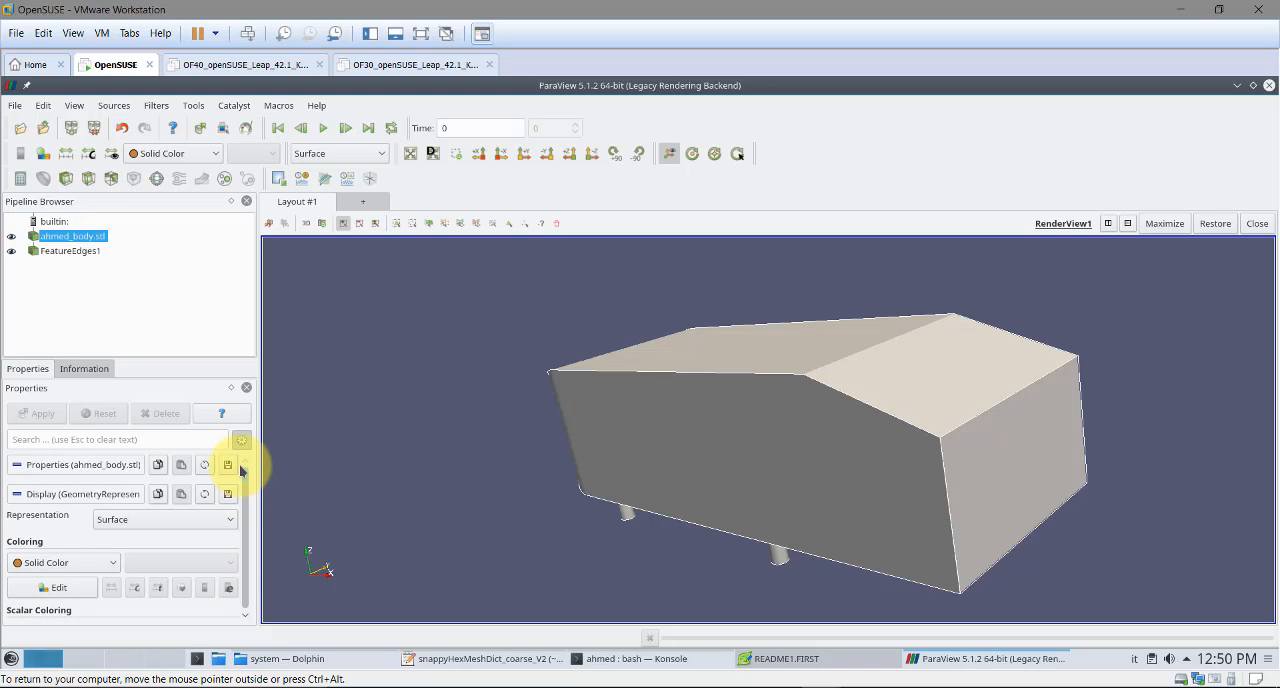
scroll(240, 480, "down", 6)
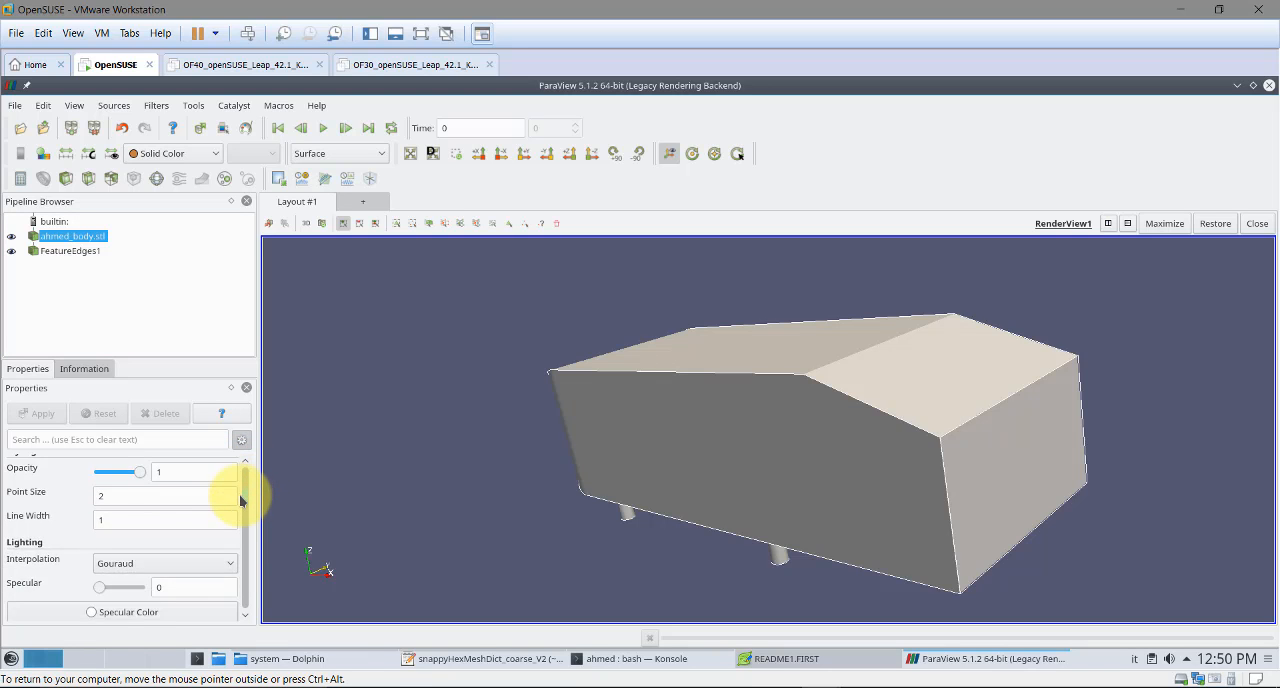
scroll(240, 485, "up", 7)
left_click(70, 250)
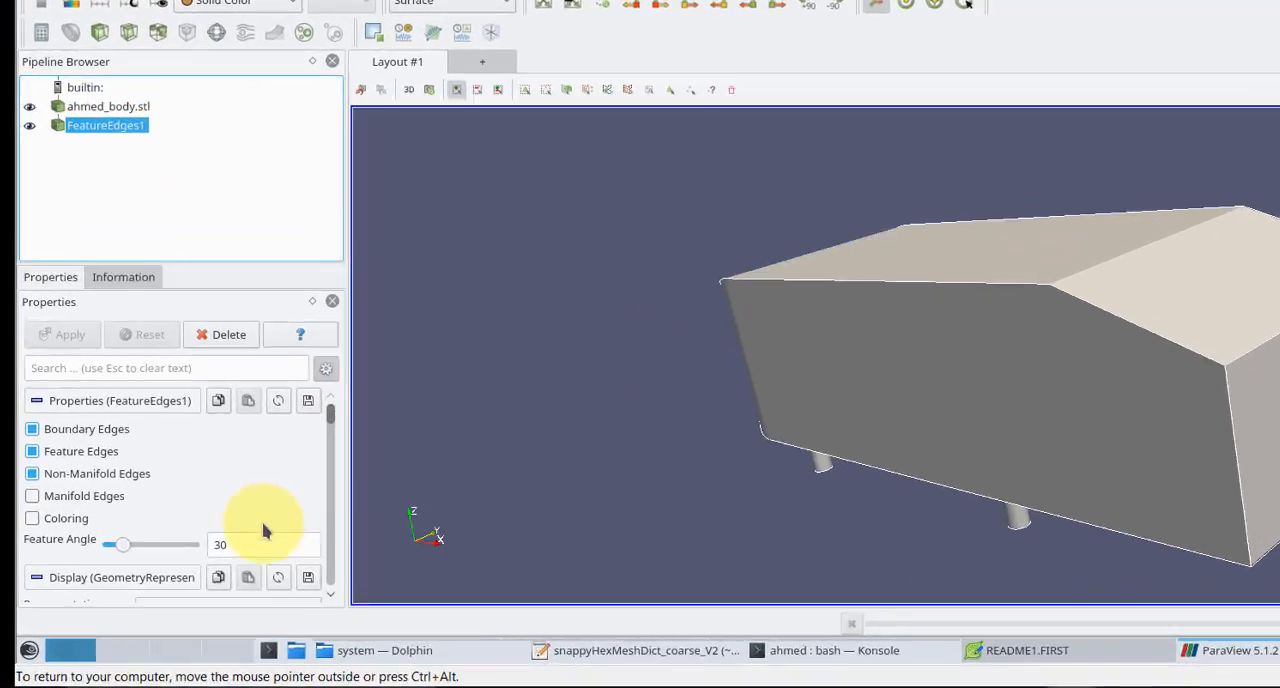
double_click(237, 547)
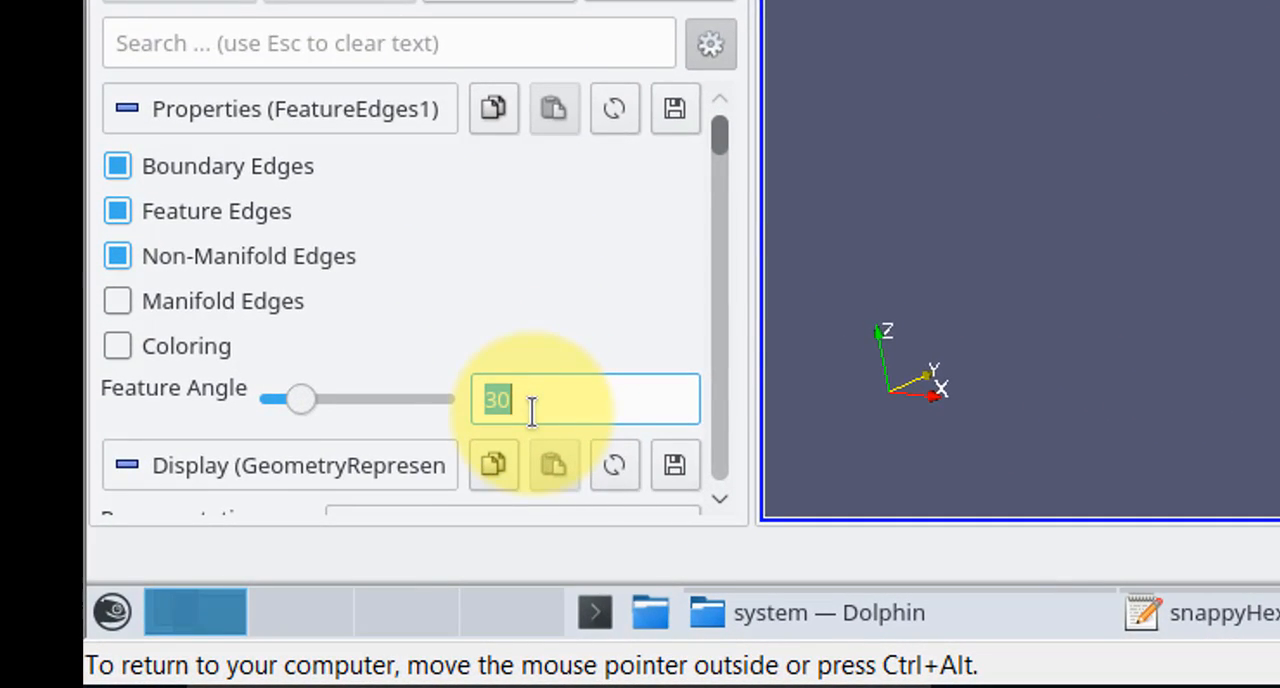
type("20")
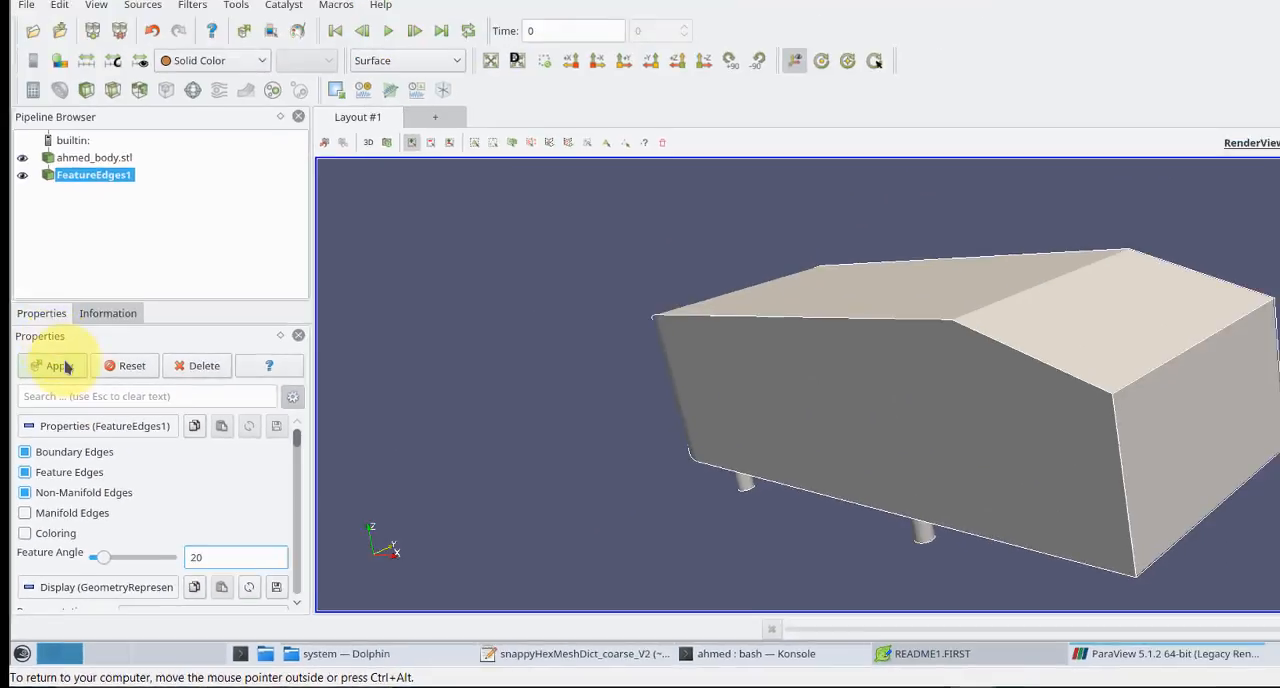
left_click(38, 413)
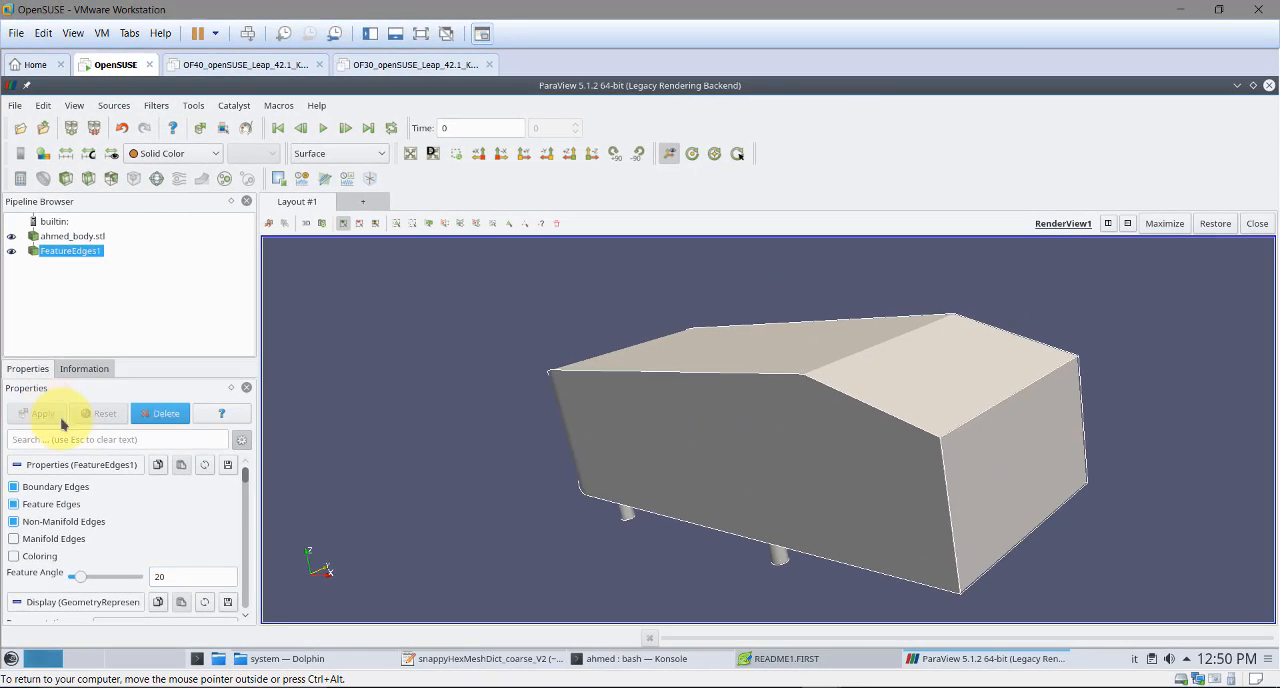
Apply a feature angle of 15 to FeatureEdges1 and hide ahmed_body.stl to view only the edges
double_click(199, 577)
type("15")
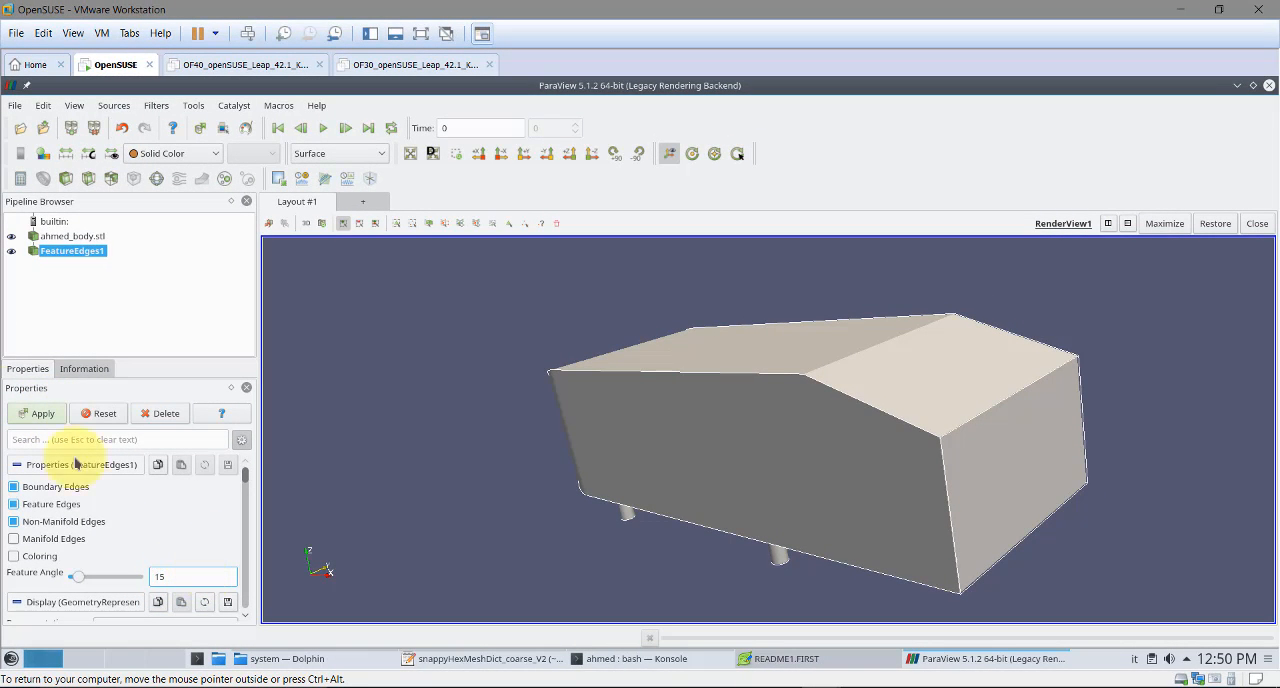
left_click(40, 413)
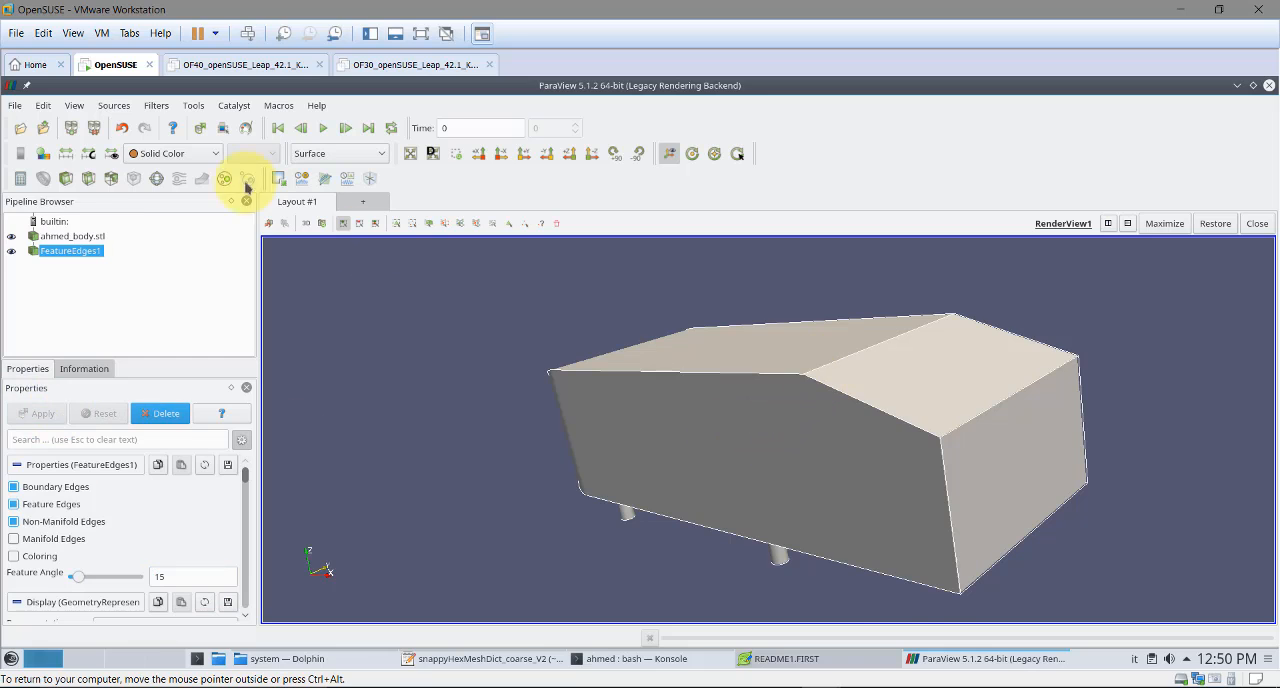
left_click(11, 237)
left_click_drag(606, 337, 606, 357)
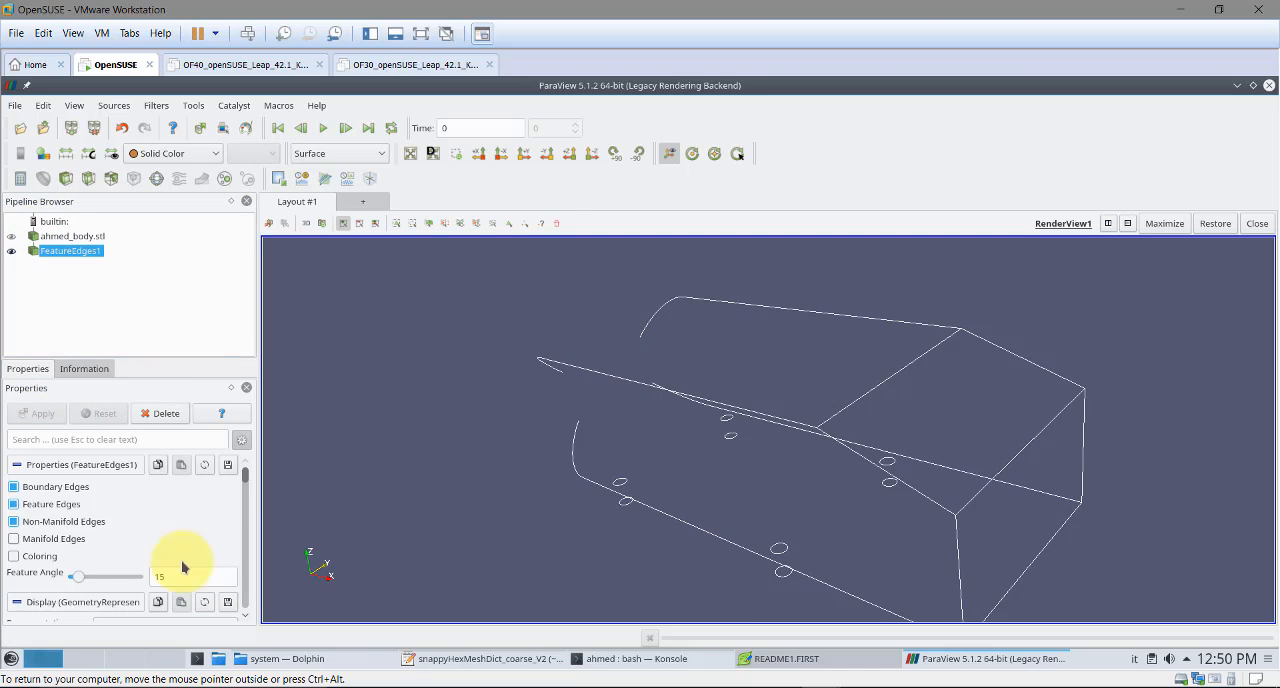
Apply a feature angle of 5 to FeatureEdges1 and inspect the extracted edges
type("5")
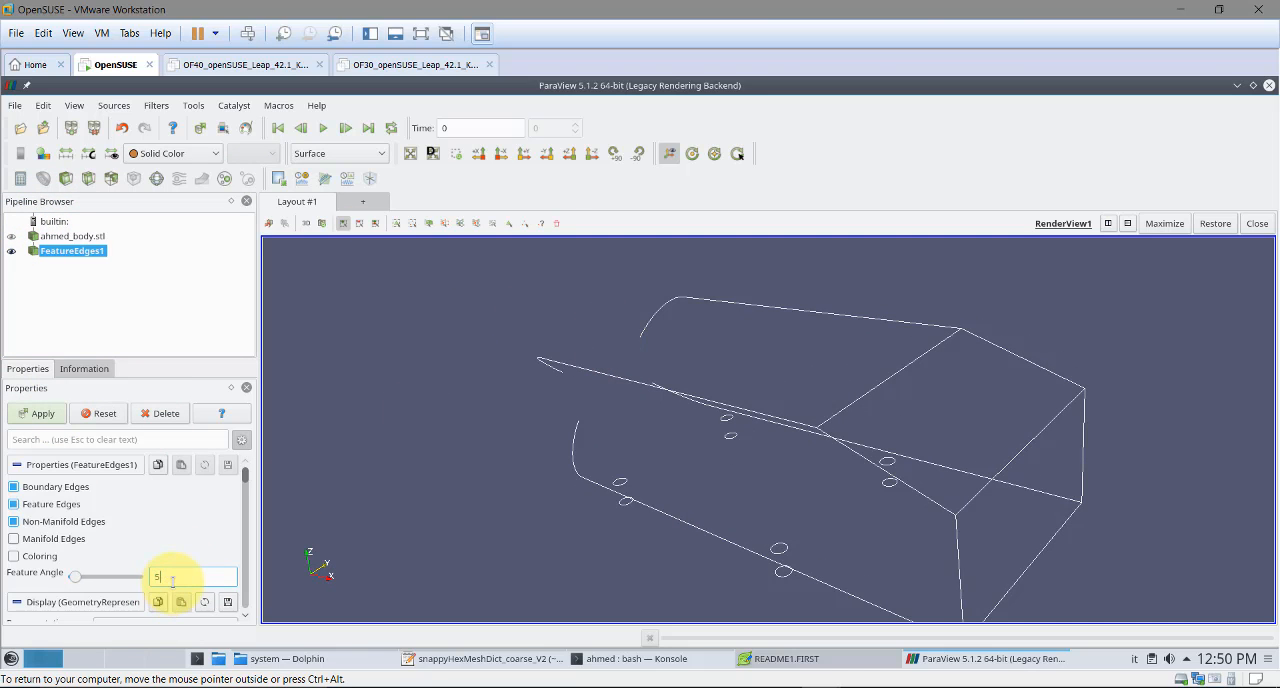
left_click(57, 422)
mouse_move(634, 471)
left_mouse_down()
mouse_move(734, 471)
mouse_move(686, 451)
mouse_move(640, 465)
left_mouse_up()
Lower the feature angle of FeatureEdges1 to 1 and apply it
left_click(179, 576)
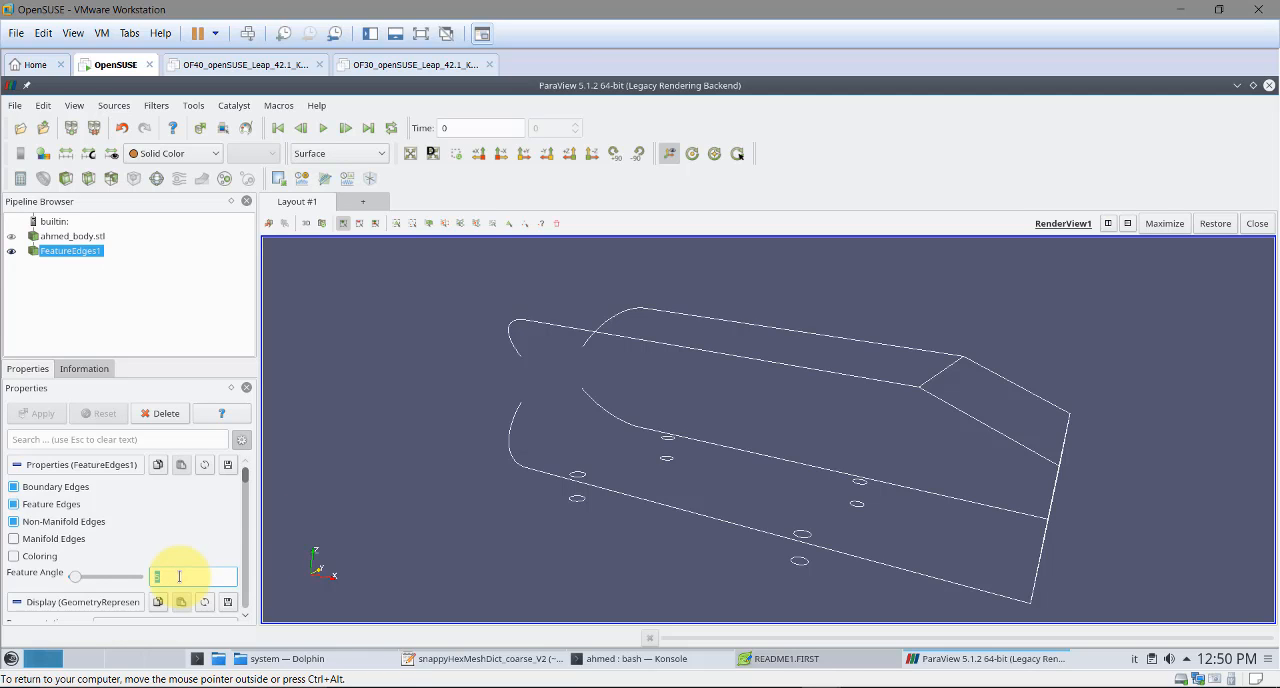
type("10")
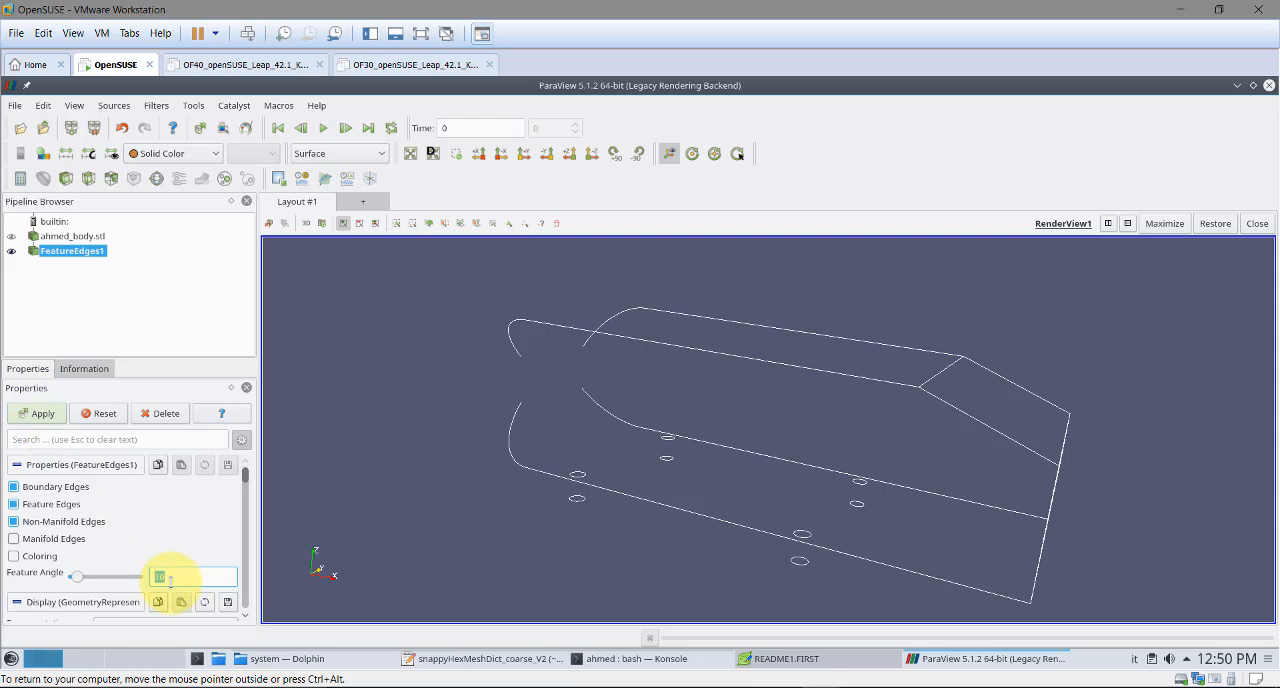
left_click(37, 414)
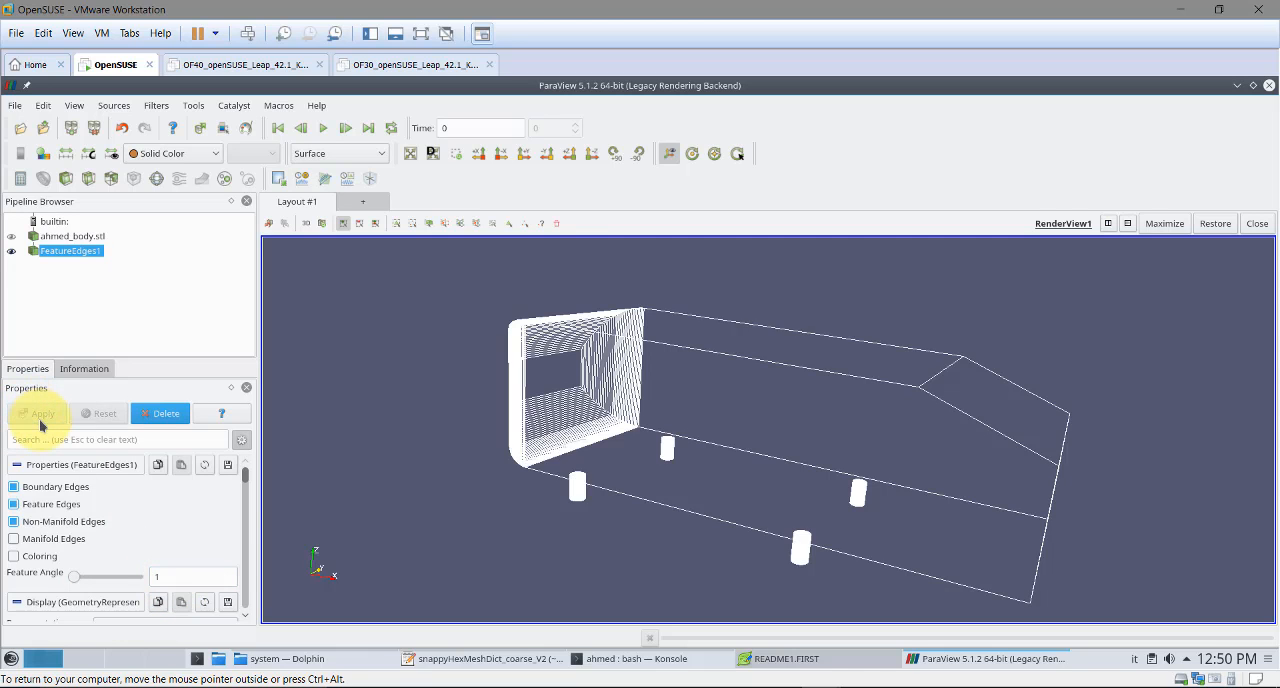
Set the feature angle of FeatureEdges1 to 30 and apply it
double_click(179, 575)
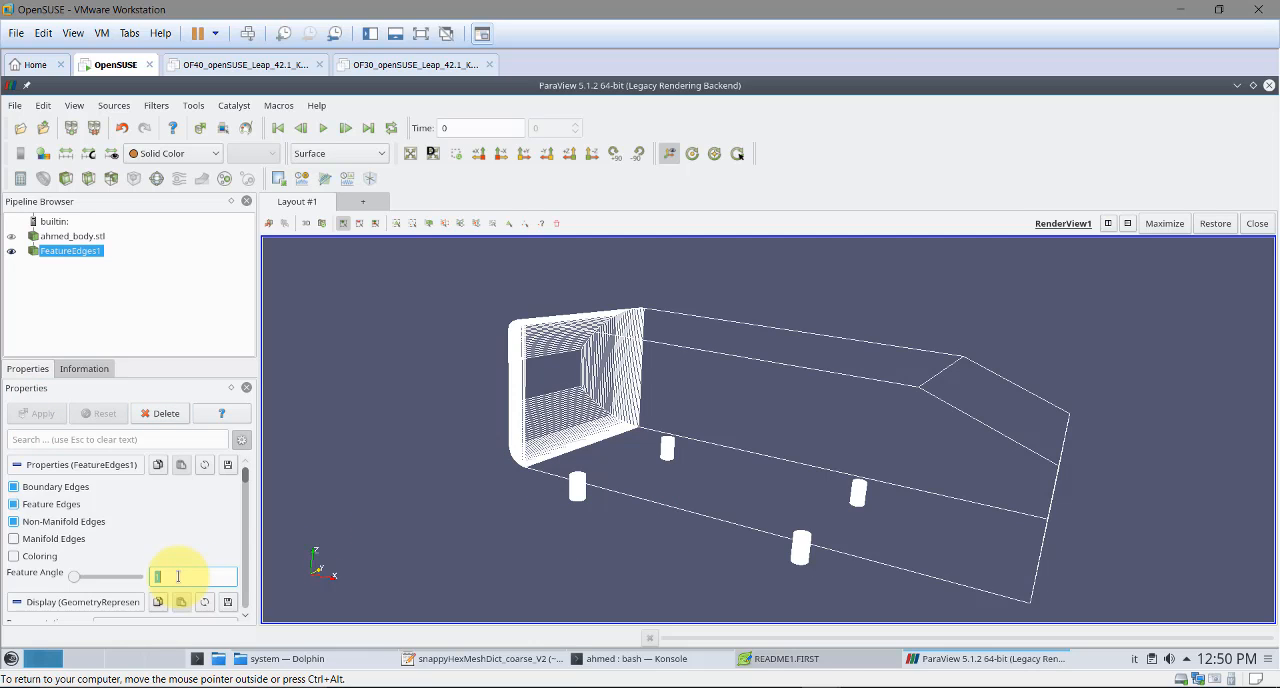
type("3")
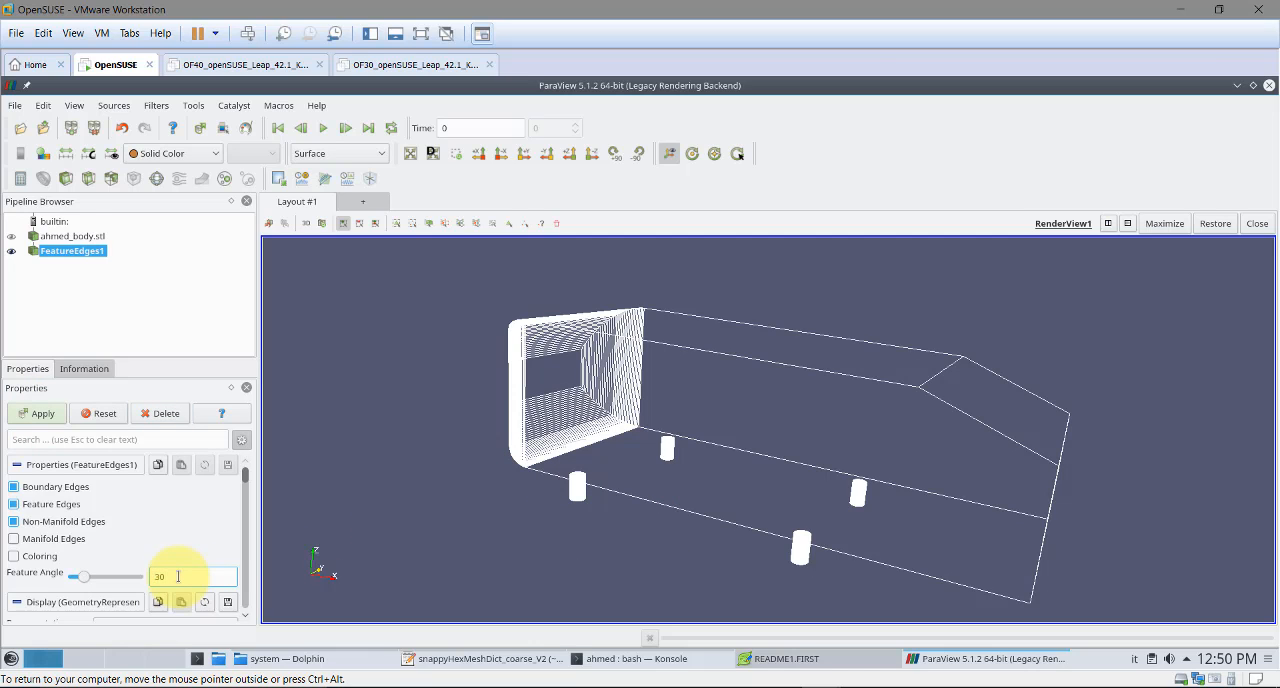
left_click(50, 416)
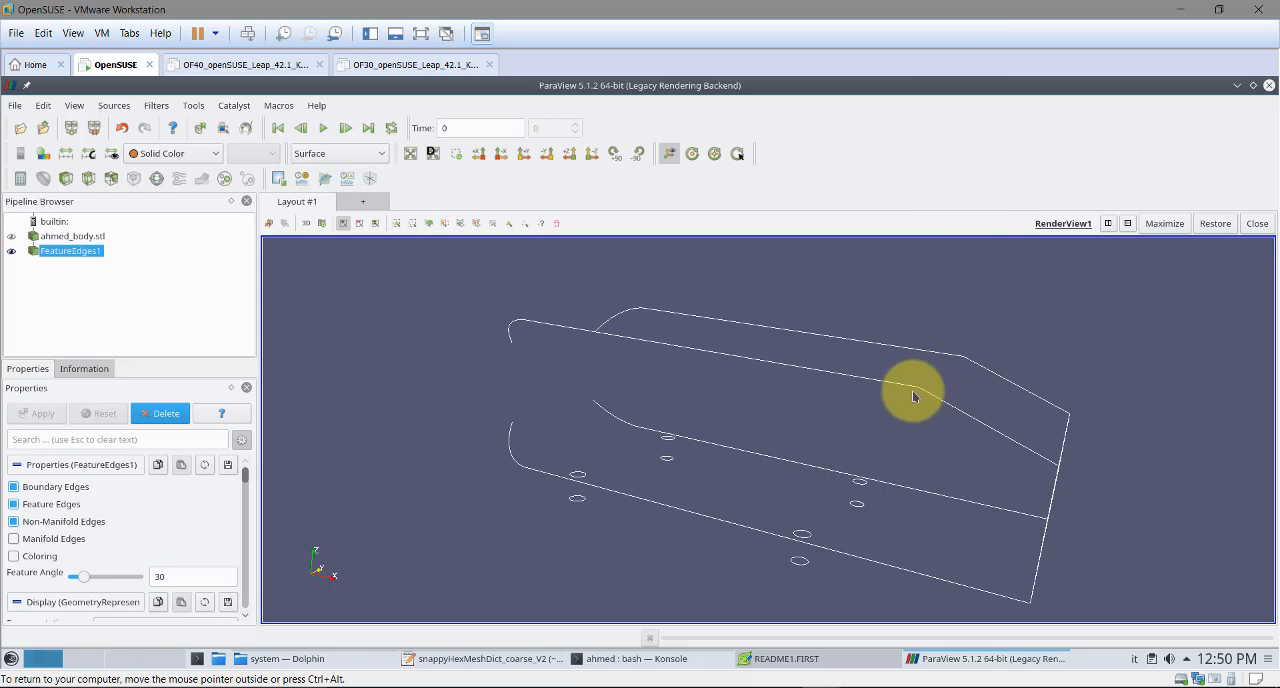
Set the feature angle of FeatureEdges1 back to 15 and apply it
double_click(206, 577)
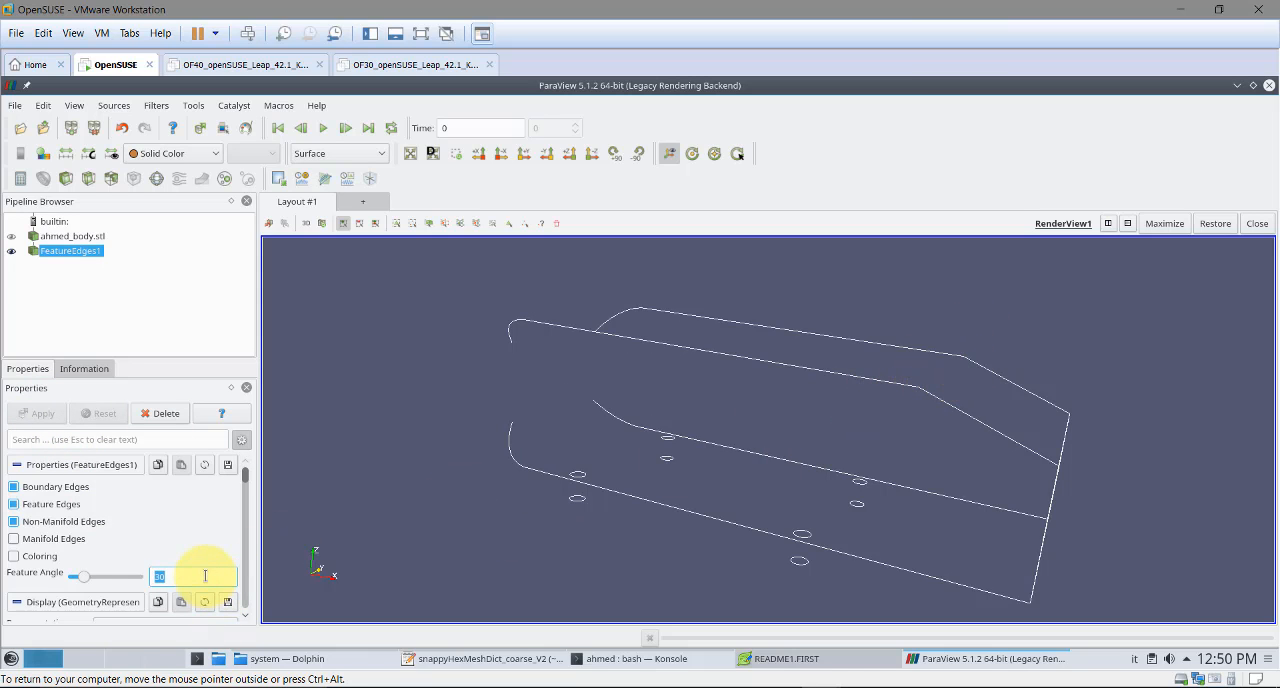
type("15")
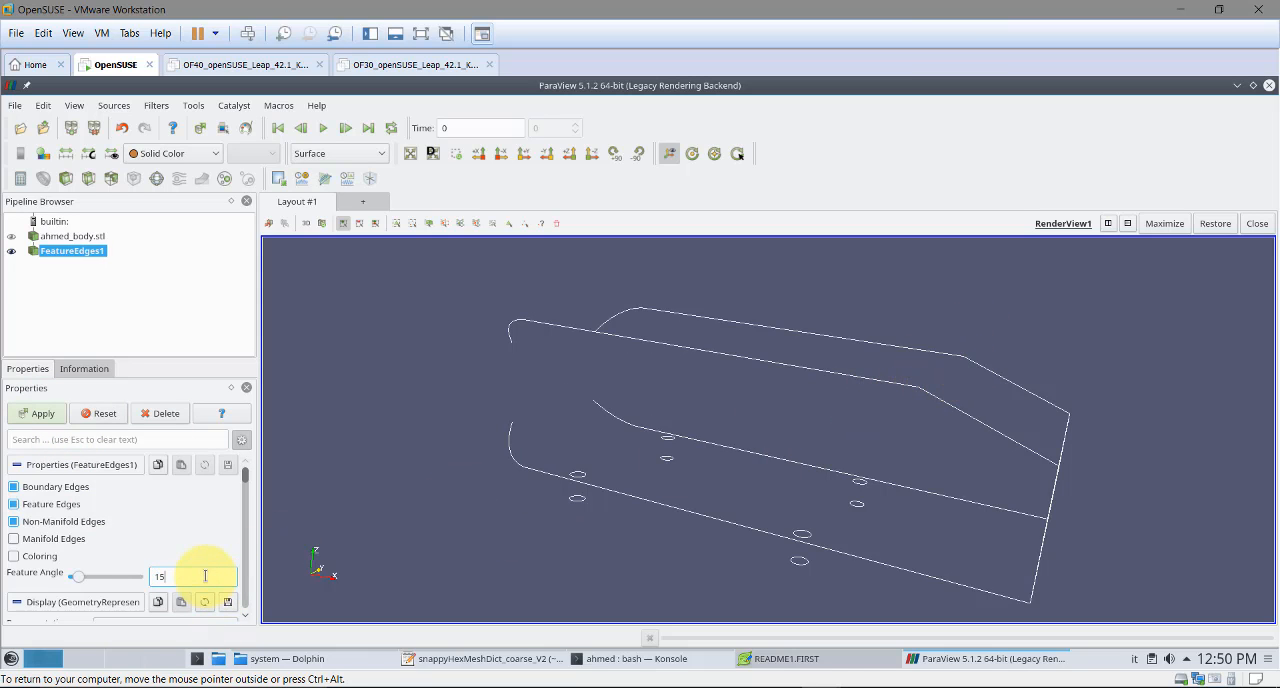
left_click(38, 416)
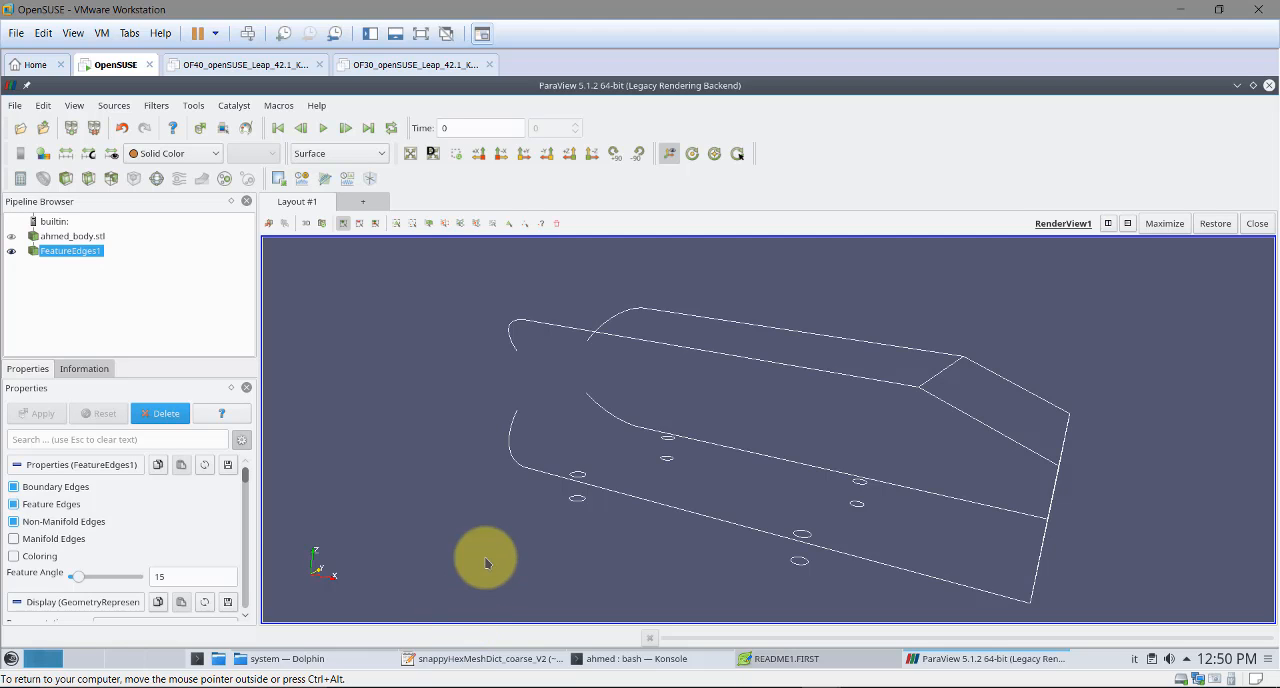
Switch to the text editor and show the ab1.stl block's includedAngle setting in surfaceFeatureExtractDict_V2
left_click(476, 663)
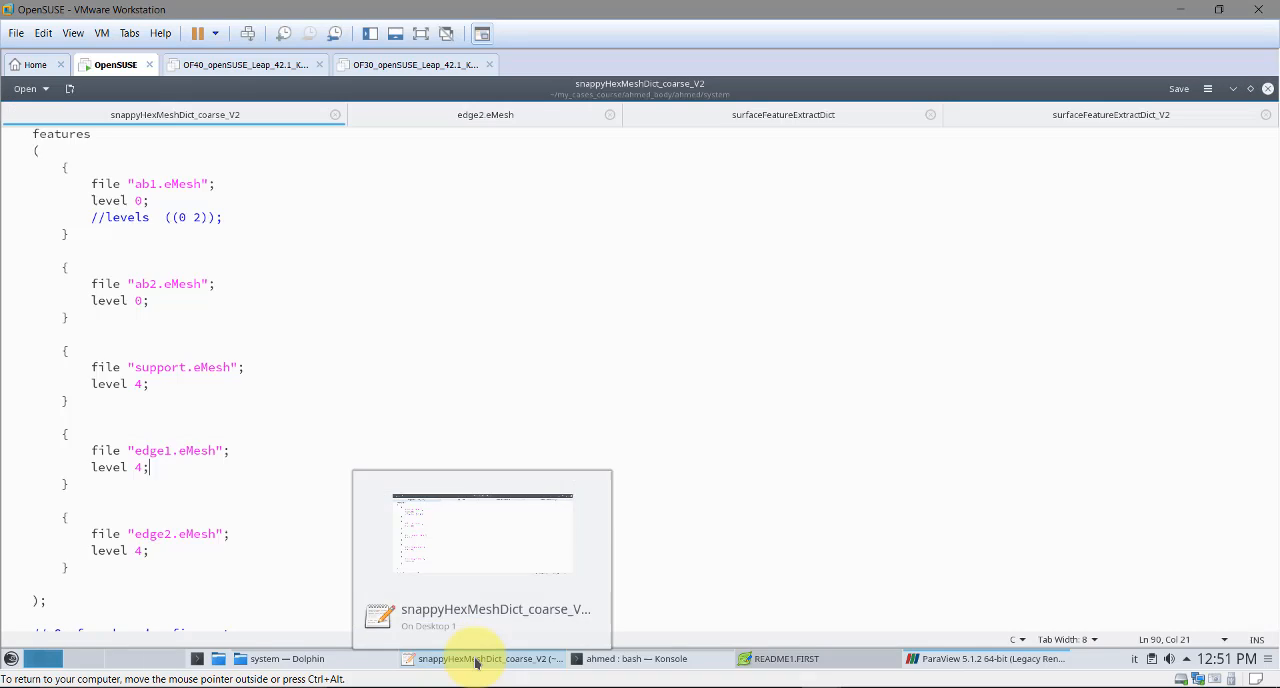
left_click(1080, 116)
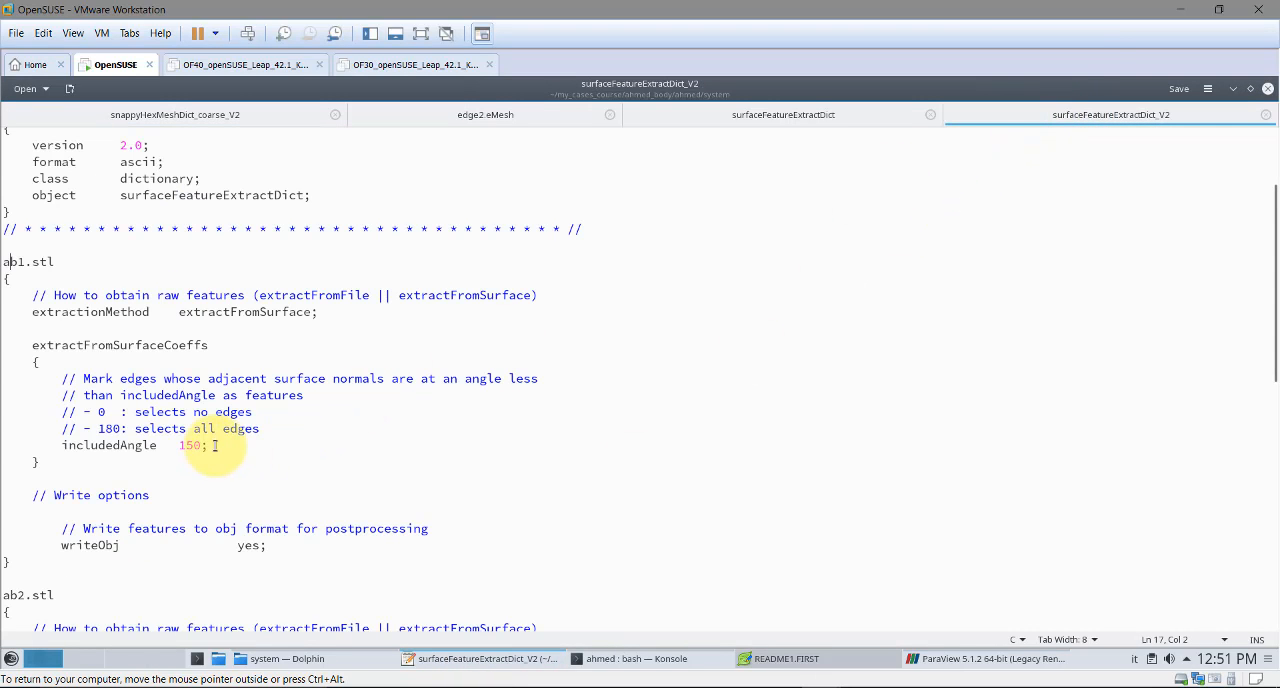
Try another includedAngle for ab1.stl after checking it against the ParaView feature edges, undo the edit and save surfaceFeatureExtractDict_V2
double_click(190, 445)
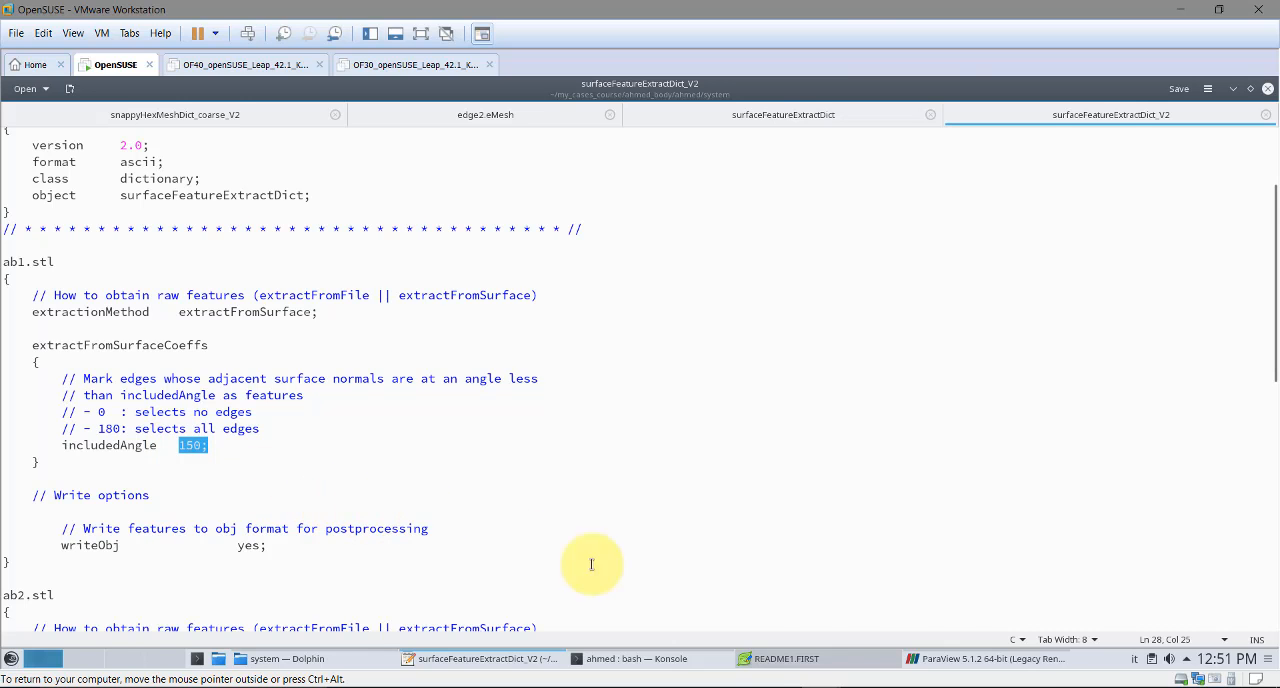
left_click(1015, 665)
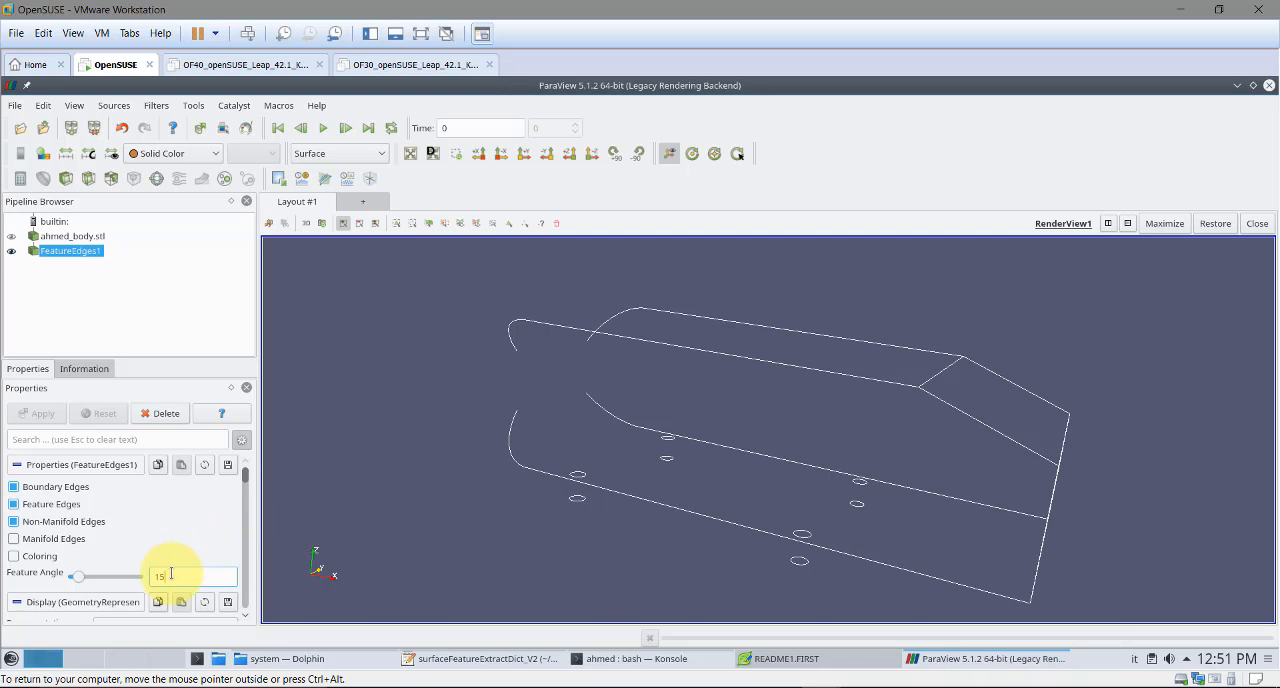
left_click(935, 663)
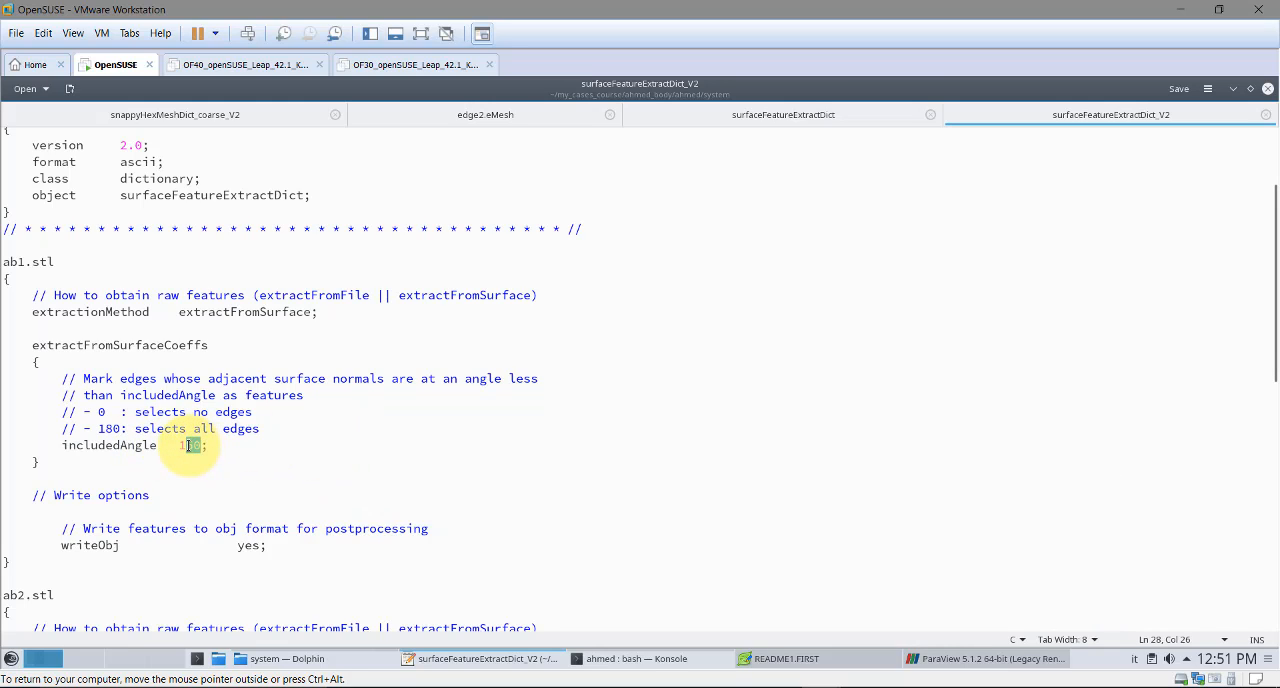
type("35")
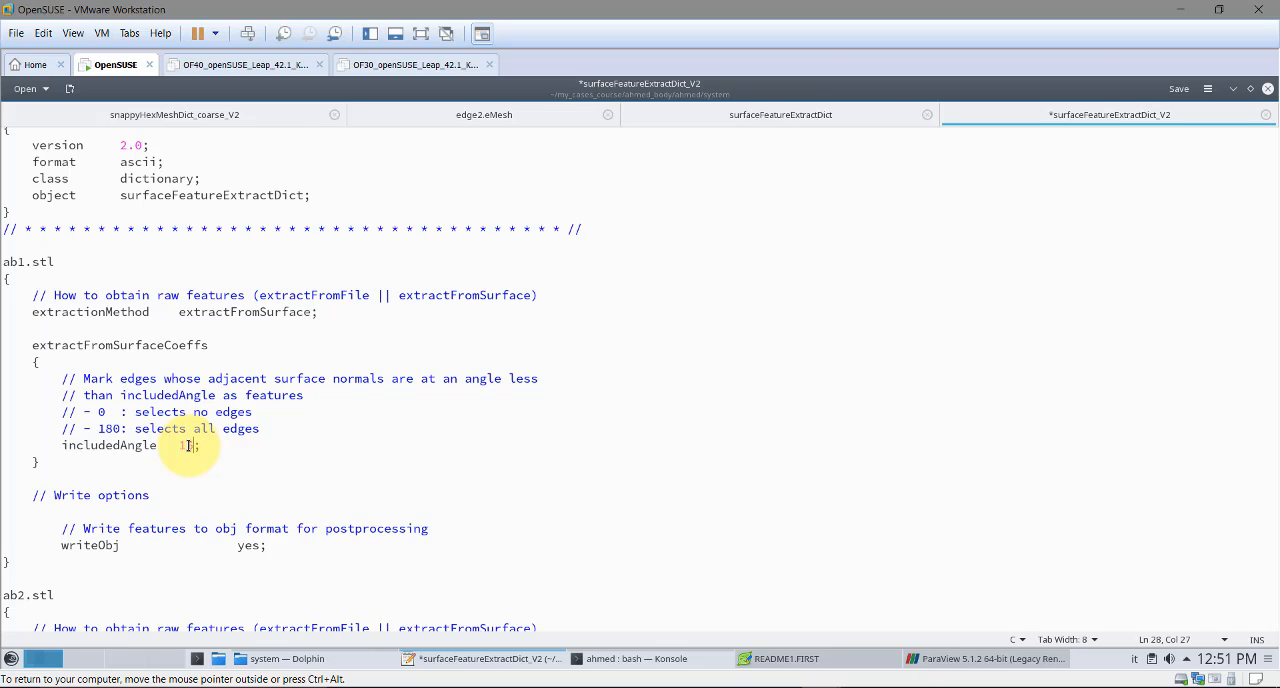
key("ctrl+z")
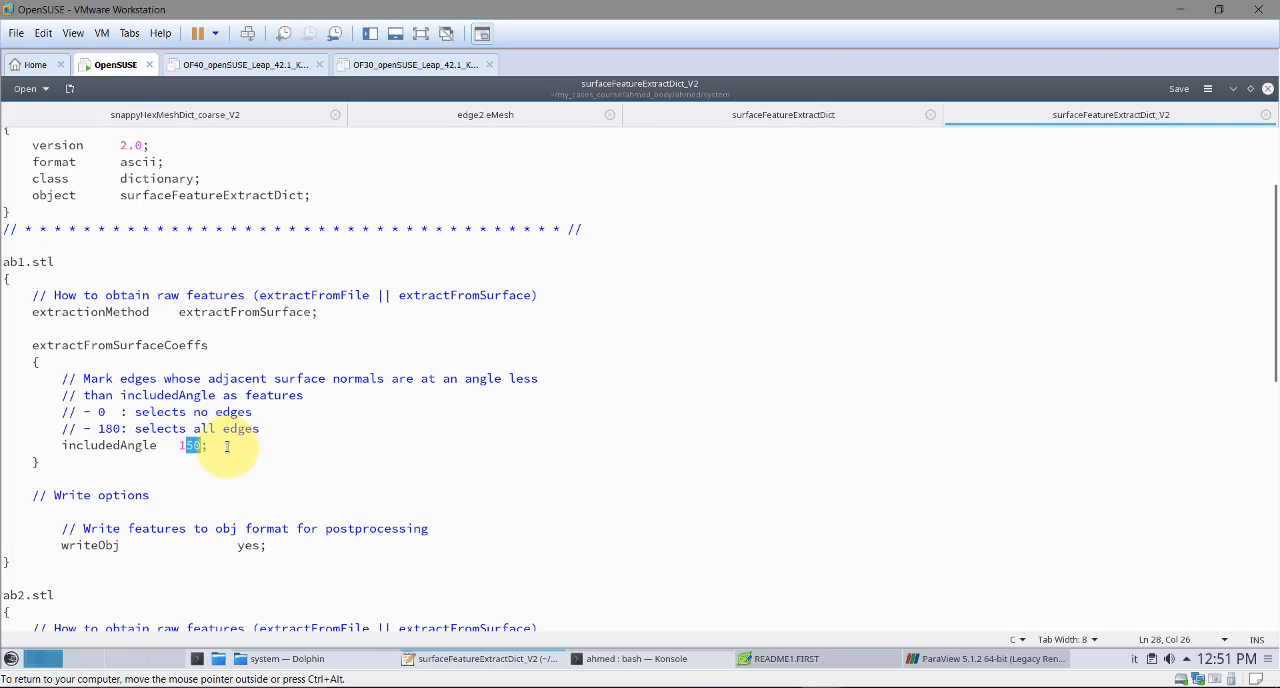
key("ctrl+s")
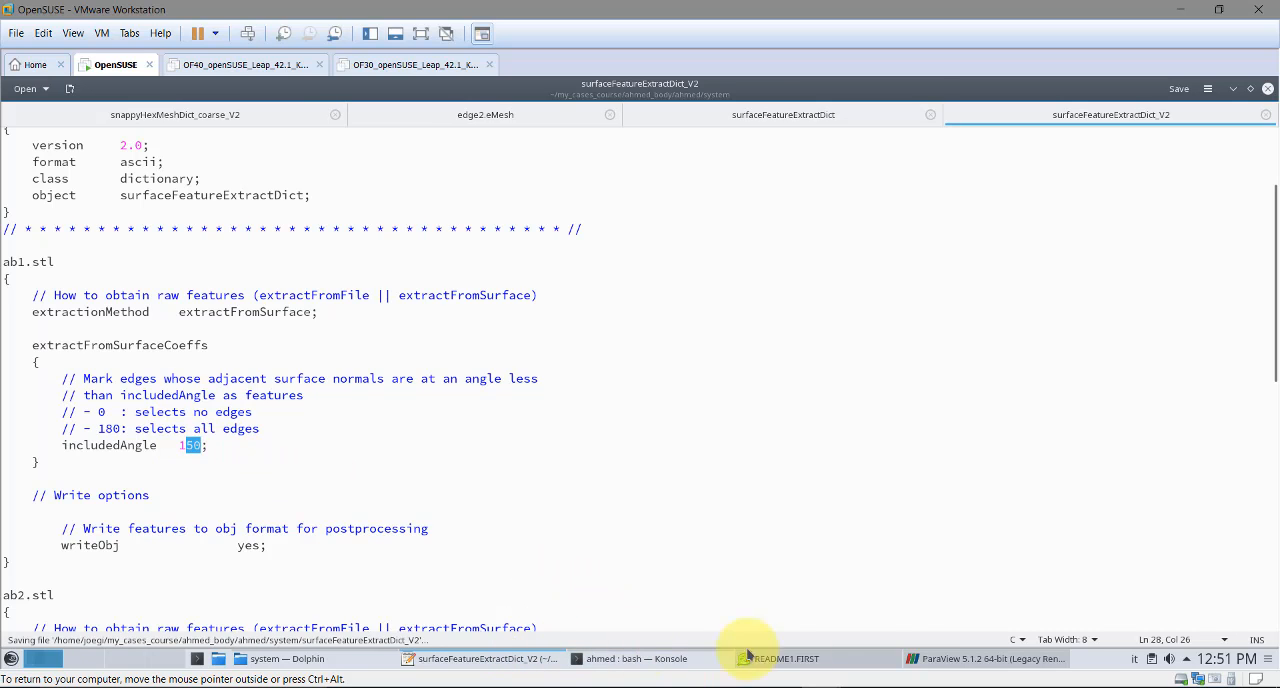
Switch to ParaView, apply a feature angle of 30 to FeatureEdges1, and set it back to 15
left_click(955, 660)
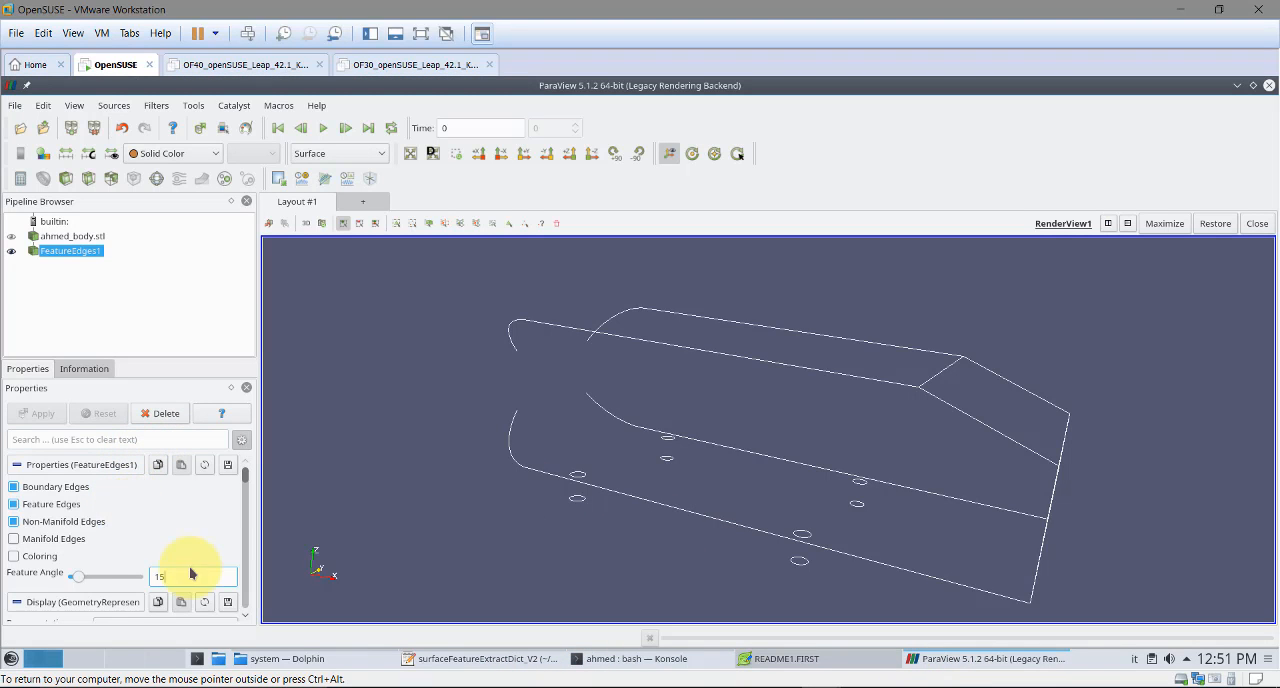
type("30")
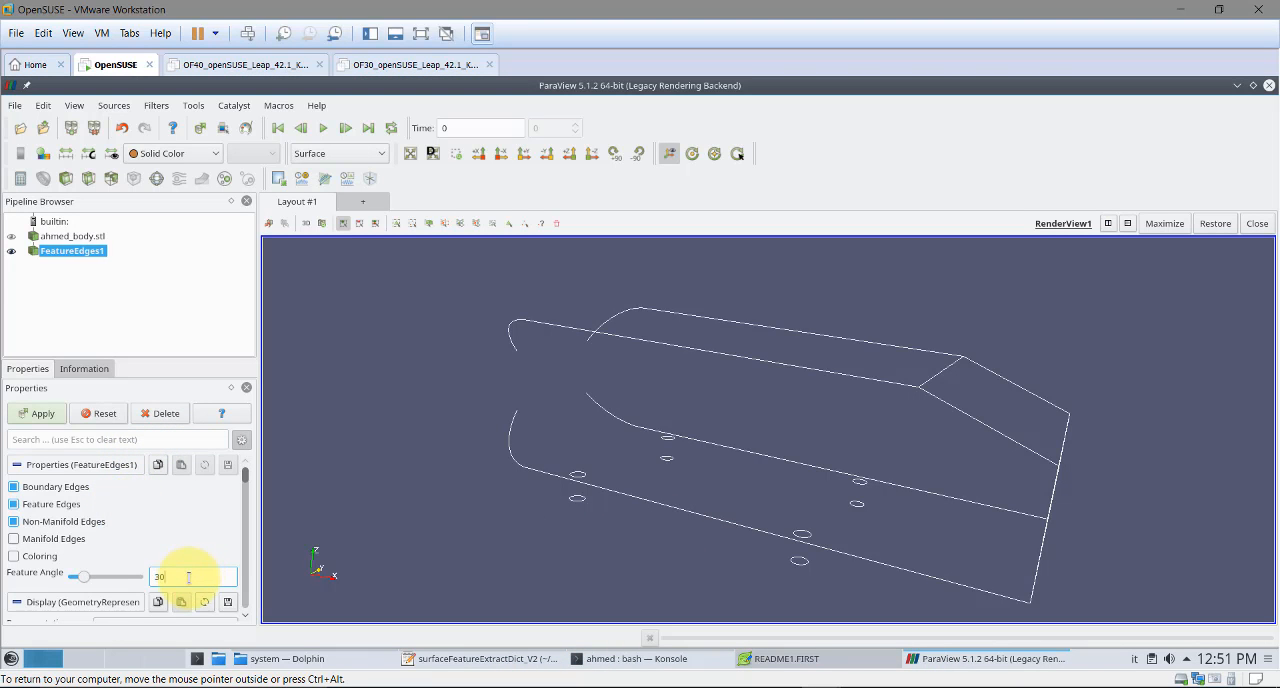
left_click(37, 415)
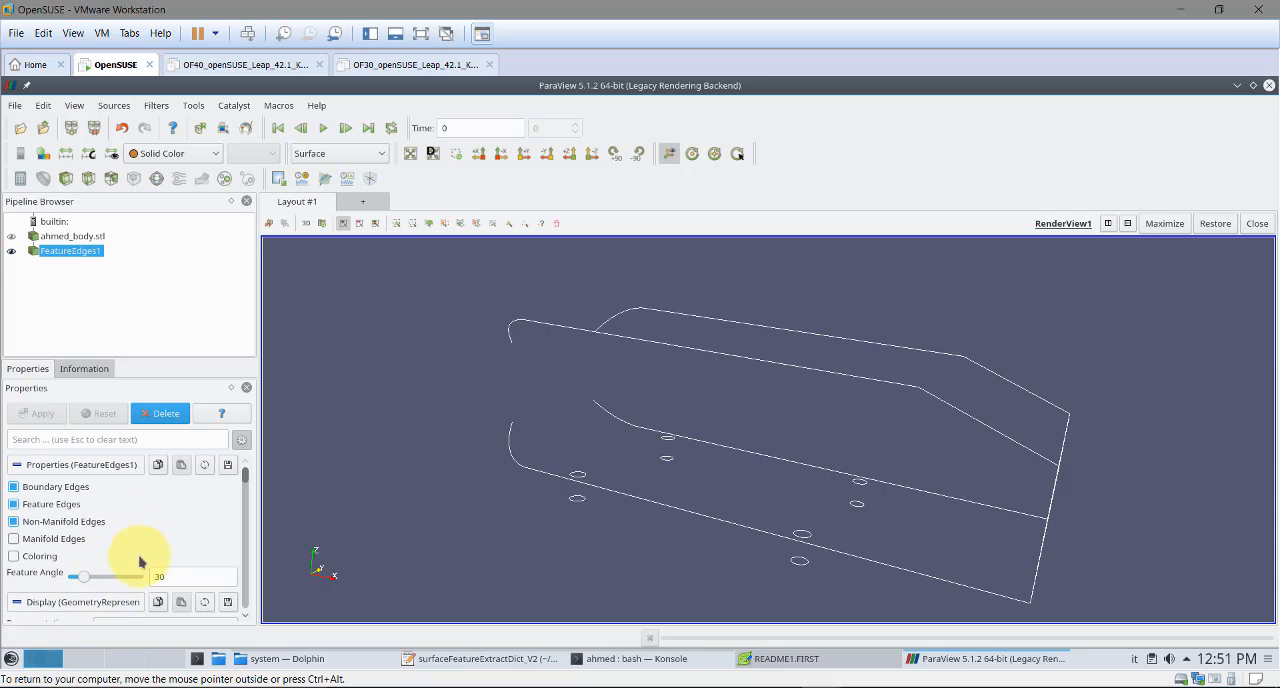
double_click(178, 574)
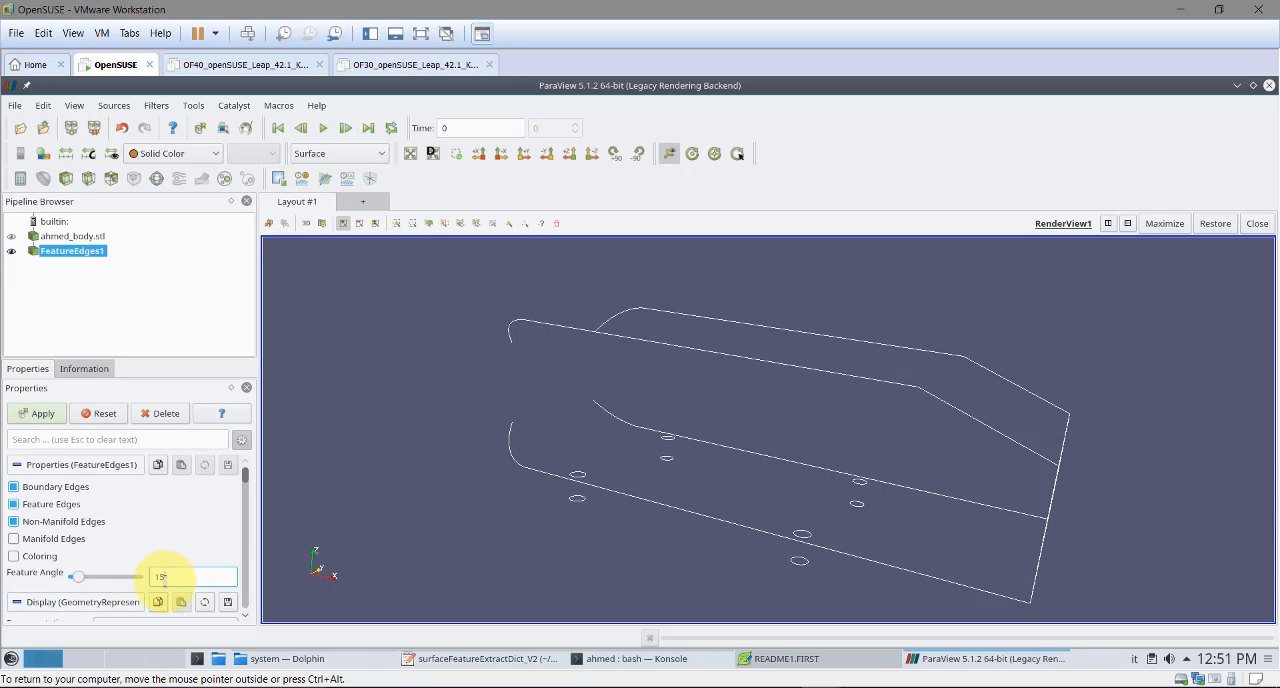
left_click(37, 413)
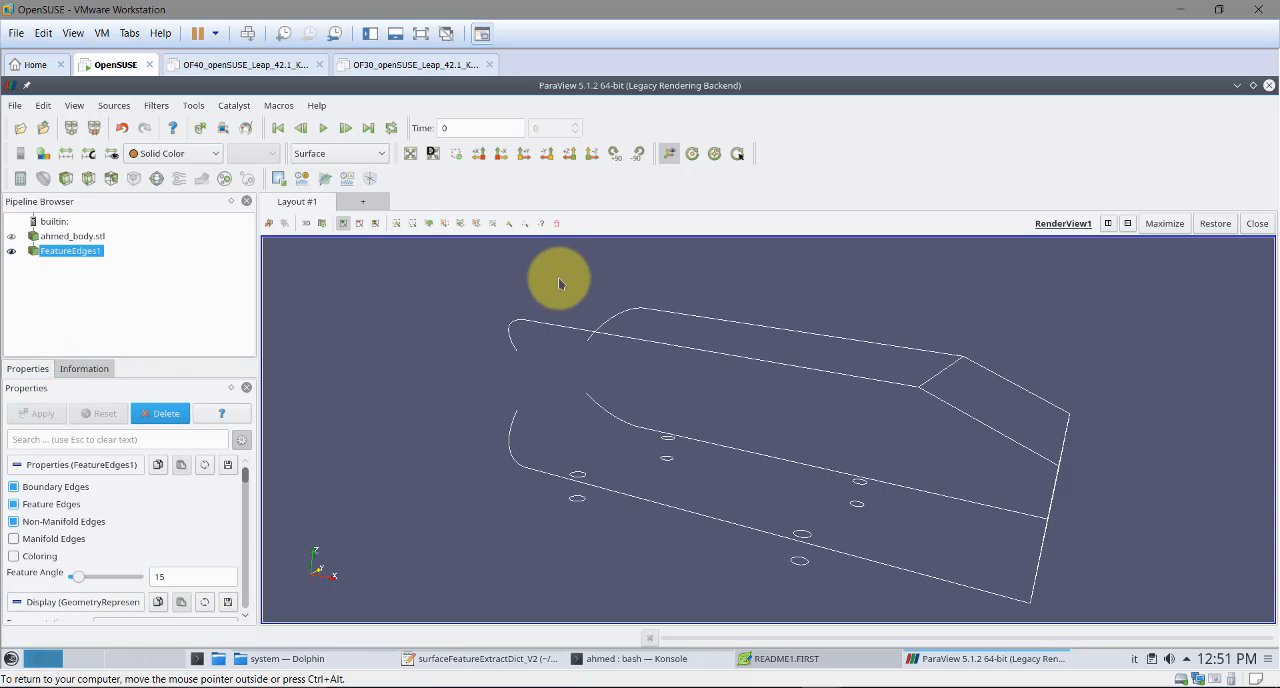
Select the transverse edge cell between the roof and the rear slant and add an Extract Selection filter for it
left_click_drag(559, 284, 815, 342)
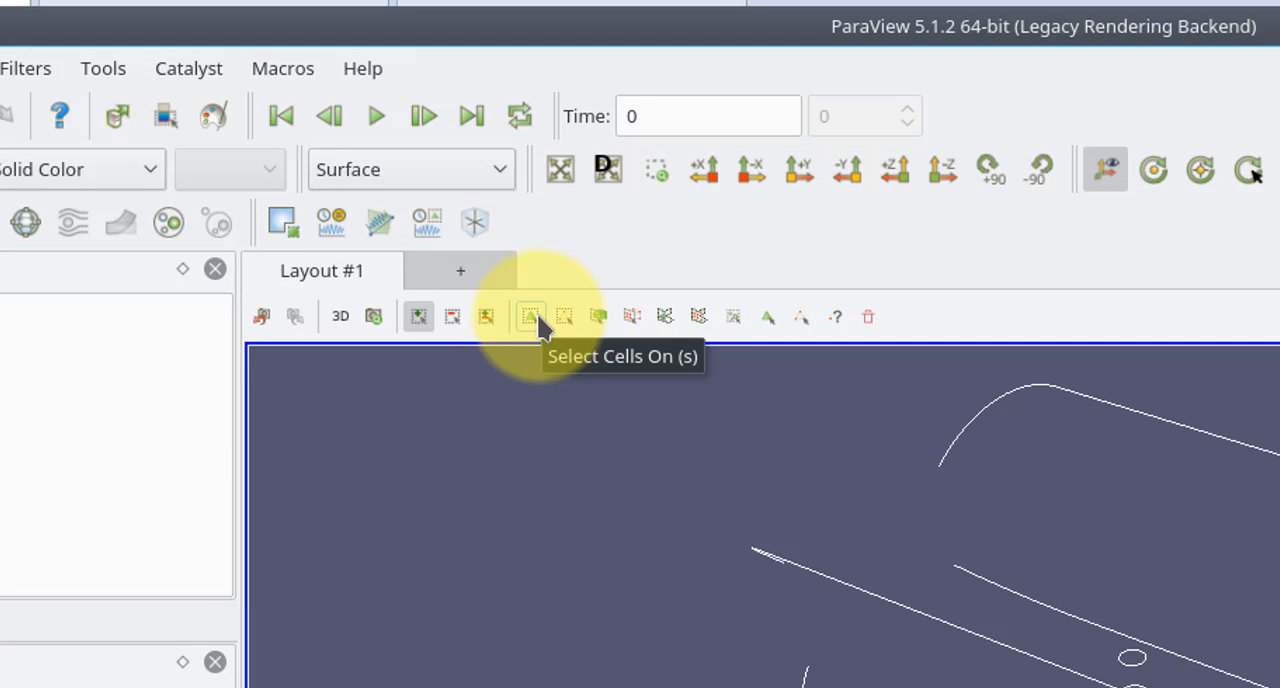
left_click(536, 318)
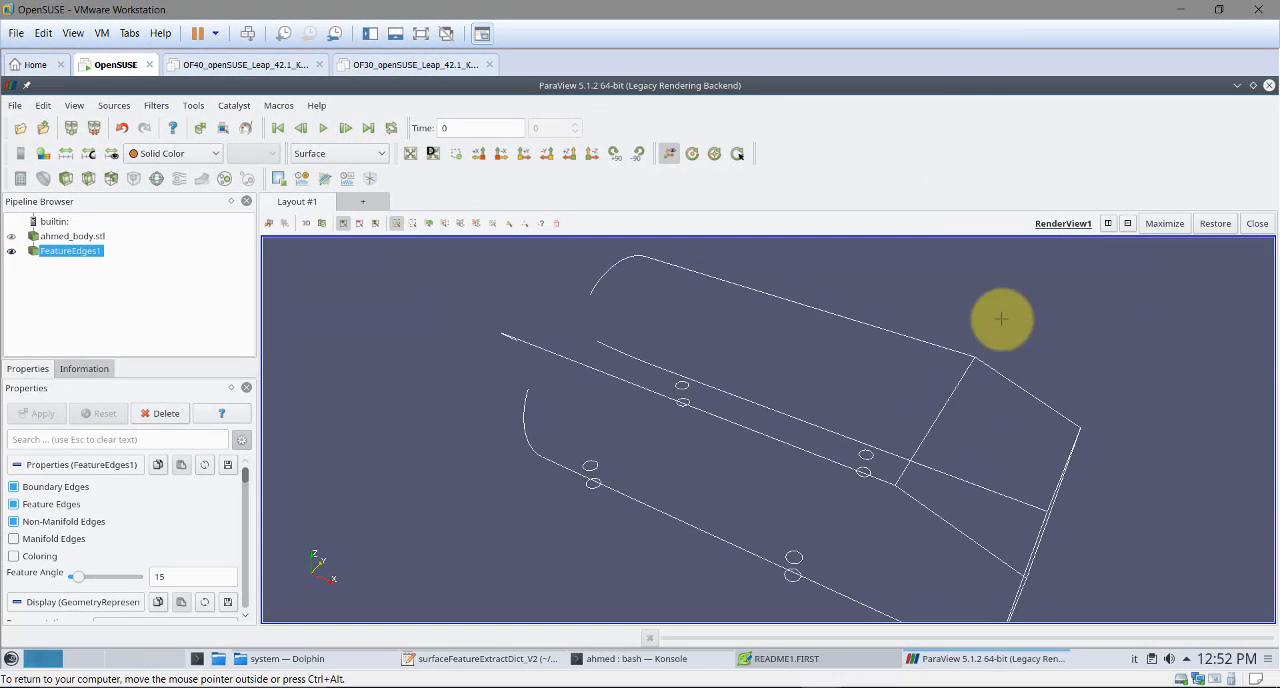
left_click_drag(914, 390, 974, 442)
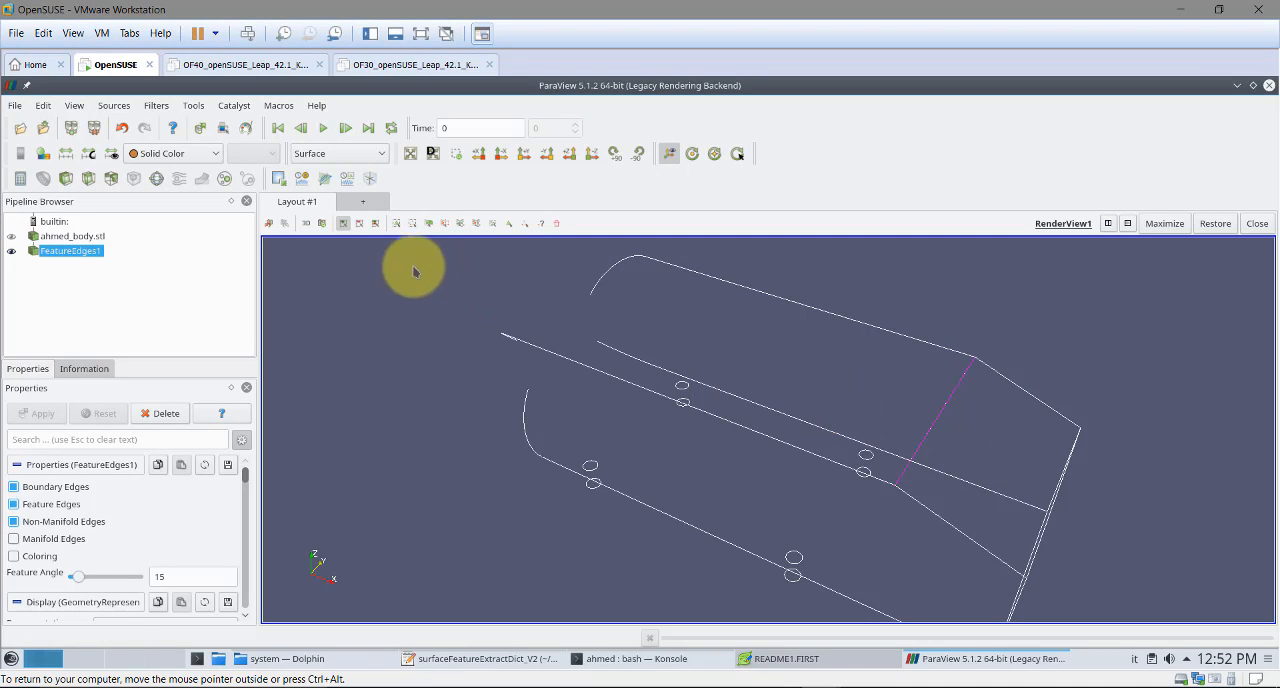
left_click(278, 180)
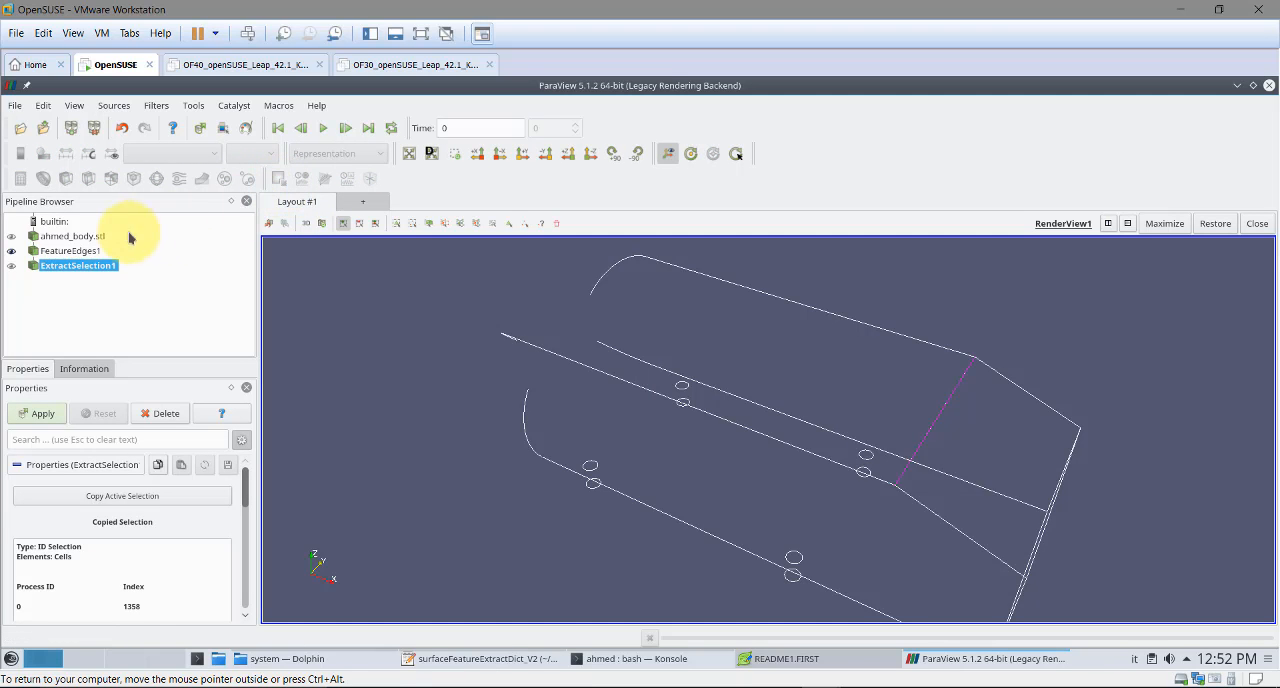
Apply the edge extraction with FeatureEdges1 hidden and ExtractSelection1 shown, and inspect the isolated edge
left_click(11, 250)
left_click(11, 265)
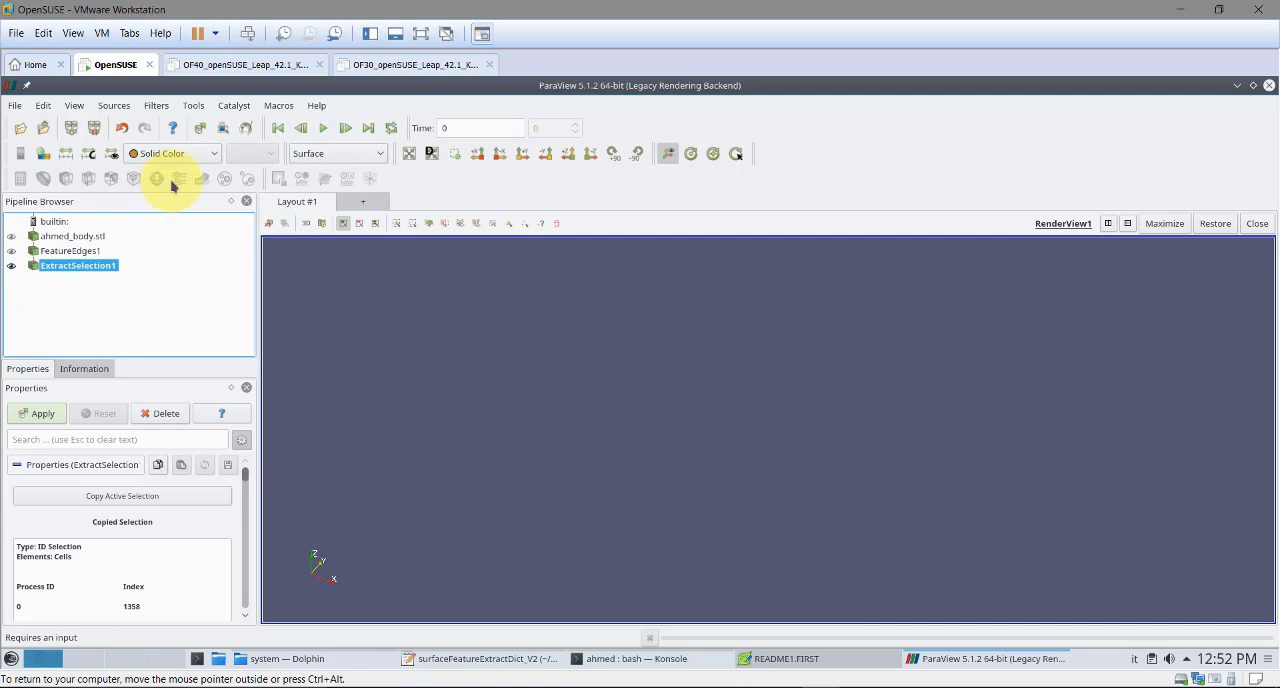
left_click(186, 159)
left_click(178, 175)
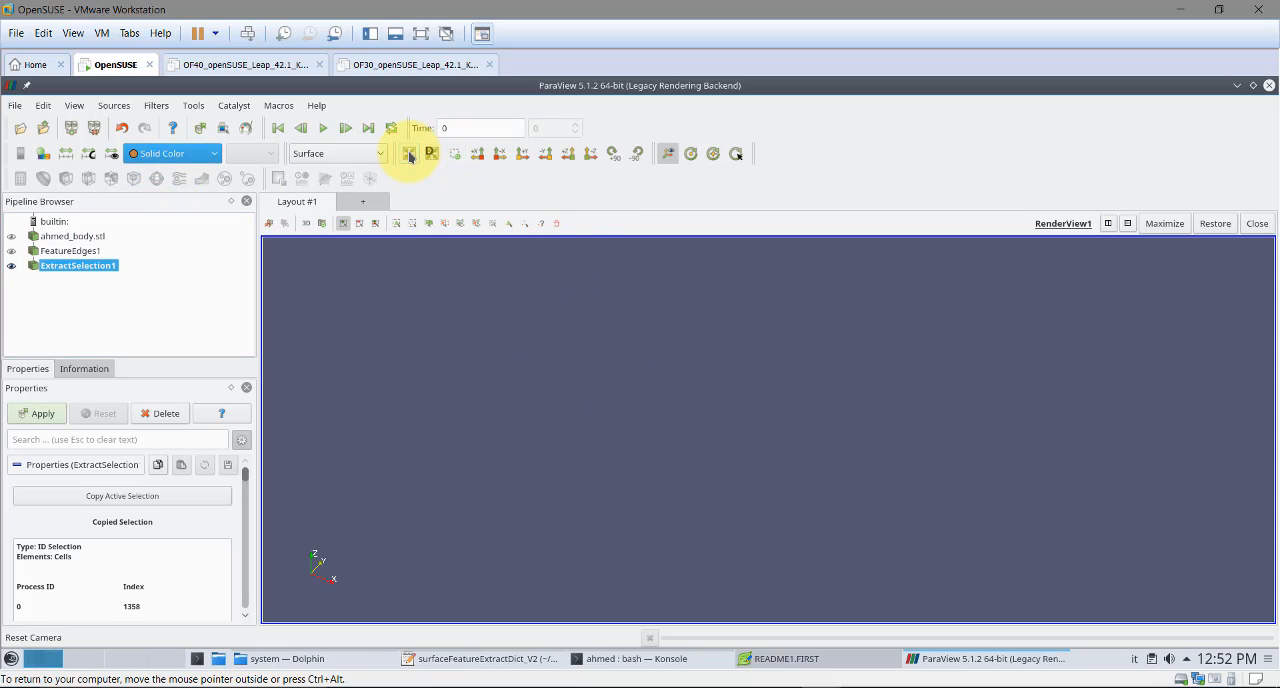
left_click(58, 251)
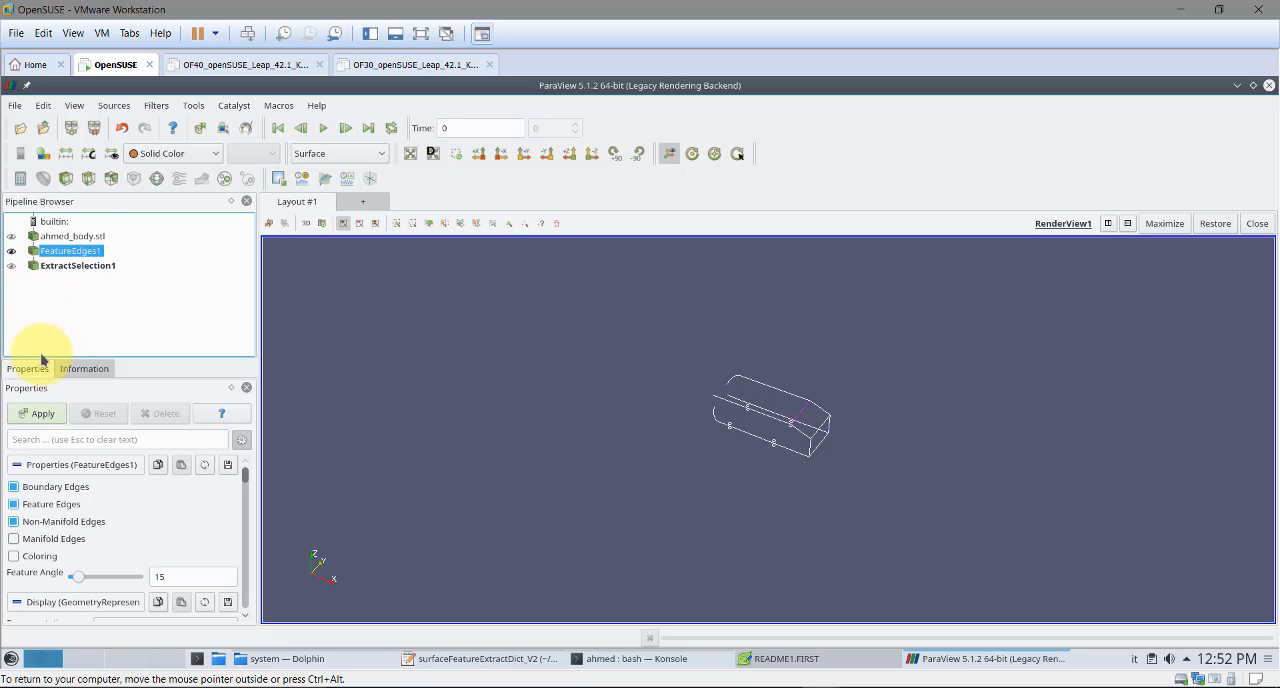
left_click(33, 413)
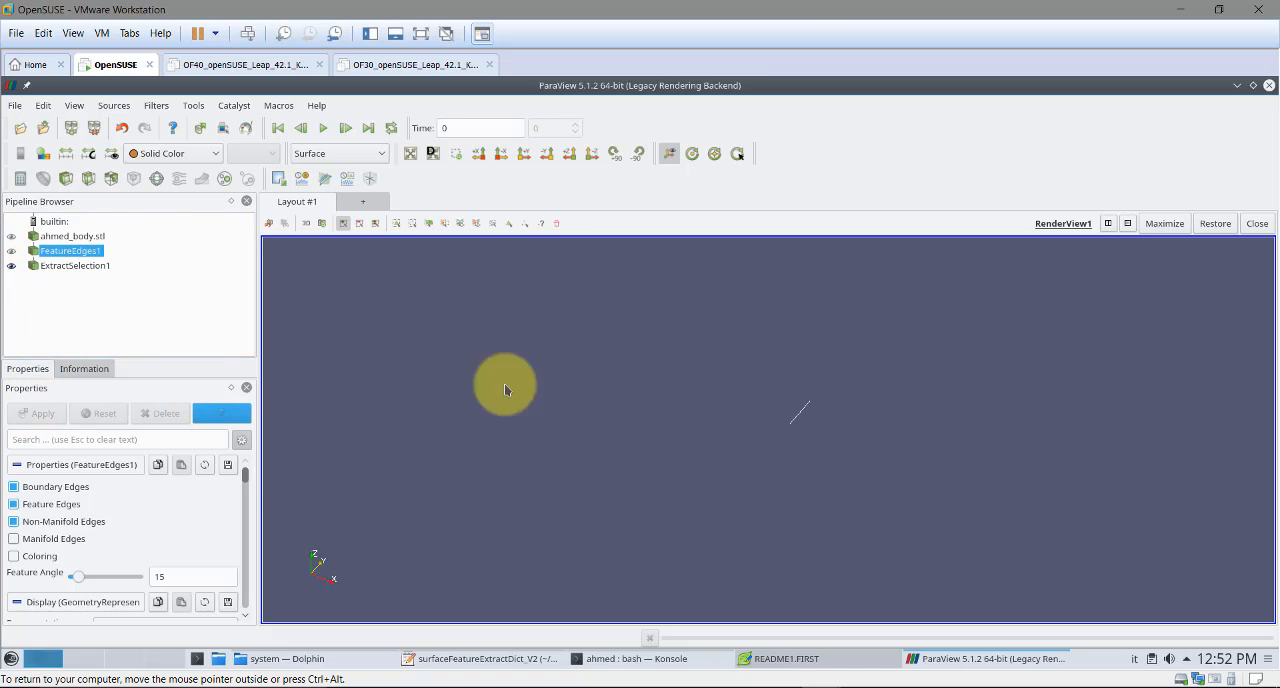
left_click_drag(705, 524, 876, 405)
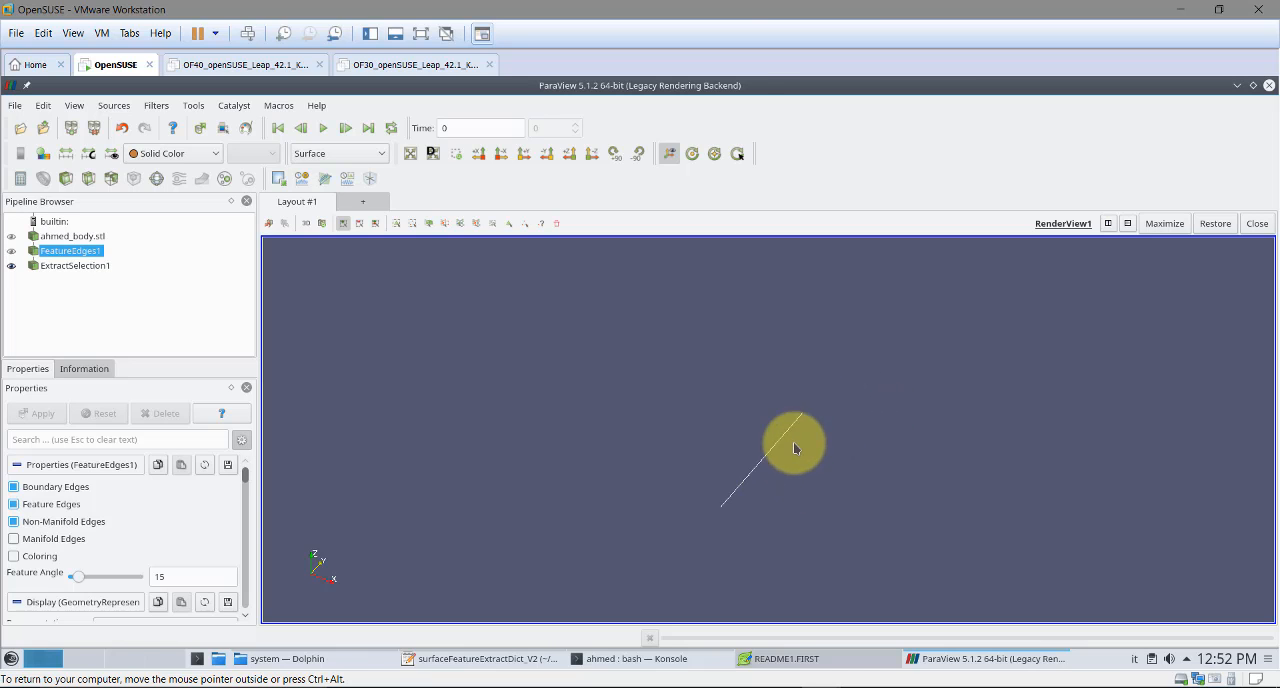
left_click_drag(796, 448, 596, 364)
Save the ExtractSelection1 data as tet in Legacy VTK format with the Ascii file type, and close ParaView
left_click(80, 266)
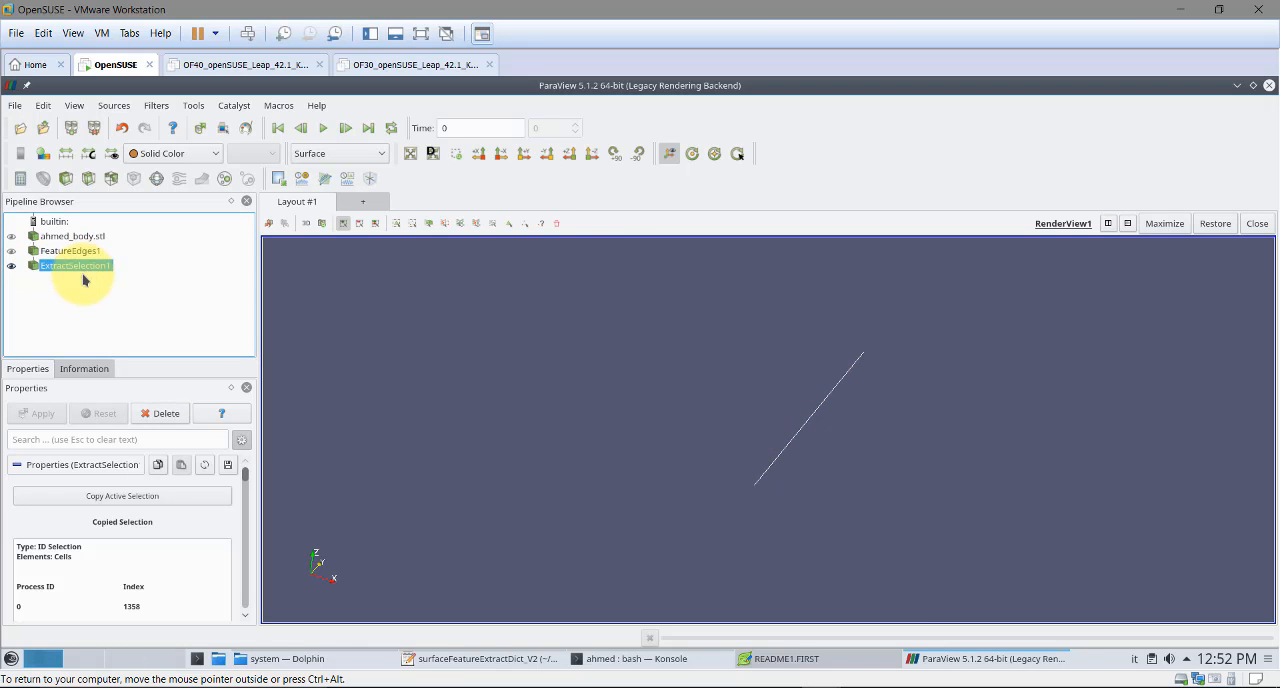
left_click(15, 106)
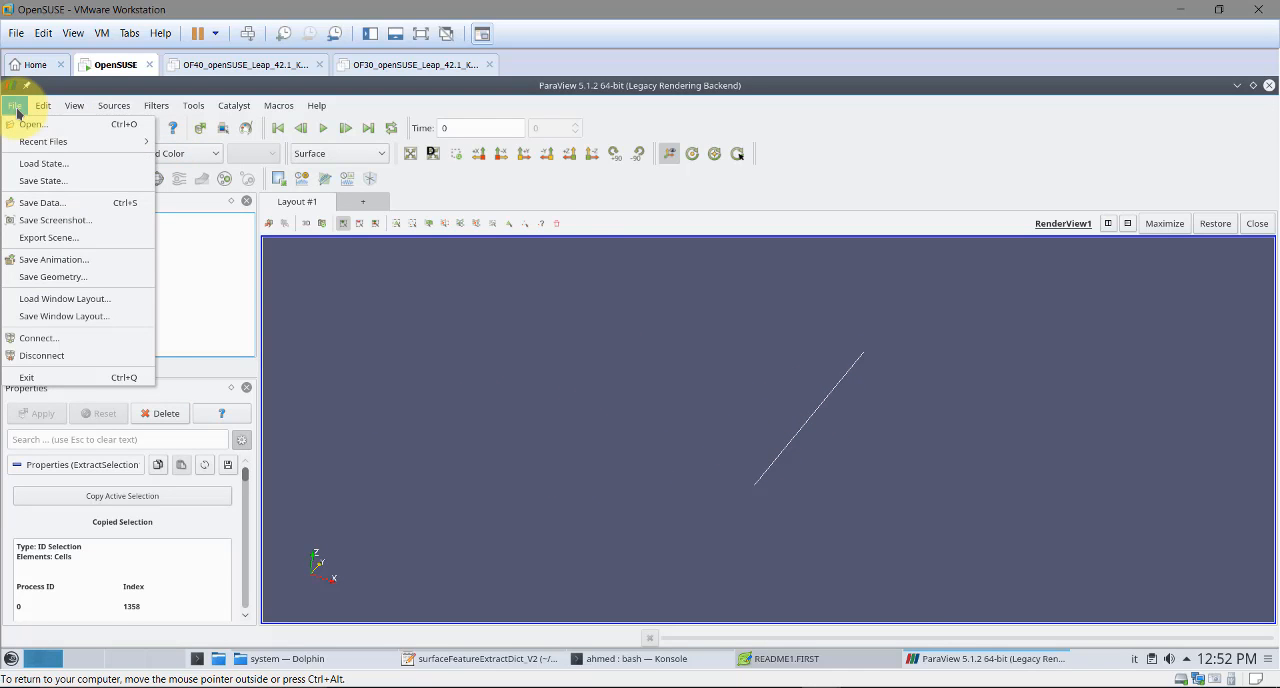
left_click(38, 203)
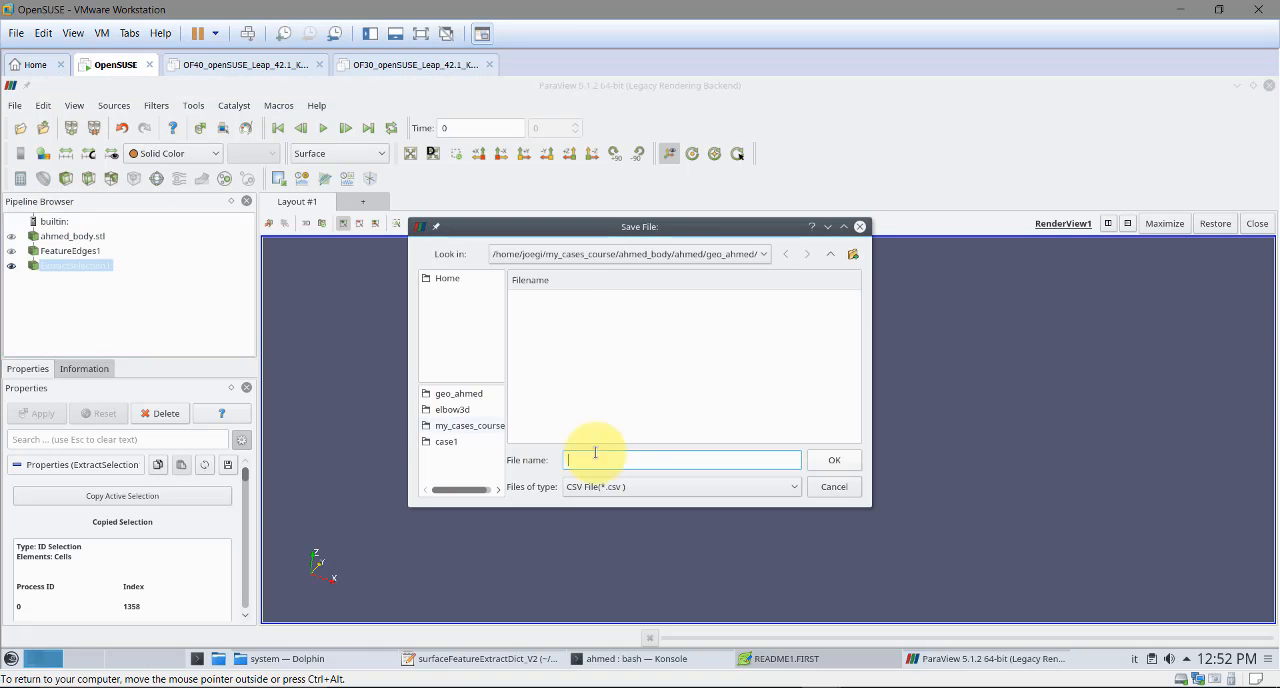
left_click(646, 486)
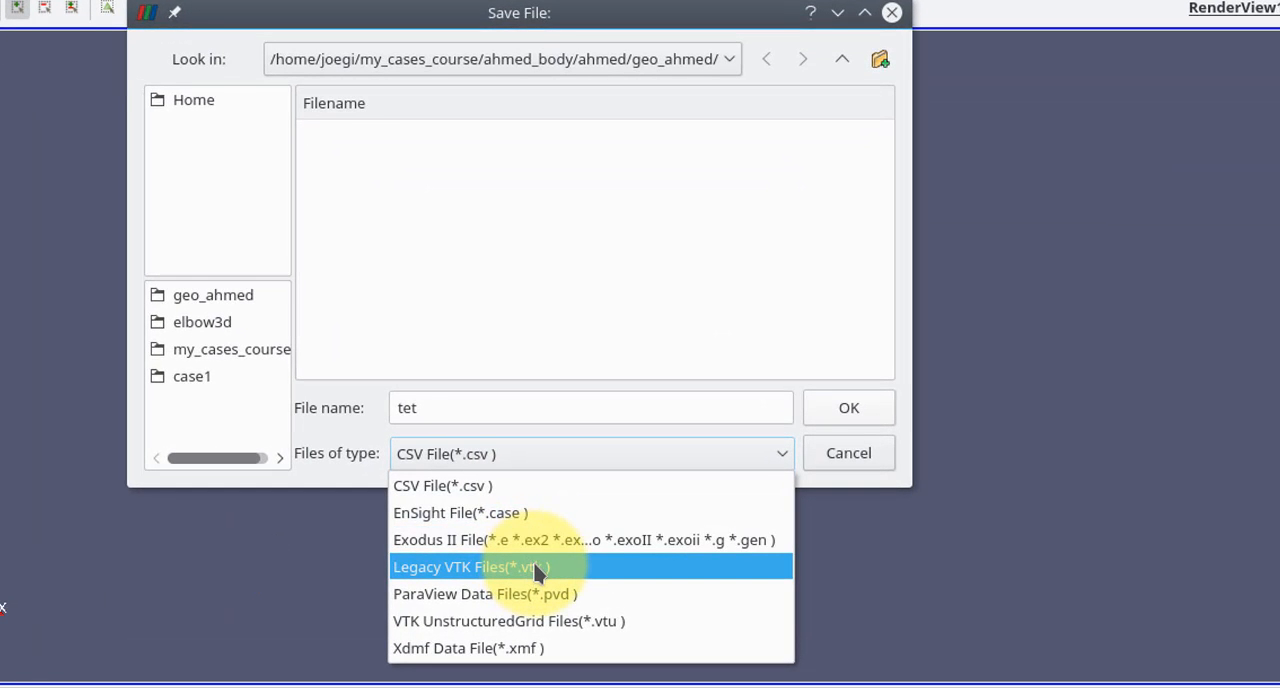
left_click(540, 567)
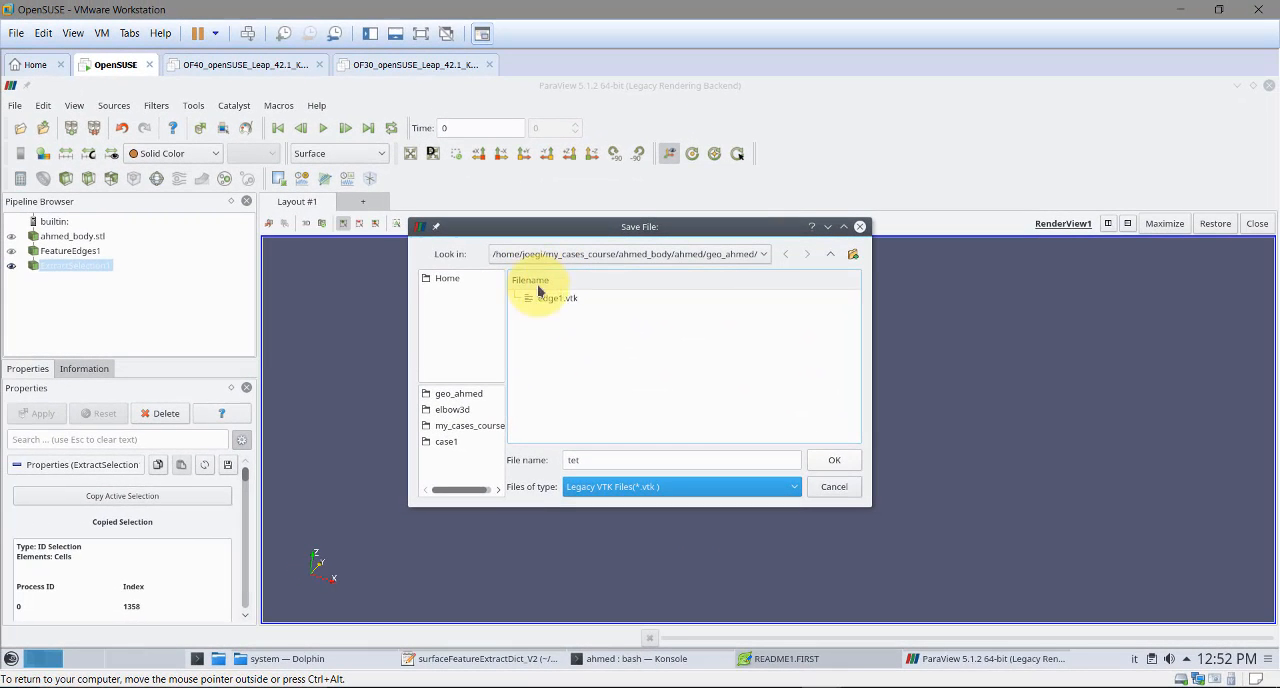
left_click(832, 462)
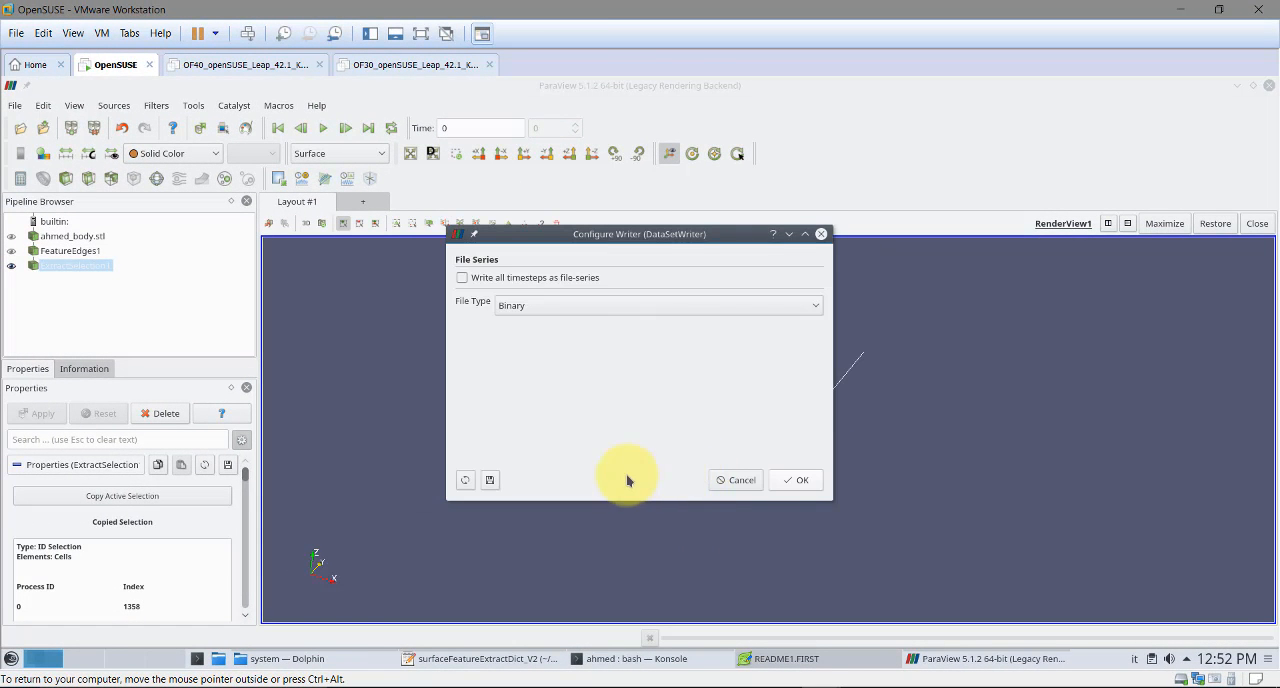
left_click(613, 304)
left_click(590, 324)
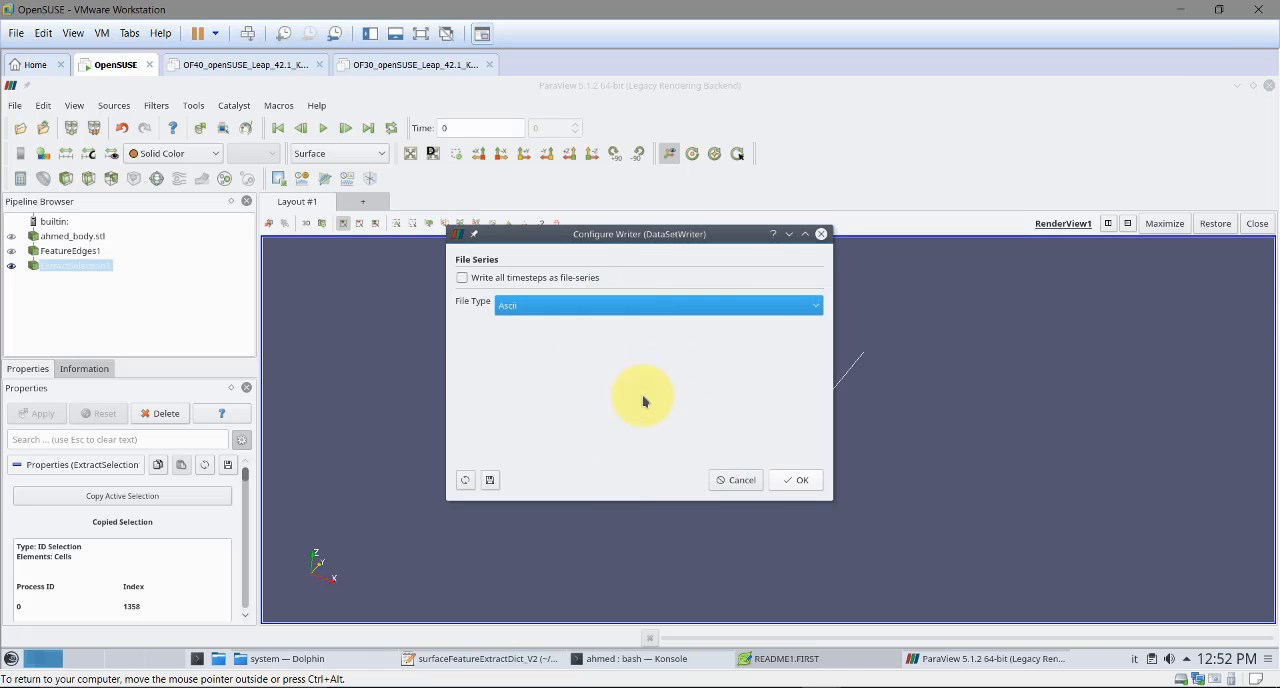
left_click(796, 480)
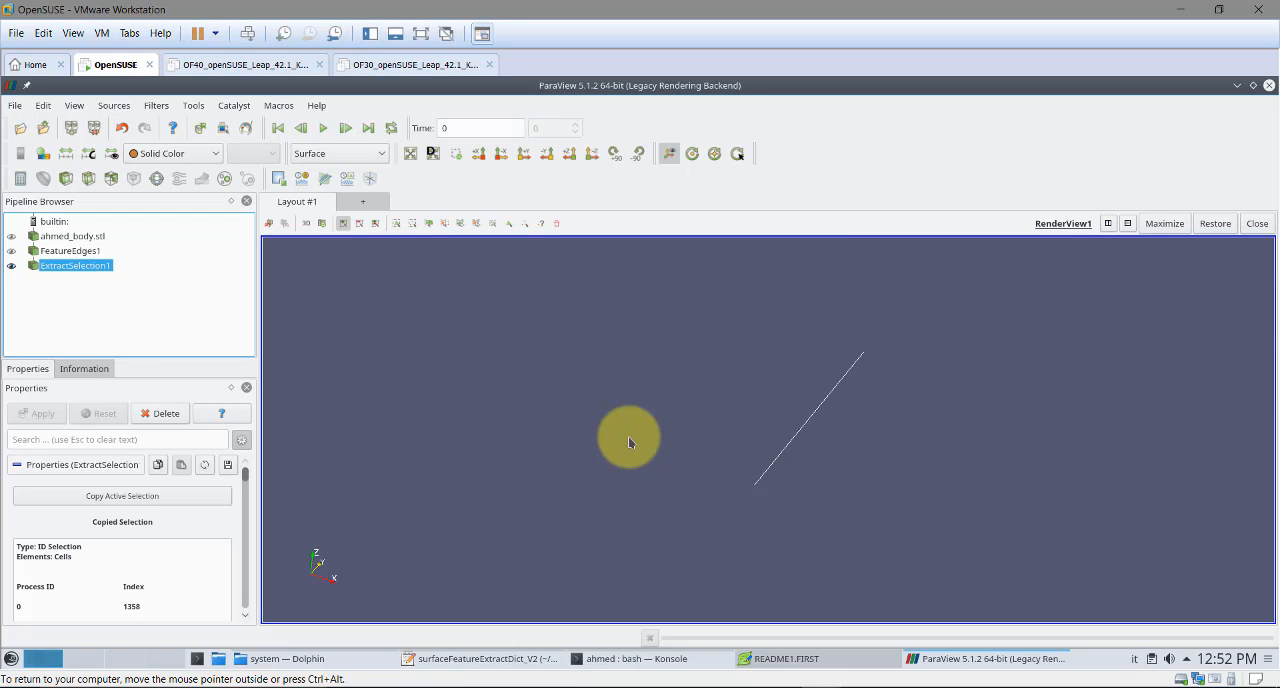
left_click(1268, 86)
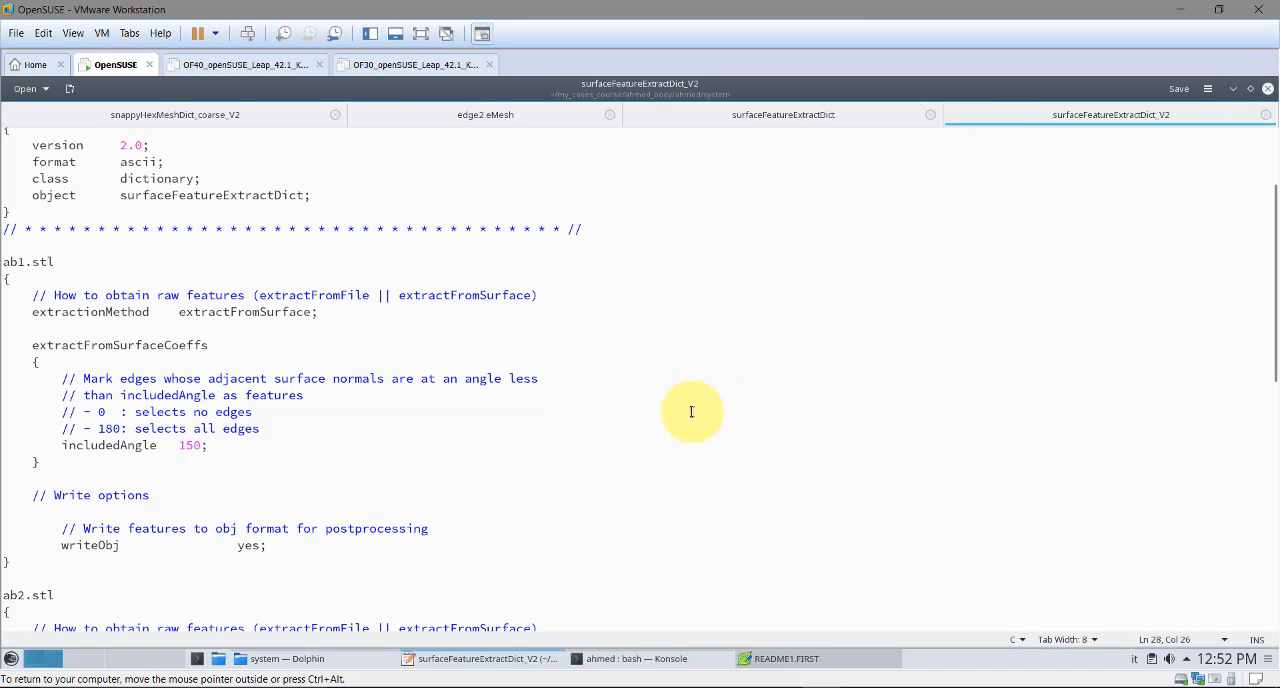
Open tet.vtk from the case's geo_ahmed folder in a text editor, examine its points and cells, and close it
left_click(287, 658)
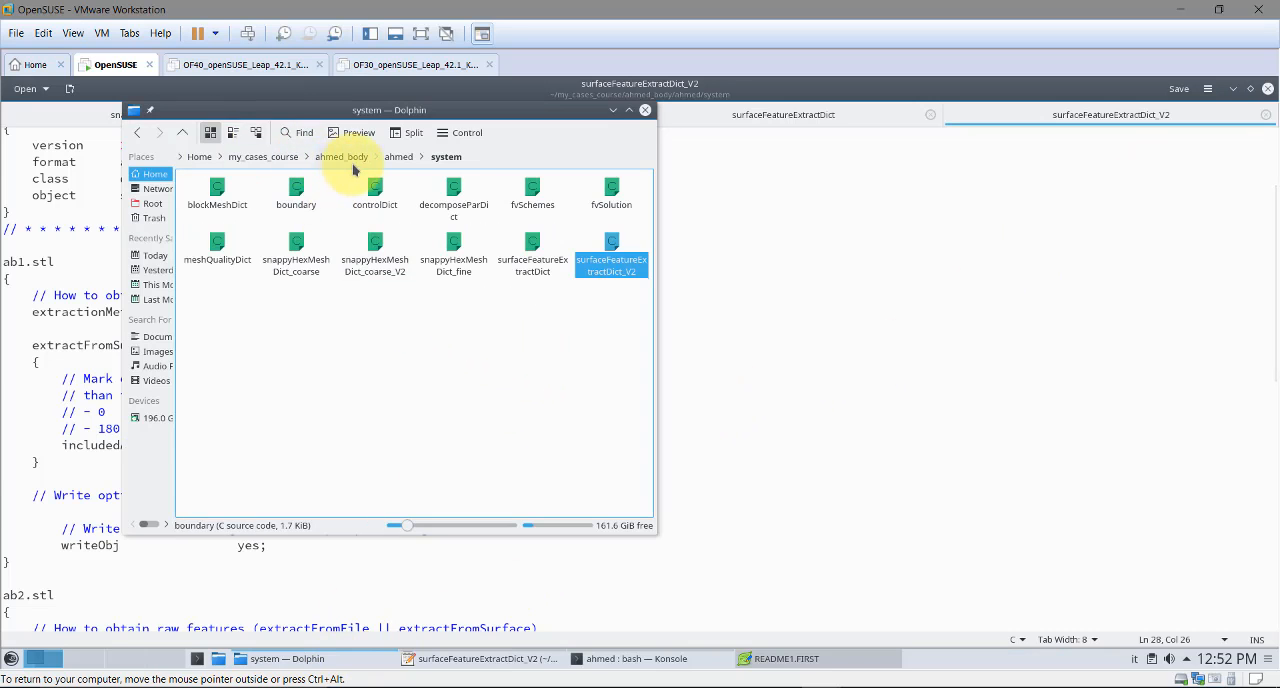
left_click(398, 157)
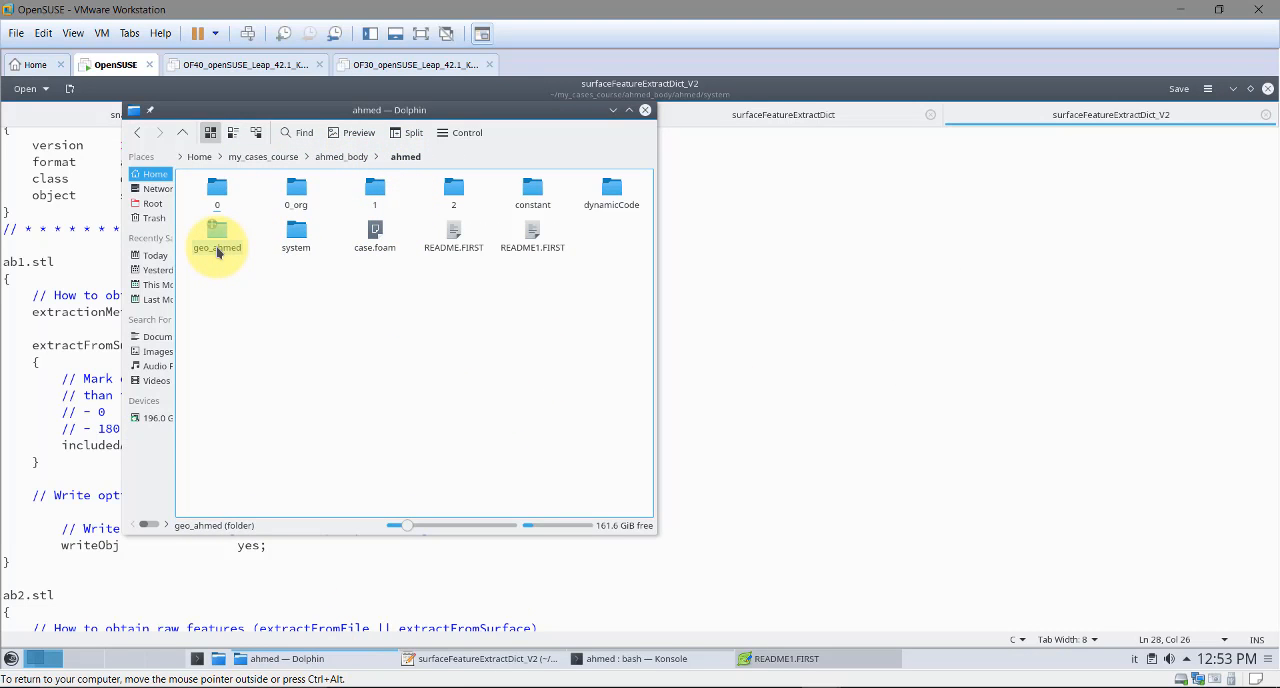
left_click(218, 250)
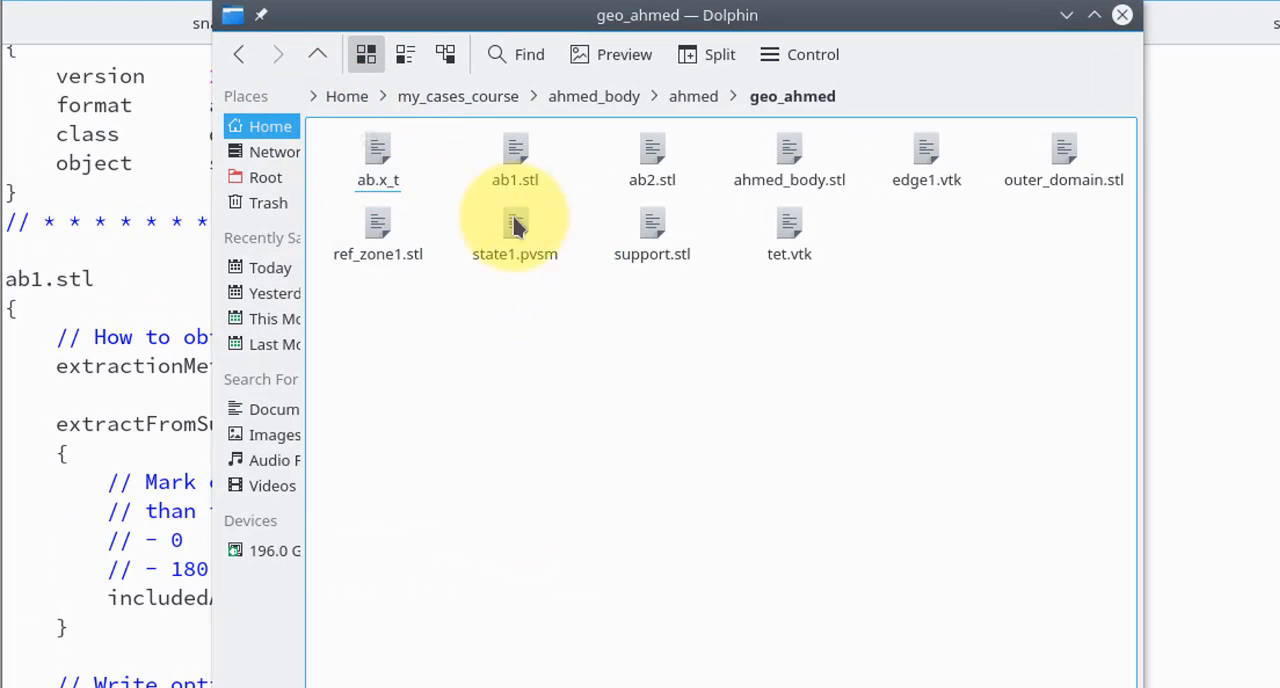
left_click(795, 260)
right_click(793, 258)
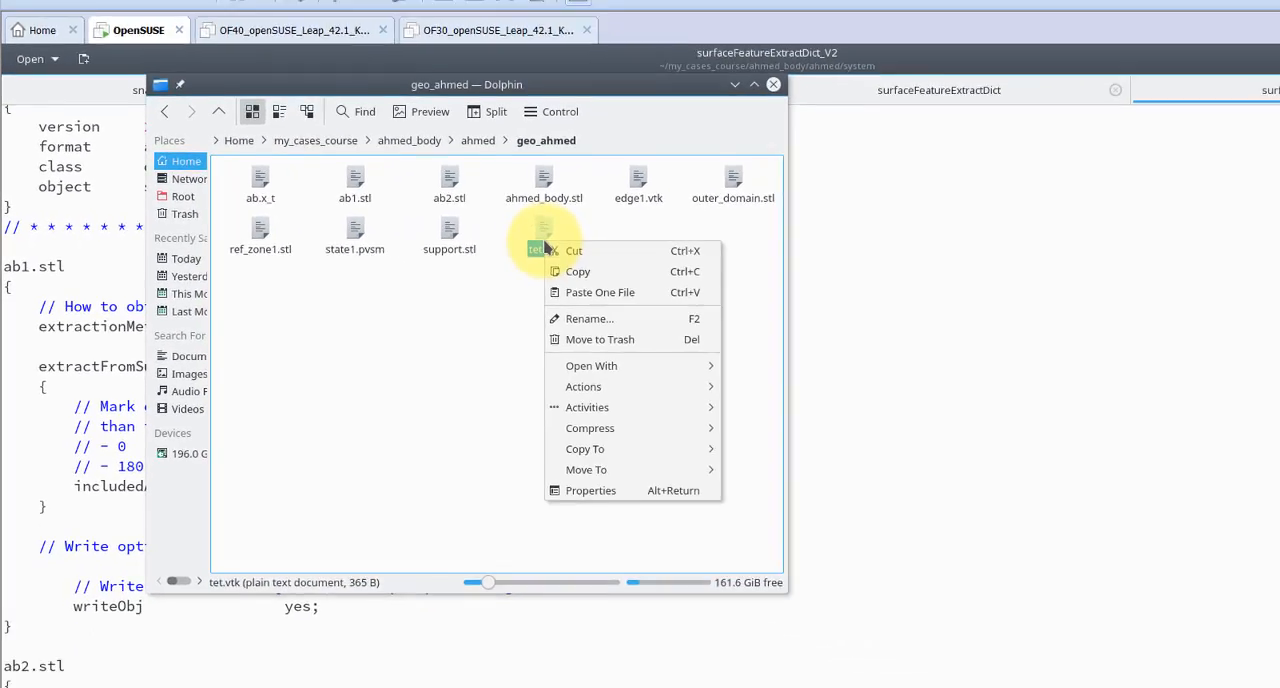
mouse_move(857, 423)
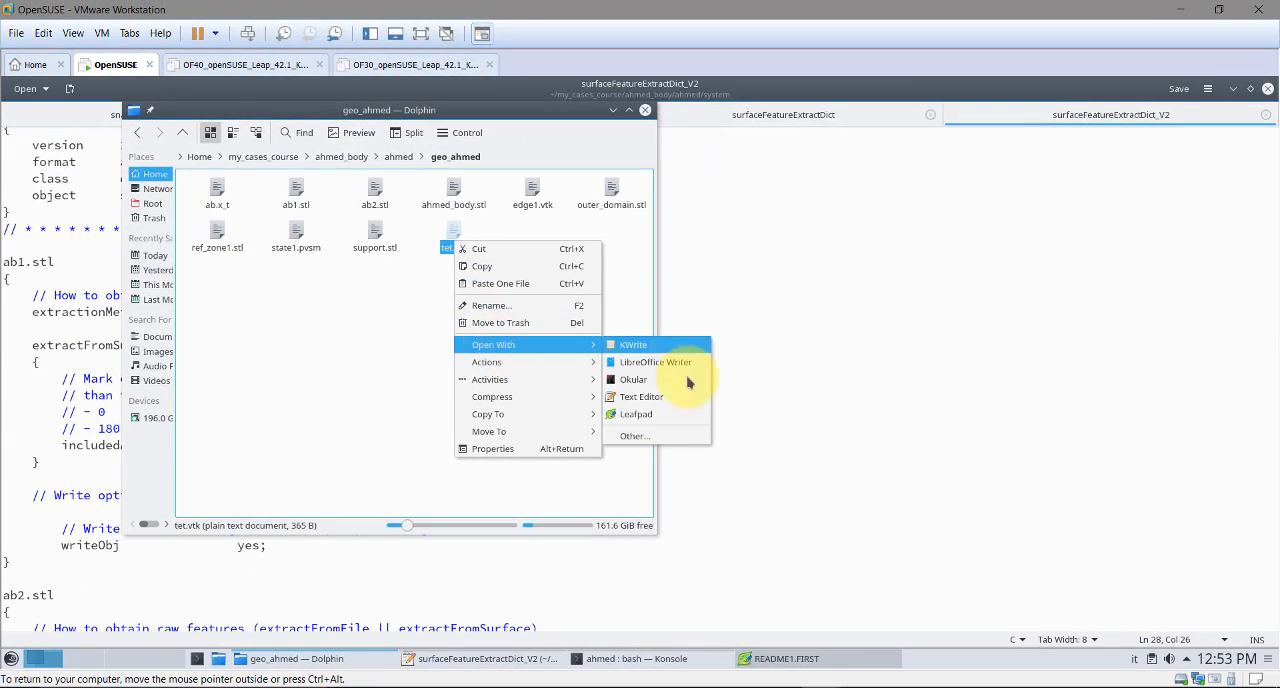
left_click(662, 414)
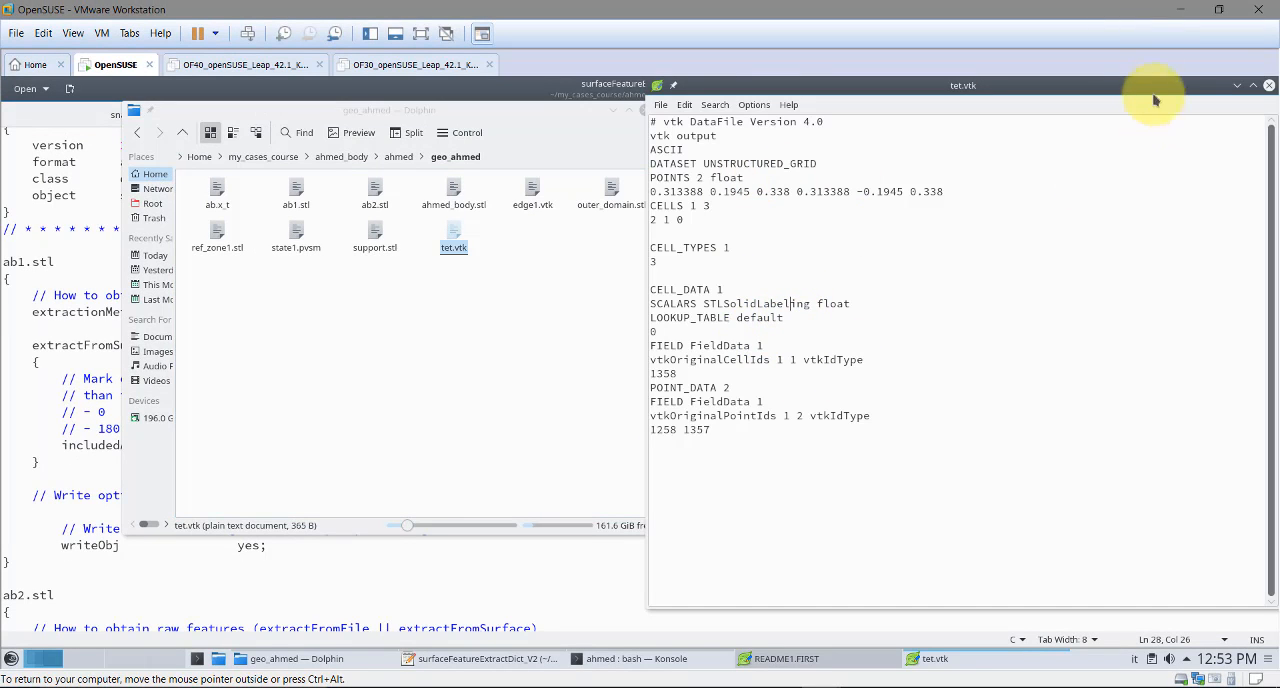
left_click(1268, 86)
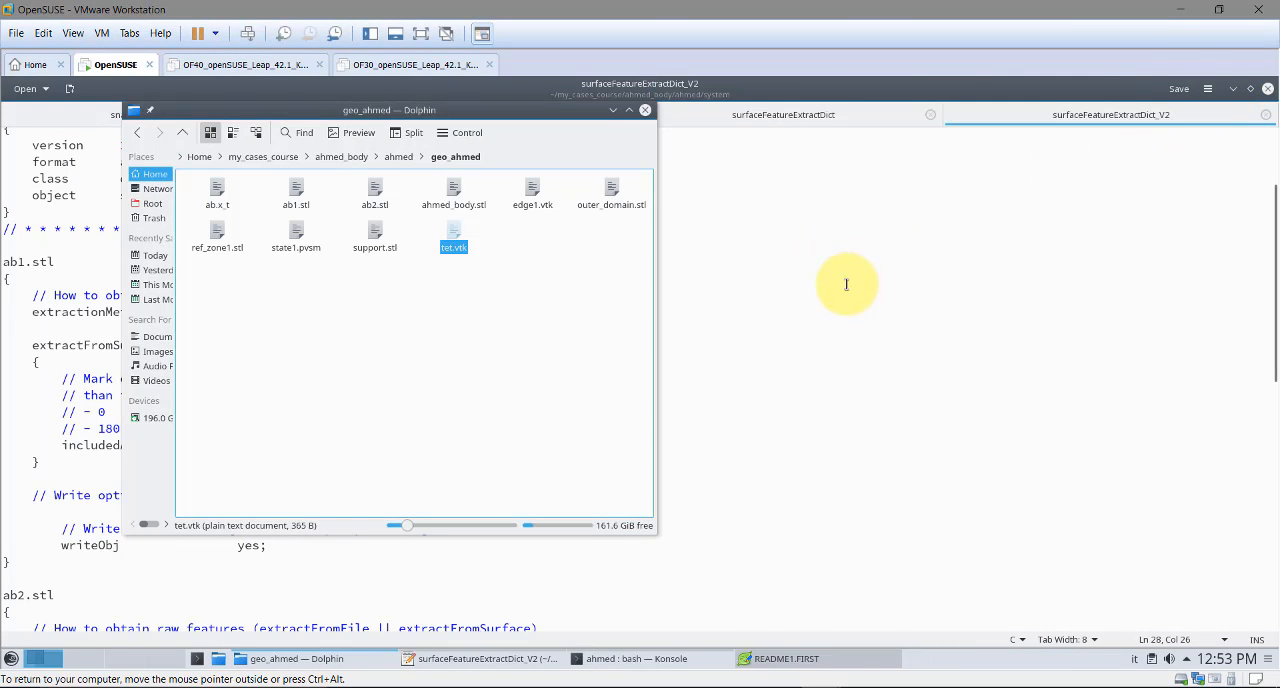
Copy the surfaceFeatureConvert command from README1.FIRST to the terminal prompt in the ahmed case folder
left_click(843, 288)
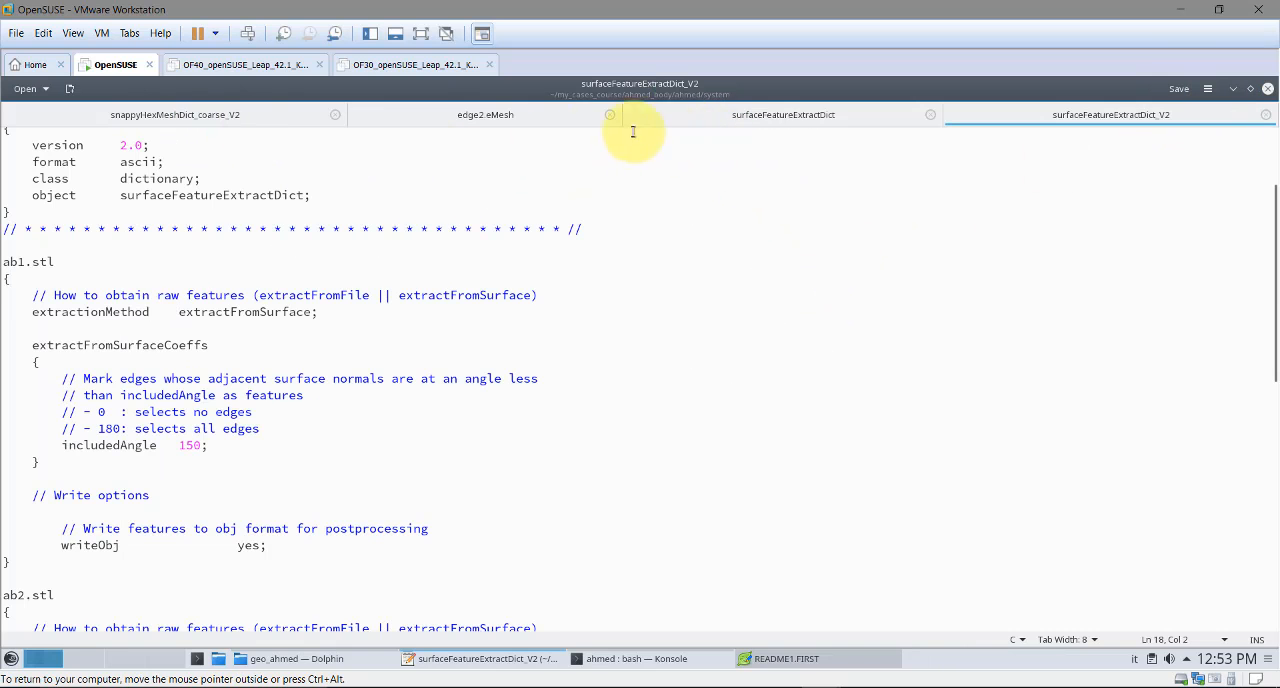
left_click(786, 658)
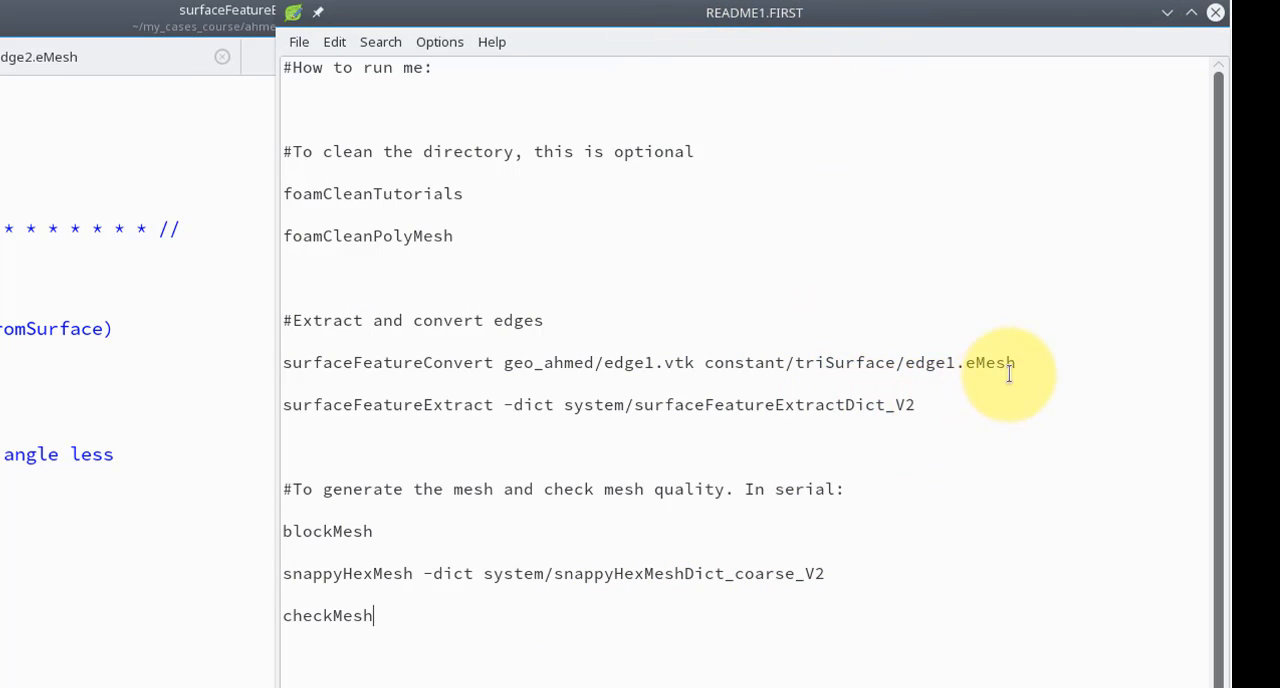
left_click_drag(1020, 363, 275, 362)
key("ctrl+c")
left_click(344, 662)
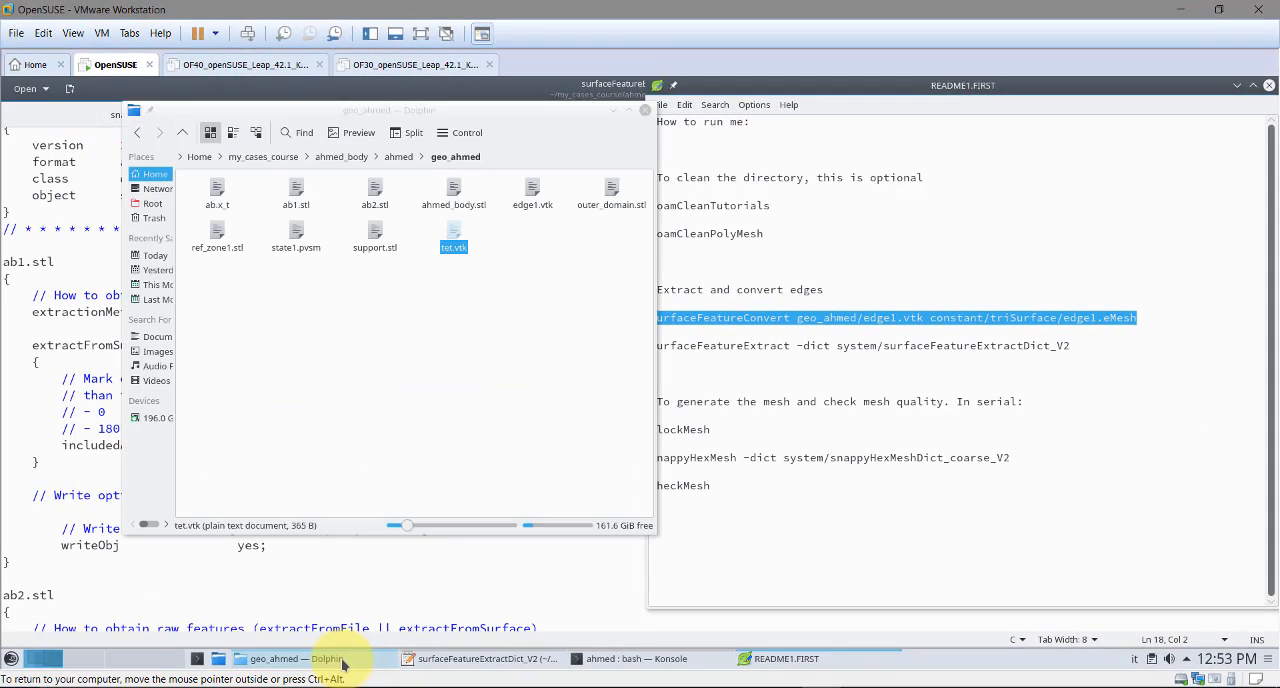
left_click(630, 660)
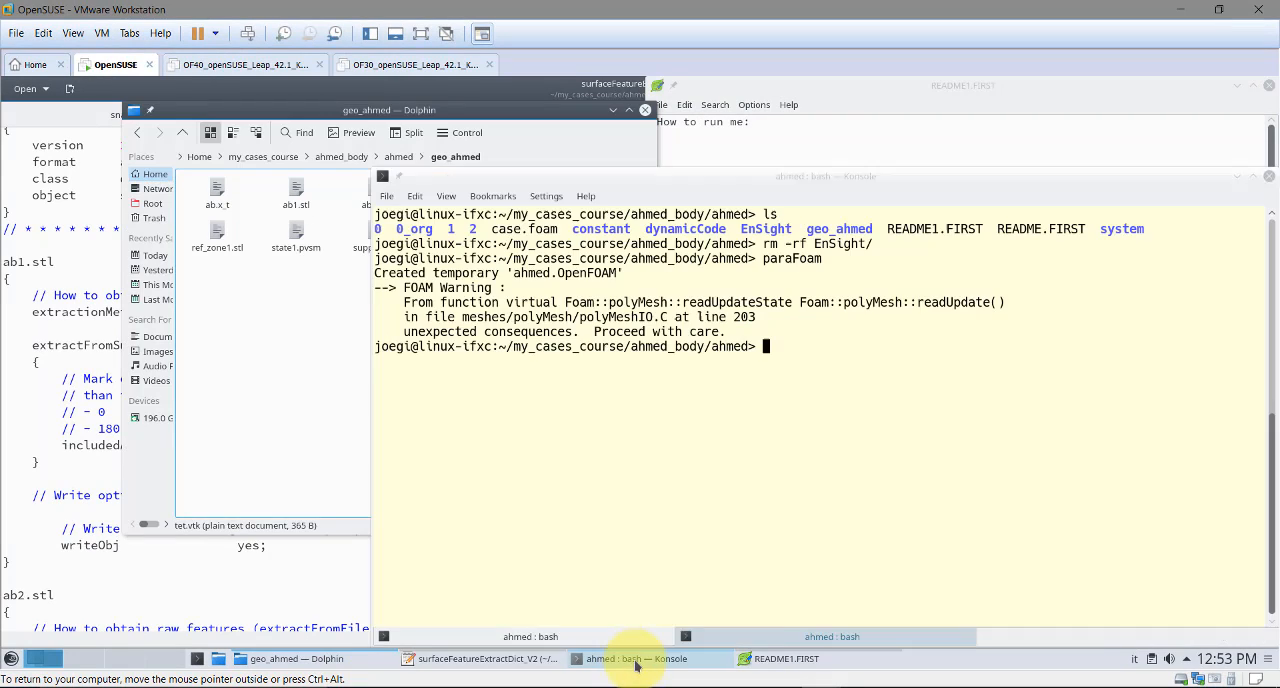
middle_click(670, 402)
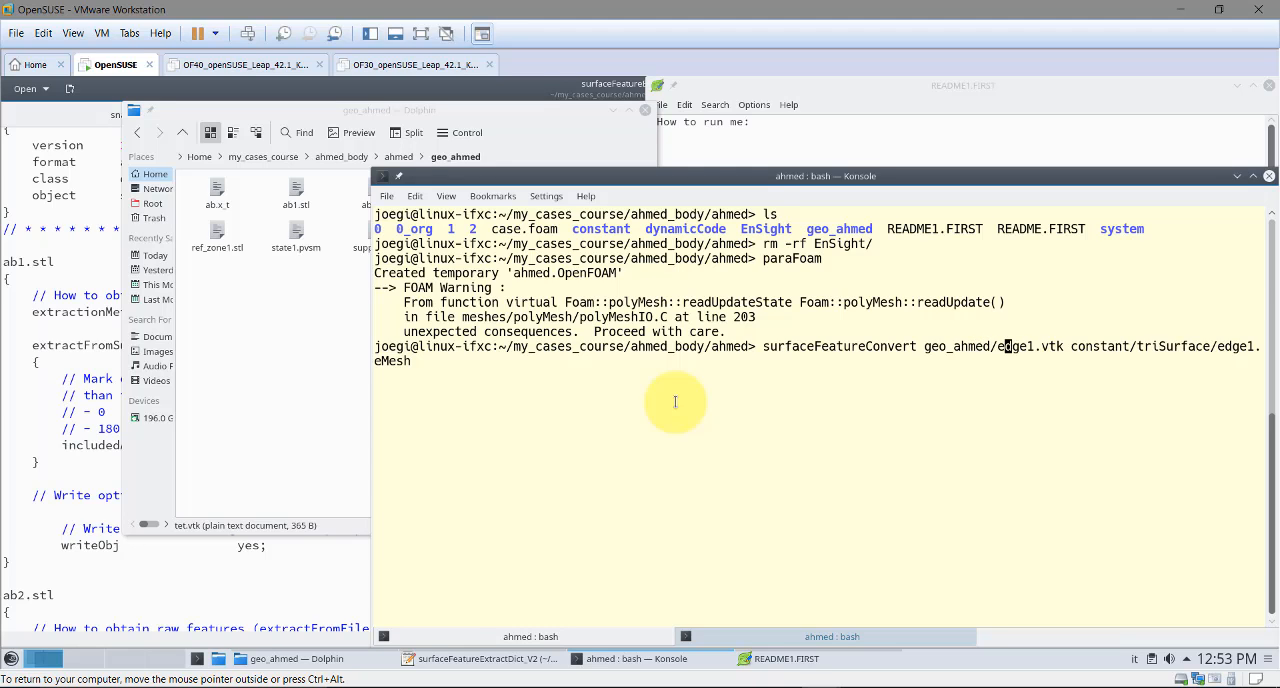
Change the command's input to geo_ahmed/tet.vtk and its output to constant/triSurface/tet.eMesh, and run the conversion
key("BackSpace")
key("BackSpace")
key("BackSpace")
key("BackSpace")
key("BackSpace")
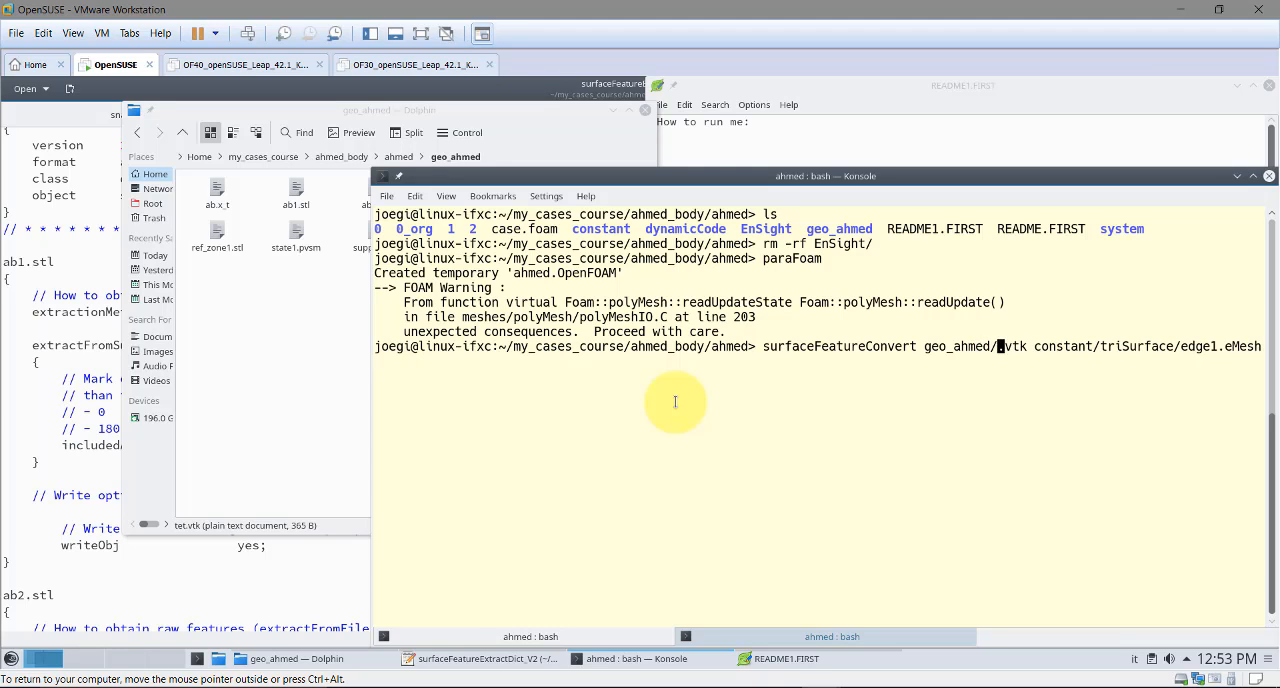
type("tet.vtk")
key("BackSpace")
key("BackSpace")
key("BackSpace")
key("BackSpace")
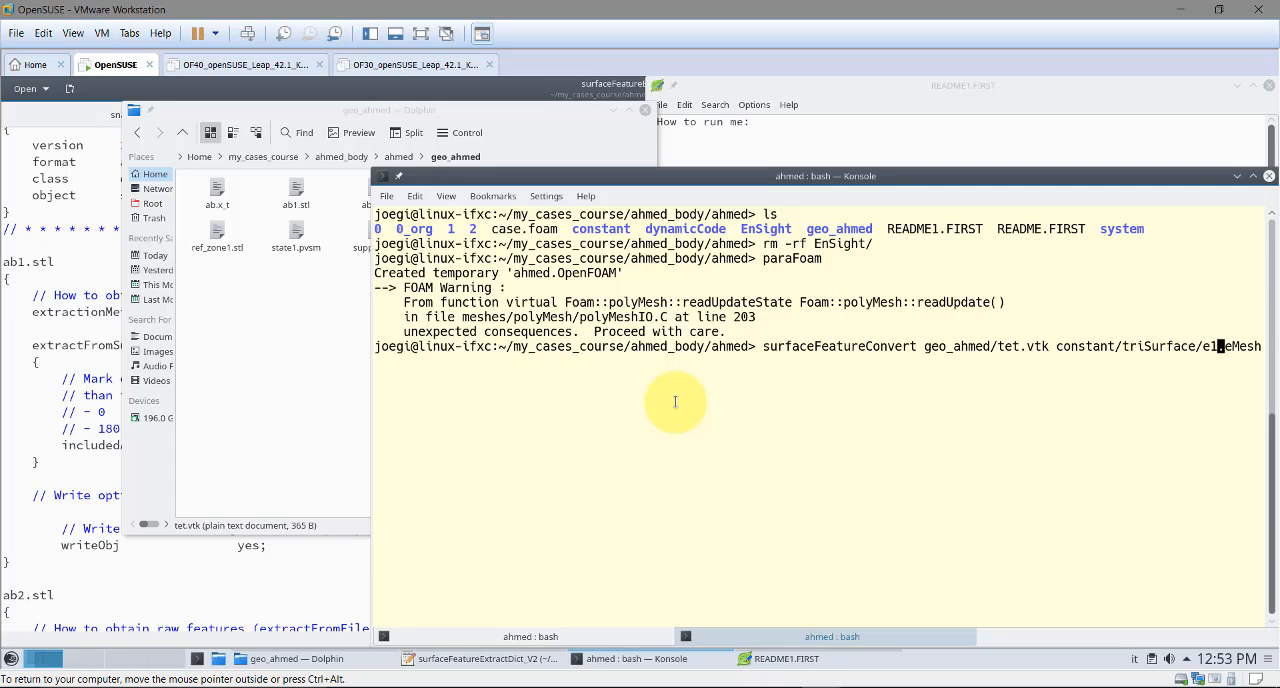
key("Return")
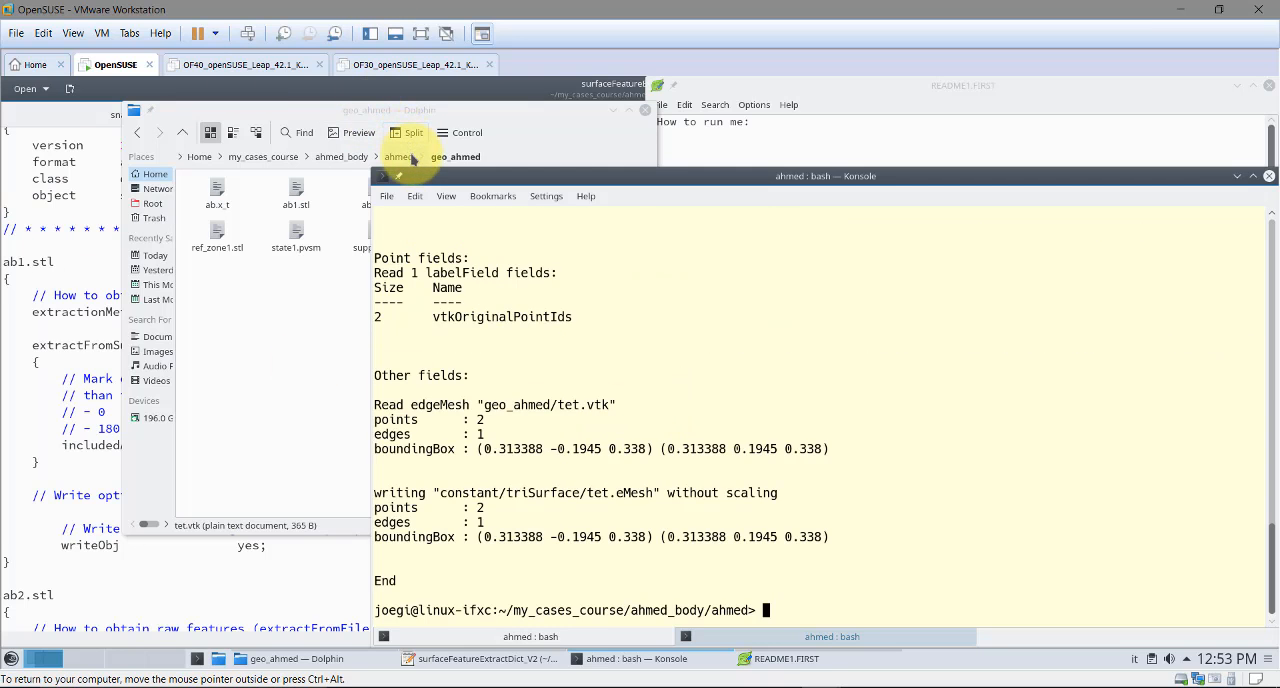
Open tet.eMesh from constant/triSurface in the text editor, examine its points and edges, and close it
left_click(413, 158)
left_click(529, 194)
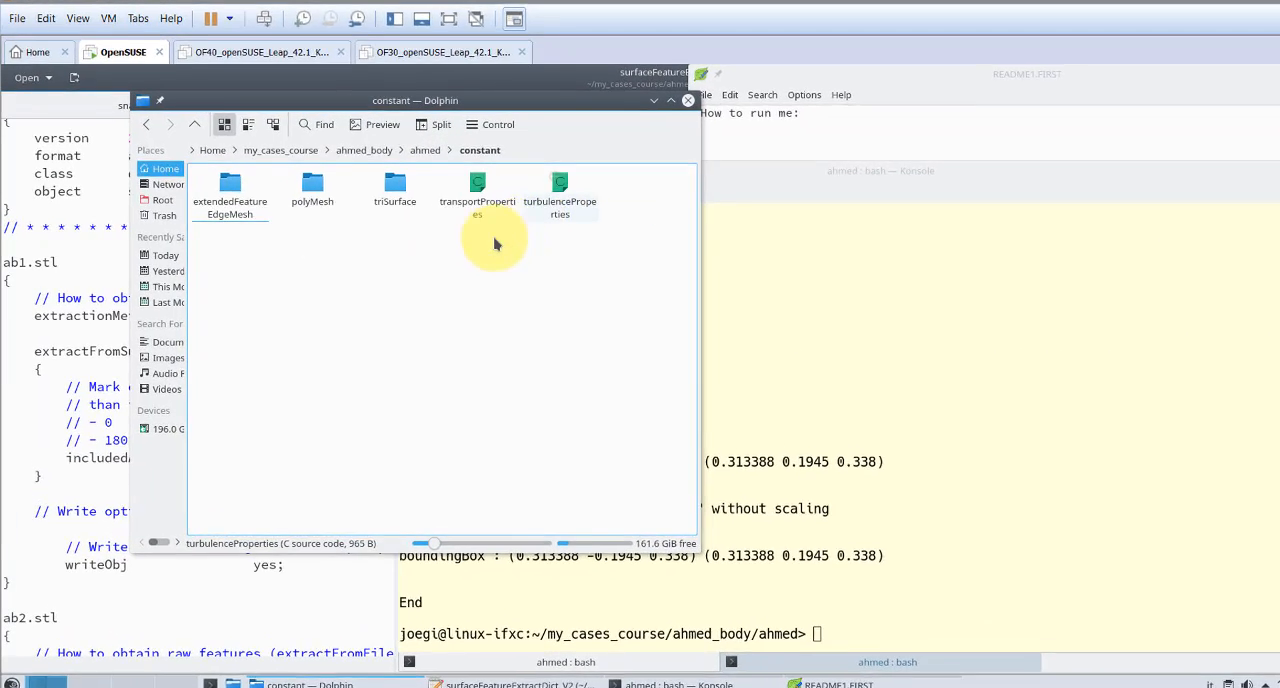
left_click(395, 186)
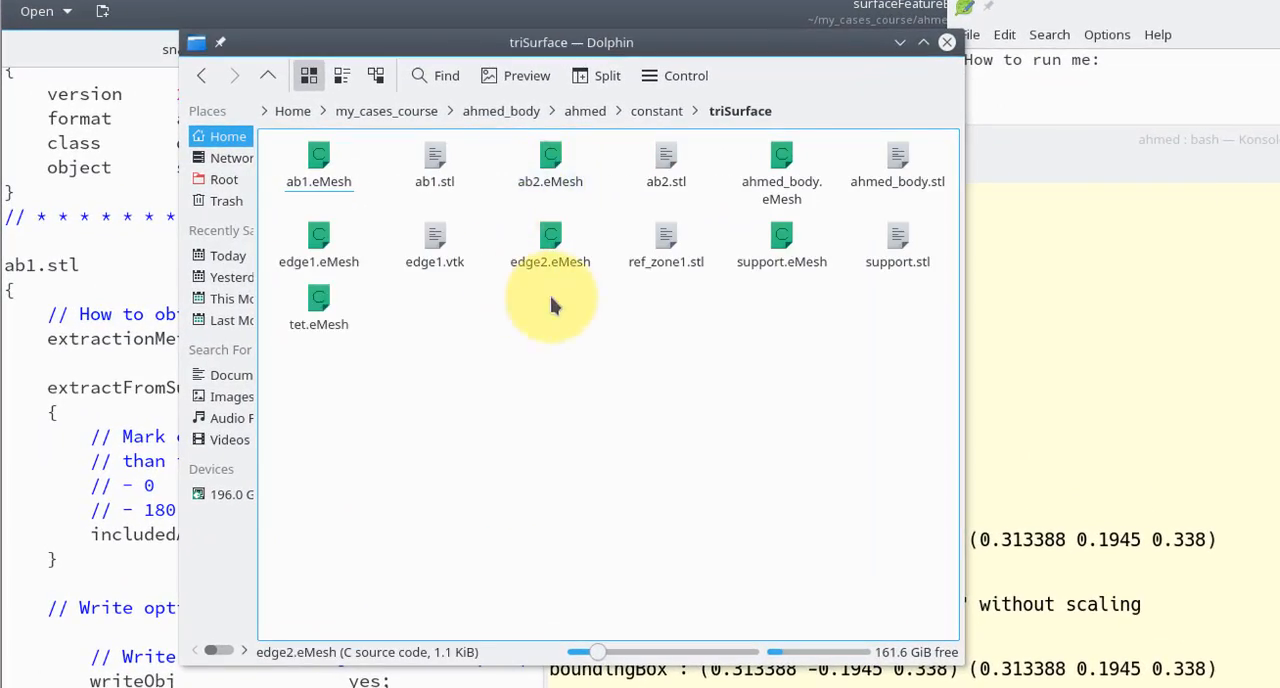
right_click(336, 341)
mouse_move(360, 474)
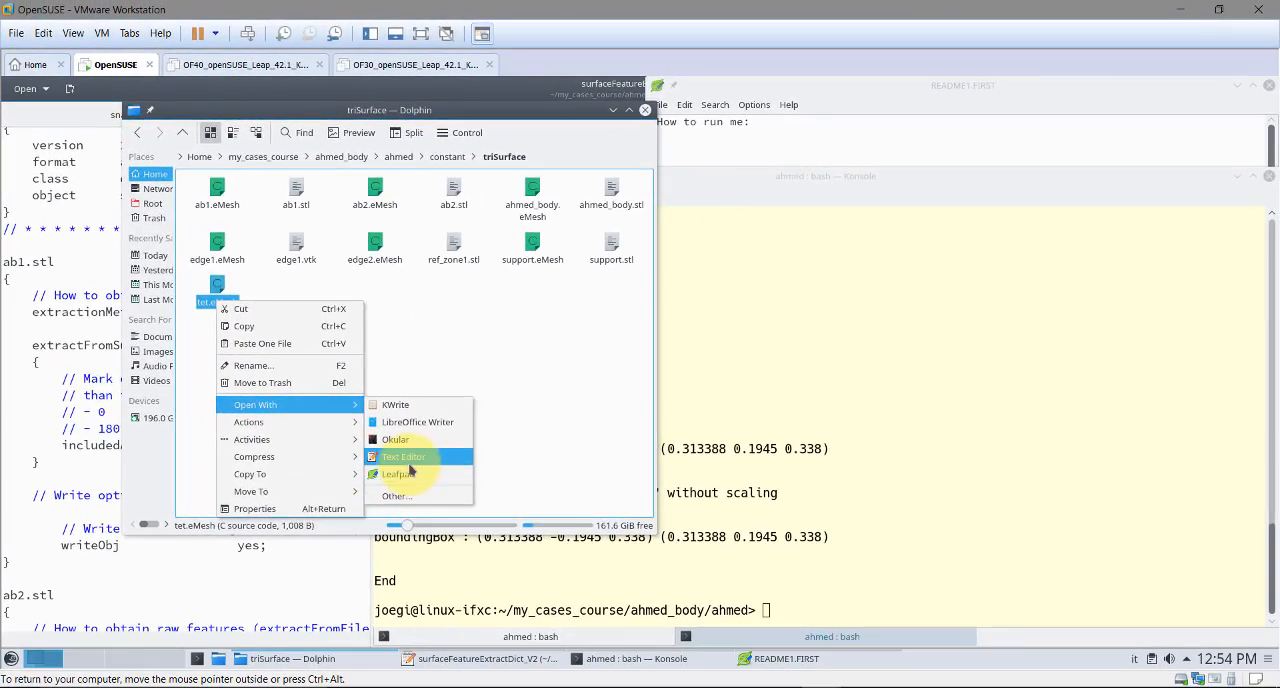
left_click(470, 493)
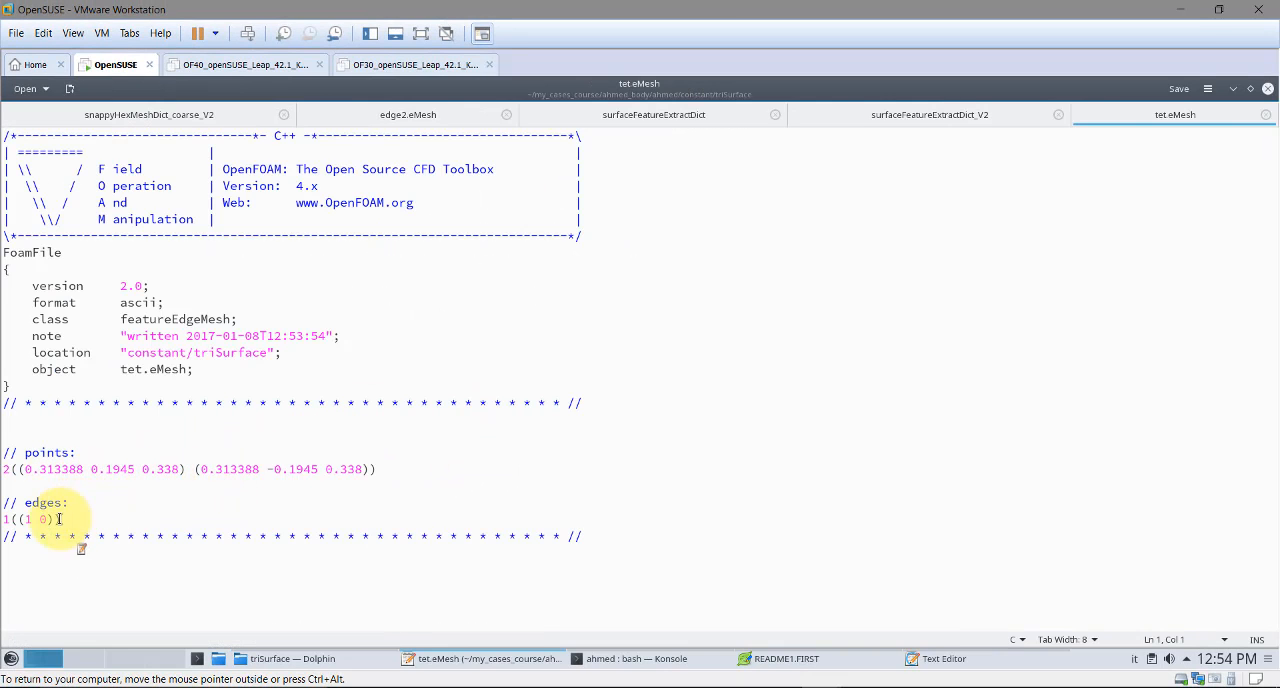
left_click(1266, 115)
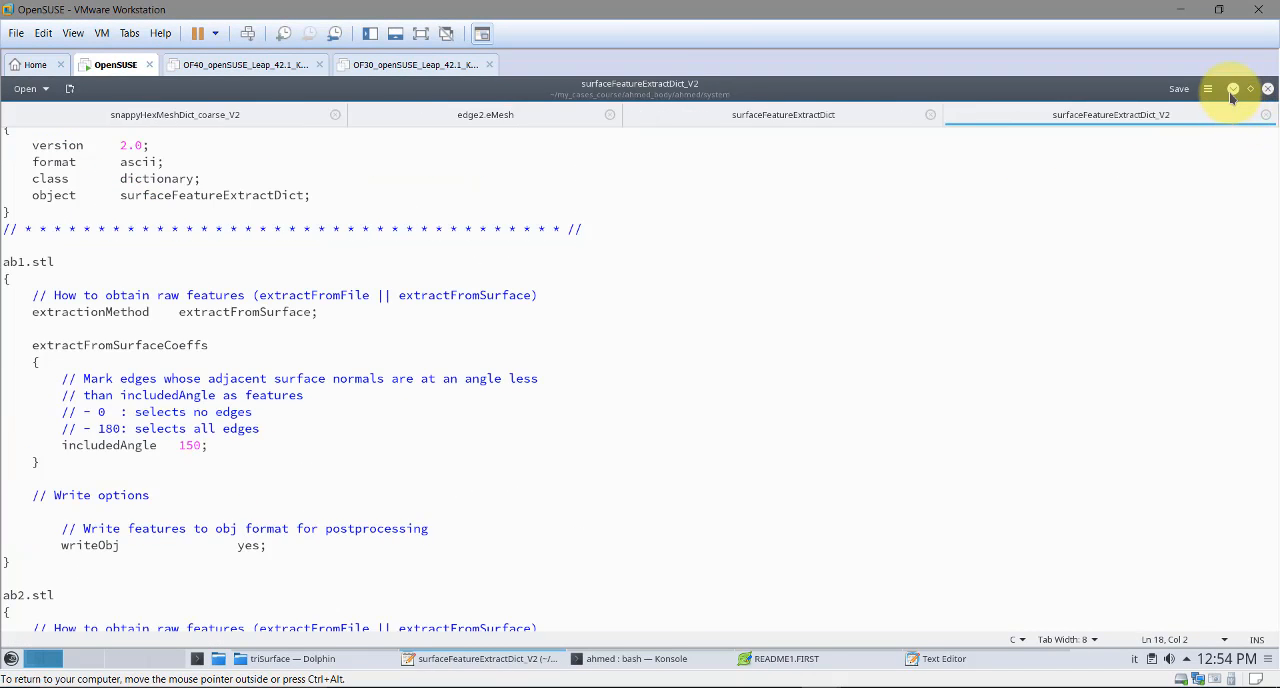
left_click(1233, 90)
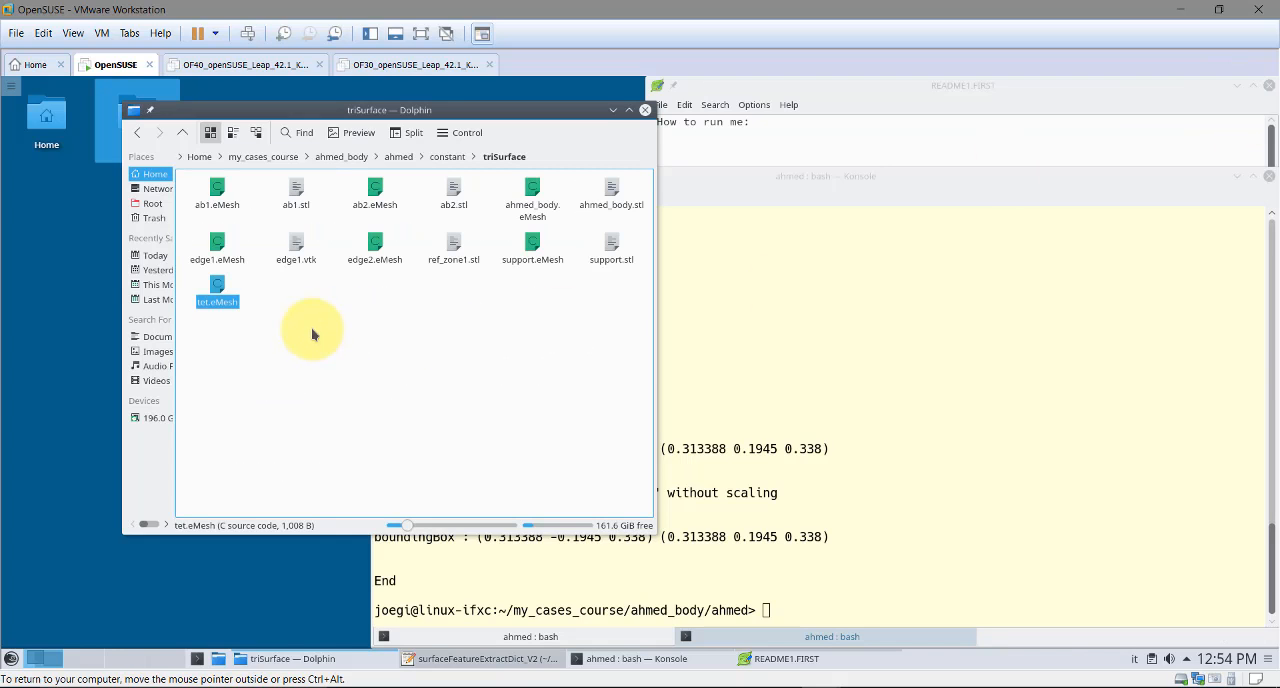
Move tet.eMesh in the constant/triSurface folder to the trash
left_click_drag(280, 346, 229, 322)
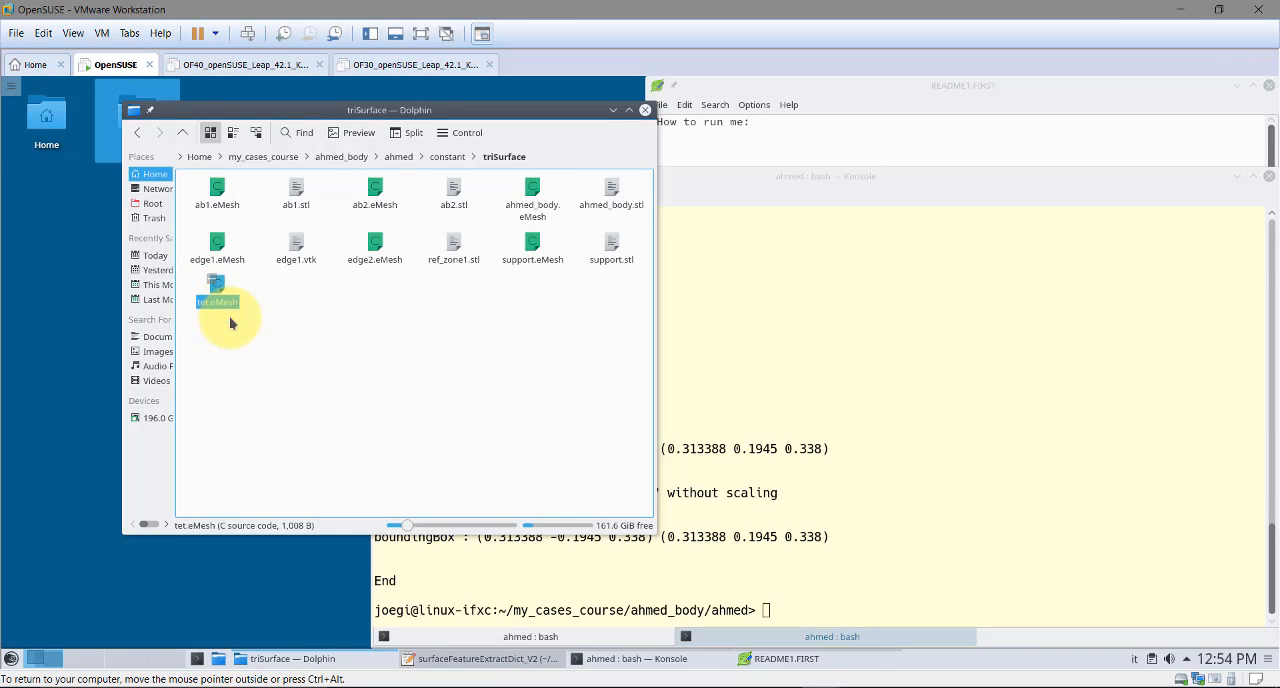
key("Delete")
left_click(469, 408)
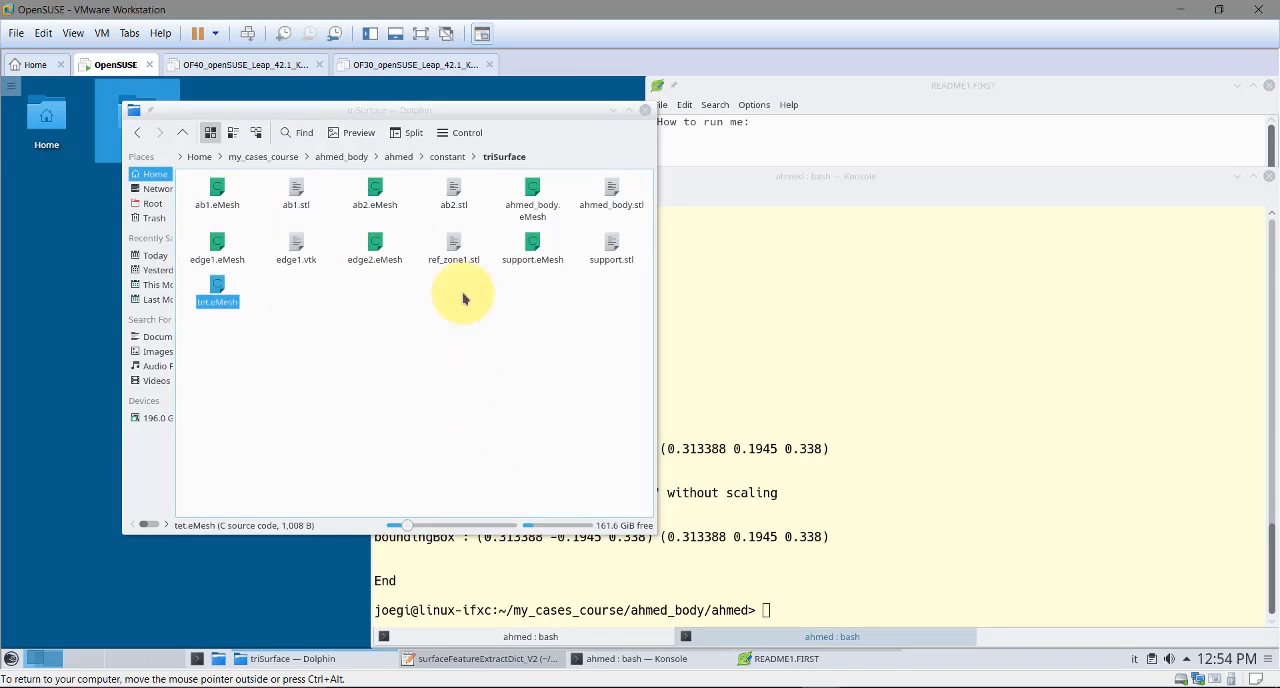
Move tet.vtk in the case's geo_ahmed folder to the trash and return to the ahmed folder
left_click(446, 160)
left_click(399, 157)
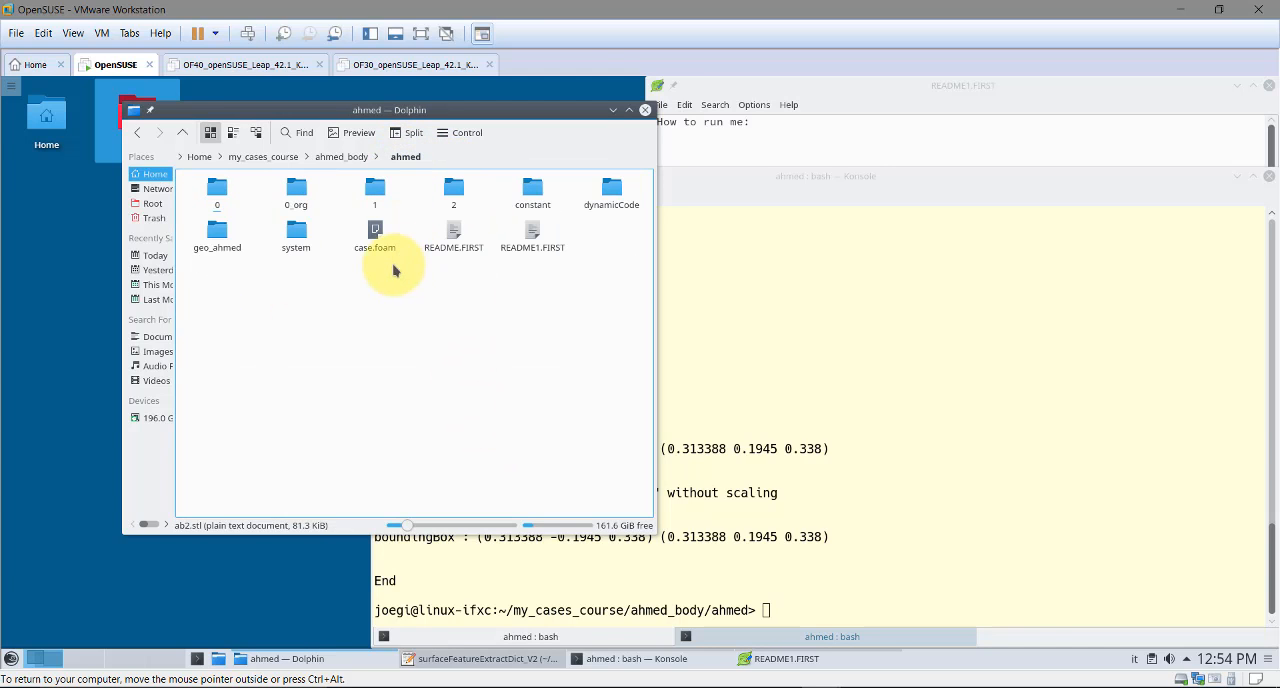
double_click(222, 247)
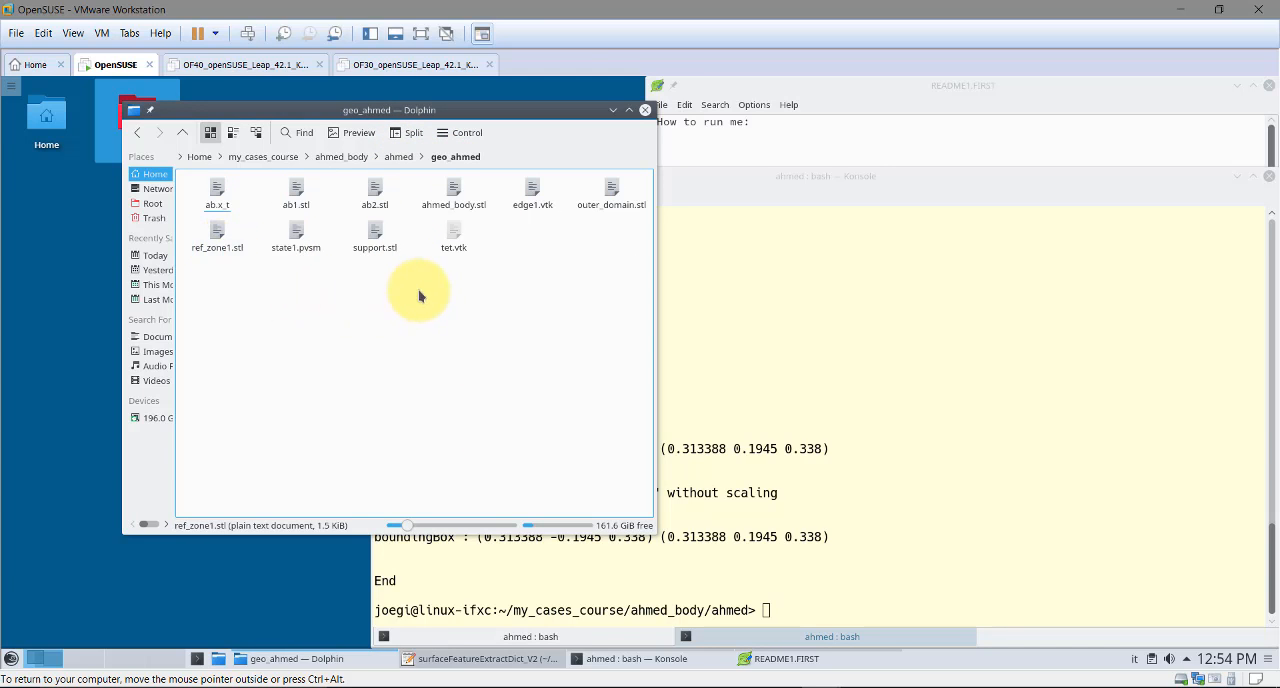
left_click(456, 234)
key("Delete")
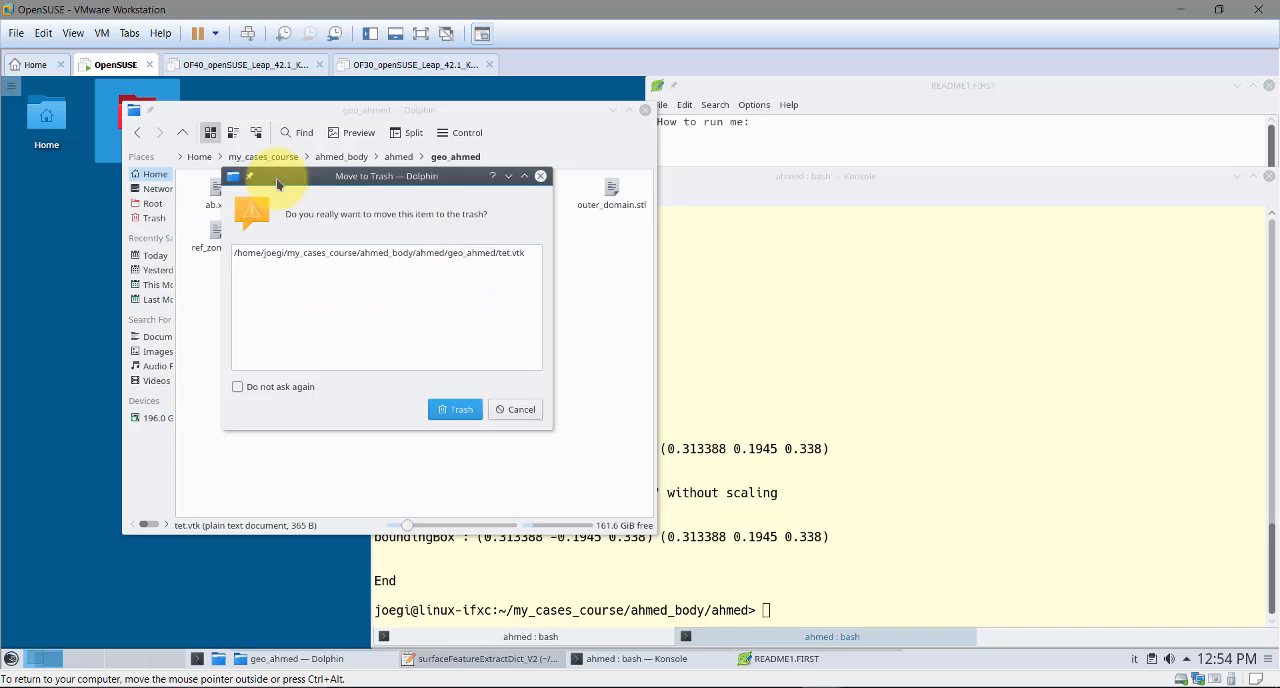
left_click(476, 401)
left_click(184, 133)
Clear the terminal and list the contents of the ahmed case folder
left_click(821, 357)
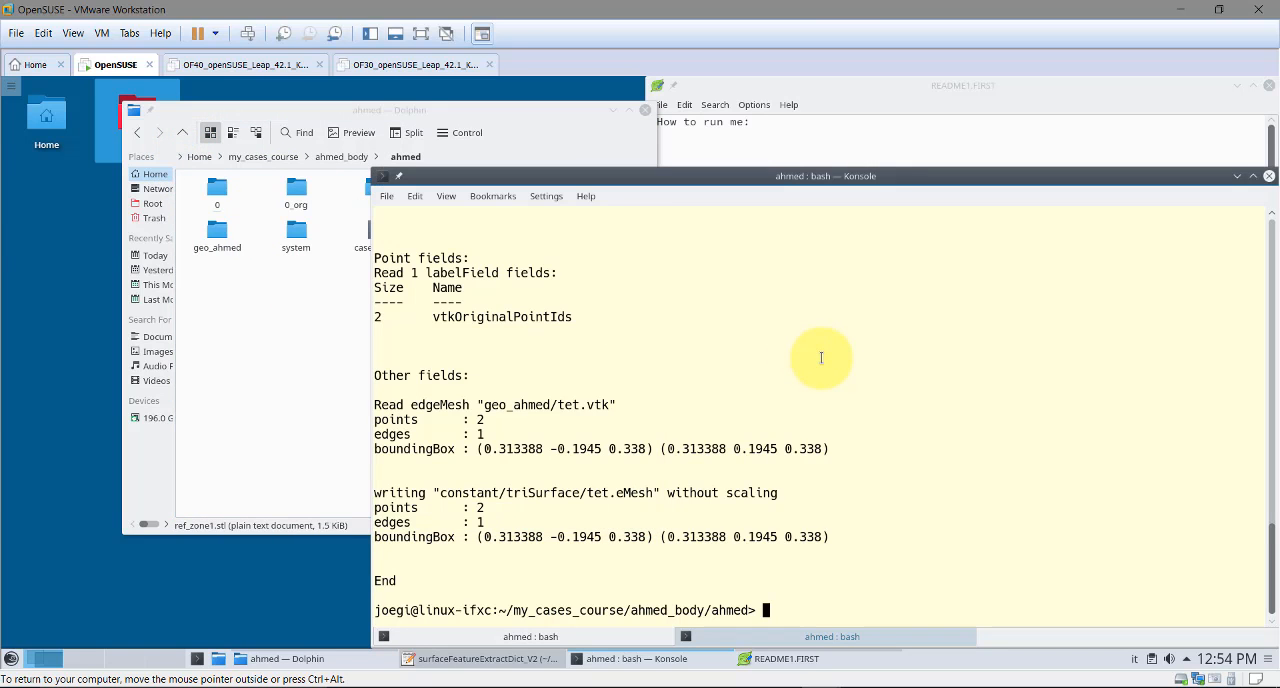
type("clear")
key("Return")
type("ls")
key("Return")
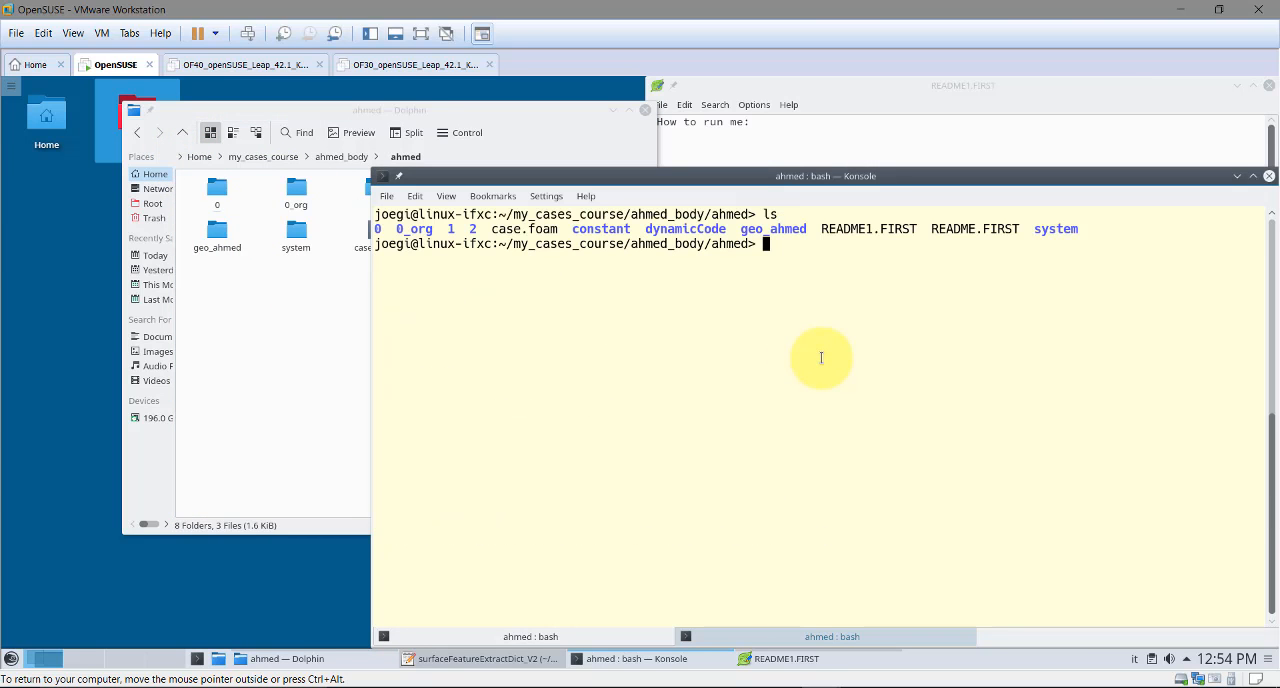
Run surfaceFeatureExtract -dict system/surfaceFeatureExtractDict_V2 in the terminal, copying the command from README1.FIRST
left_click(1110, 92)
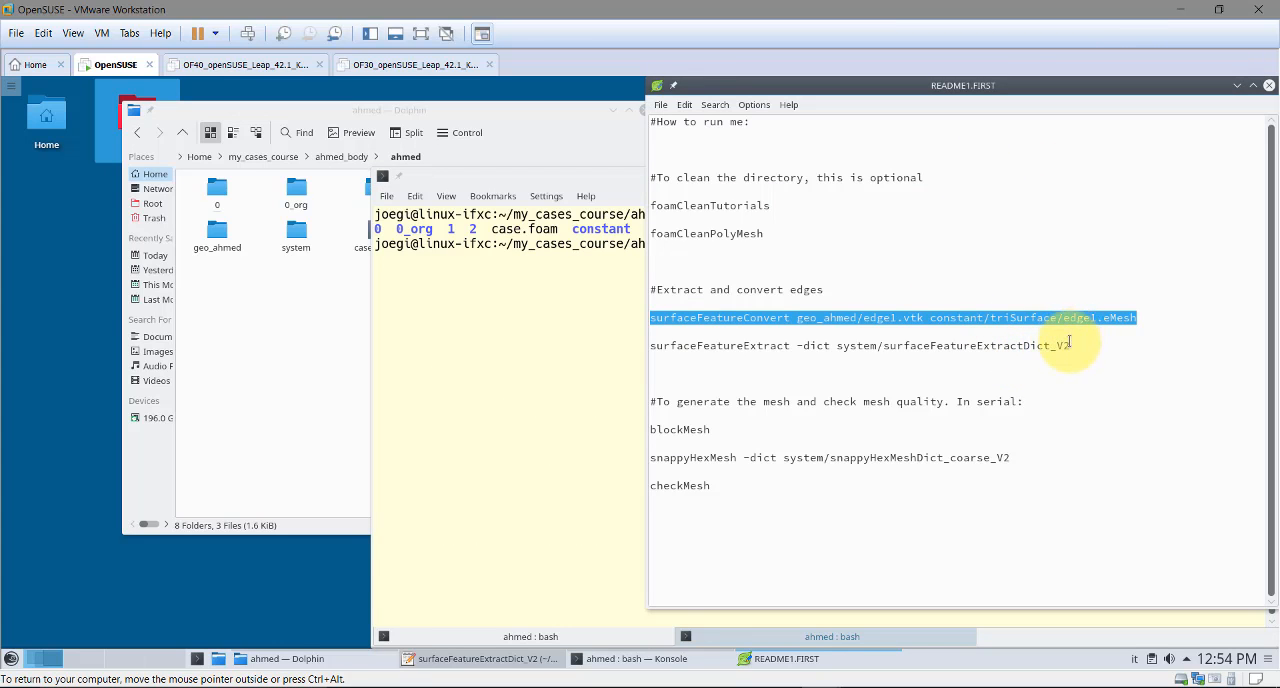
left_click_drag(1081, 346, 651, 345)
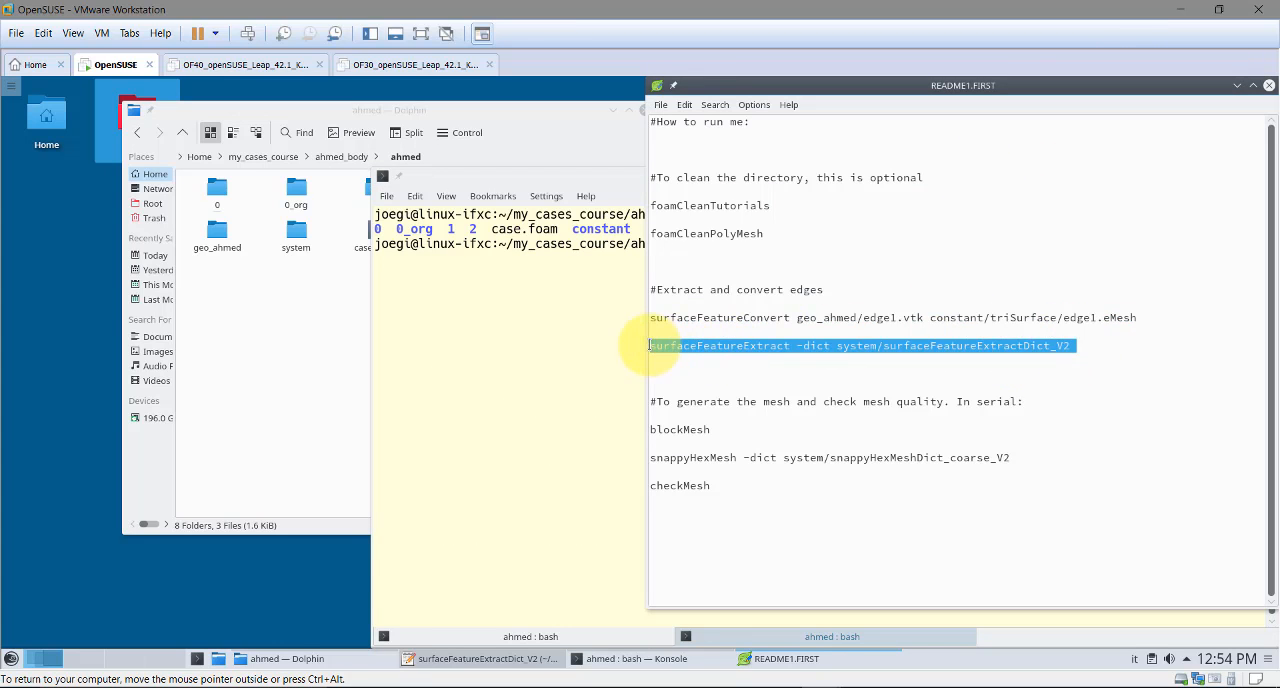
left_click(597, 348)
middle_click(599, 347)
key("Return")
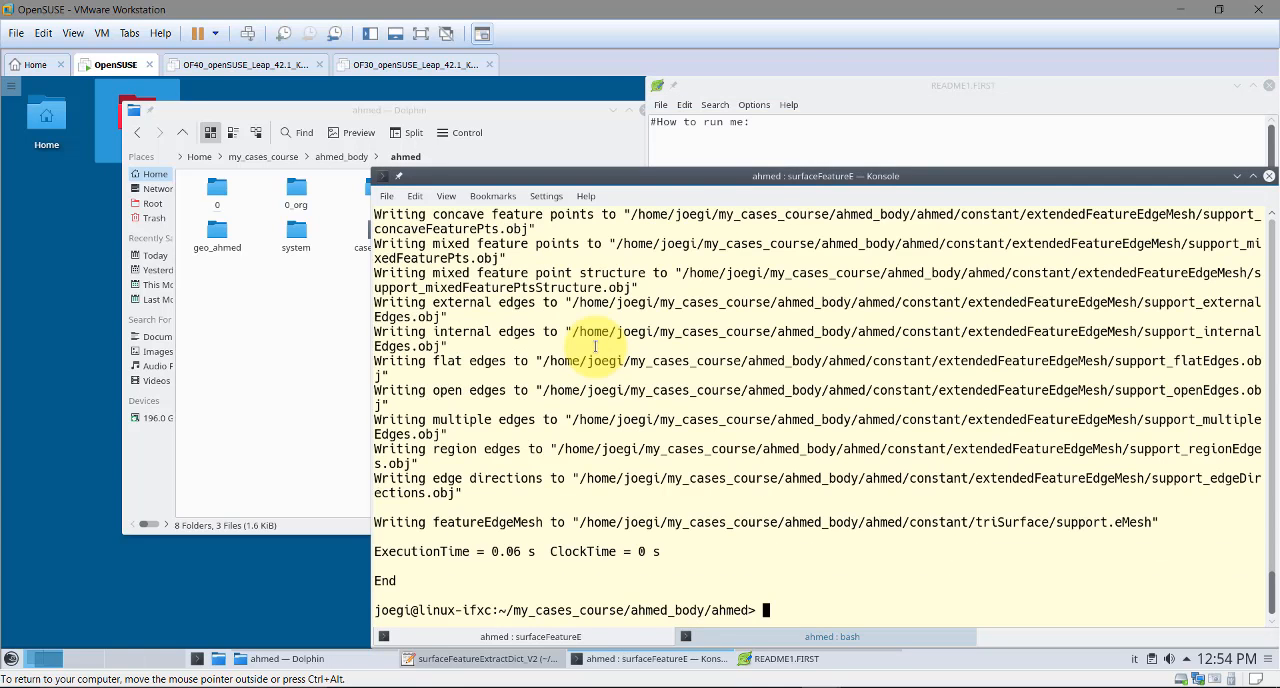
Review the snappyHexMesh command in README1.FIRST and the surface entries in surfaceFeatureExtractDict_V2
left_click(970, 87)
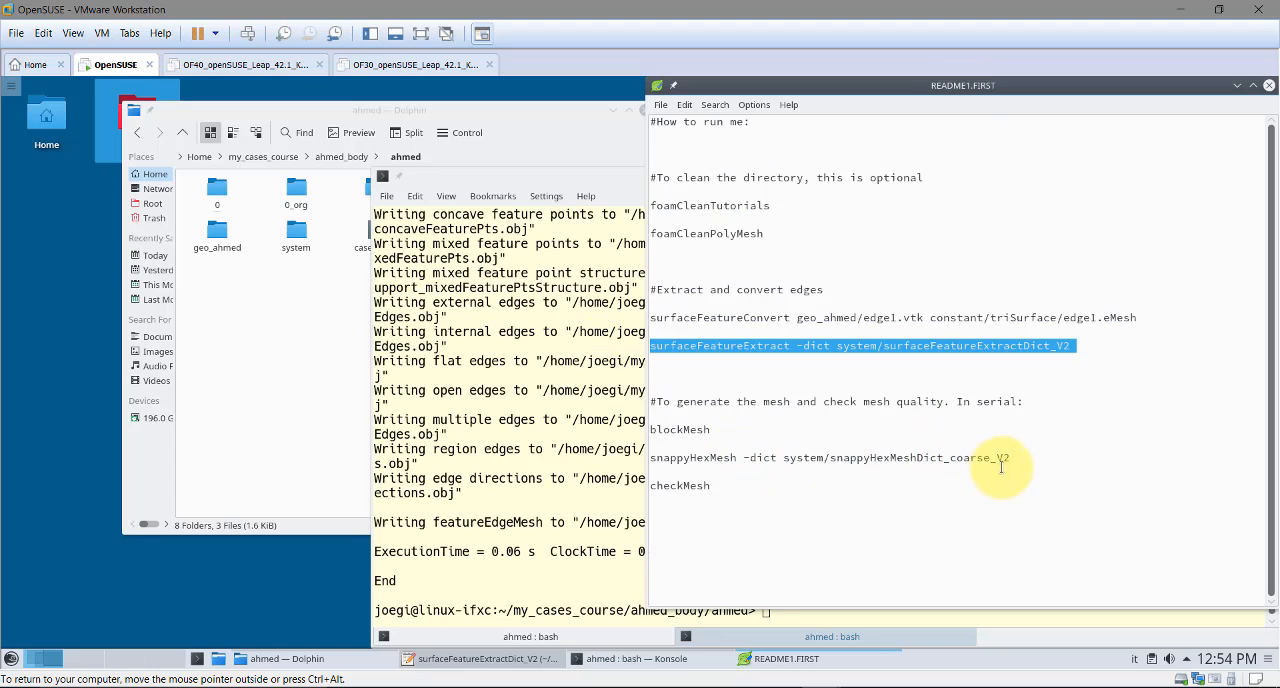
left_click_drag(1018, 459, 660, 458)
left_click(960, 442)
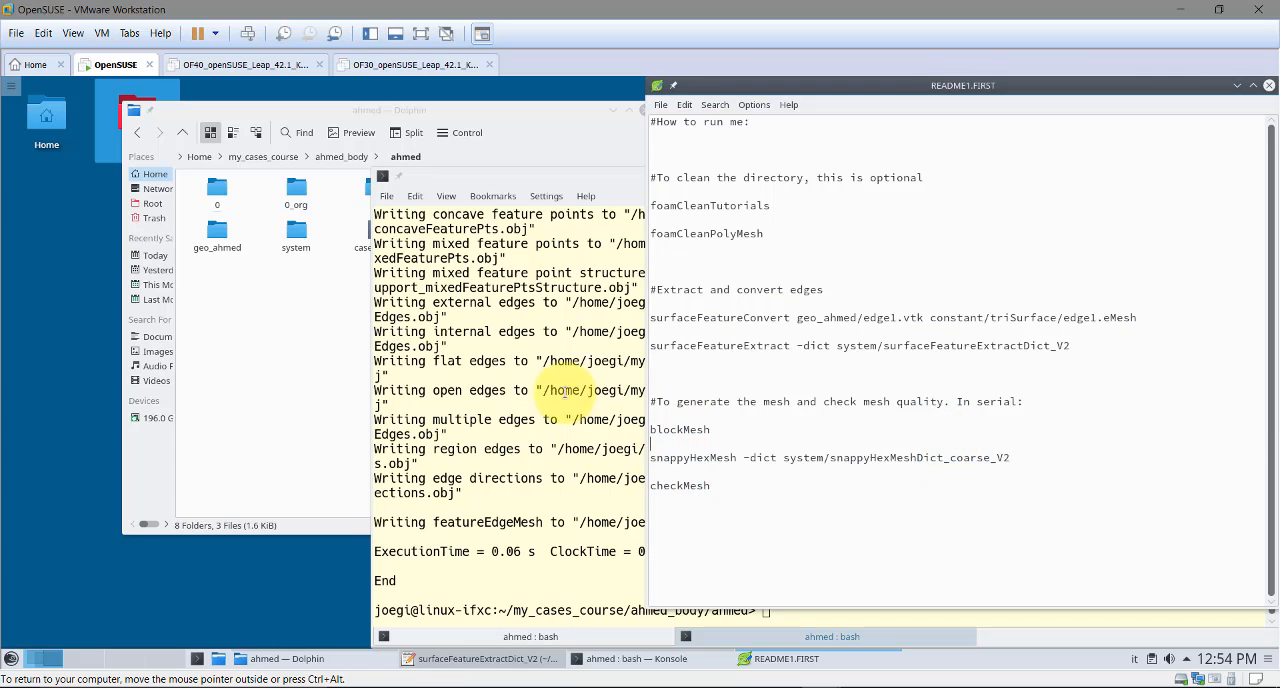
left_click(505, 660)
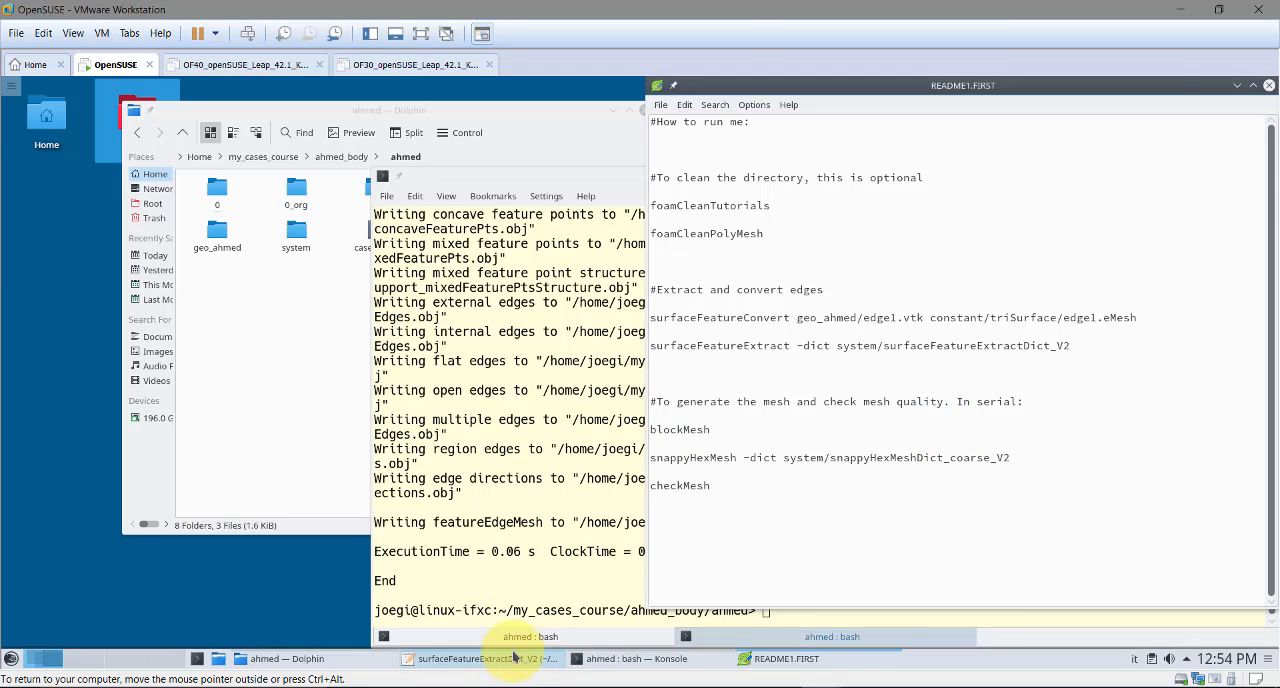
left_click_drag(1271, 251, 1237, 514)
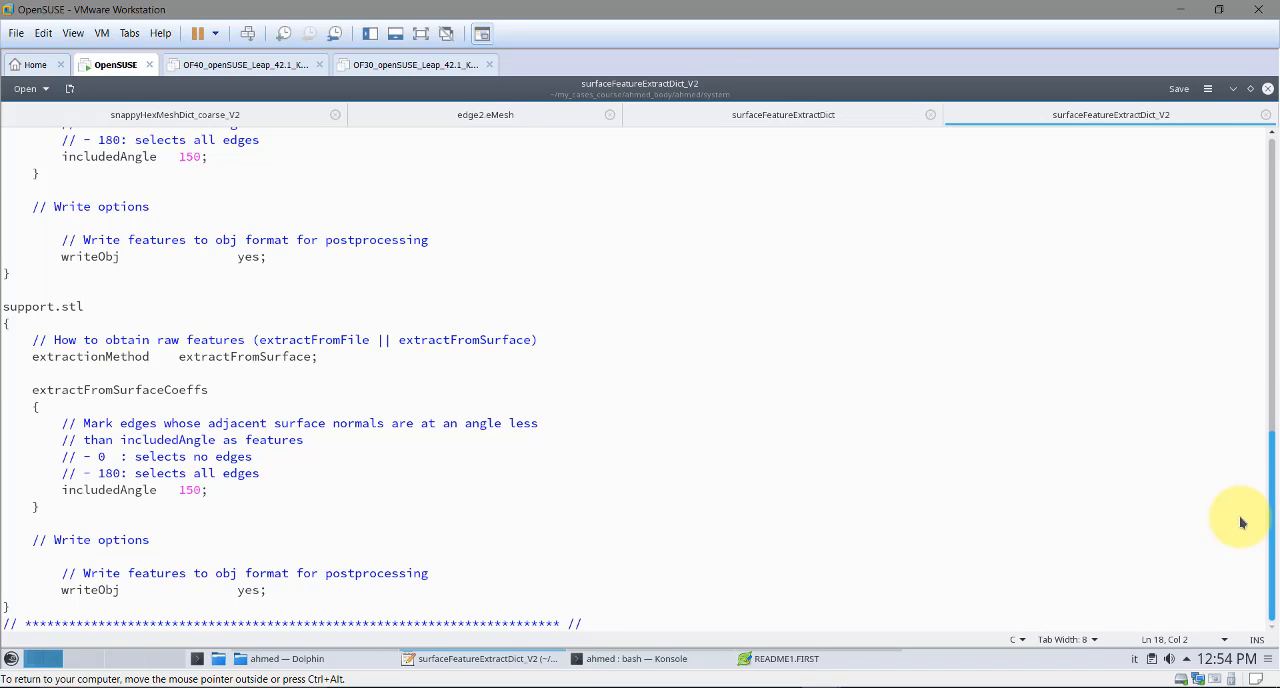
left_click_drag(1240, 522, 1246, 300)
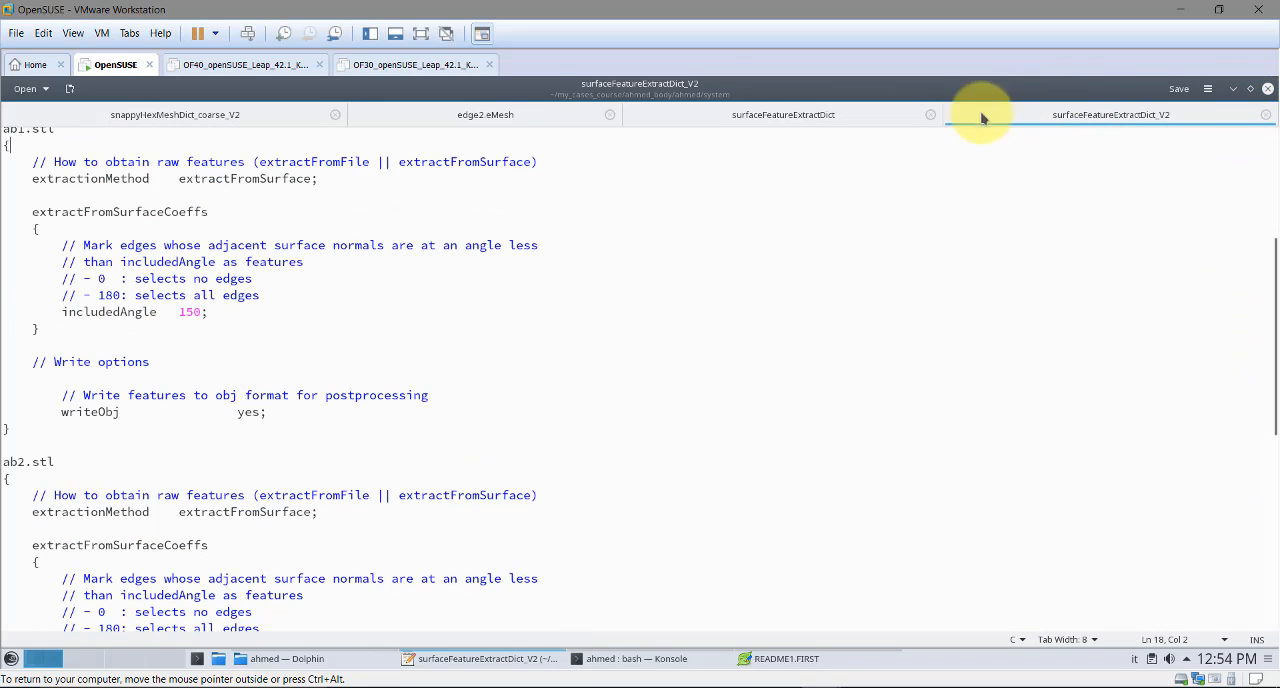
Examine the feature edge levels and the refinementSurfaces entry for ahmed1 in snappyHexMeshDict_coarse_V2
left_click(229, 114)
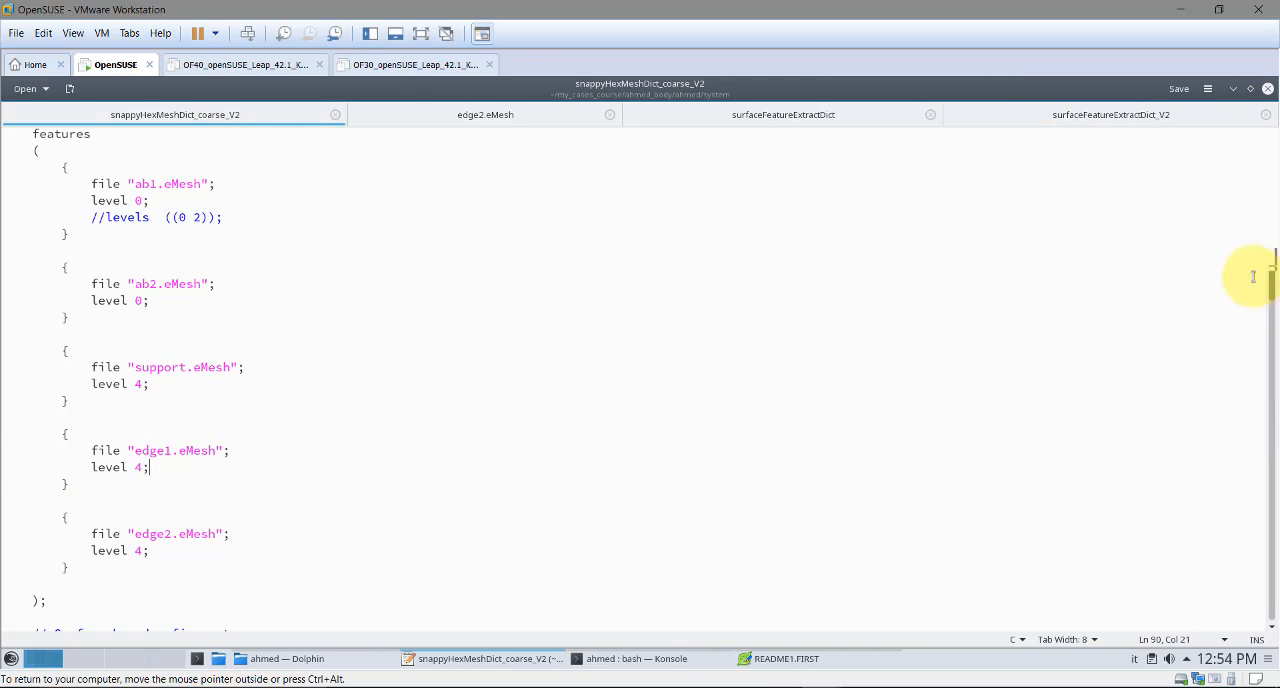
scroll(1271, 273, "down", 1)
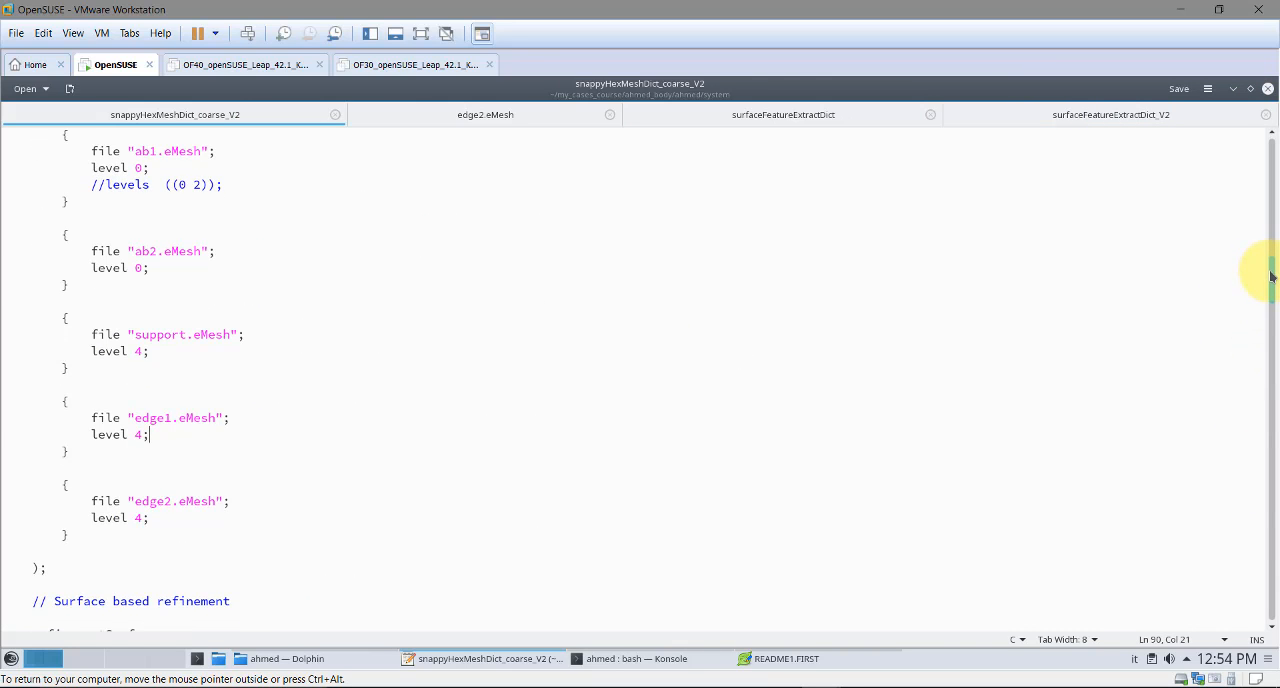
scroll(1271, 277, "down", 1)
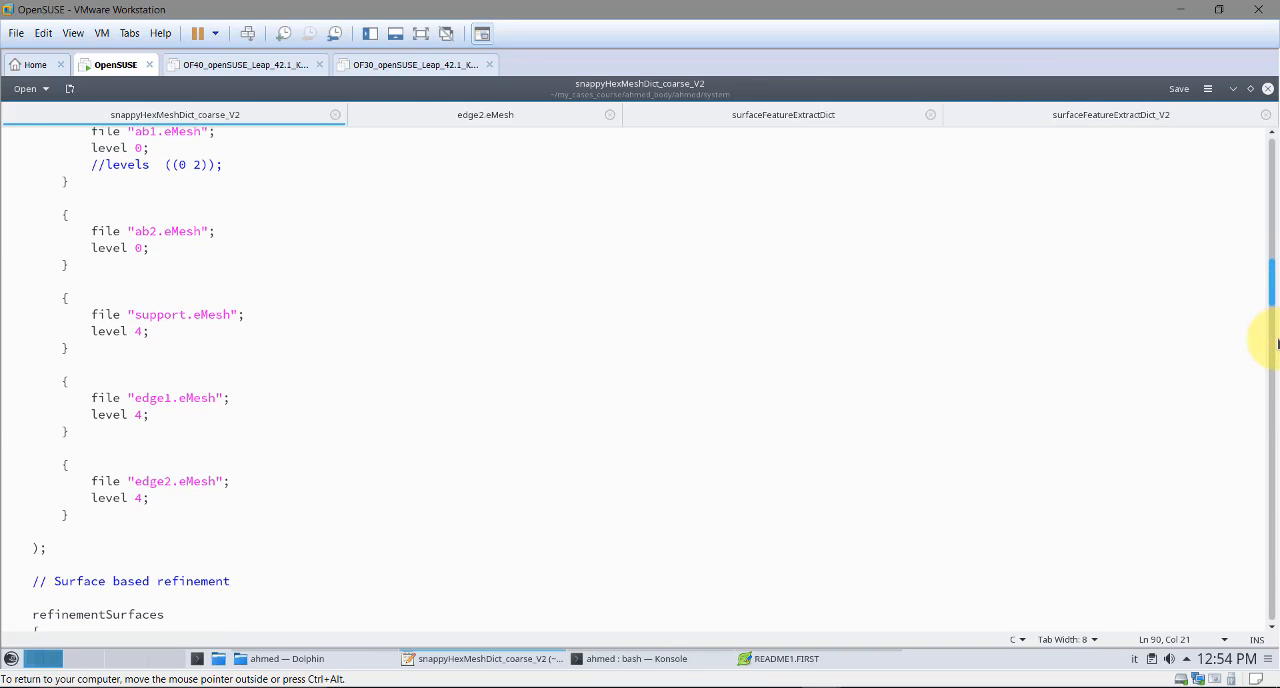
scroll(1271, 349, "down", 2)
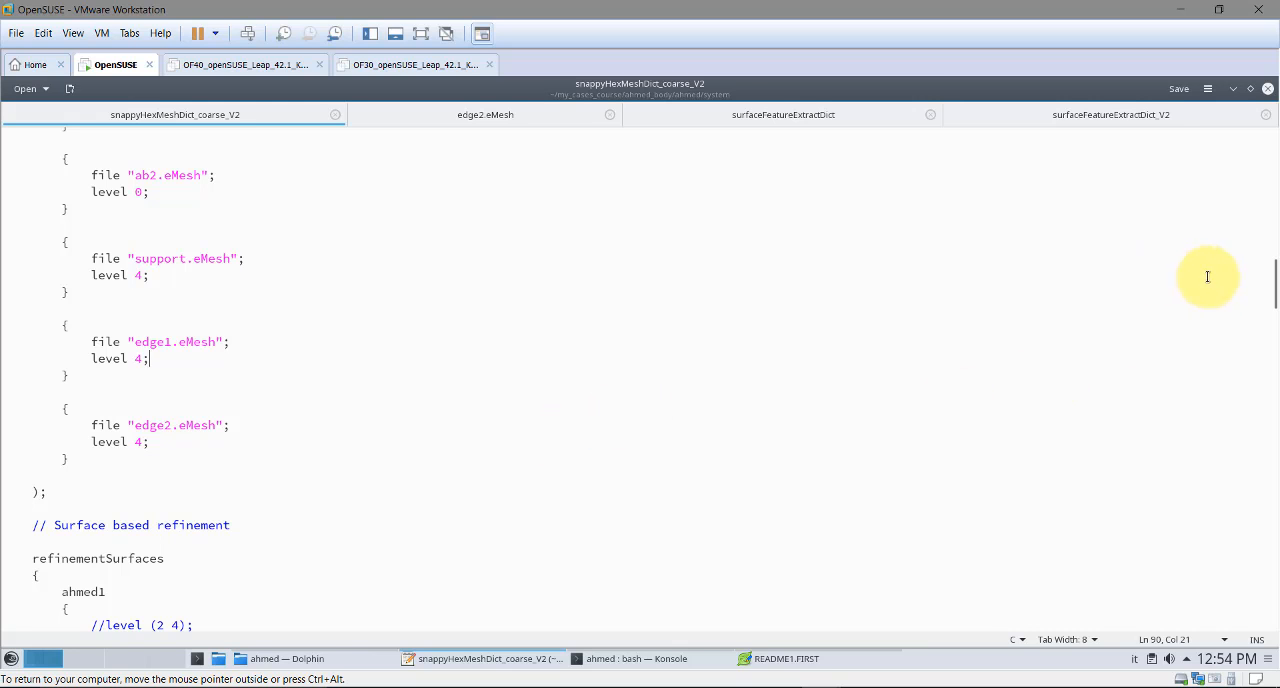
left_click_drag(1271, 298, 1271, 318)
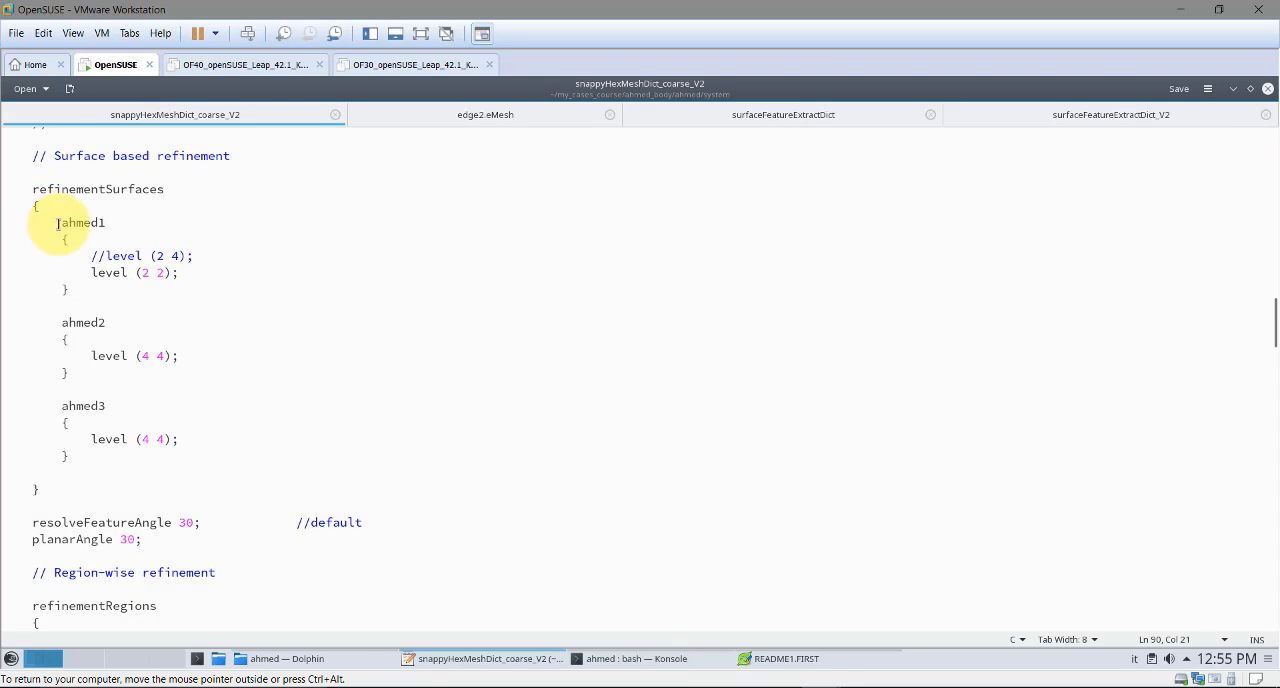
left_click_drag(64, 223, 98, 224)
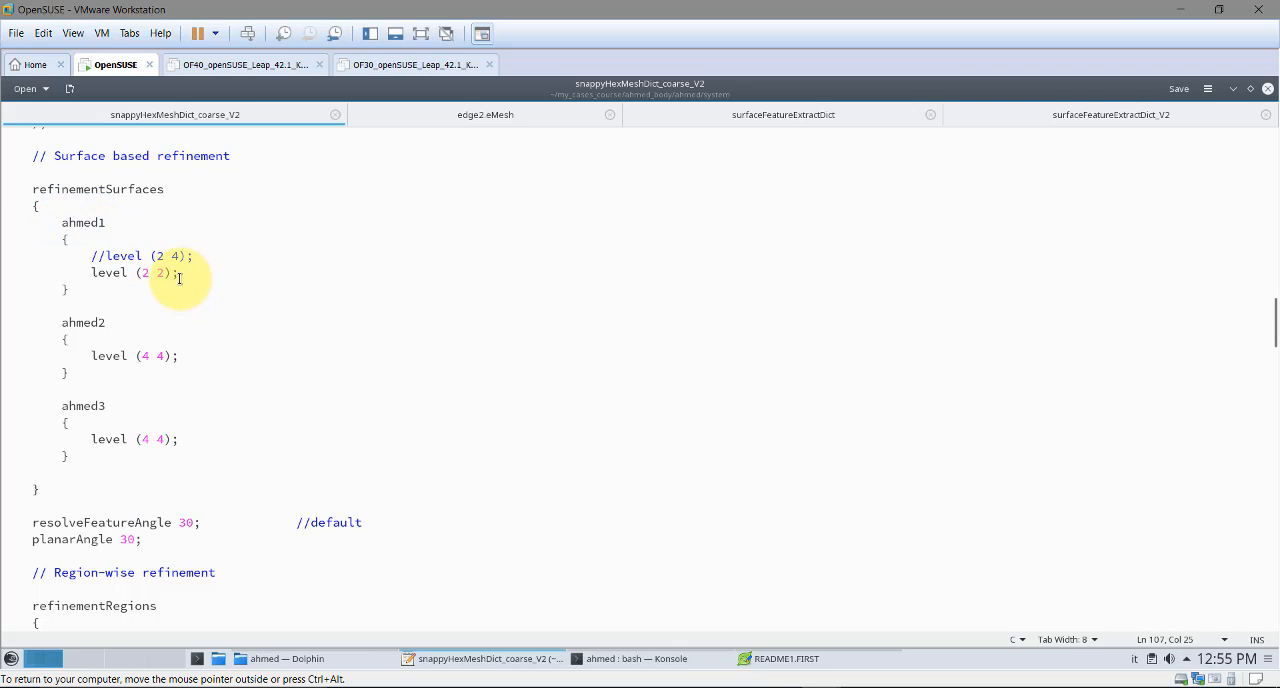
Compare the refinement levels of ahmed1, ahmed2 and ahmed3 under refinementSurfaces in snappyHexMeshDict_coarse_V2
left_click_drag(179, 278, 97, 275)
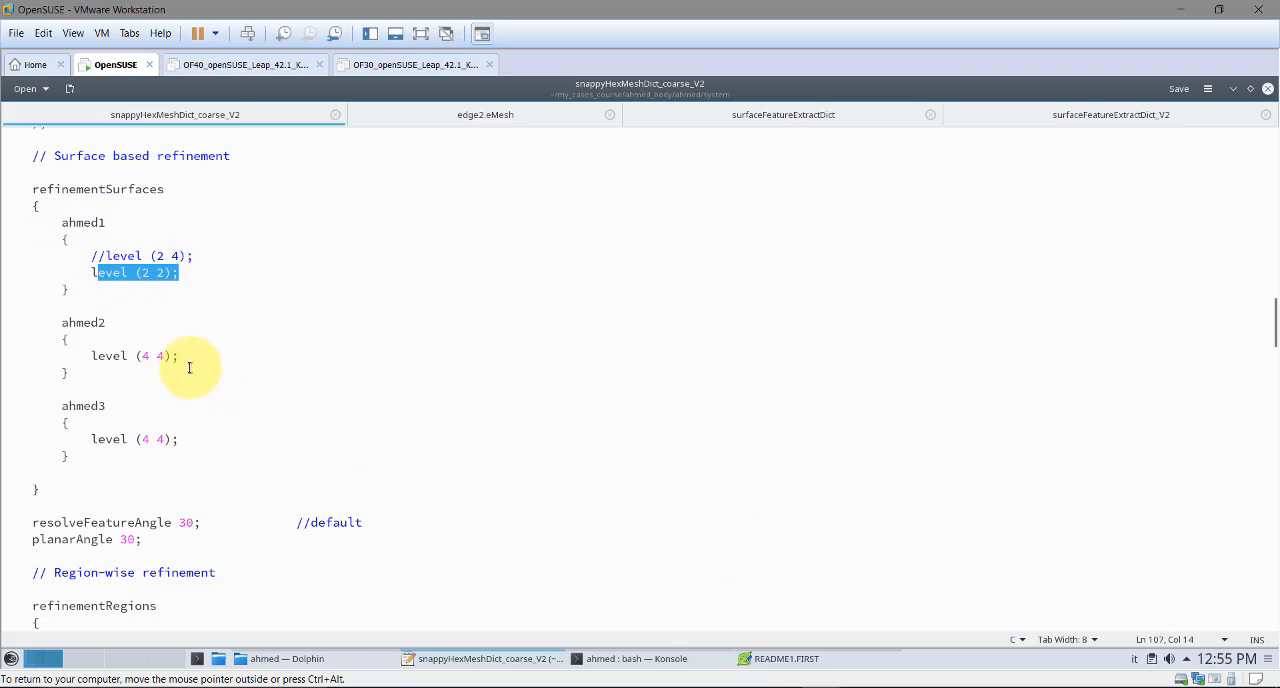
left_click_drag(142, 438, 140, 438)
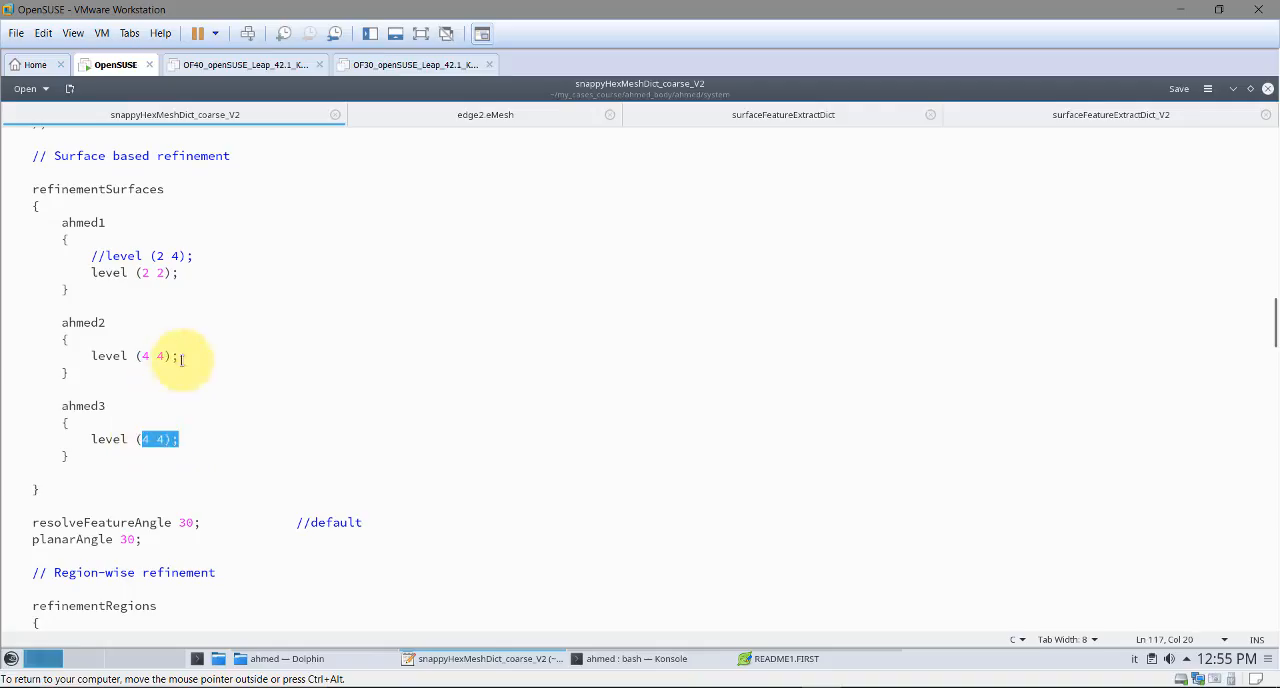
left_click_drag(180, 356, 127, 356)
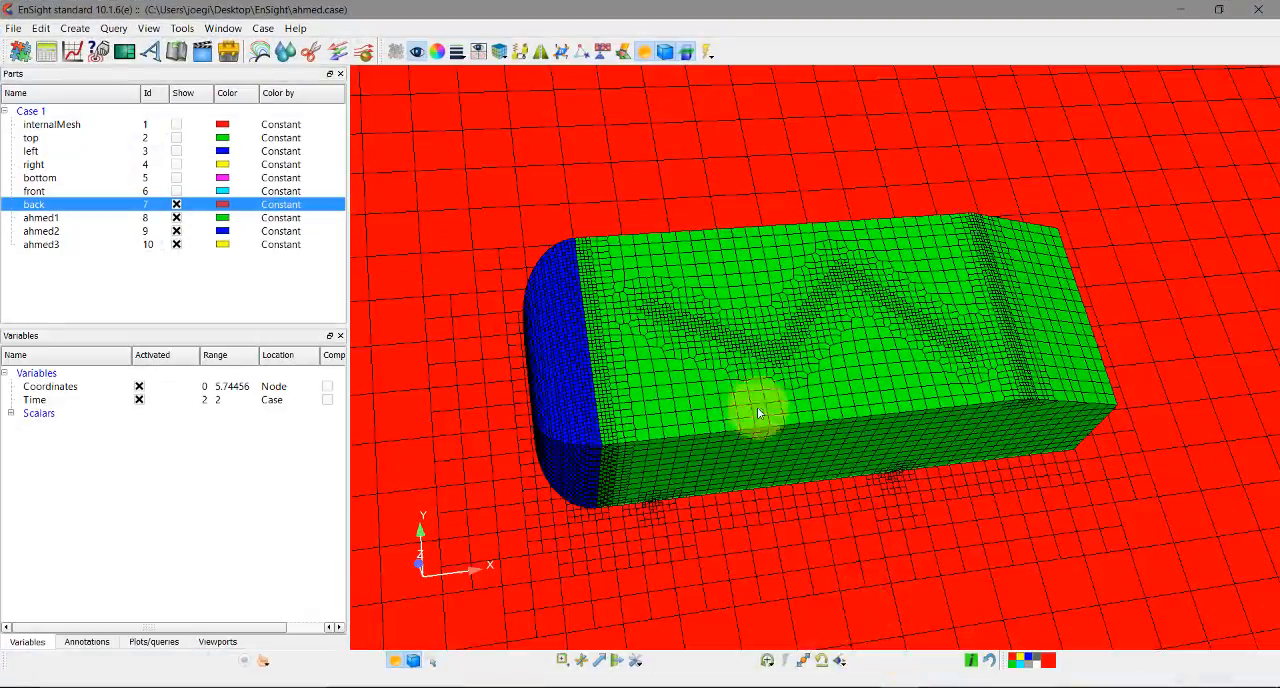
In EnSight, inspect the surface mesh of the Ahmed body and its ahmed3 supports from several angles
left_click_drag(751, 409, 577, 243)
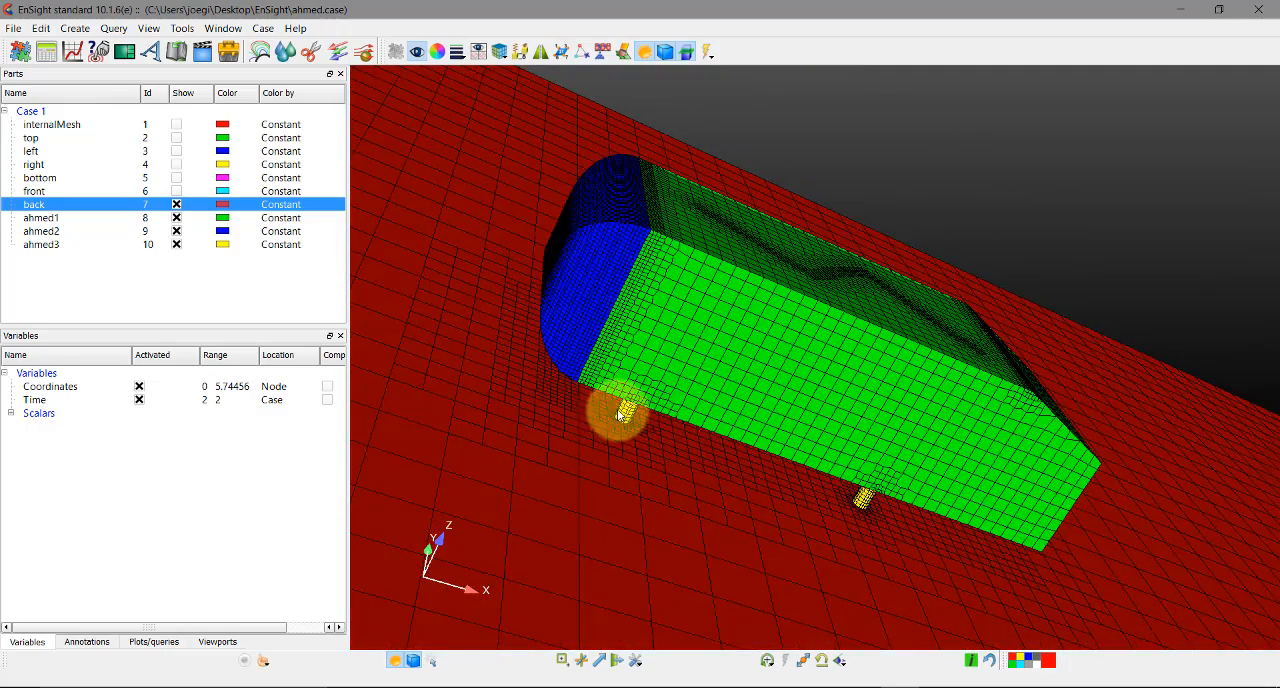
left_click(618, 412)
left_click_drag(967, 407, 820, 477)
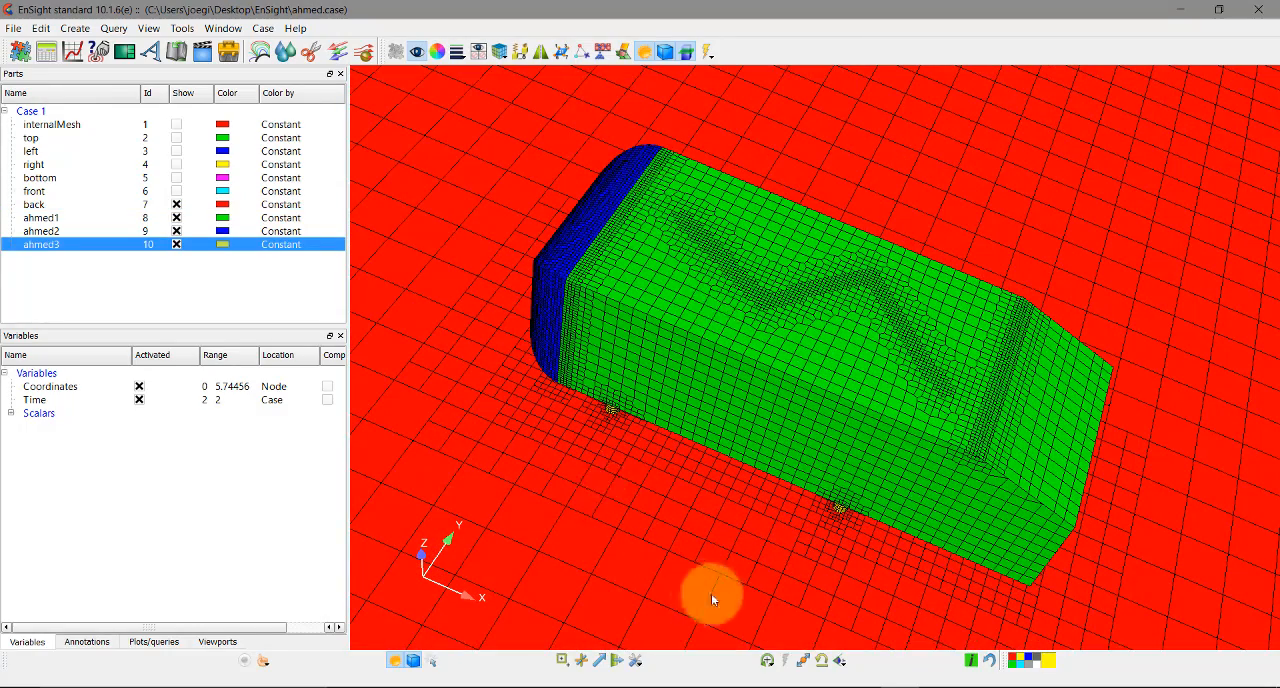
Return to the OpenSUSE virtual machine and examine the feature edge, refinementRegions, locationInMesh and snapControls entries in snappyHexMeshDict_coarse_V2
left_click(820, 687)
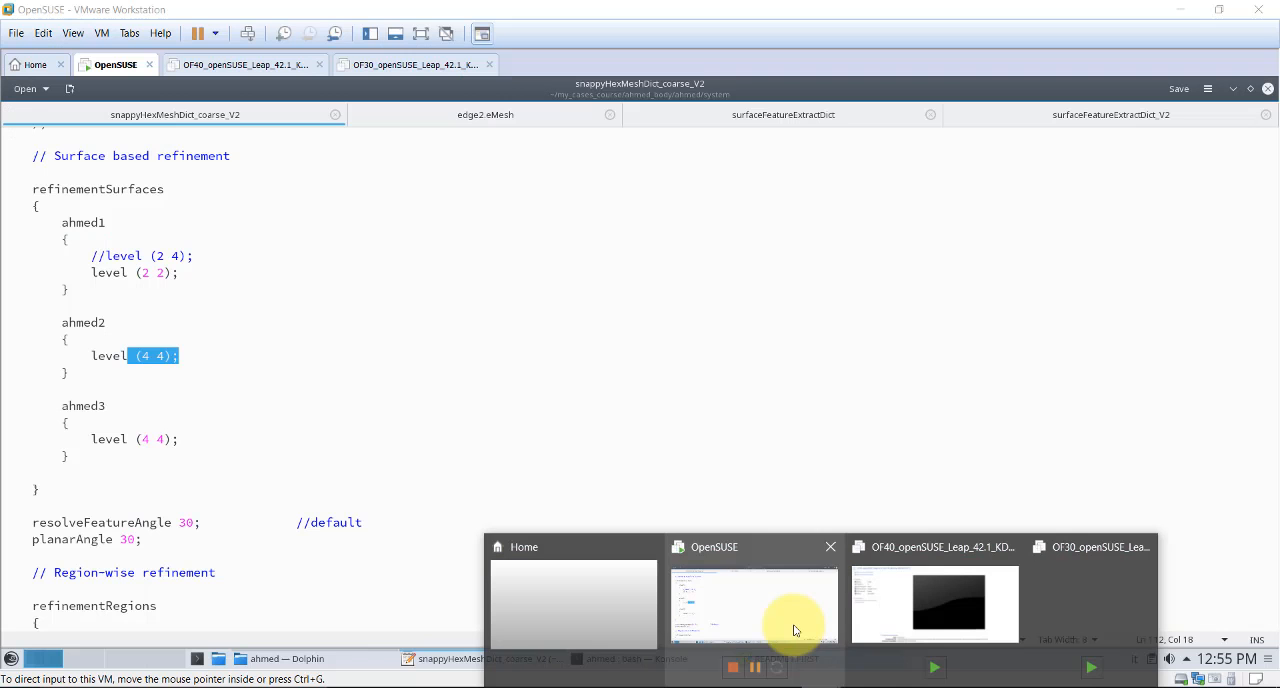
left_click(794, 623)
scroll(336, 362, "up", 3)
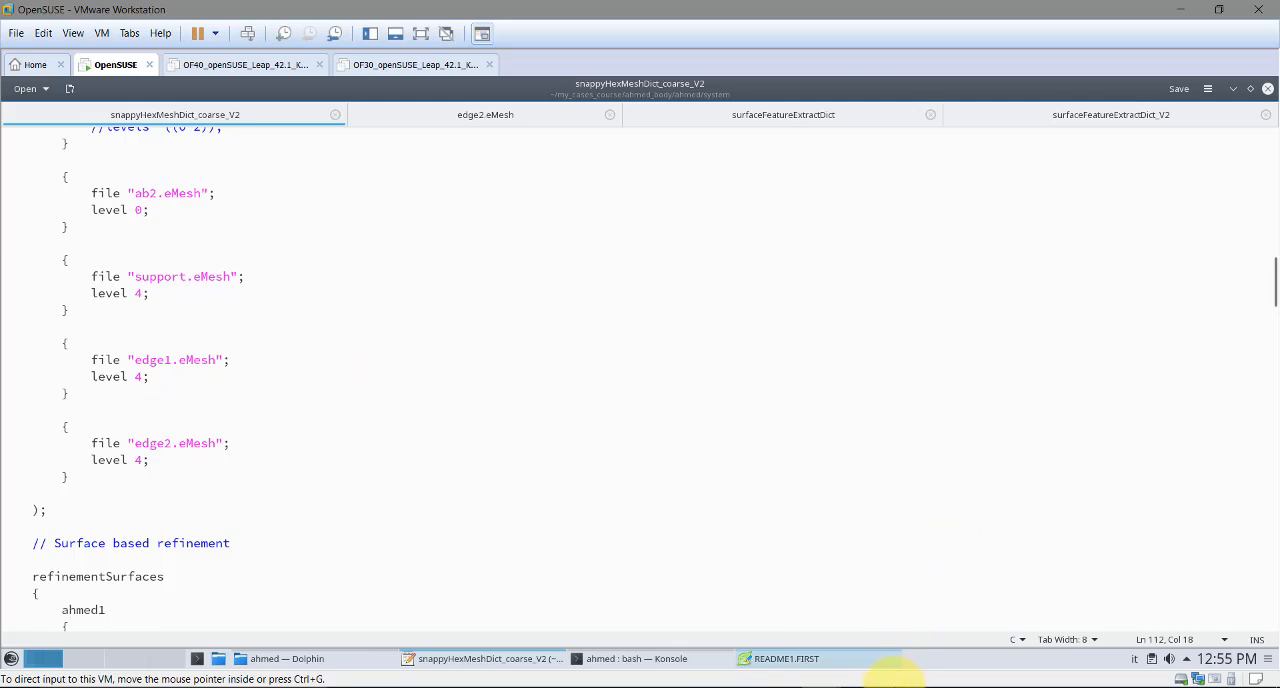
scroll(614, 509, "up", 2)
scroll(617, 507, "down", 9)
scroll(617, 507, "down", 10)
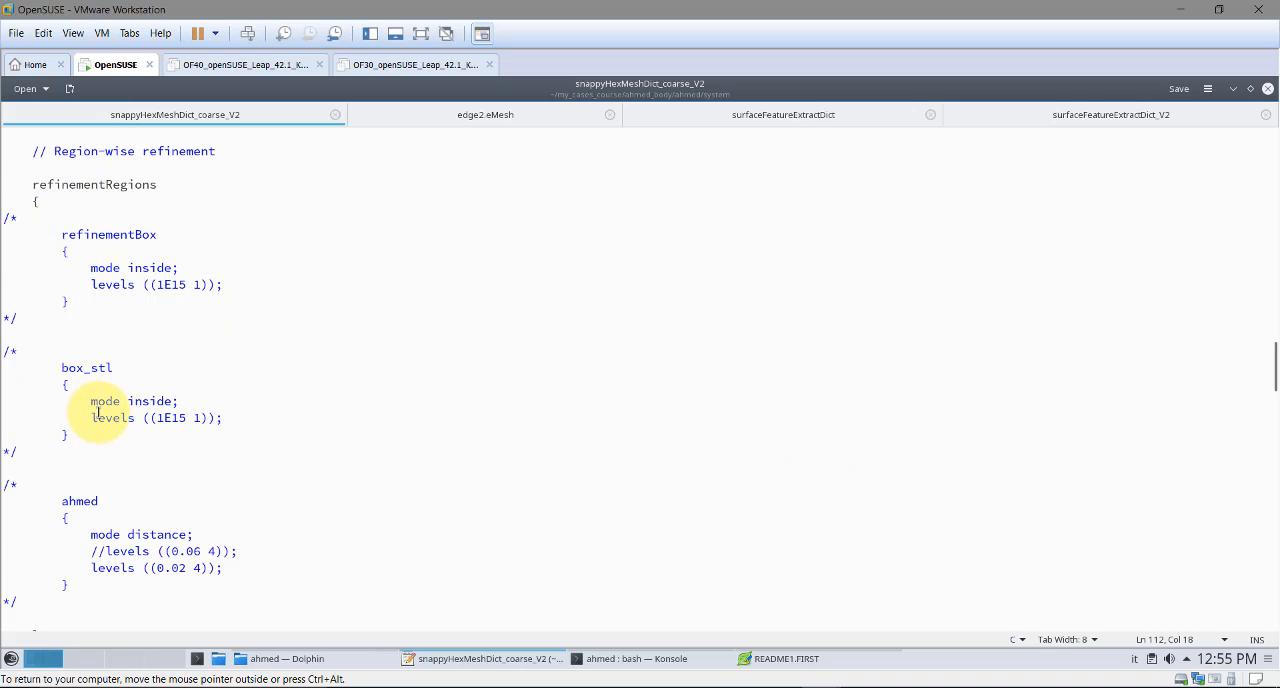
scroll(229, 385, "down", 7)
scroll(232, 382, "down", 2)
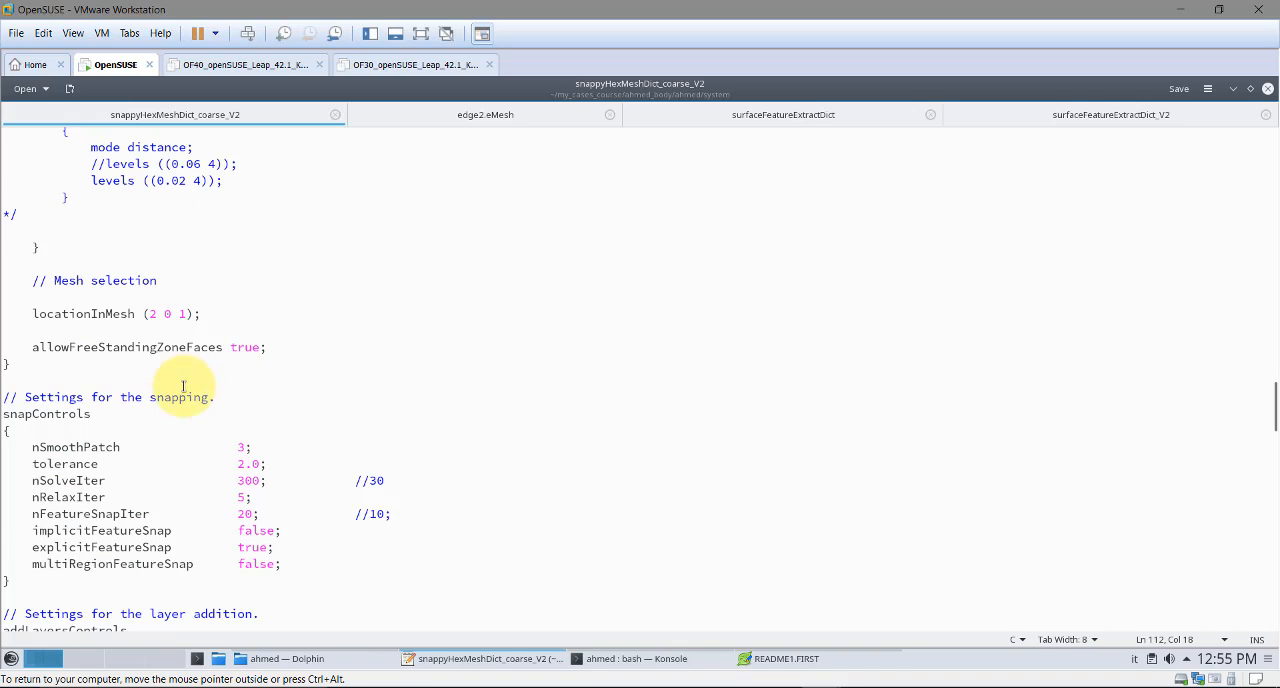
Review the addLayersControls settings, the surface layers for ahmed1 to ahmed3, and the debug and write flags in snappyHexMeshDict_coarse_V2
scroll(321, 365, "down", 8)
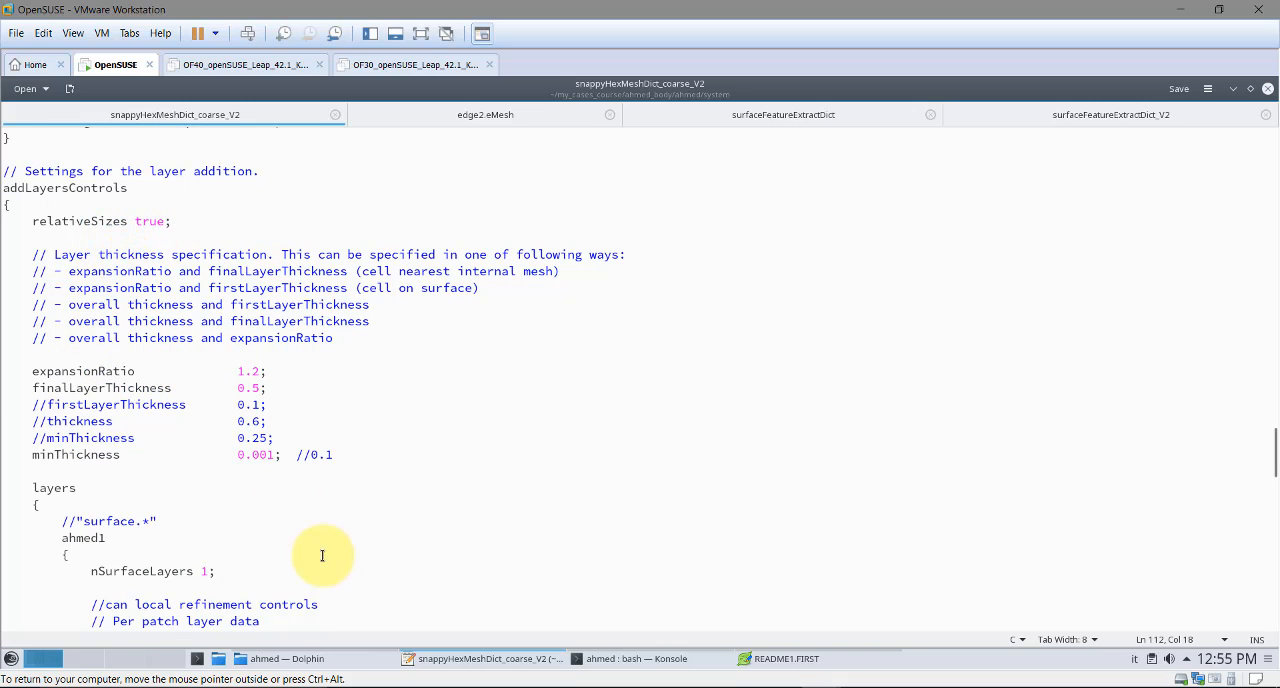
scroll(316, 550, "down", 1)
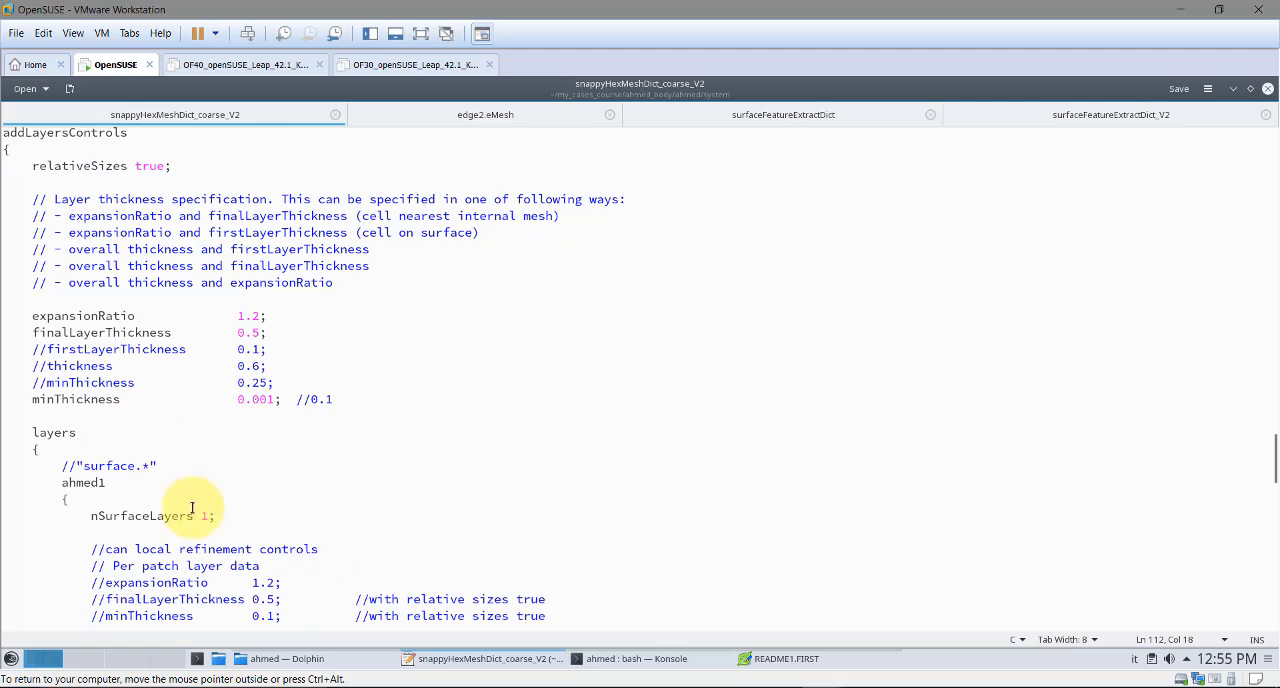
scroll(155, 500, "down", 1)
scroll(117, 436, "down", 1)
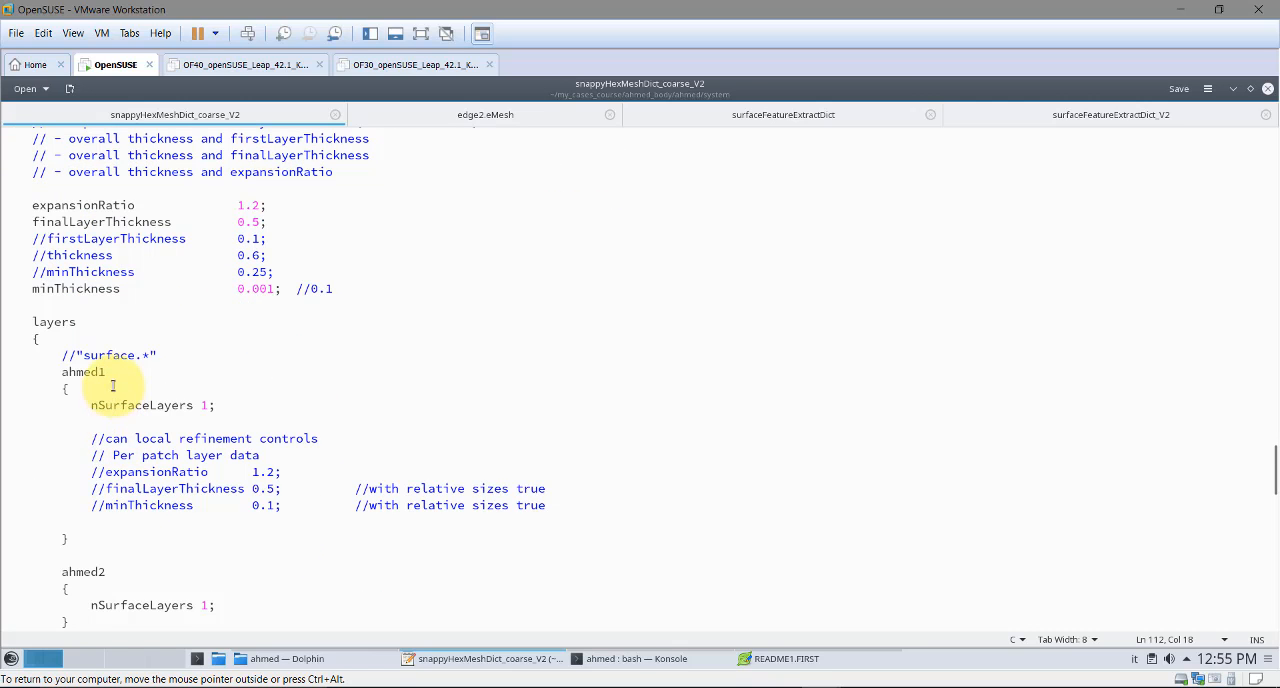
scroll(180, 480, "down", 6)
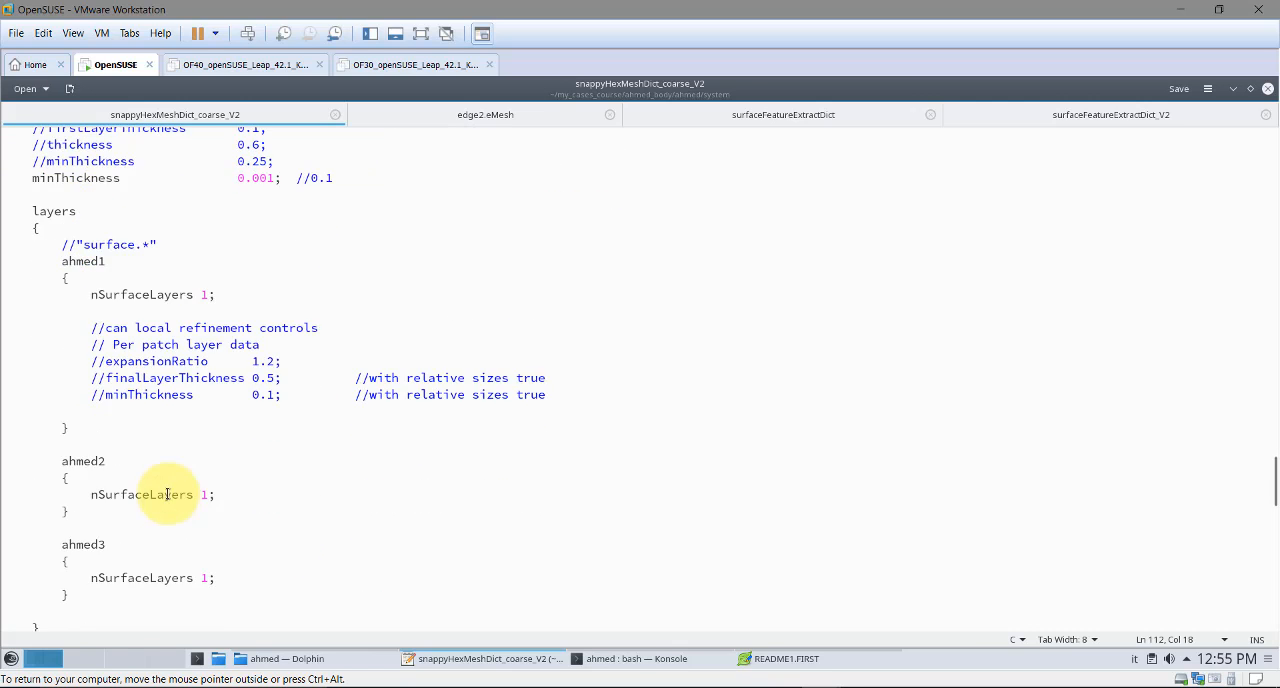
scroll(255, 345, "up", 2)
scroll(258, 350, "down", 18)
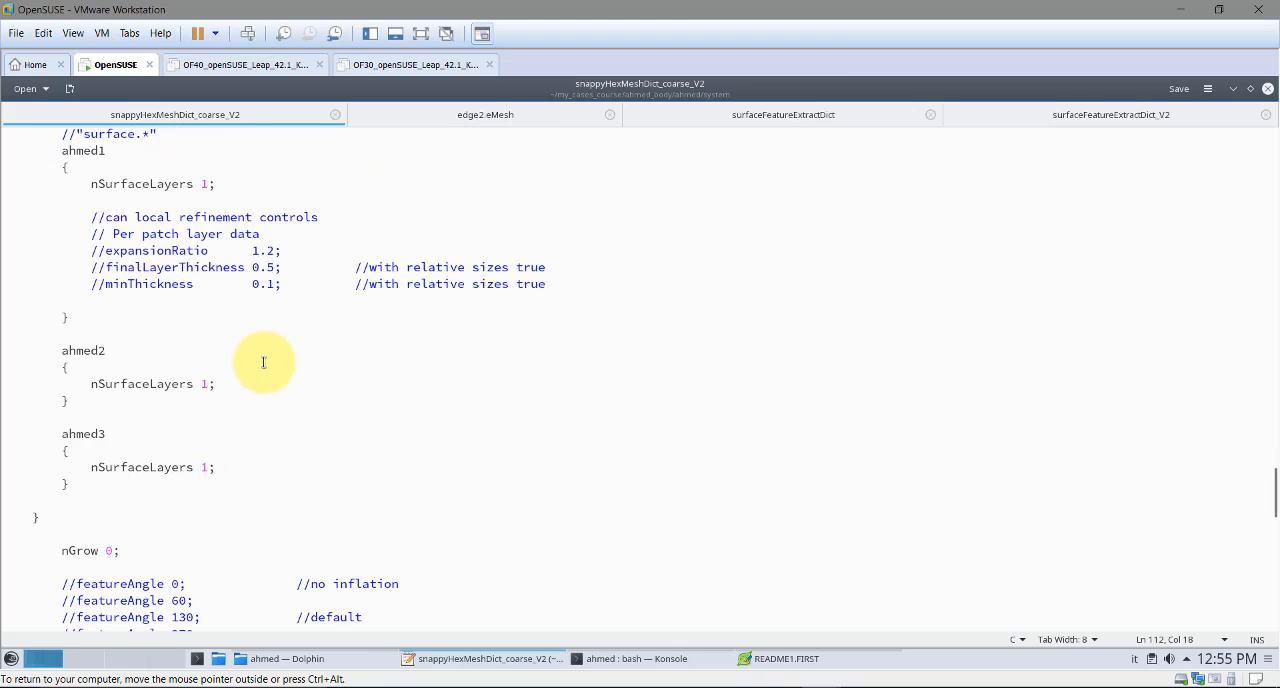
scroll(263, 362, "down", 7)
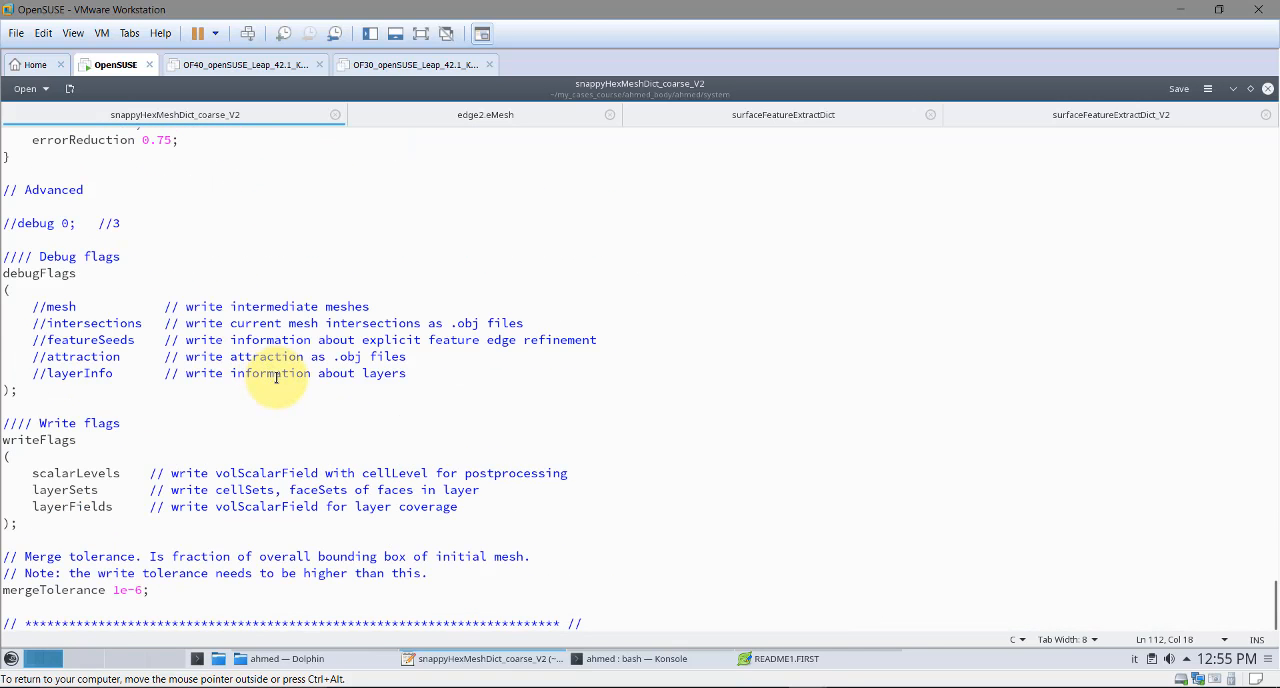
scroll(293, 380, "up", 13)
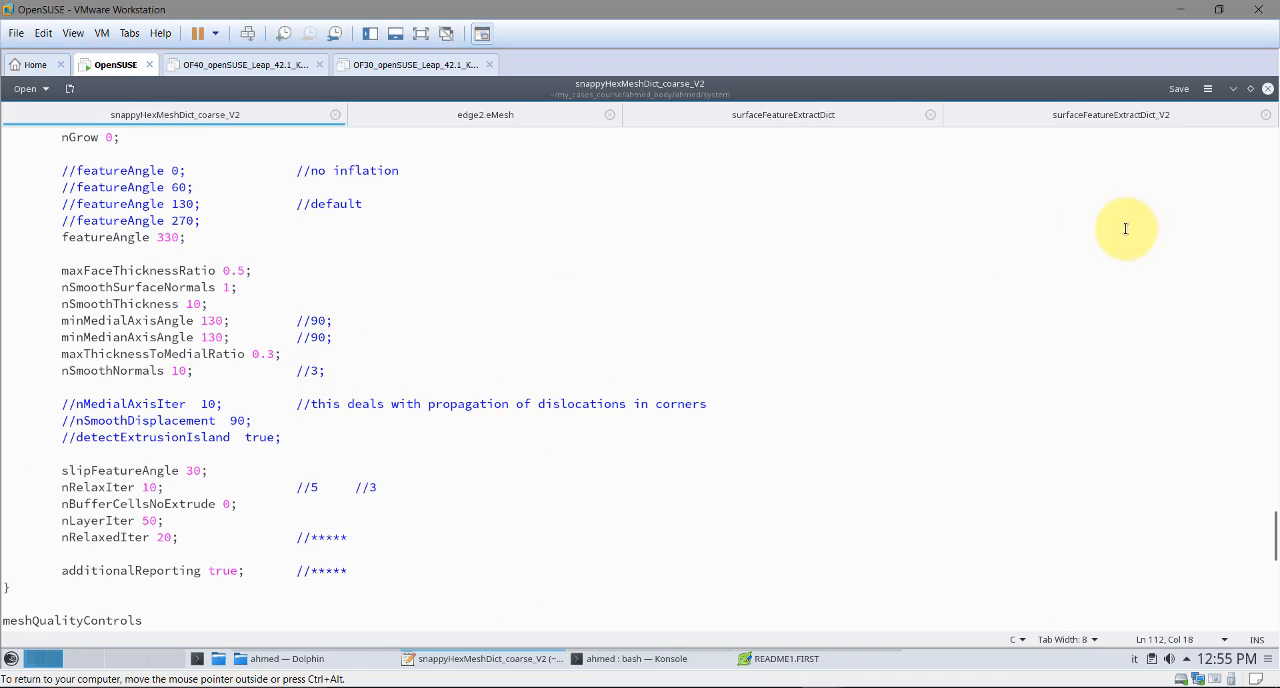
Minimize the dictionary editor and list the contents of the ahmed case folder in the terminal
left_click(1234, 90)
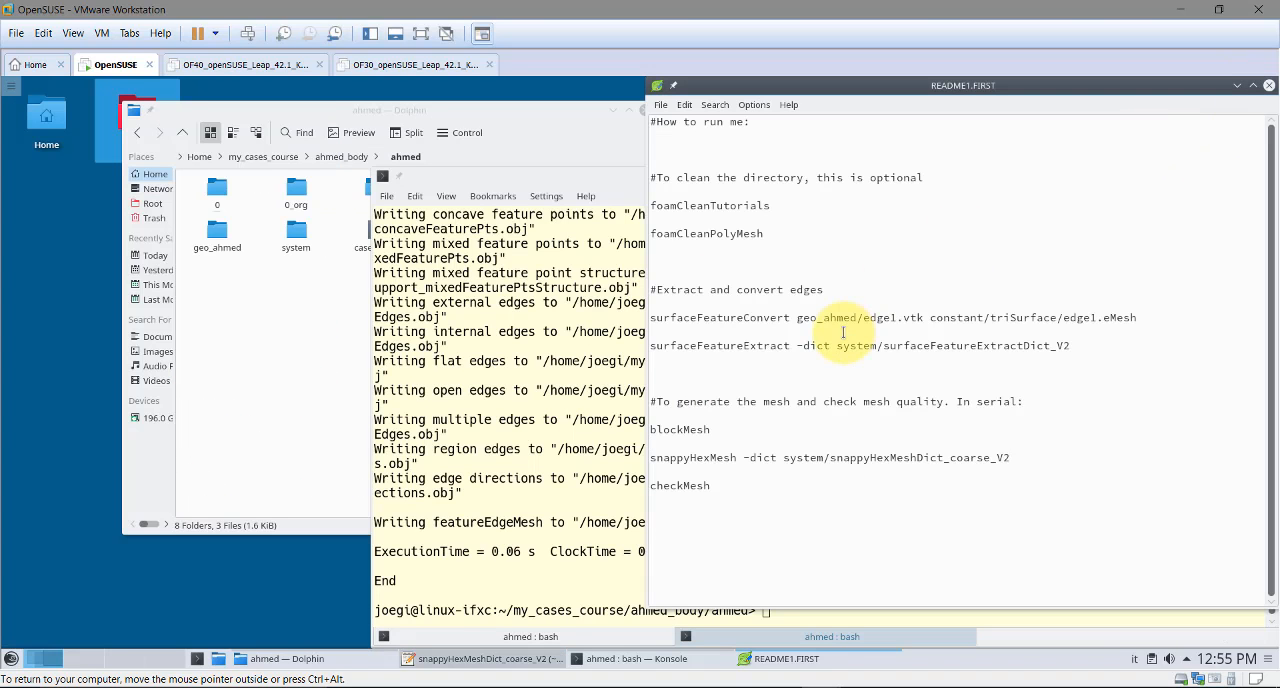
left_click(493, 463)
type("ls")
key("Return")
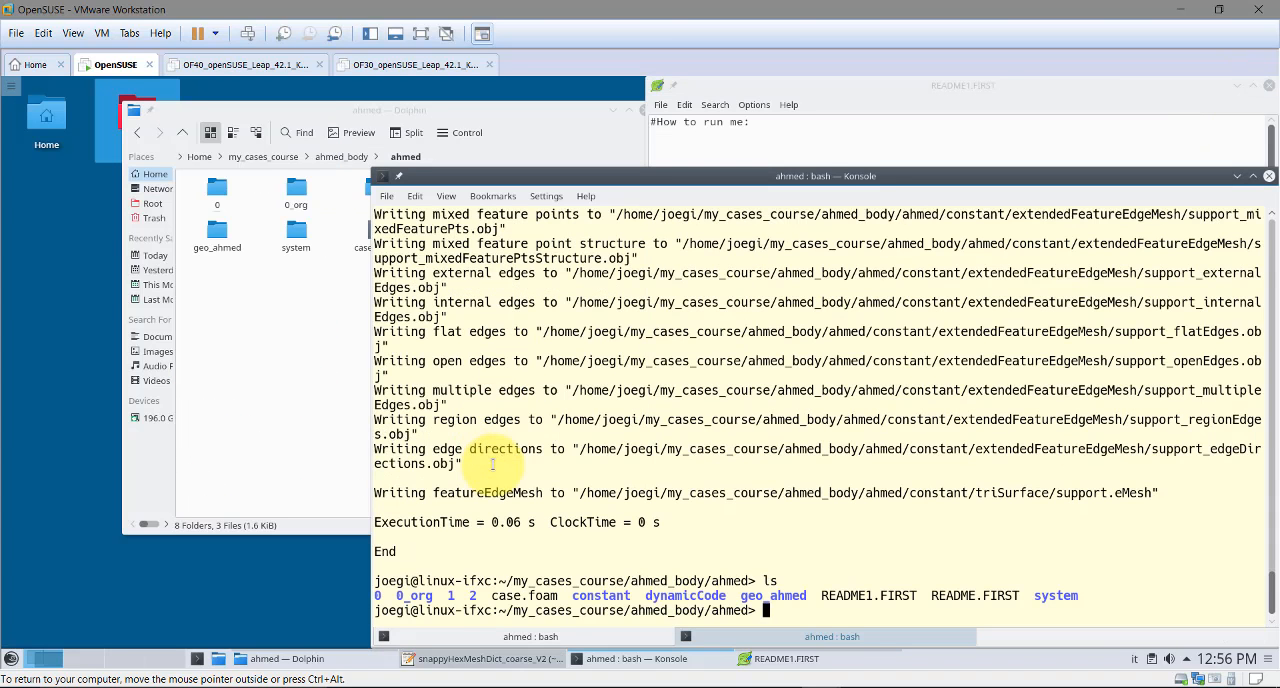
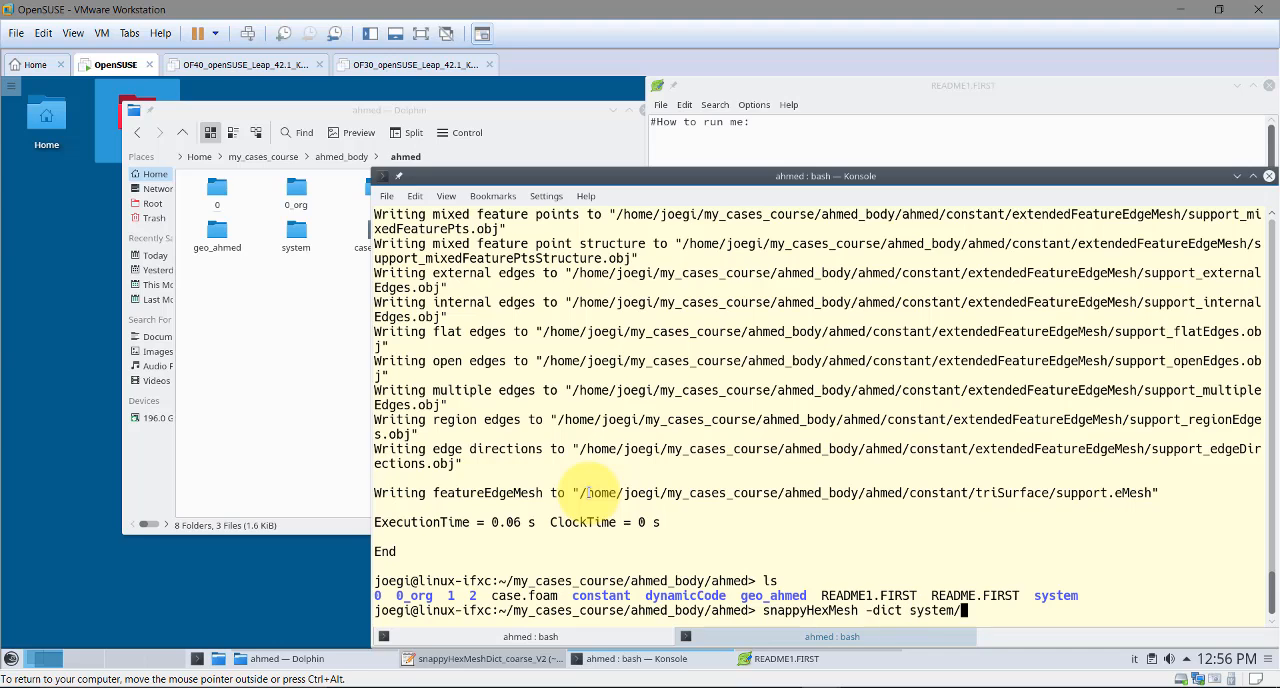
Prepare the command snappyHexMesh -dict system/snappyHexMeshDict_coarse_V2 in the terminal without running it
key("Tab")
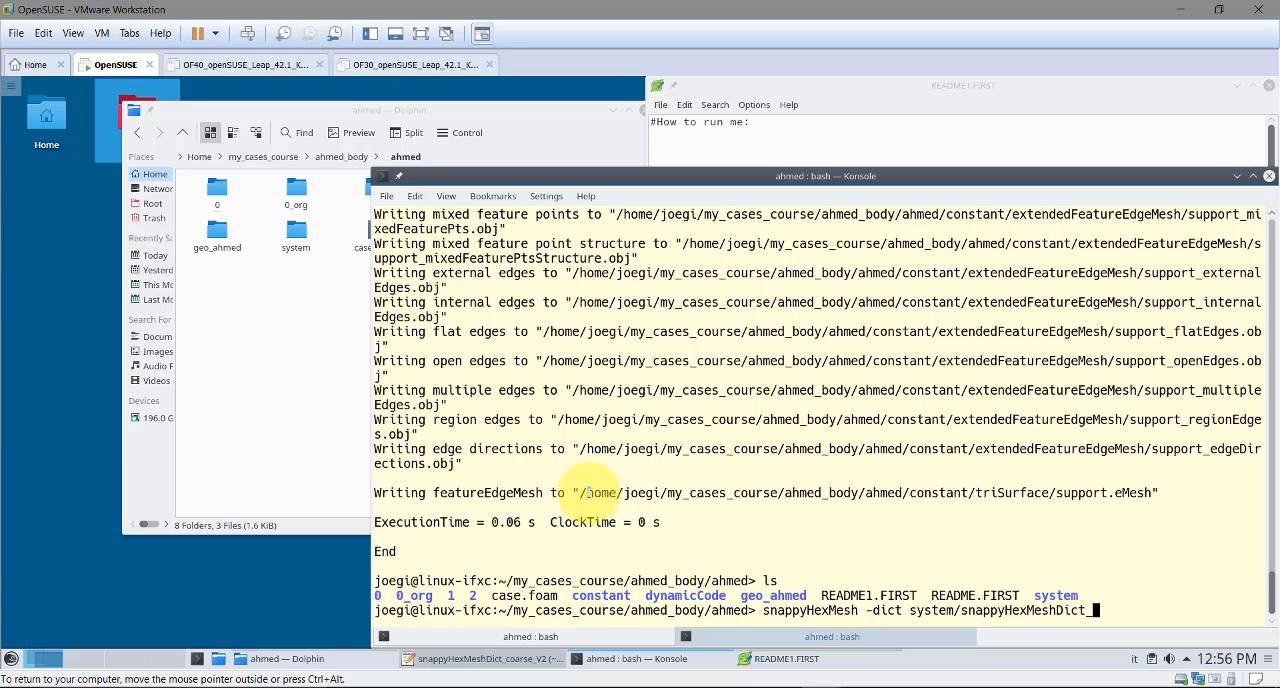
key("Tab")
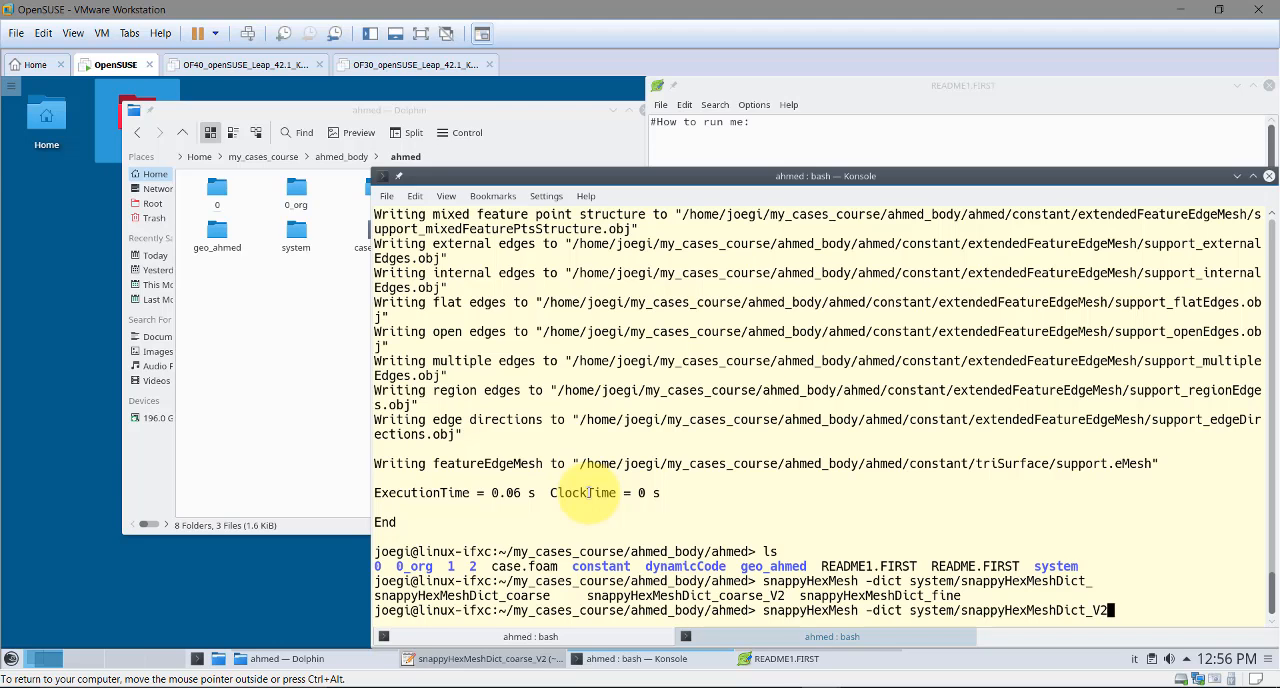
key("BackSpace")
key("Tab")
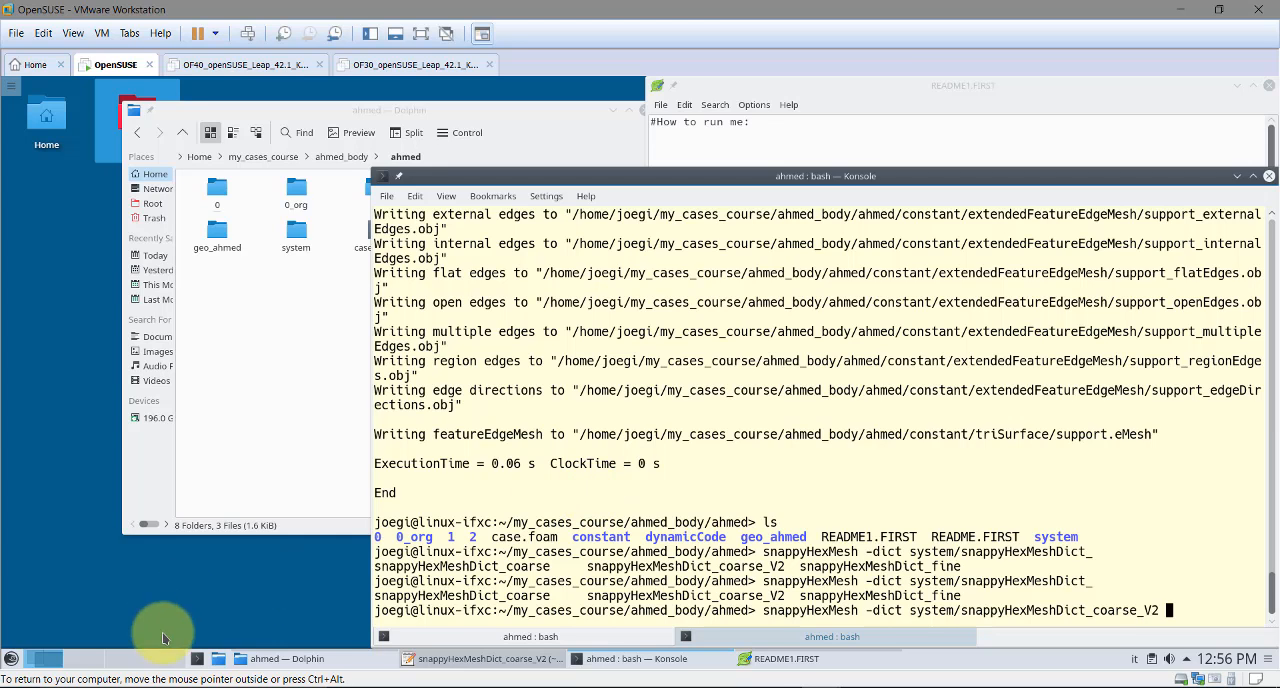
In snappyHexMeshDict_coarse_V2, set castellatedMesh and snap to false and addLayers to true, and save the file
left_click(492, 660)
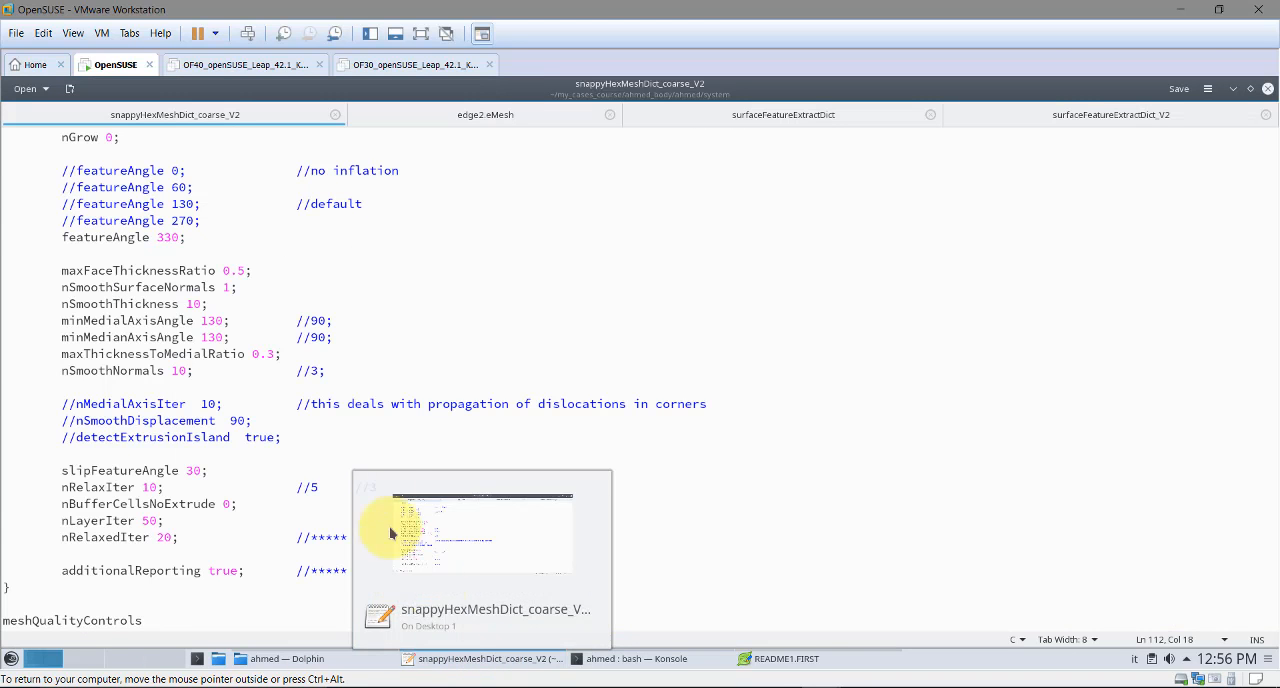
scroll(1265, 340, "up", 7)
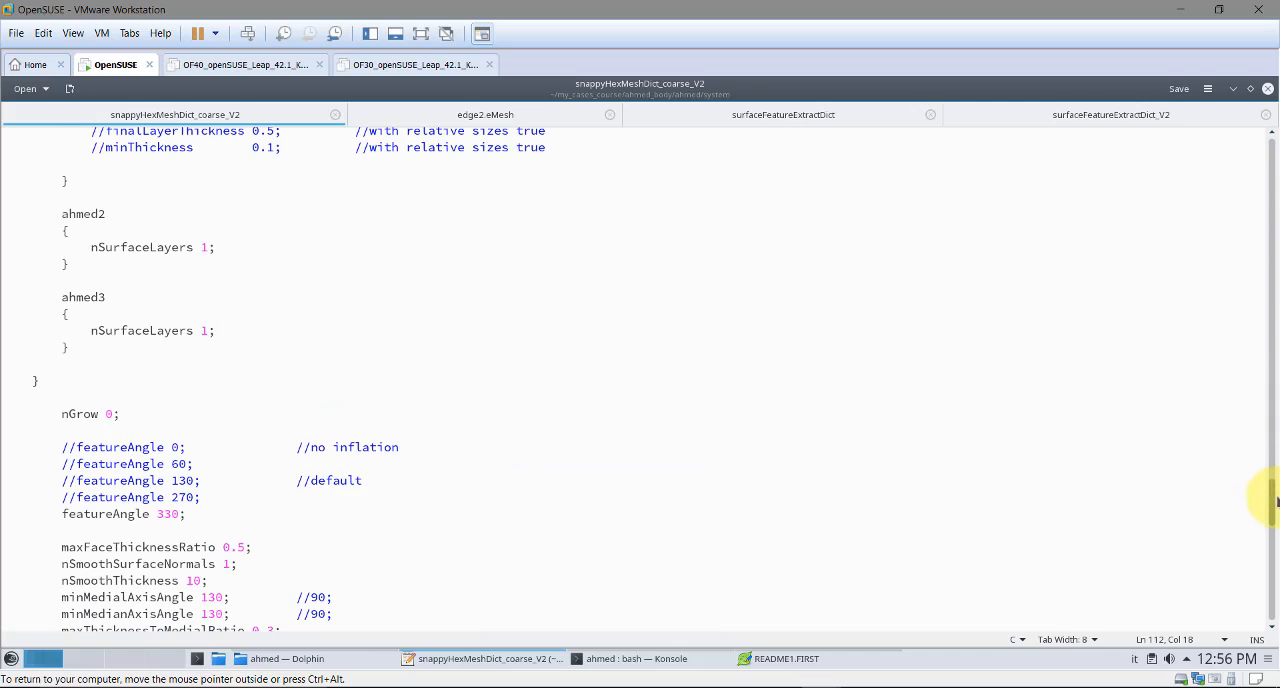
left_click_drag(1272, 468, 1272, 147)
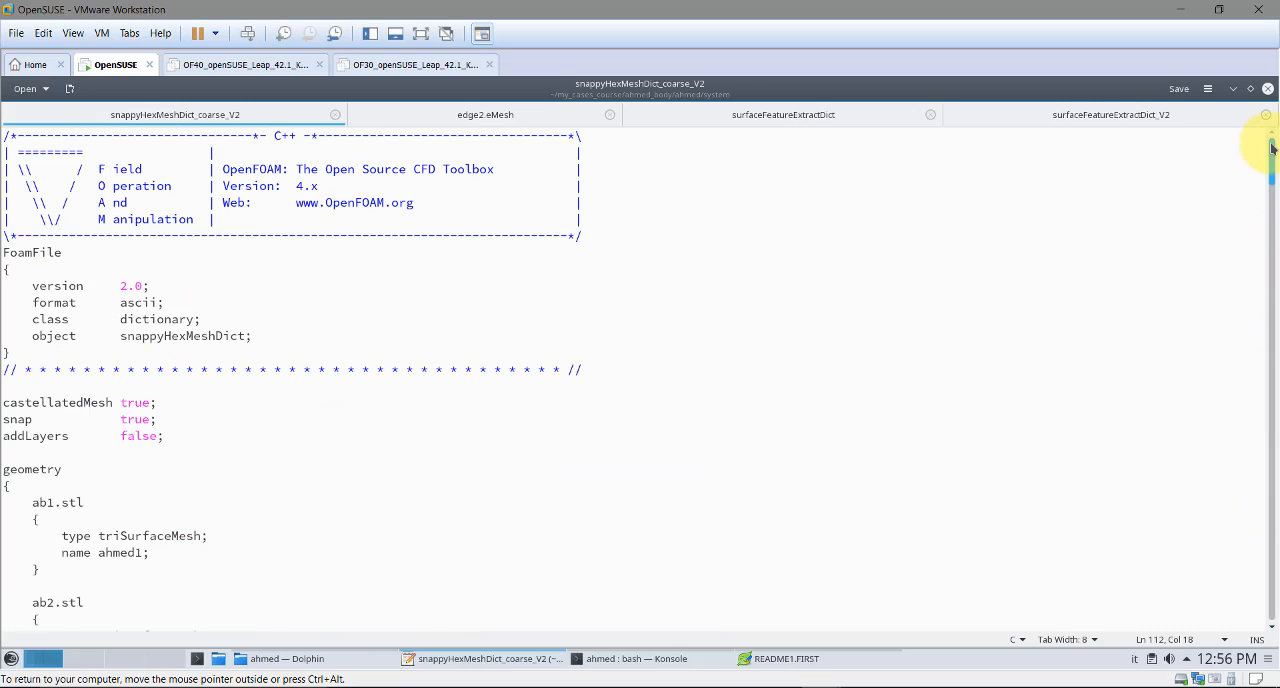
double_click(138, 402)
key("BackSpace")
key("BackSpace")
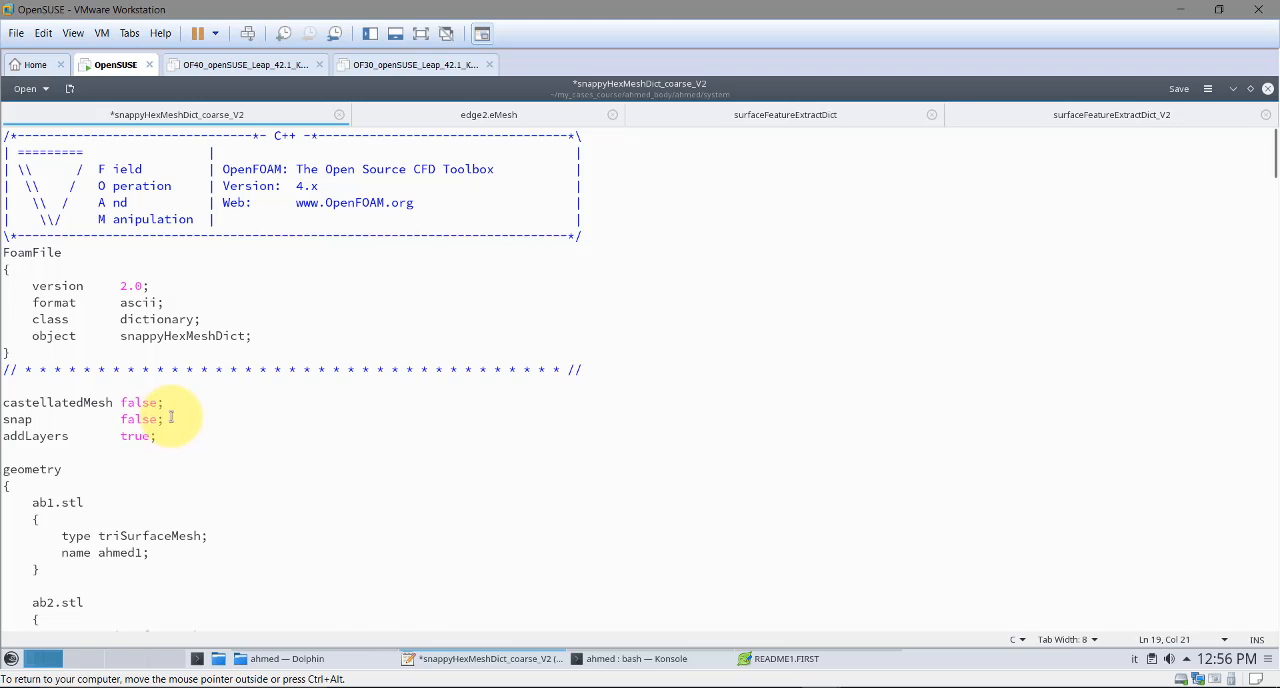
key("ctrl+s")
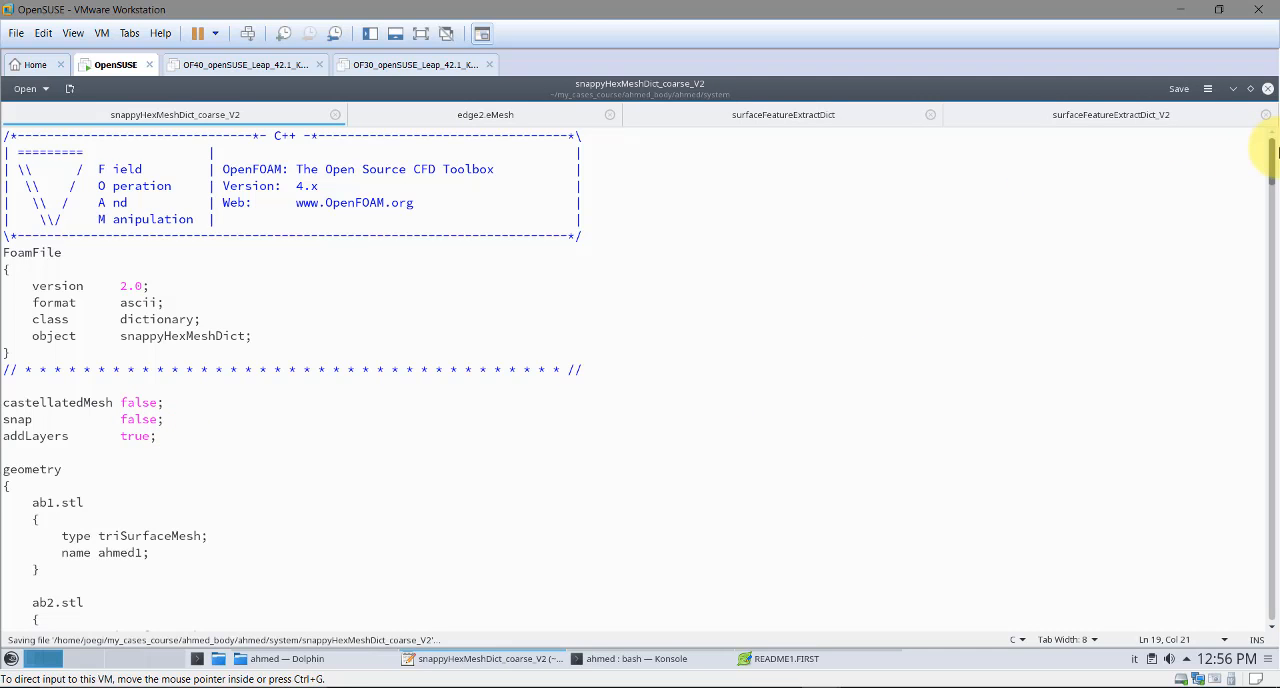
Set finalLayerThickness to 0.7 in addLayersControls, save the dictionary and minimize the editor
left_click_drag(1273, 160, 1259, 457)
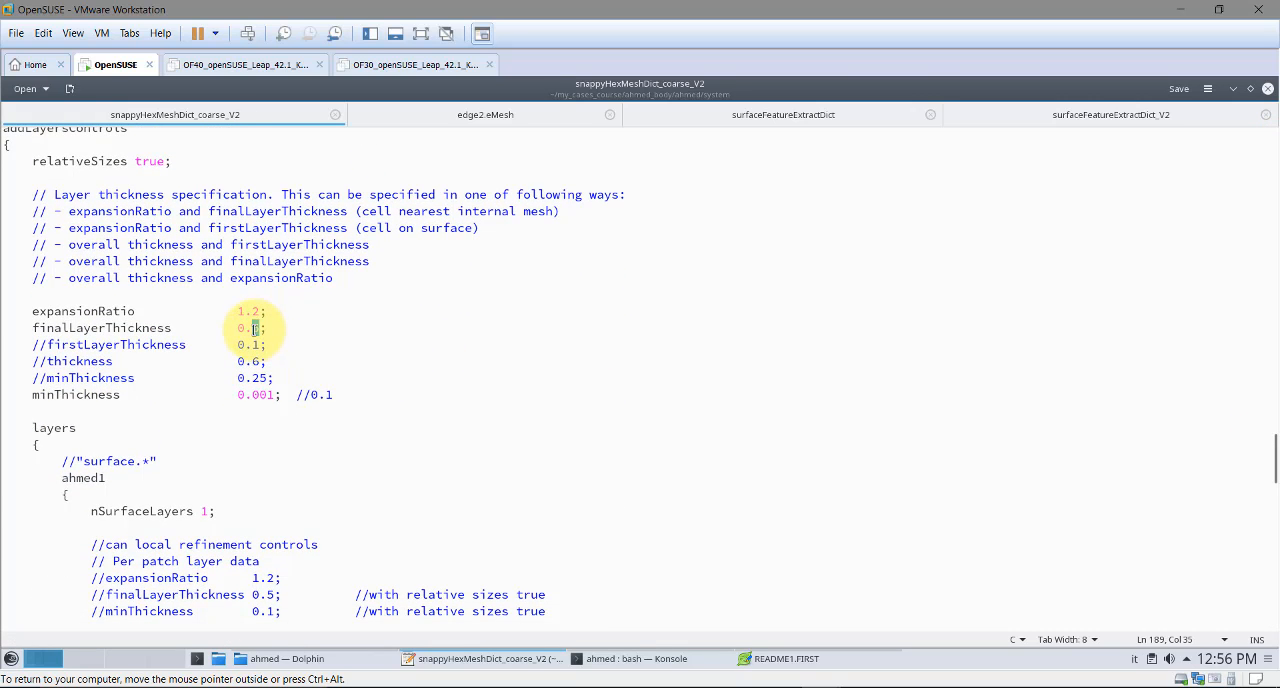
type("7")
key("ctrl+s")
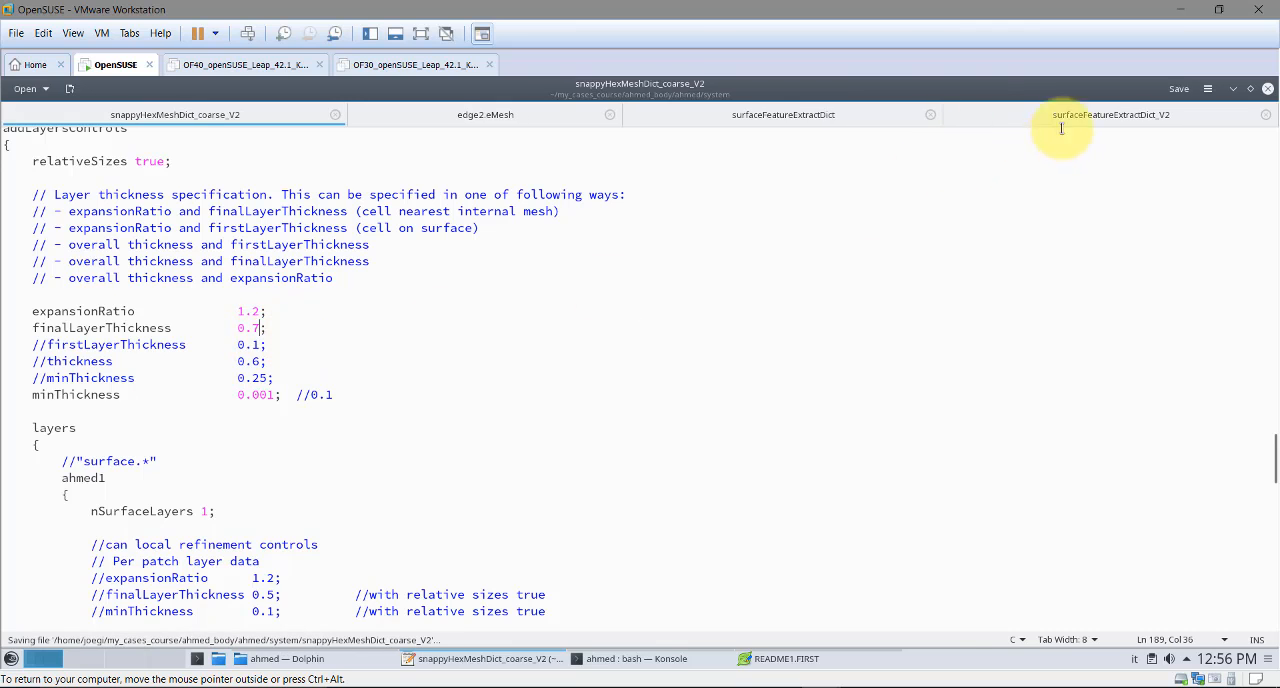
left_click(1233, 89)
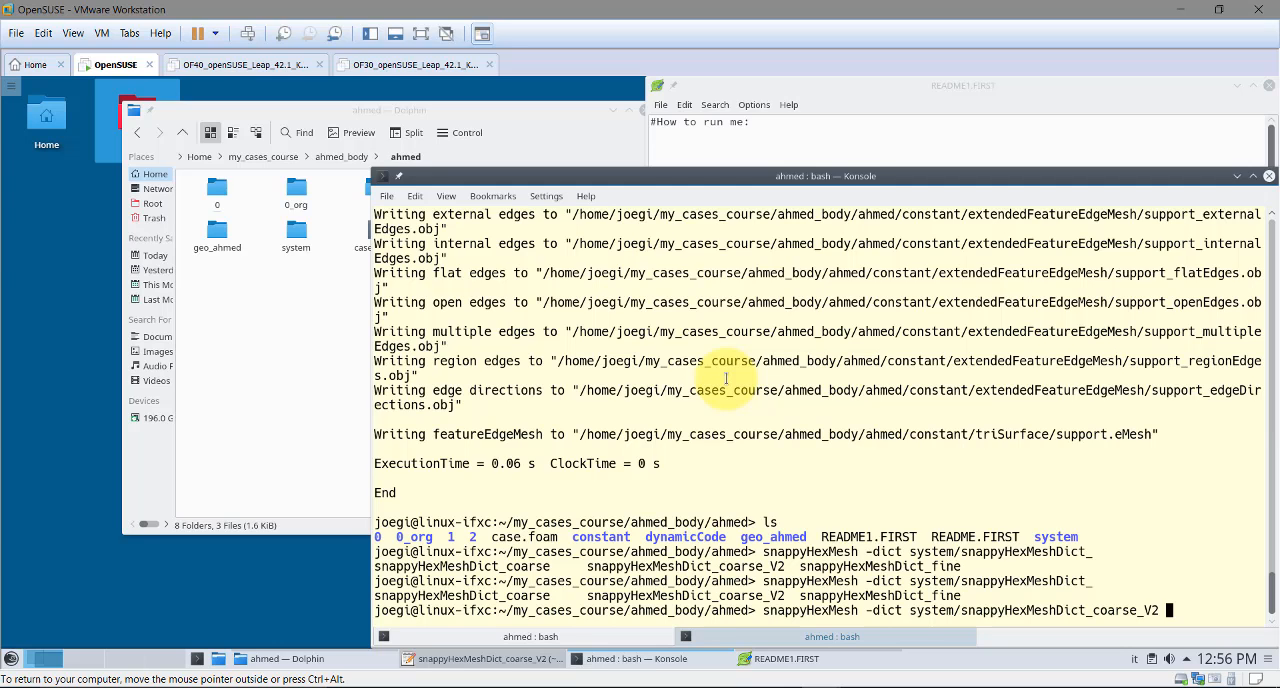
Run the prepared snappyHexMesh command and check the layer thickness table and mesh quality report in its output
key("Return")
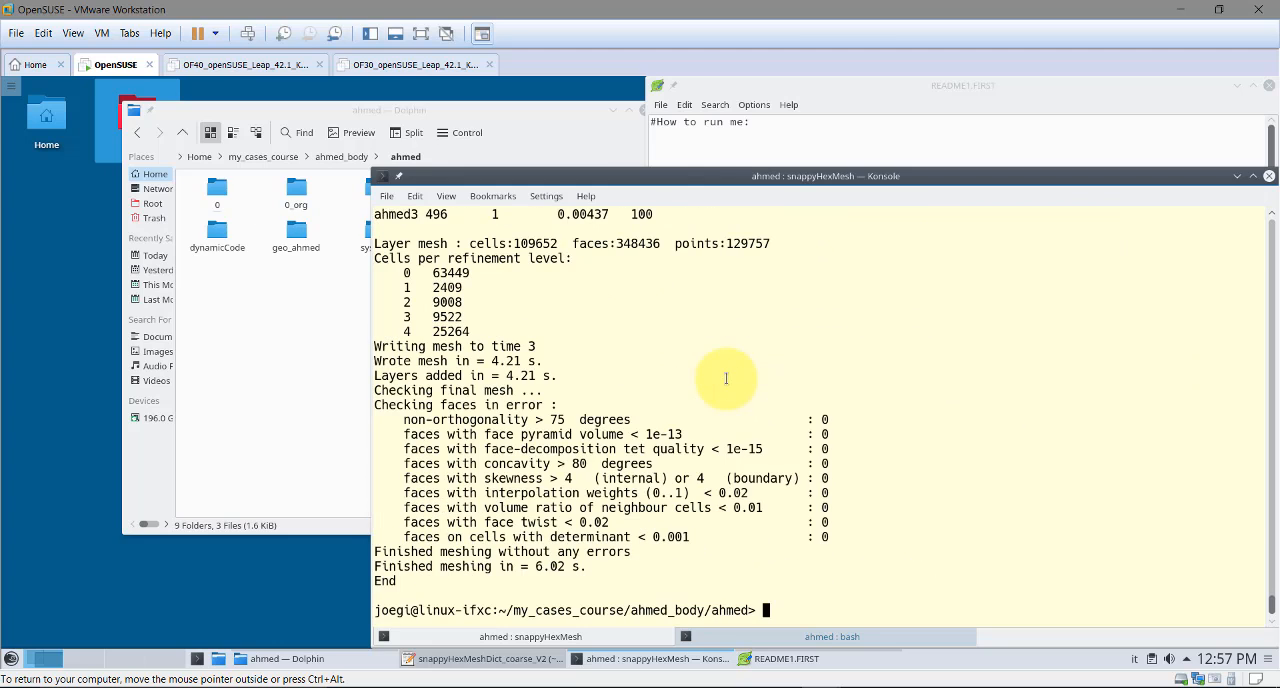
scroll(630, 408, "up", 2)
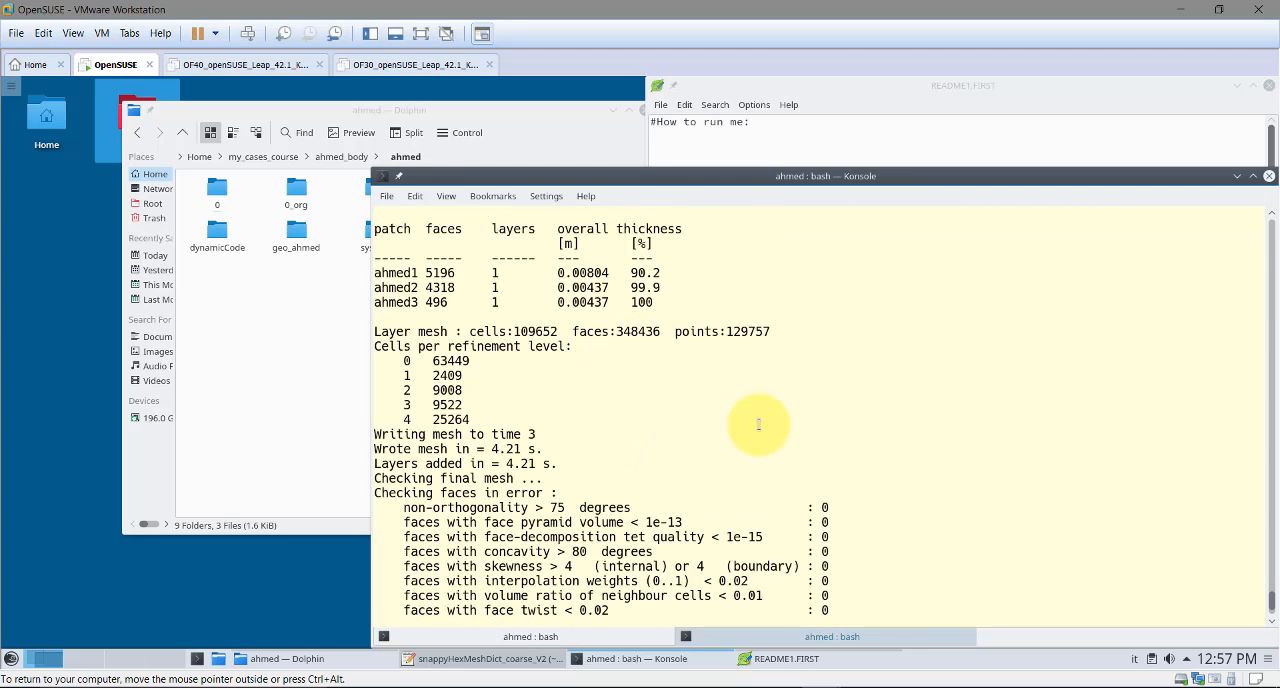
scroll(758, 424, "down", 2)
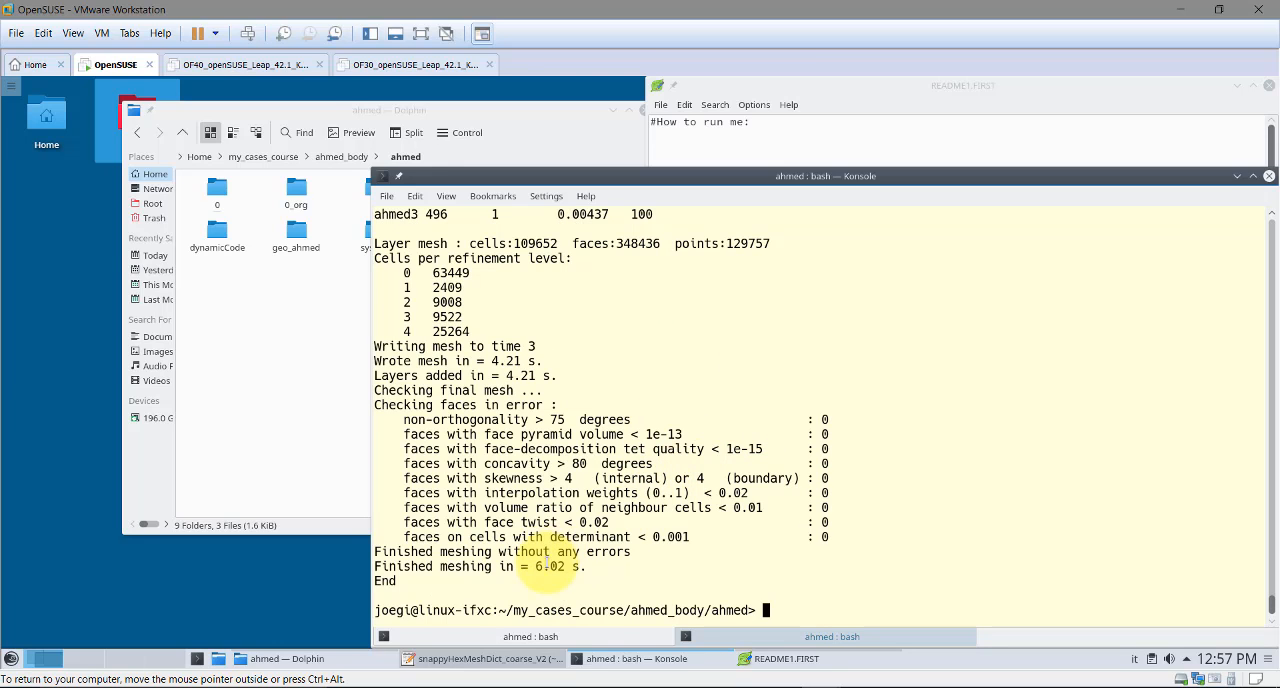
Reopen the dictionary, set finalLayerThickness to 0.5, save it and minimize the editor
left_click(522, 666)
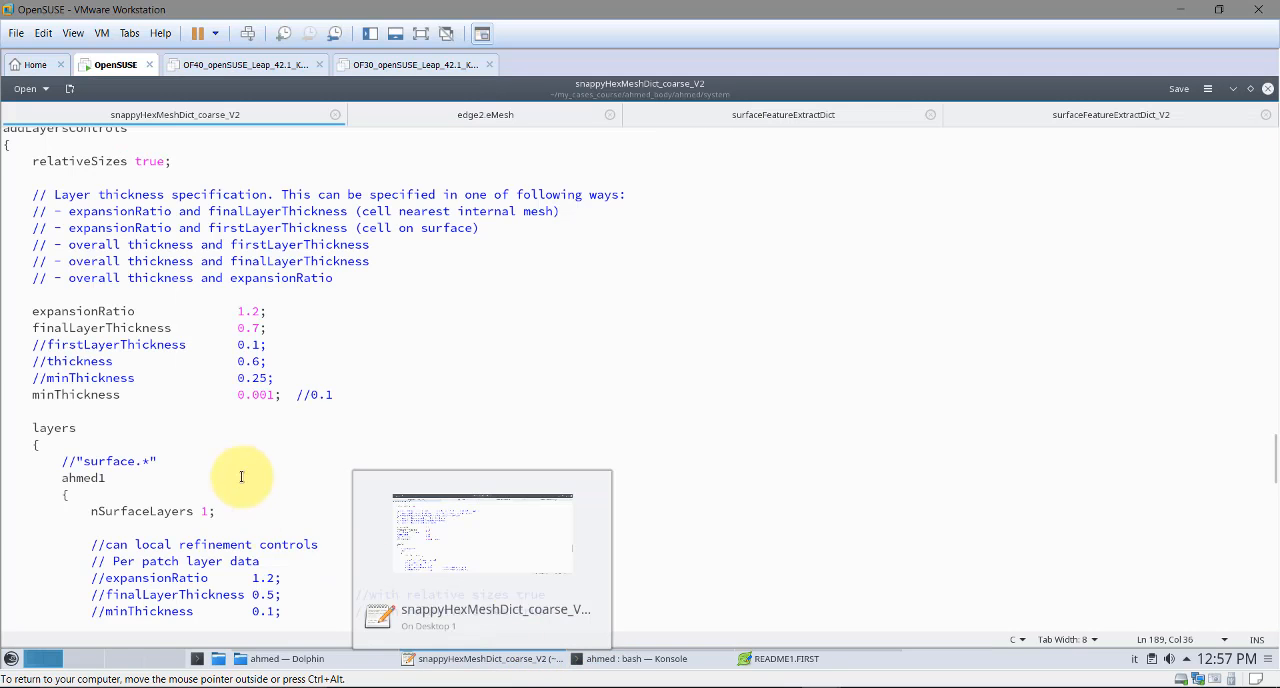
key("BackSpace")
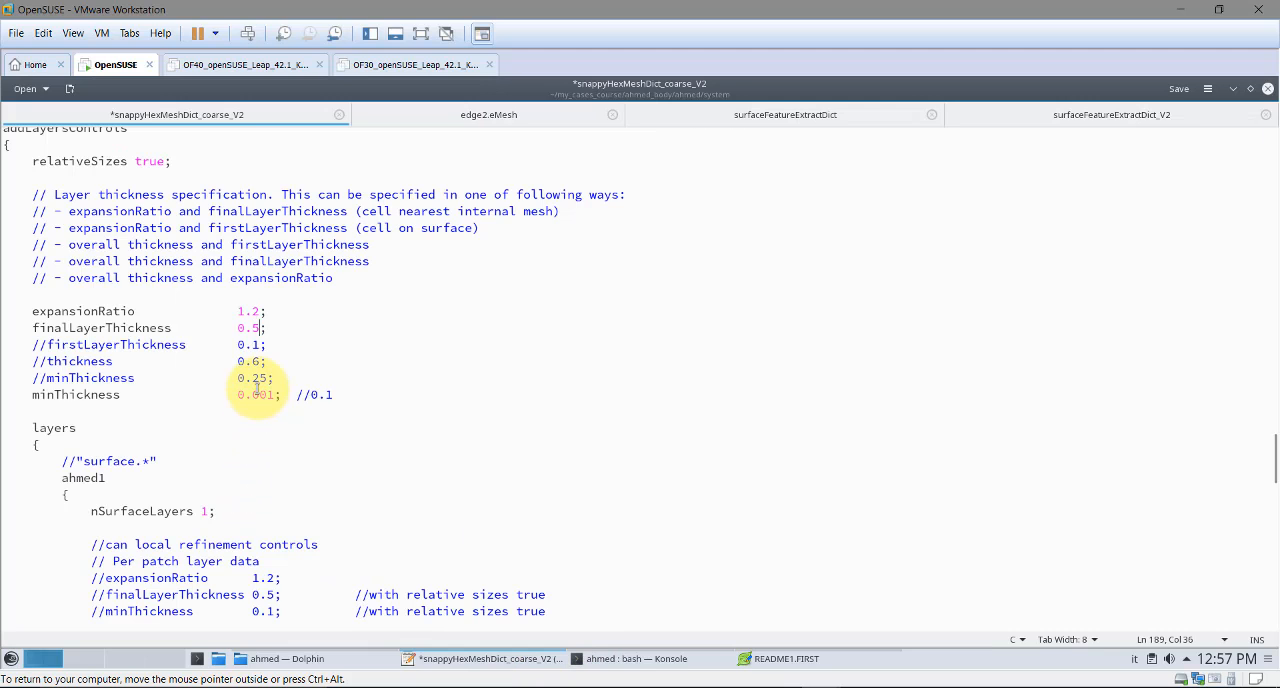
key("ctrl+s")
left_click(1233, 88)
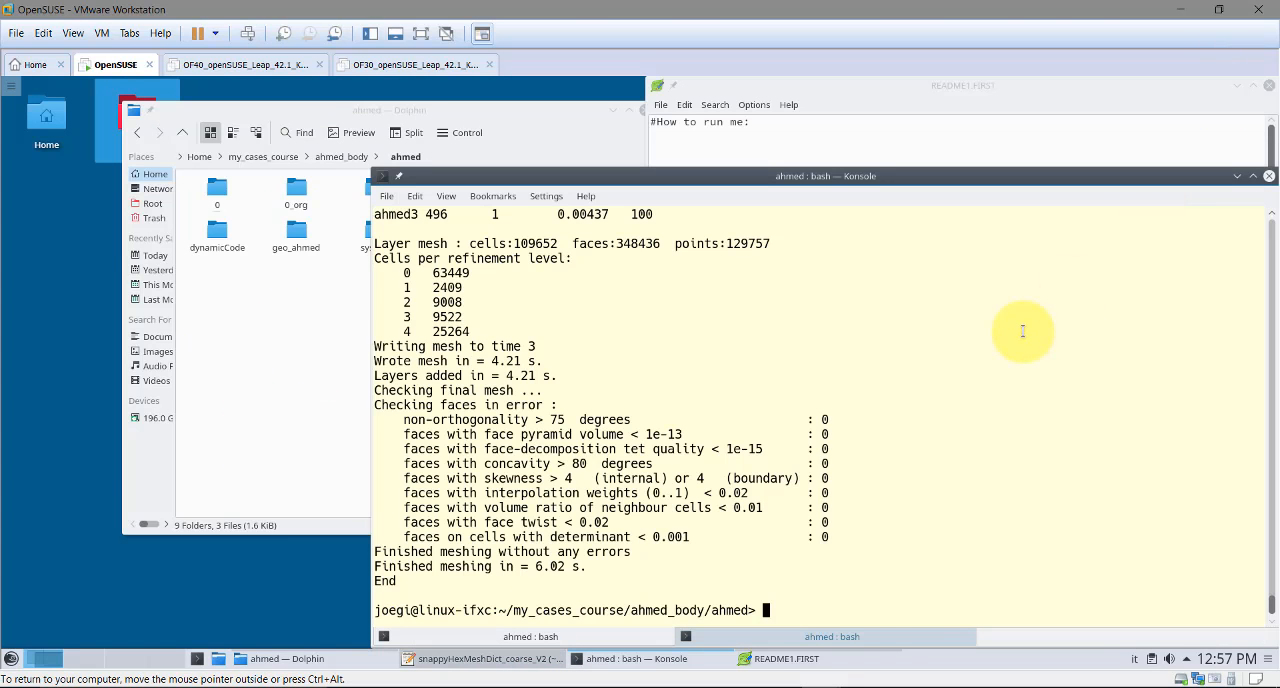
Rerun snappyHexMesh with system/snappyHexMeshDict_coarse_V2, listing the case folder before and after the run
key("Return")
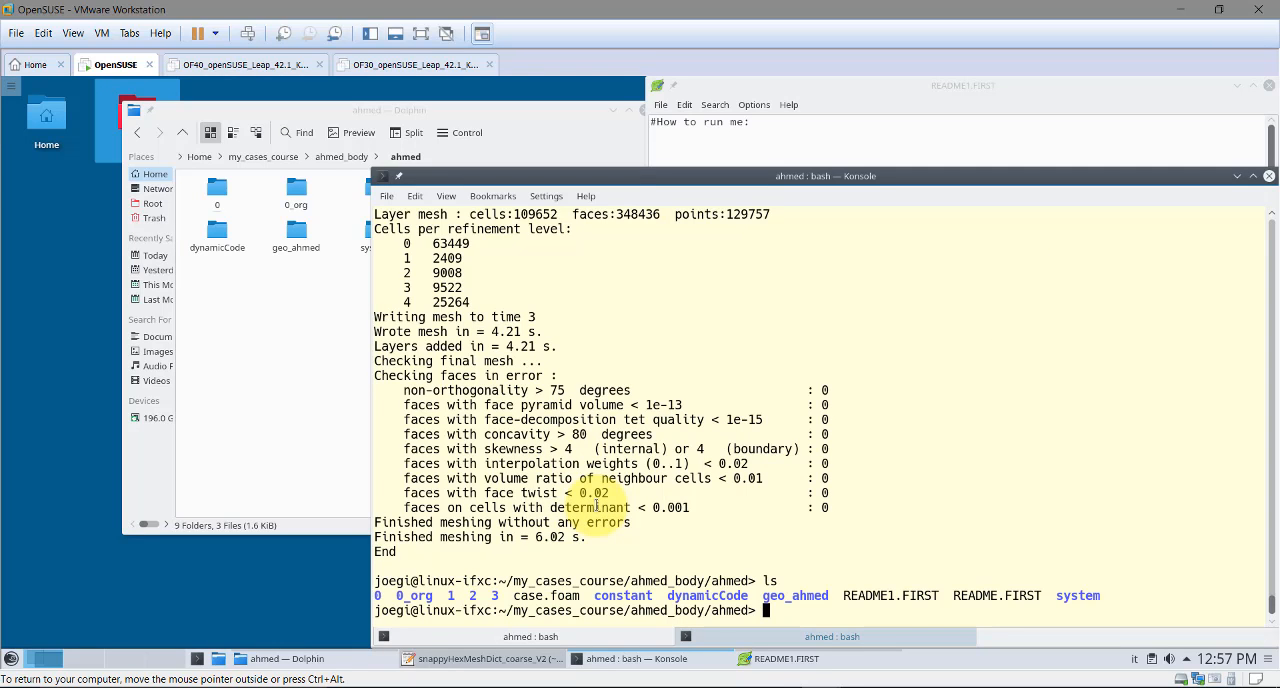
key("Up")
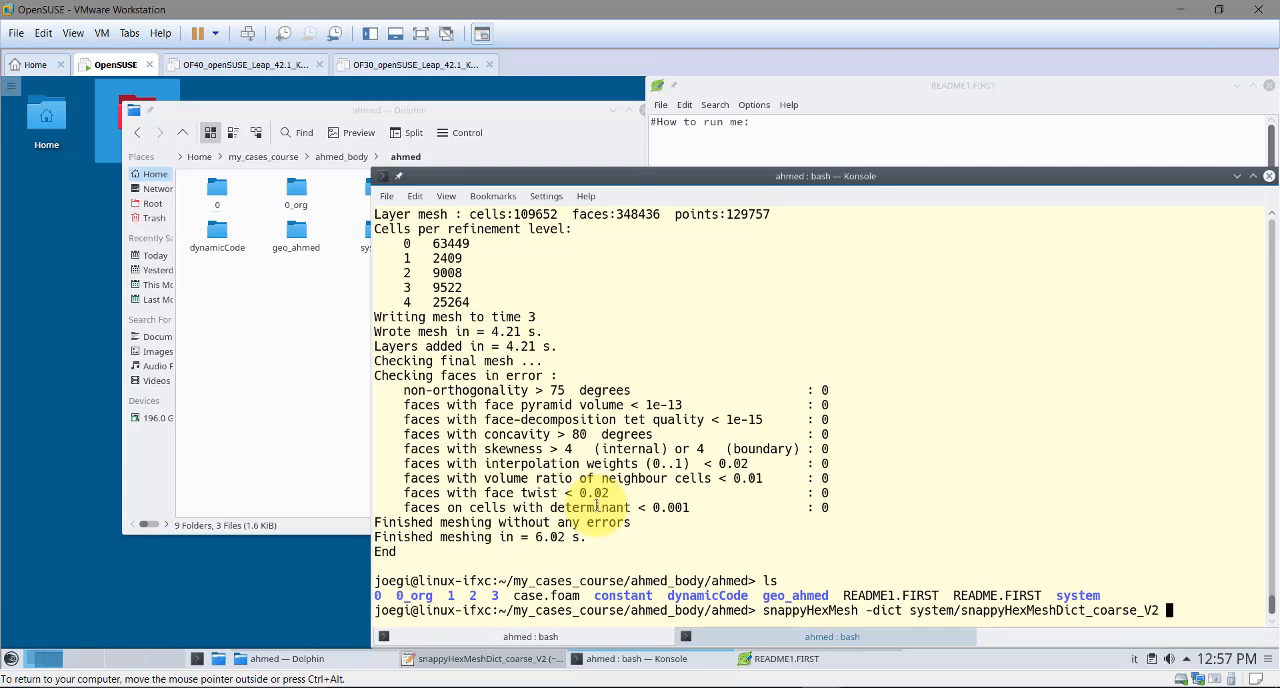
key("Return")
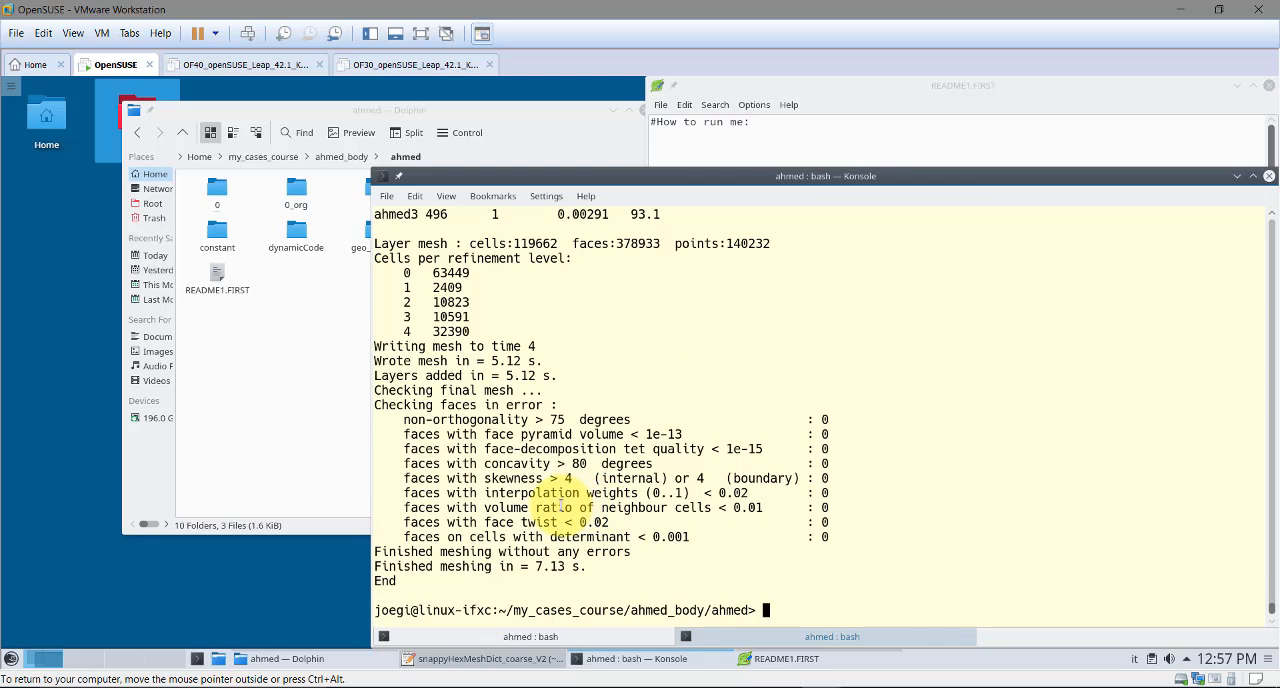
type("ls")
key("Return")
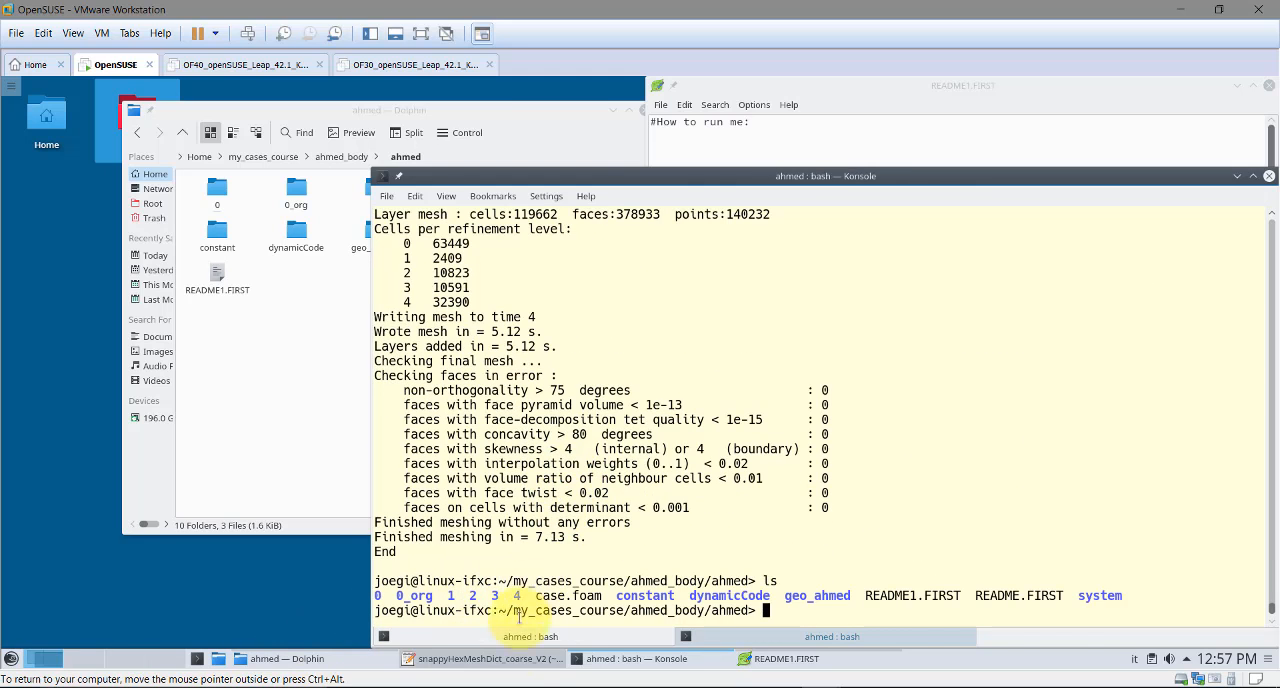
Set finalLayerThickness to 0.3 in snappyHexMeshDict_coarse_V2, save the file and minimize the editor
left_click(500, 659)
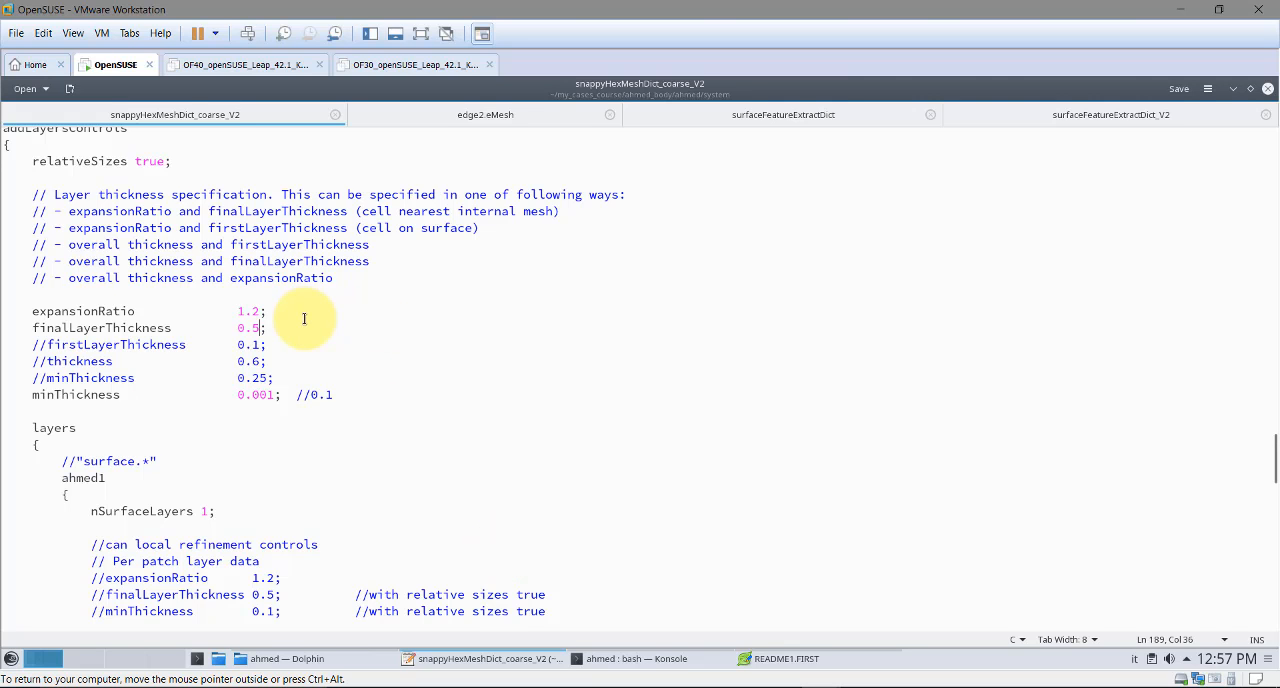
key("BackSpace")
key("ctrl+s")
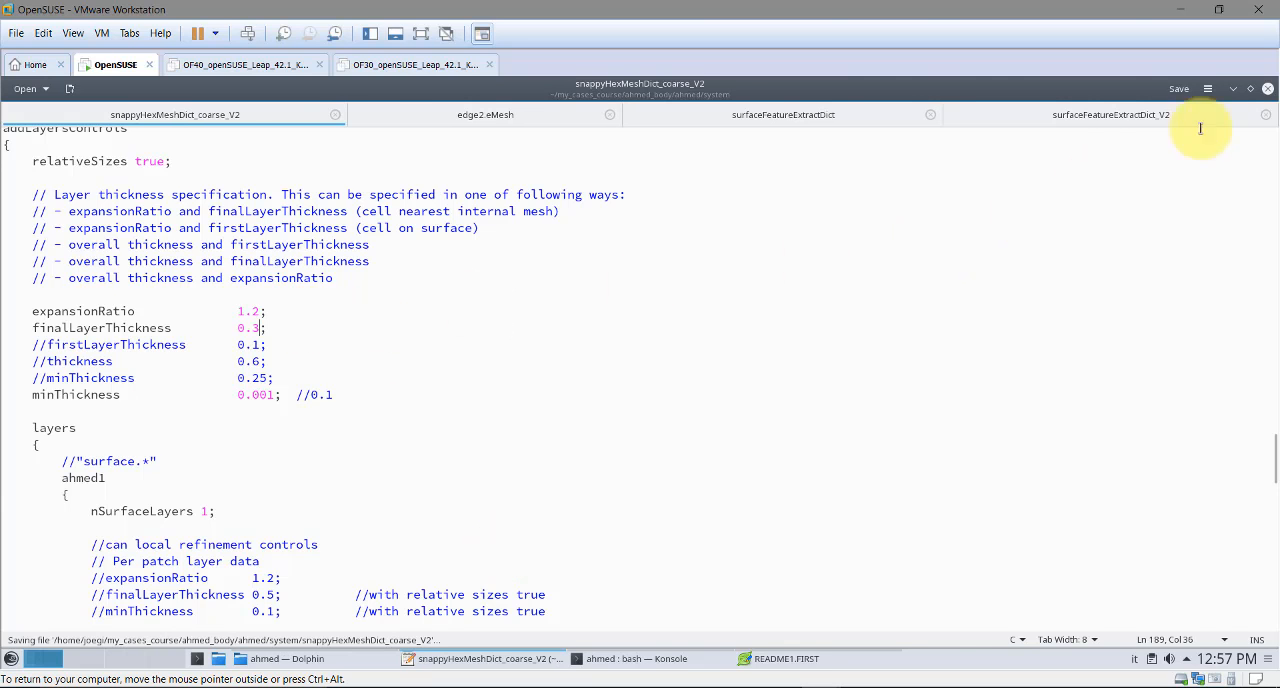
left_click(1233, 89)
Add another layer by running snappyHexMesh again with system/snappyHexMeshDict_coarse_V2, and list the case folder
left_click(1025, 308)
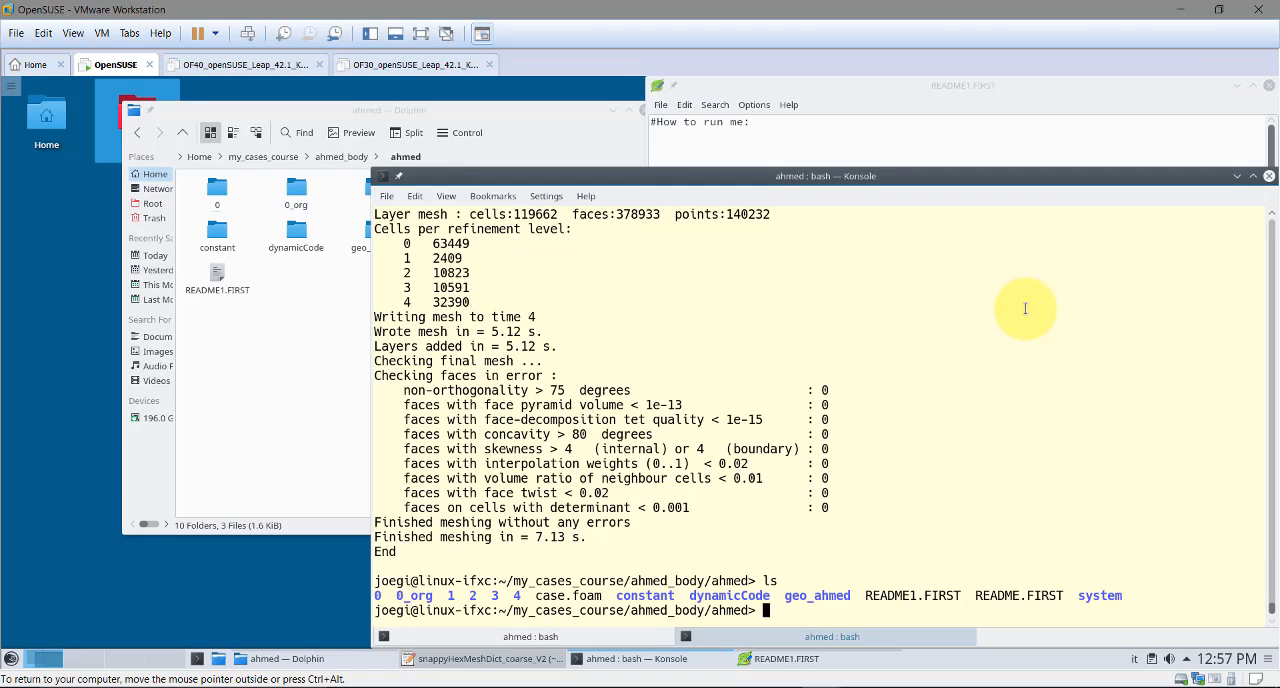
key("Up")
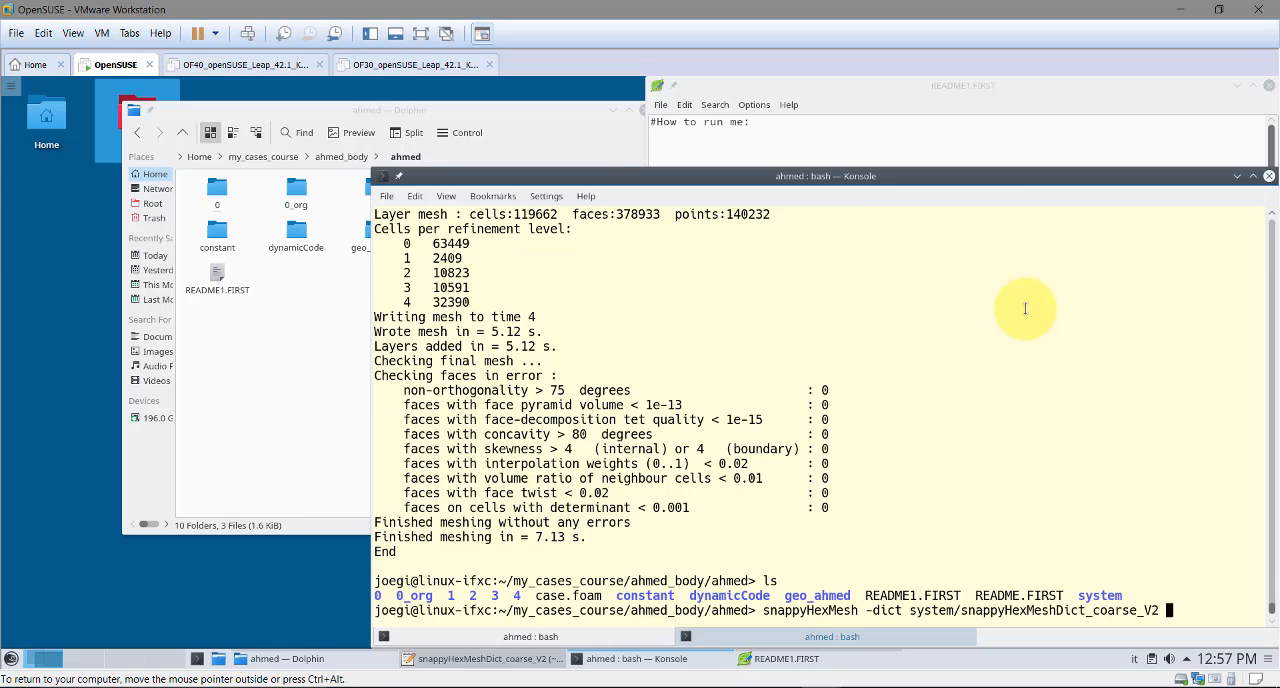
key("Return")
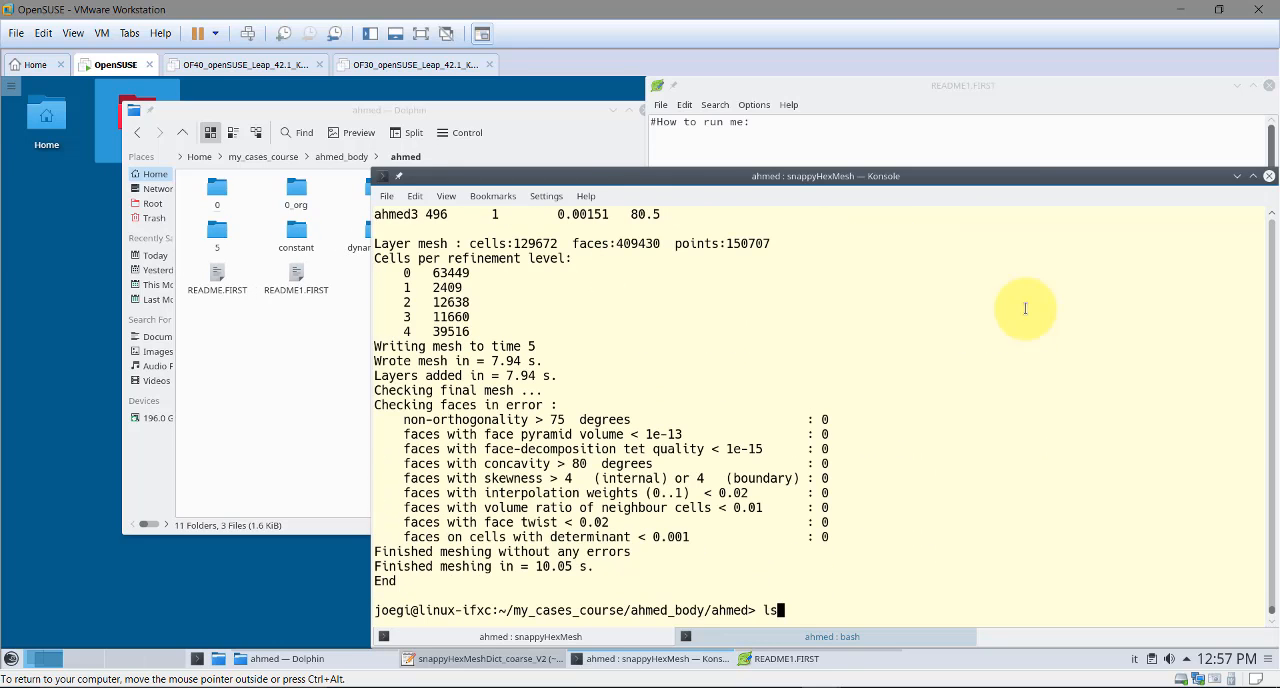
key("Return")
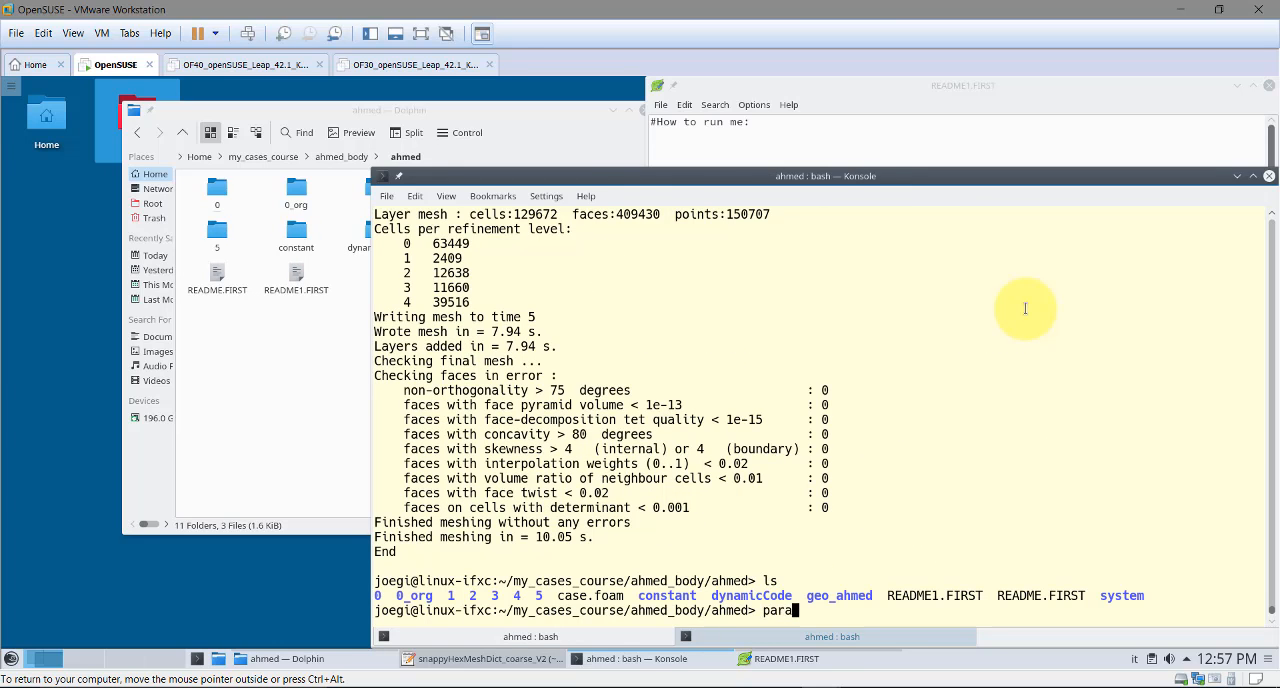
Launch paraFoam from the case folder and delete the ahmed.OpenFOAM reader from the pipeline
type("paraFoam")
key("Return")
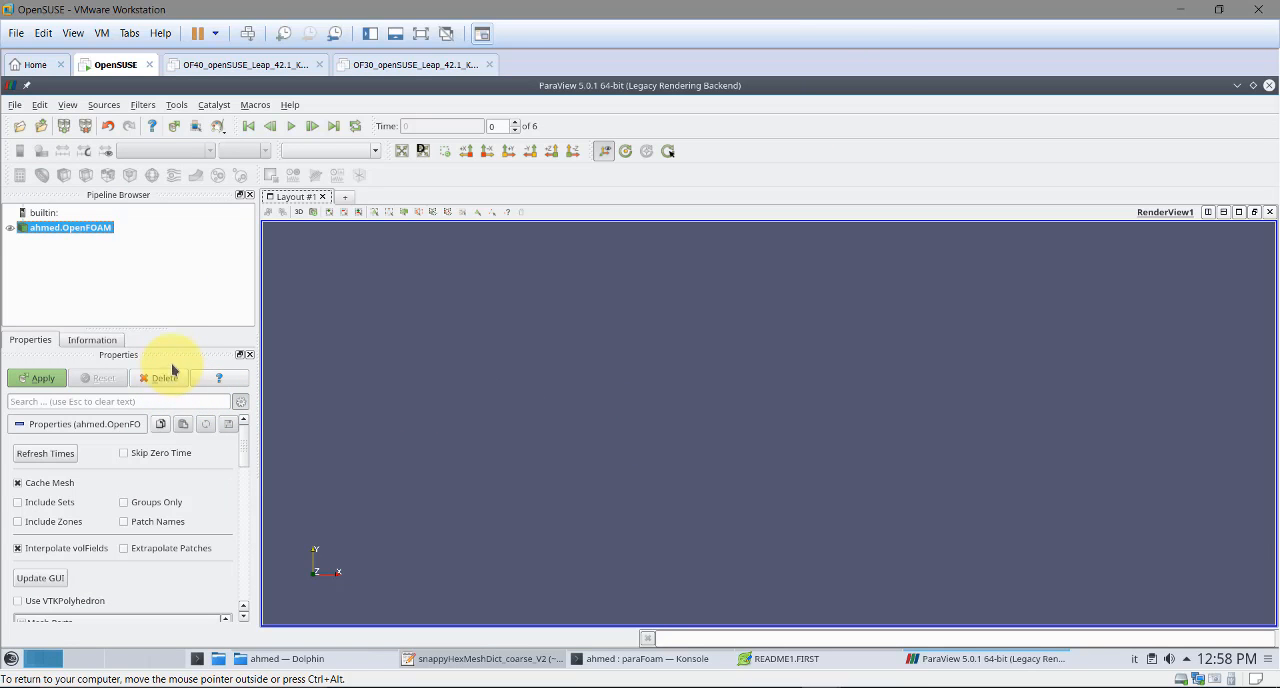
left_click(170, 375)
Load the ParaView state file from the geo_ahmed folder and accept the suggested ahmed.OpenFOAM path
left_click(16, 105)
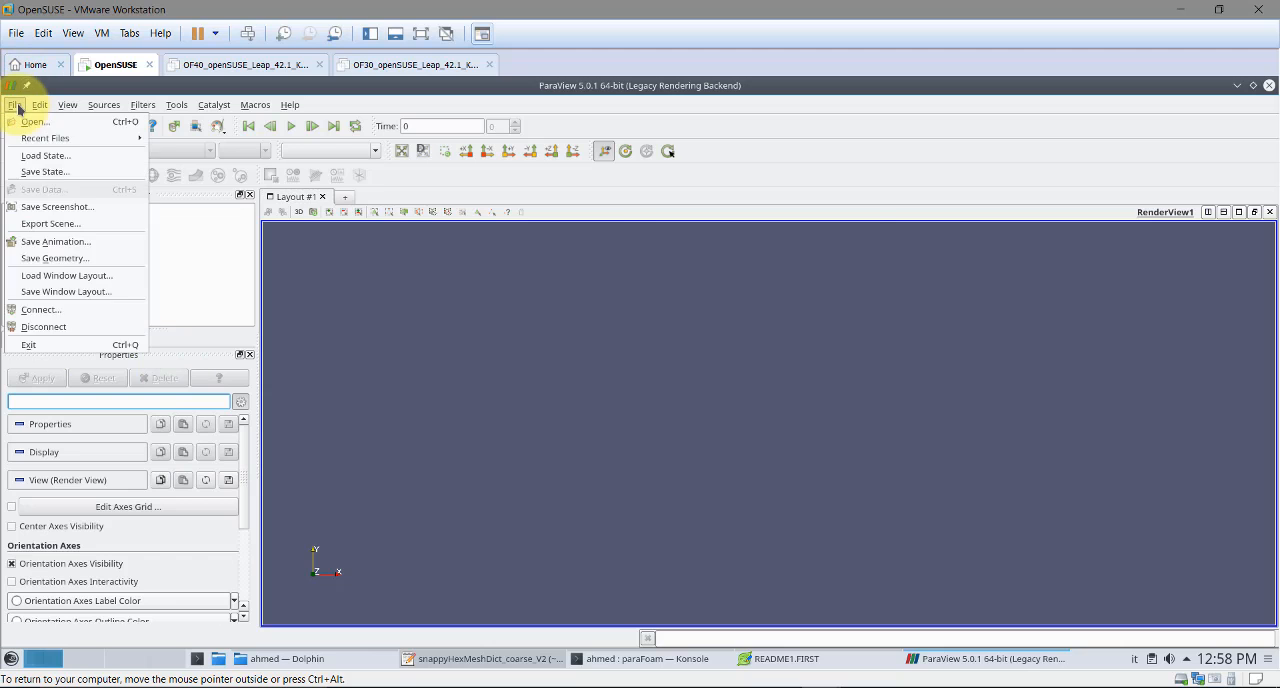
left_click(45, 156)
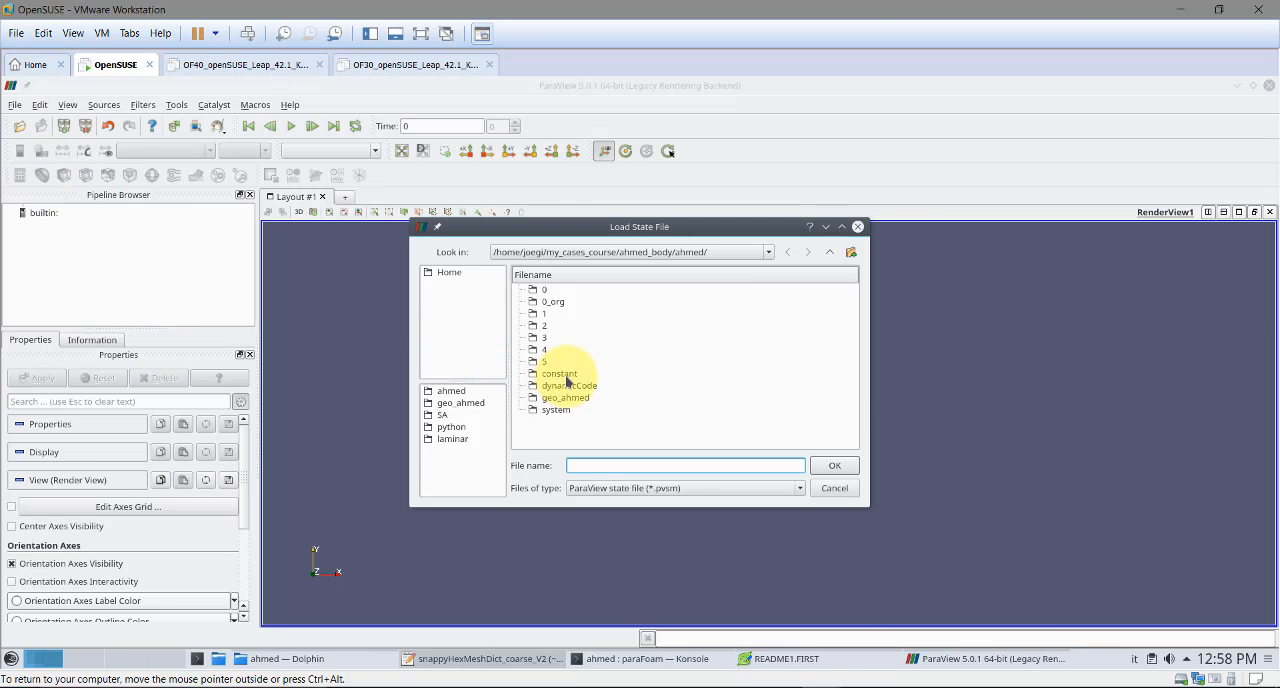
double_click(566, 398)
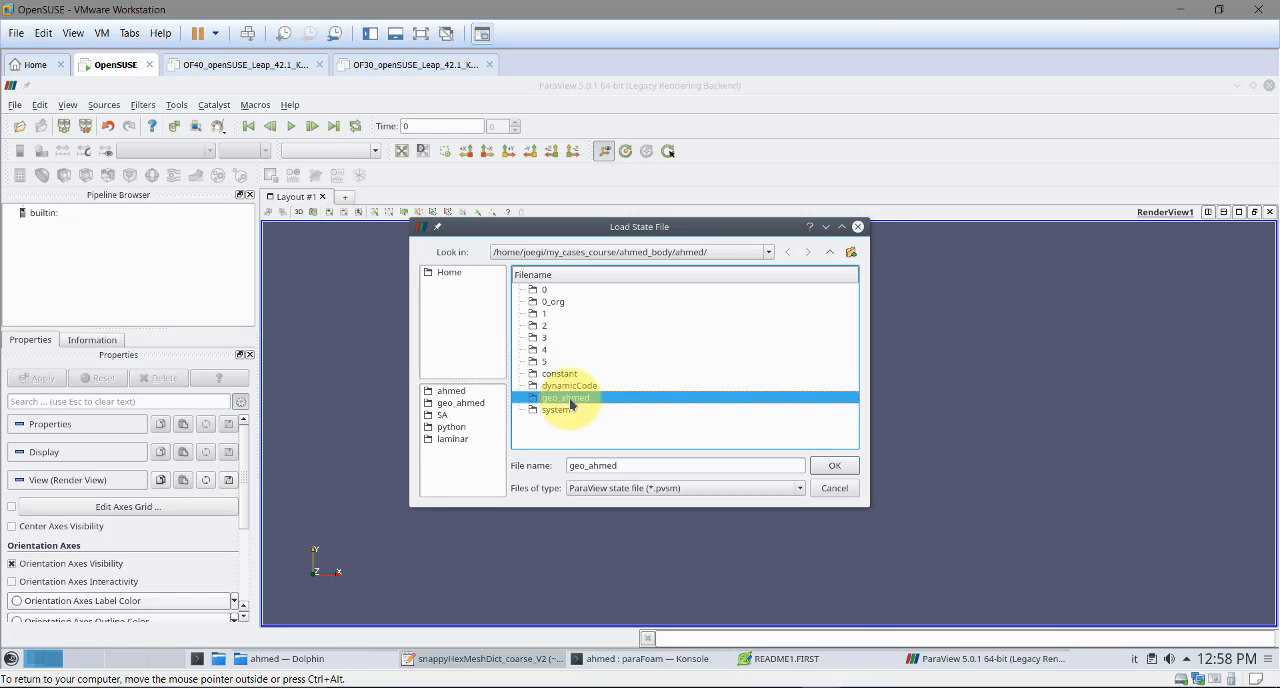
double_click(566, 291)
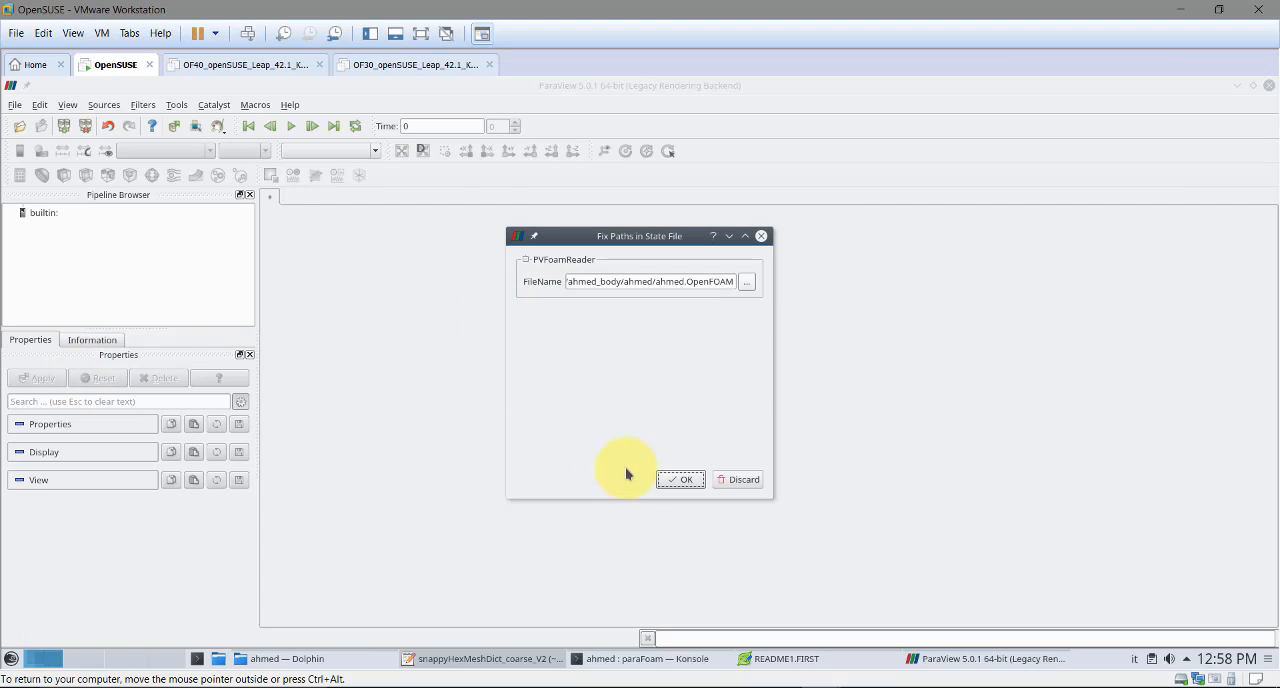
left_click(686, 479)
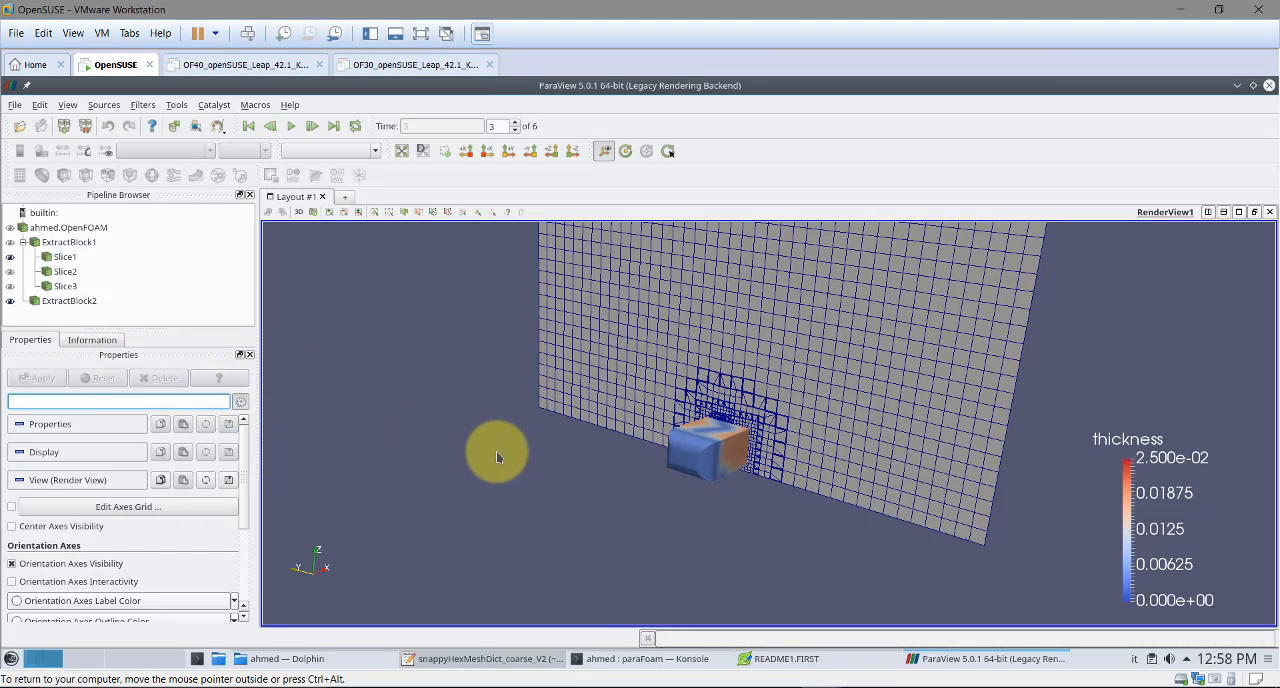
Hide Slice1 and display only ExtractBlock2, the Ahmed body surface coloured by thickness
left_click(10, 301)
left_click(10, 257)
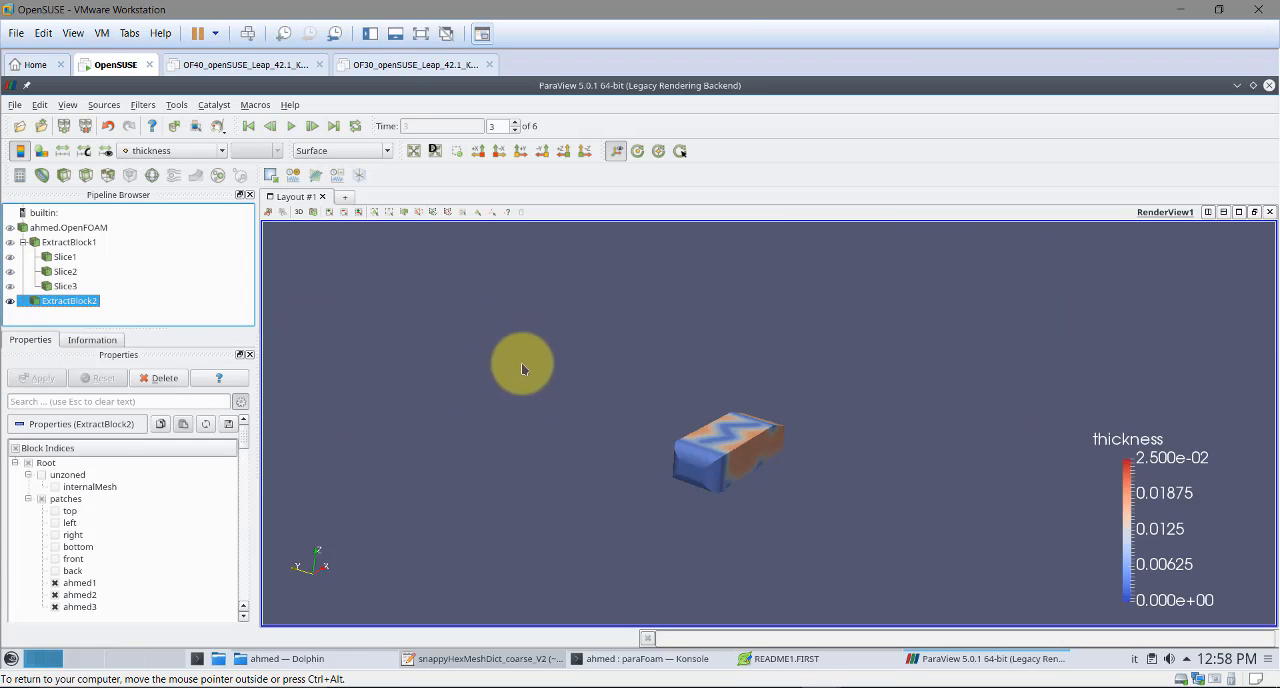
right_click_drag(521, 369, 523, 477)
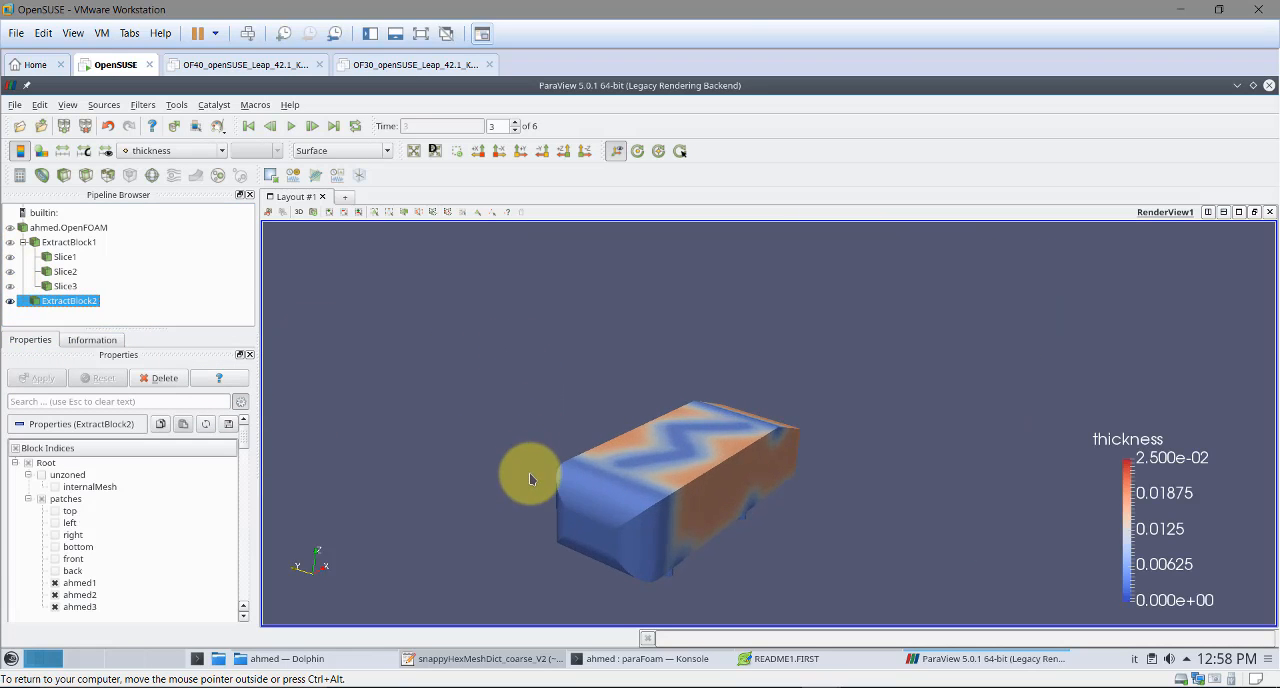
Go to the last time step and colour the ExtractBlock2 body surface by nSurfaceLayers
left_click(334, 127)
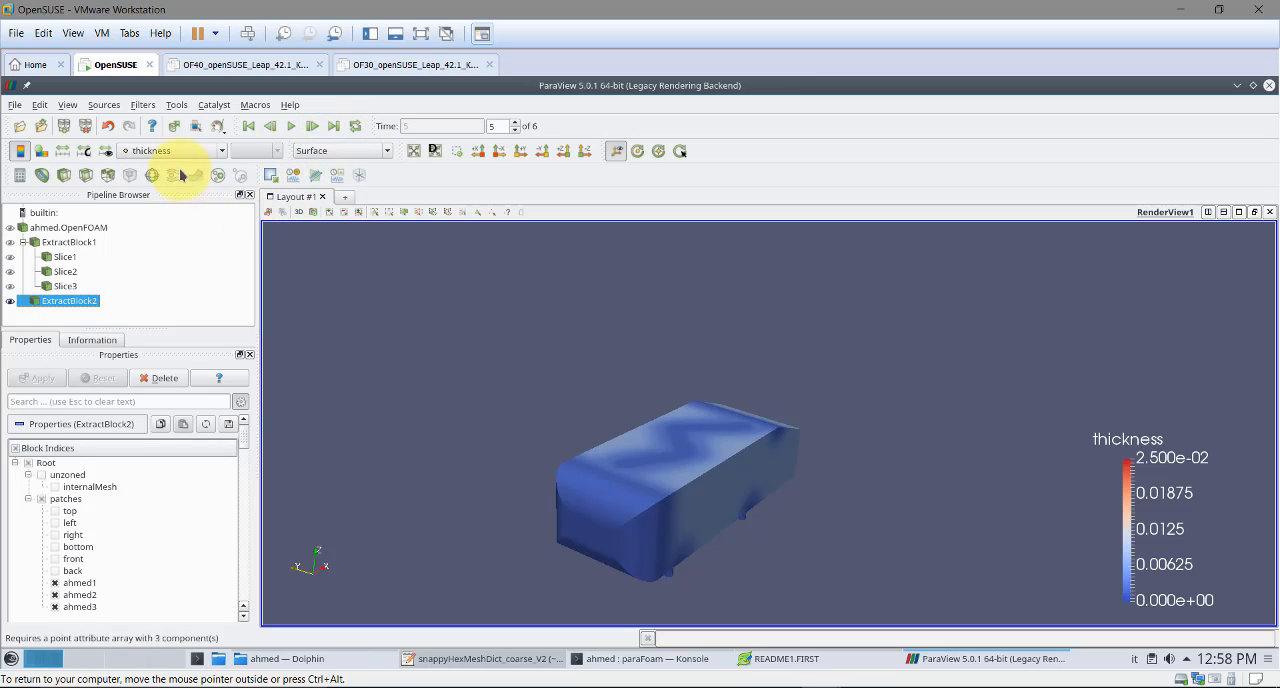
left_click(176, 151)
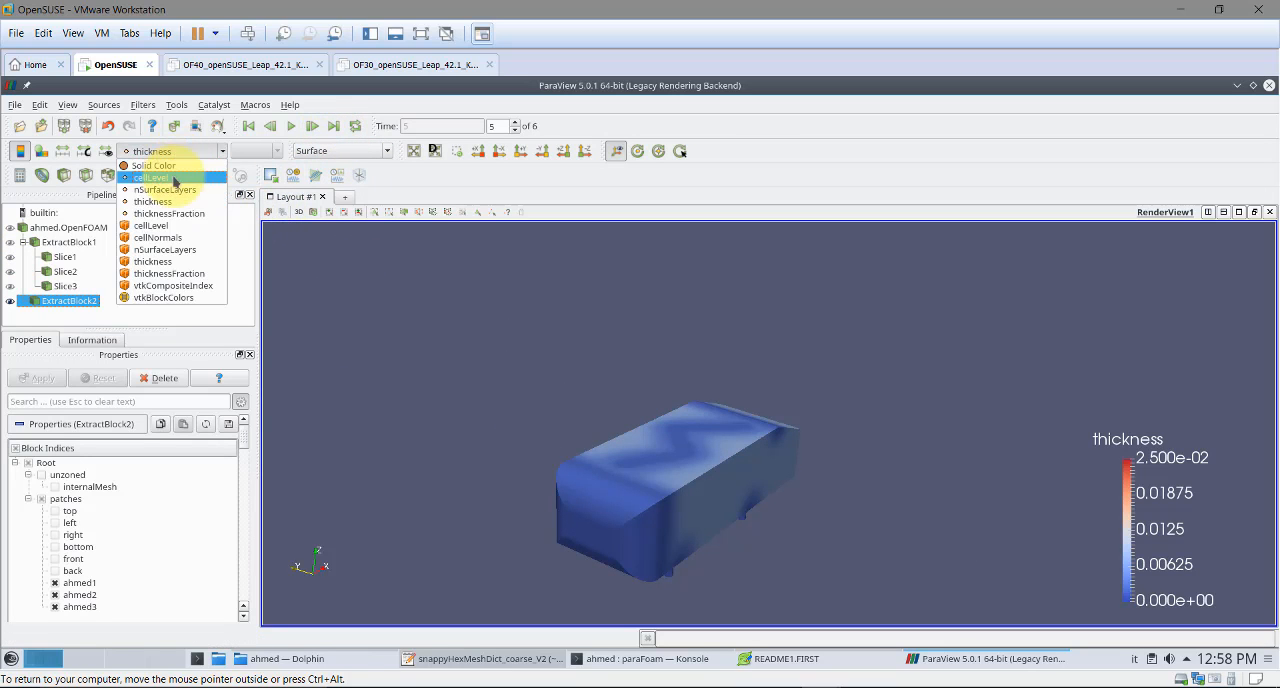
left_click(165, 190)
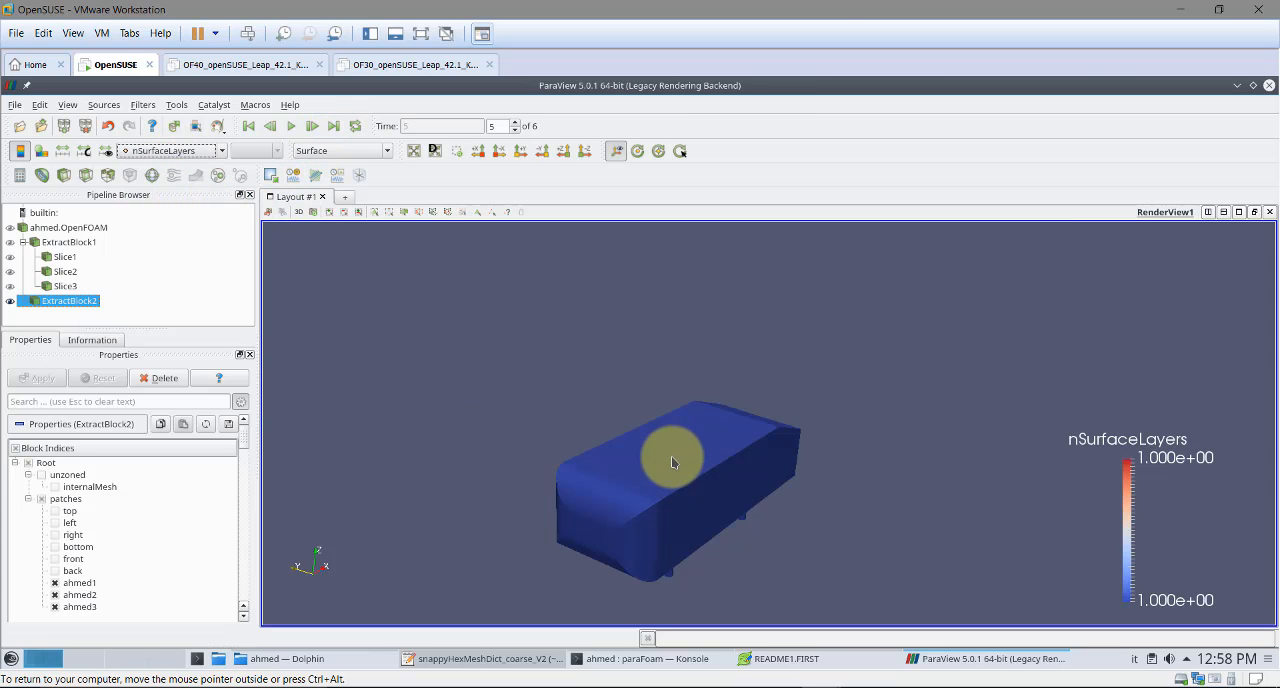
left_click_drag(669, 457, 748, 425)
left_click_drag(775, 425, 650, 452)
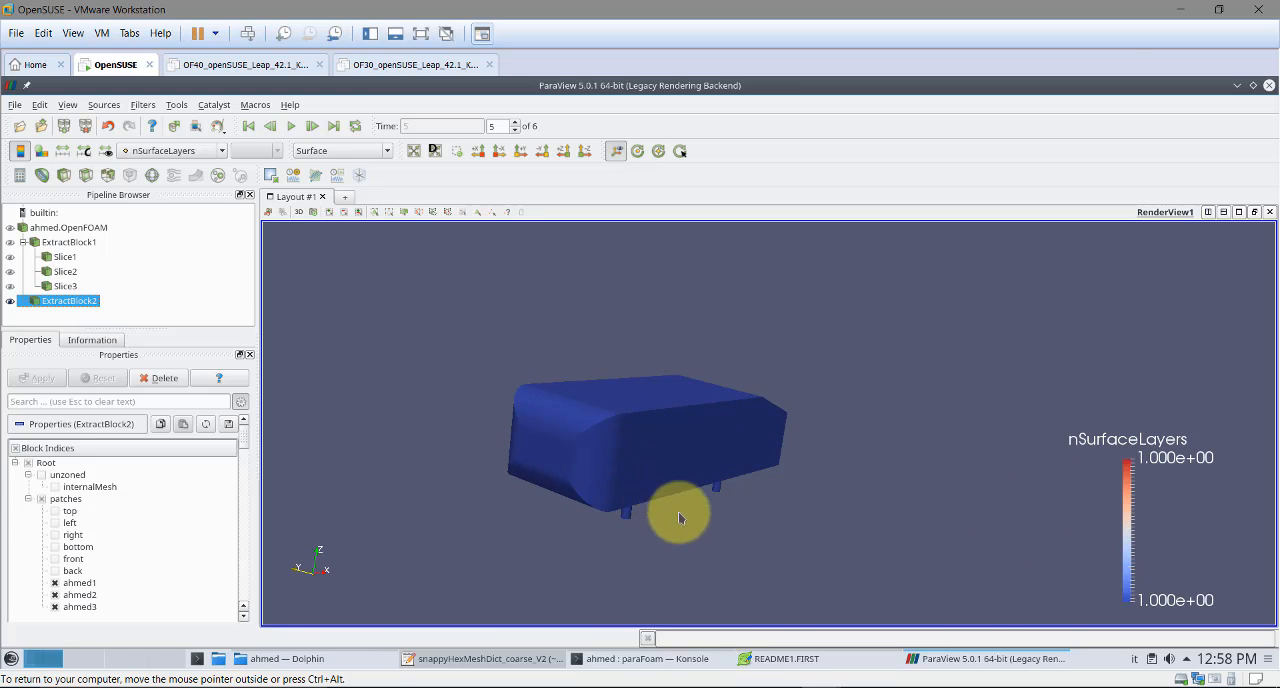
Review the layer table for patches ahmed1, ahmed2 and ahmed3 in the Konsole output of snappyHexMesh
left_click(647, 658)
scroll(621, 424, "up", 4)
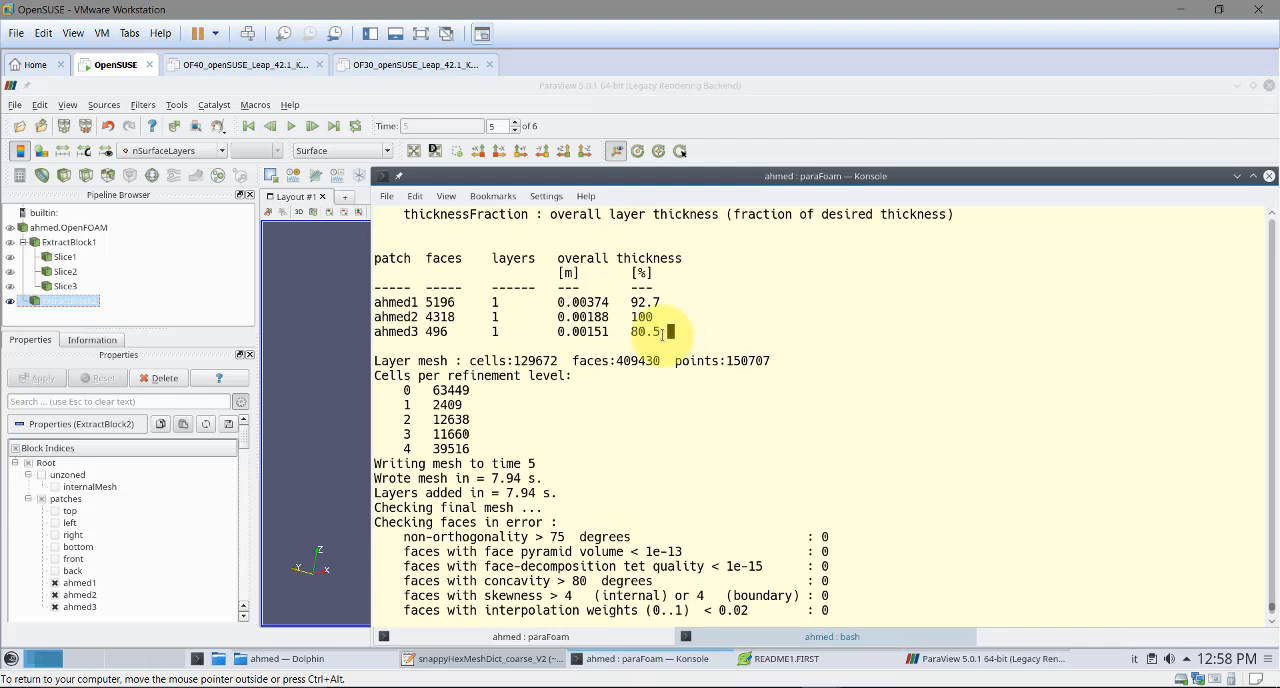
left_click_drag(663, 334, 383, 296)
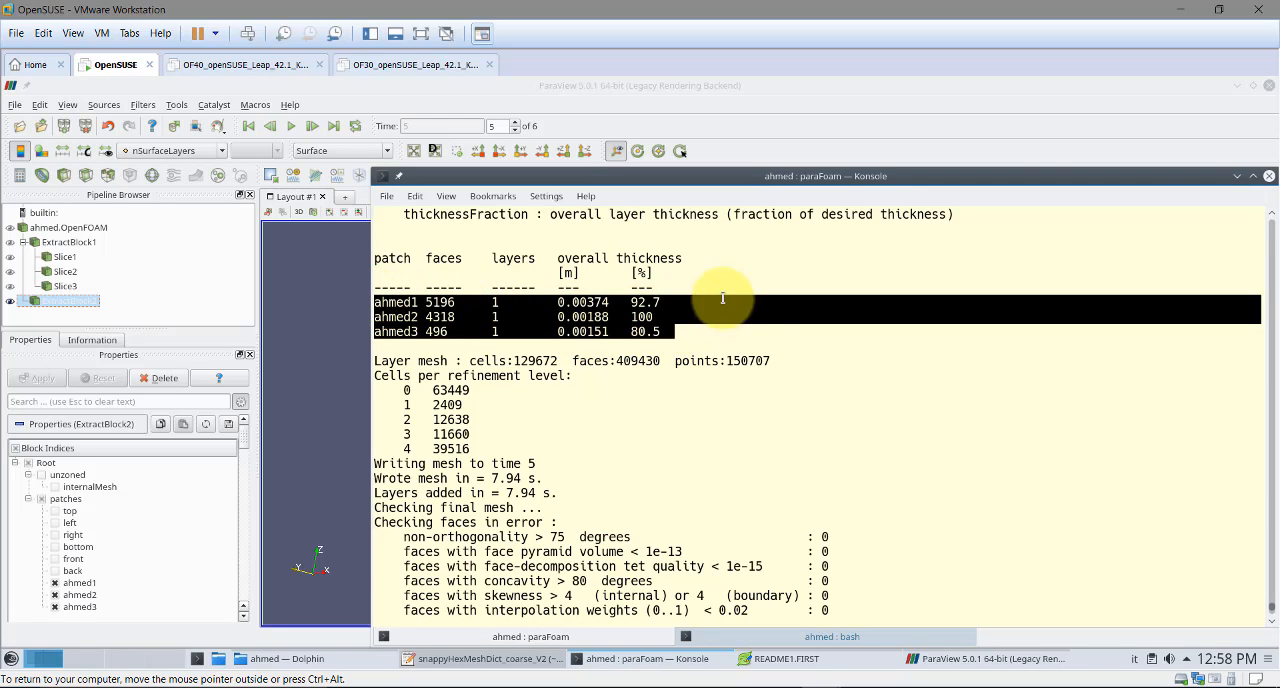
left_click(1238, 176)
Colour ExtractBlock2 by point thickness and rescale the colour range to the data
left_click_drag(674, 422, 686, 457)
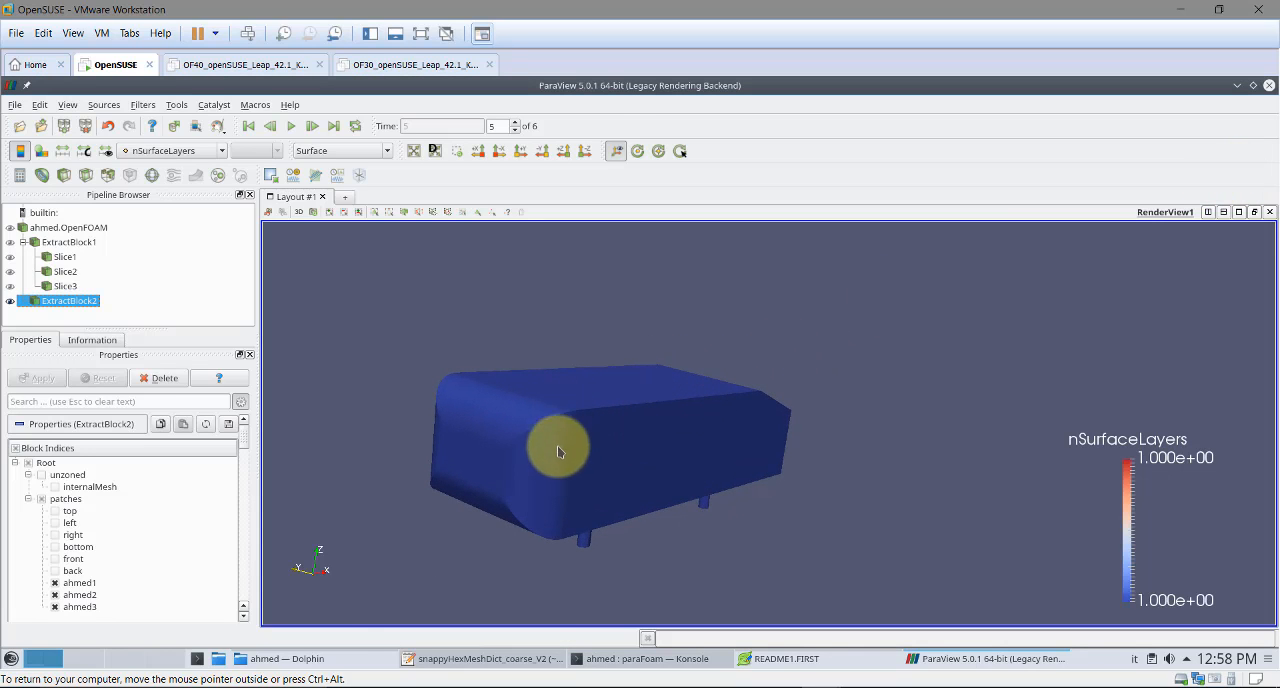
mouse_move(631, 488)
left_mouse_down()
mouse_move(686, 480)
mouse_move(623, 480)
left_mouse_up()
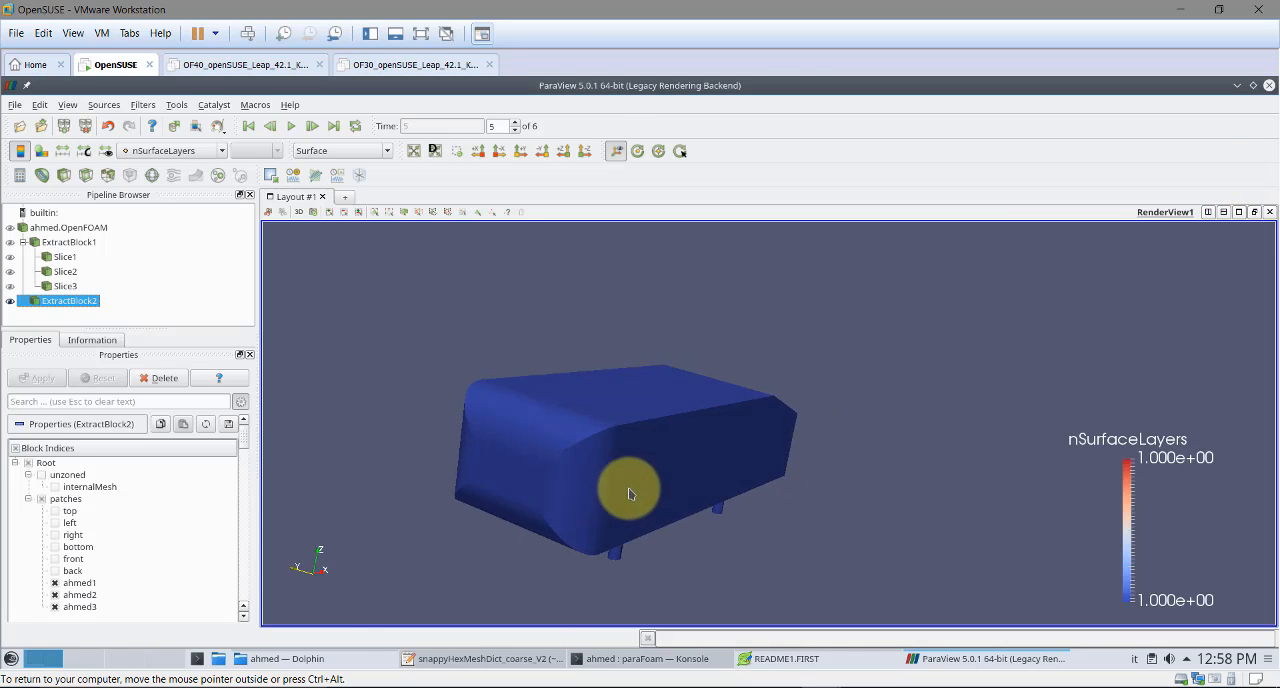
left_click(198, 150)
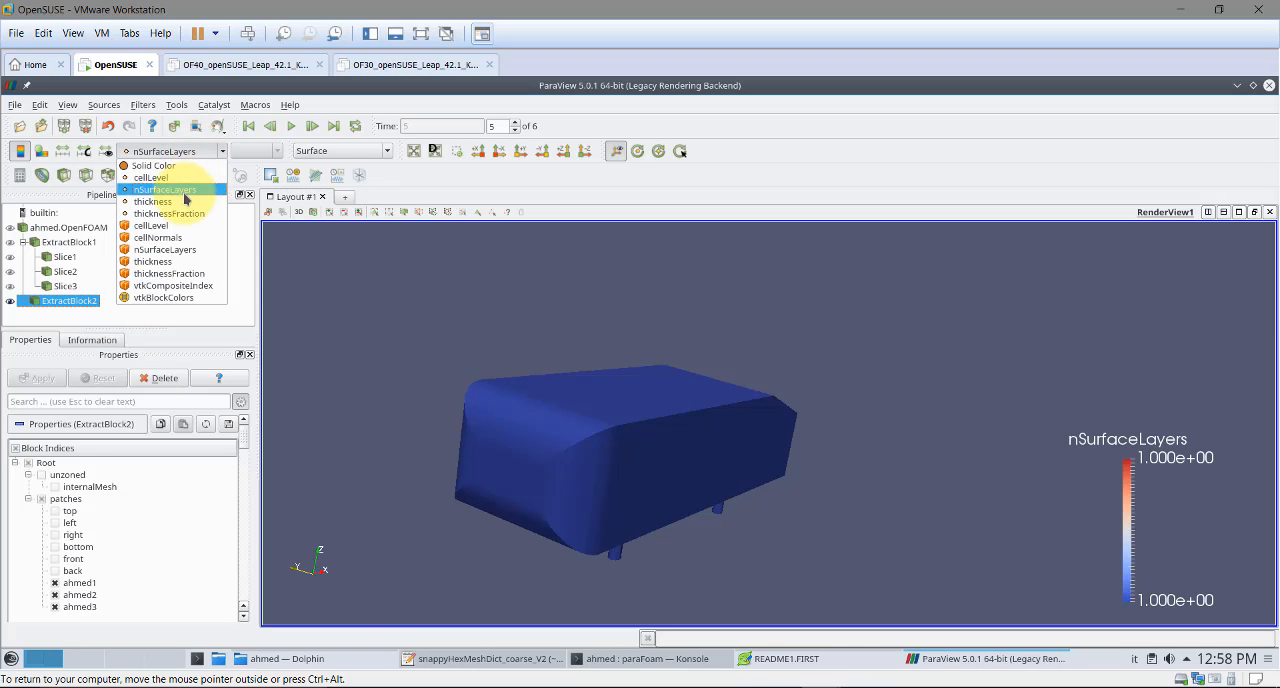
left_click(180, 203)
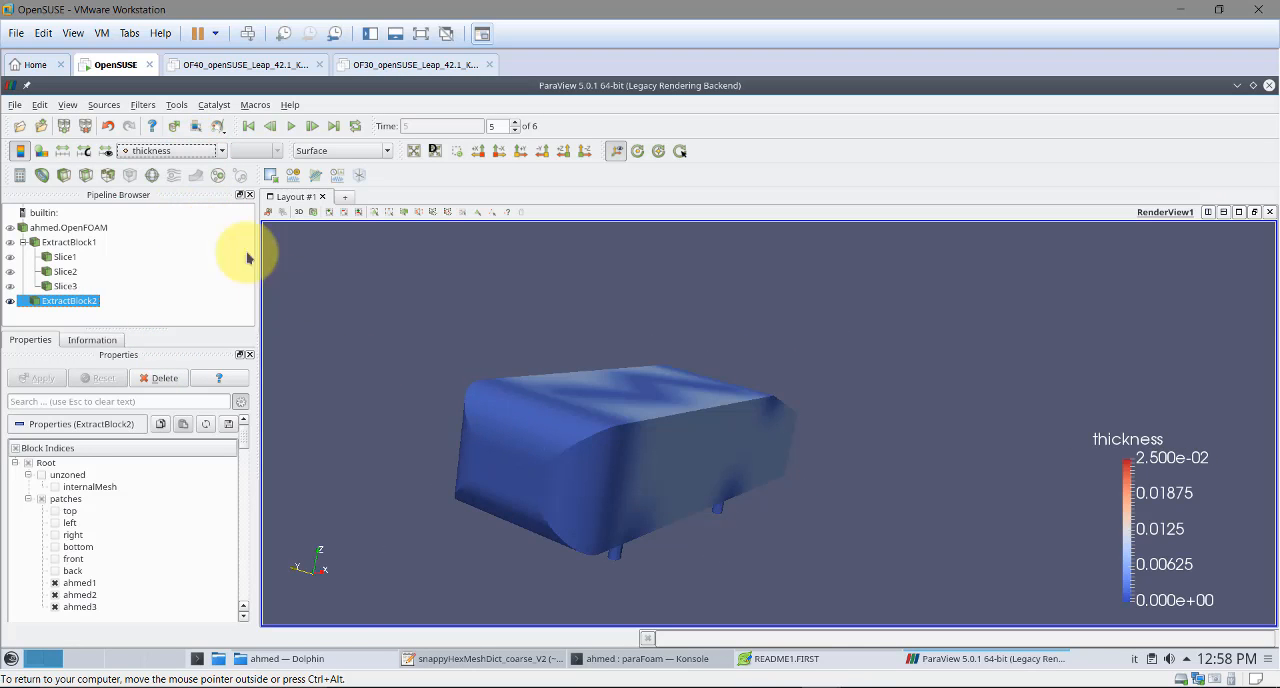
left_click(62, 150)
left_click_drag(600, 385, 702, 469)
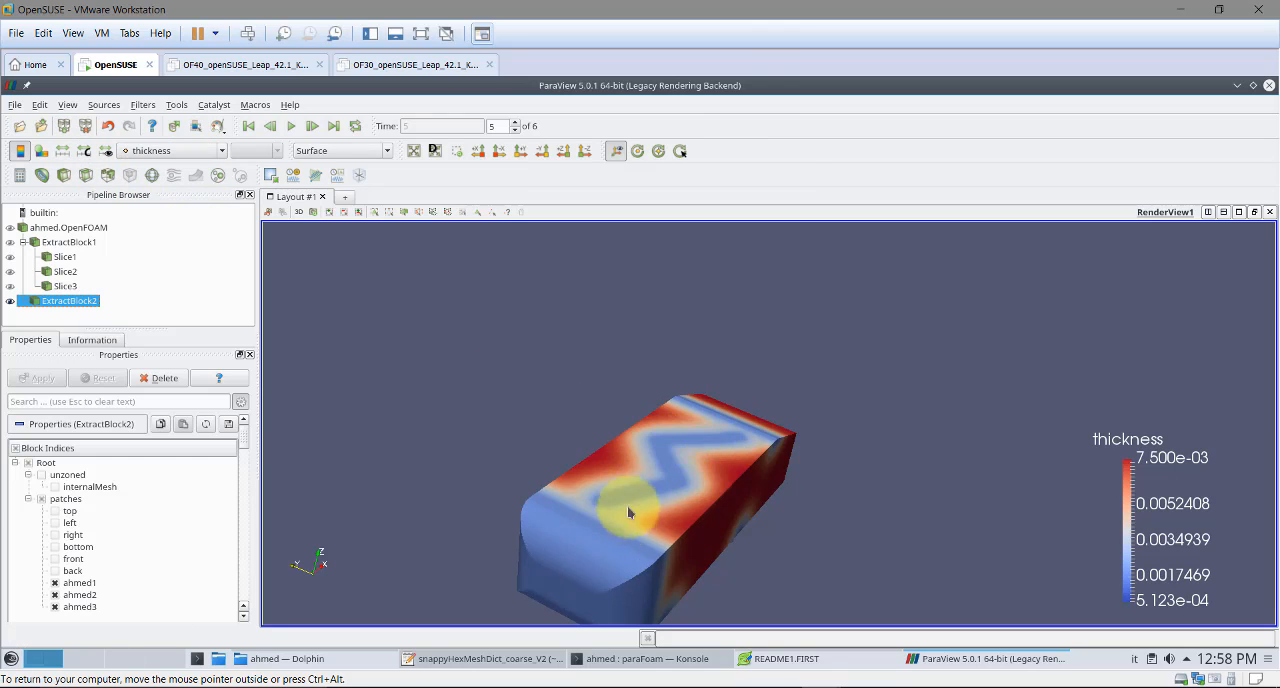
left_click_drag(627, 505, 671, 472)
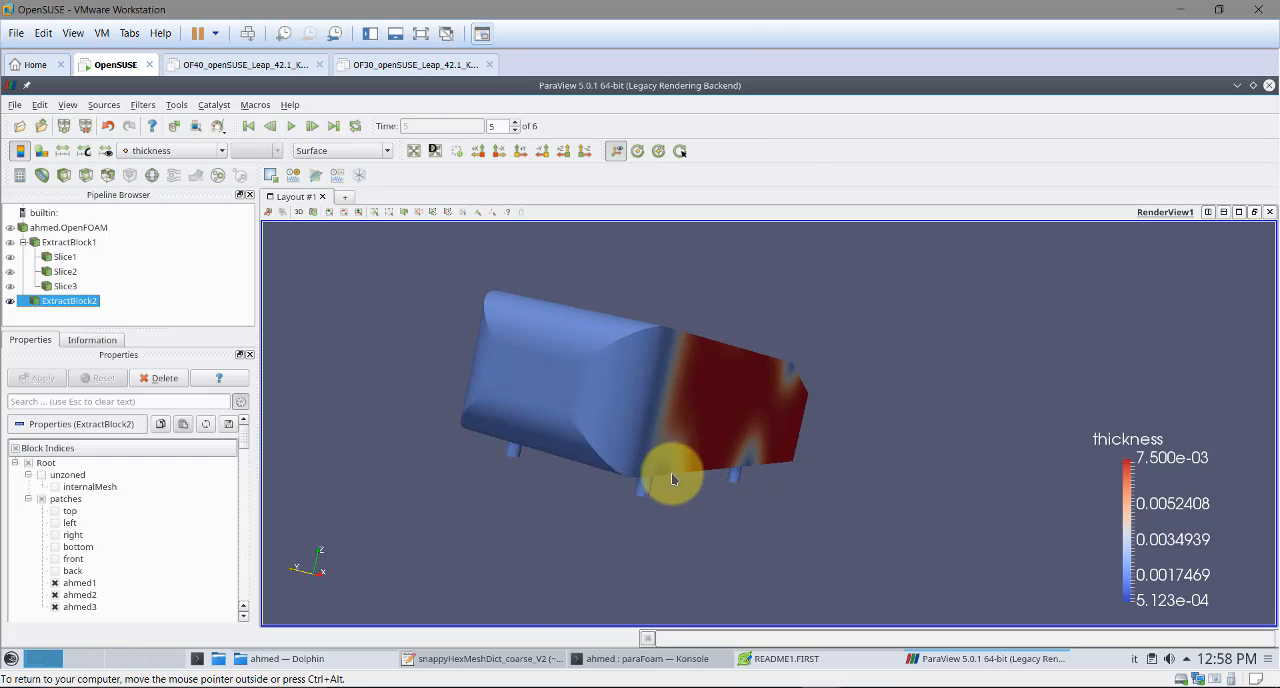
Display Slice1 with its plane outline hidden and inspect the layer cells around the body's upper edges
left_click(9, 258)
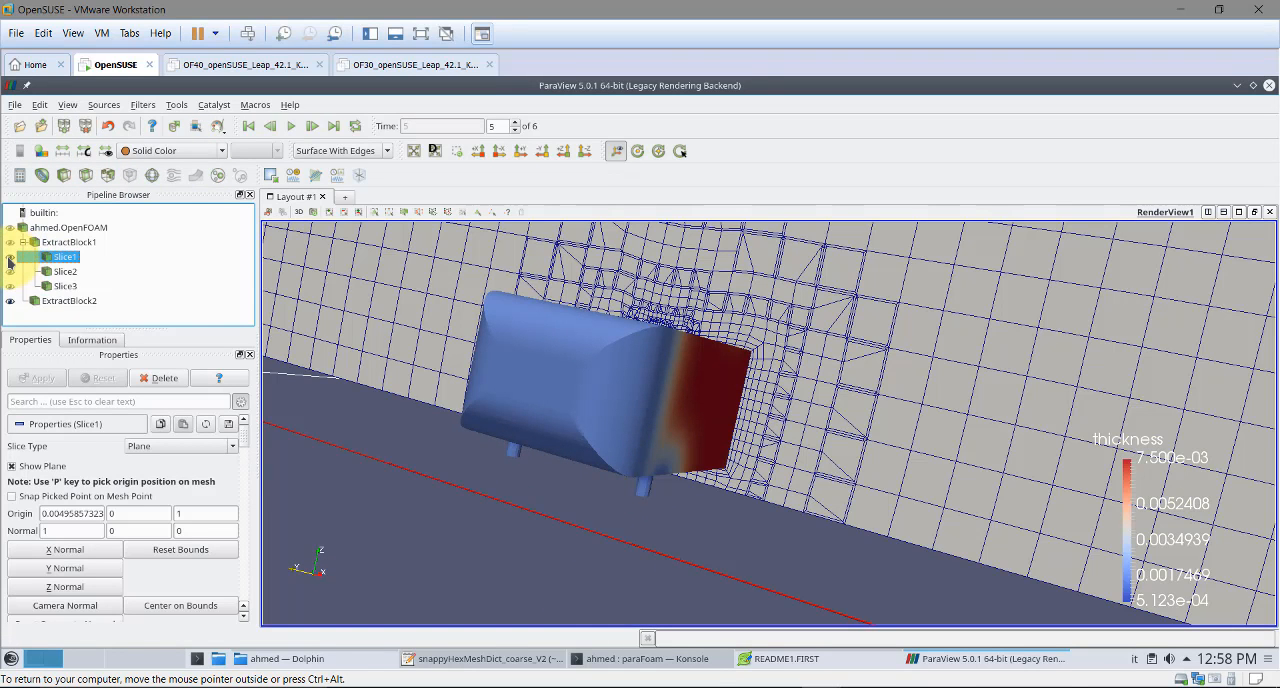
left_click(40, 470)
left_click_drag(528, 457, 723, 408)
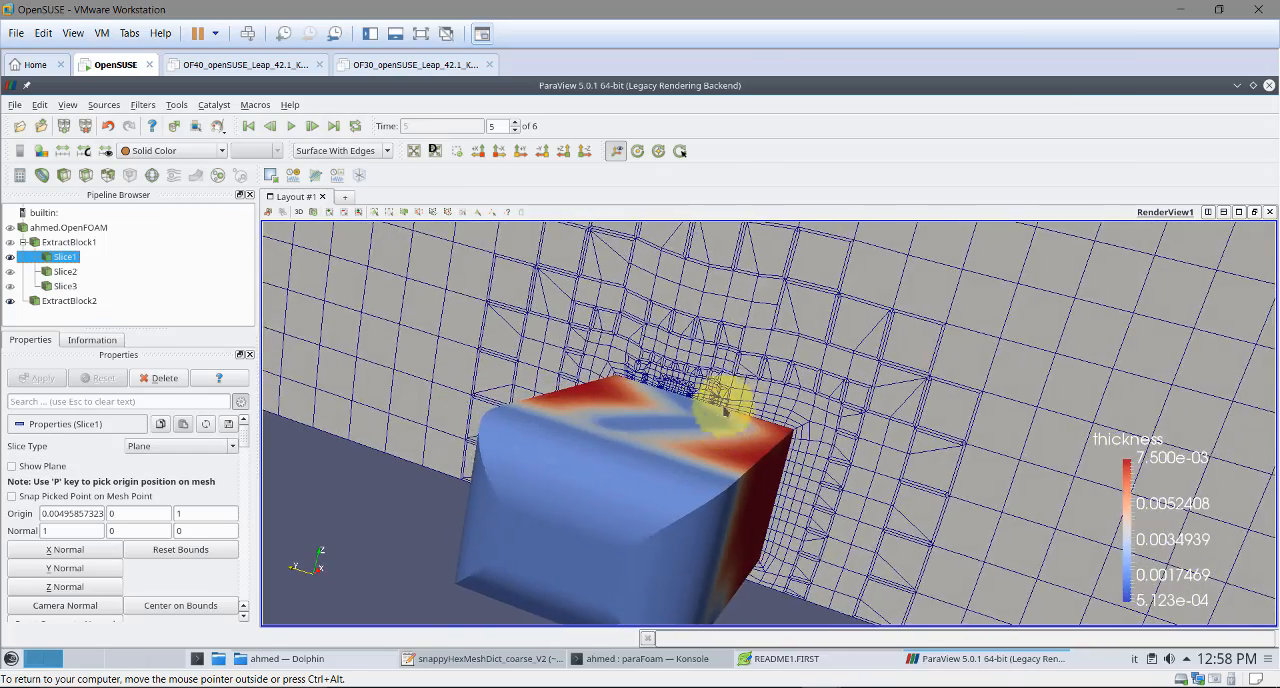
right_click_drag(740, 400, 724, 463)
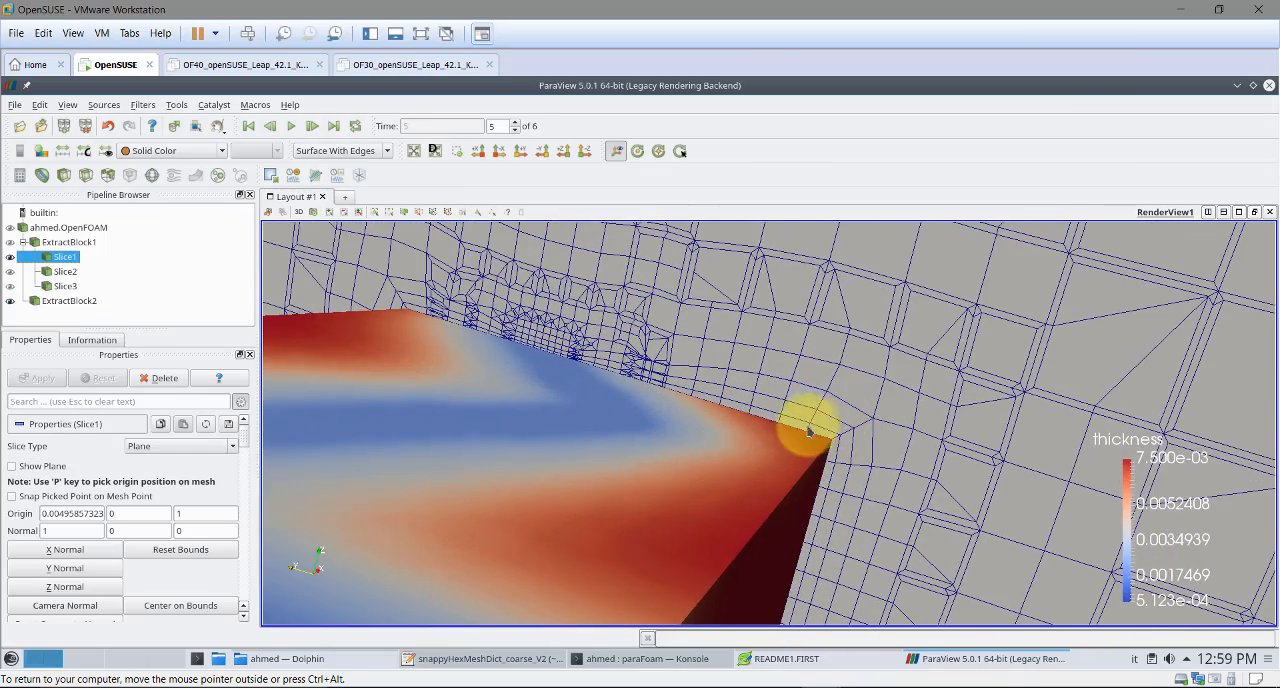
mouse_move(809, 430)
right_mouse_down()
mouse_move(769, 429)
mouse_move(798, 443)
right_mouse_up()
left_click_drag(813, 459, 709, 410)
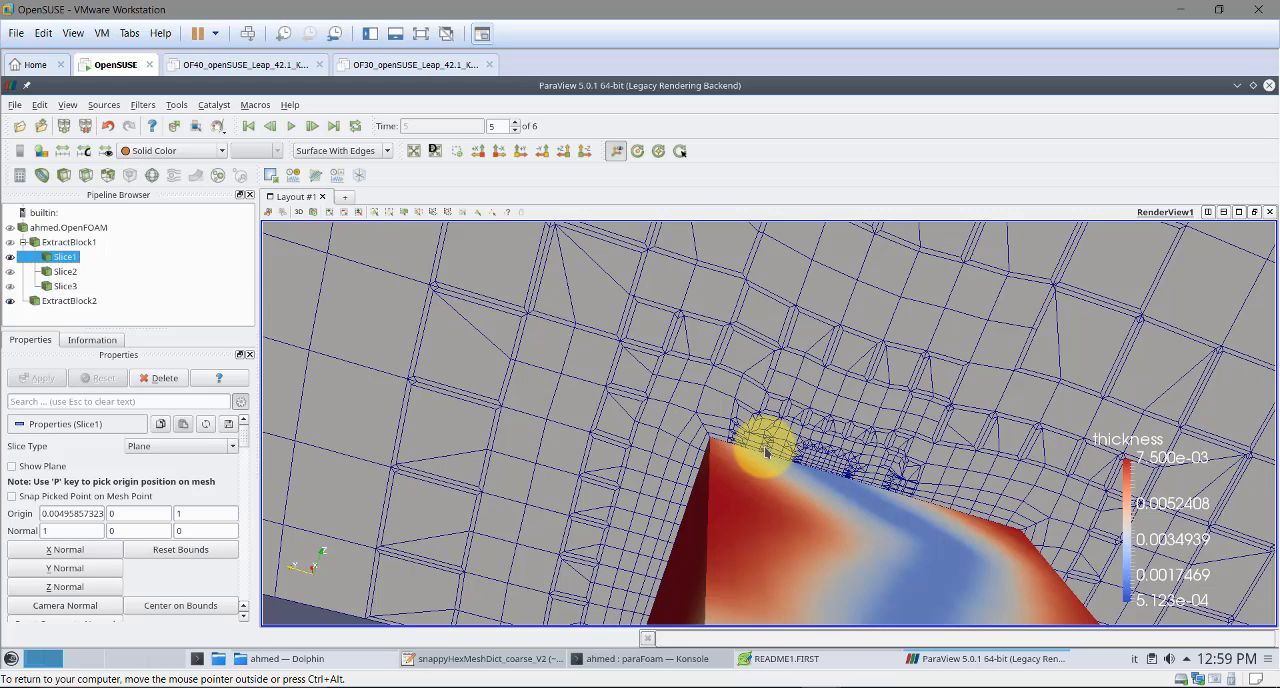
left_click_drag(791, 443, 797, 457)
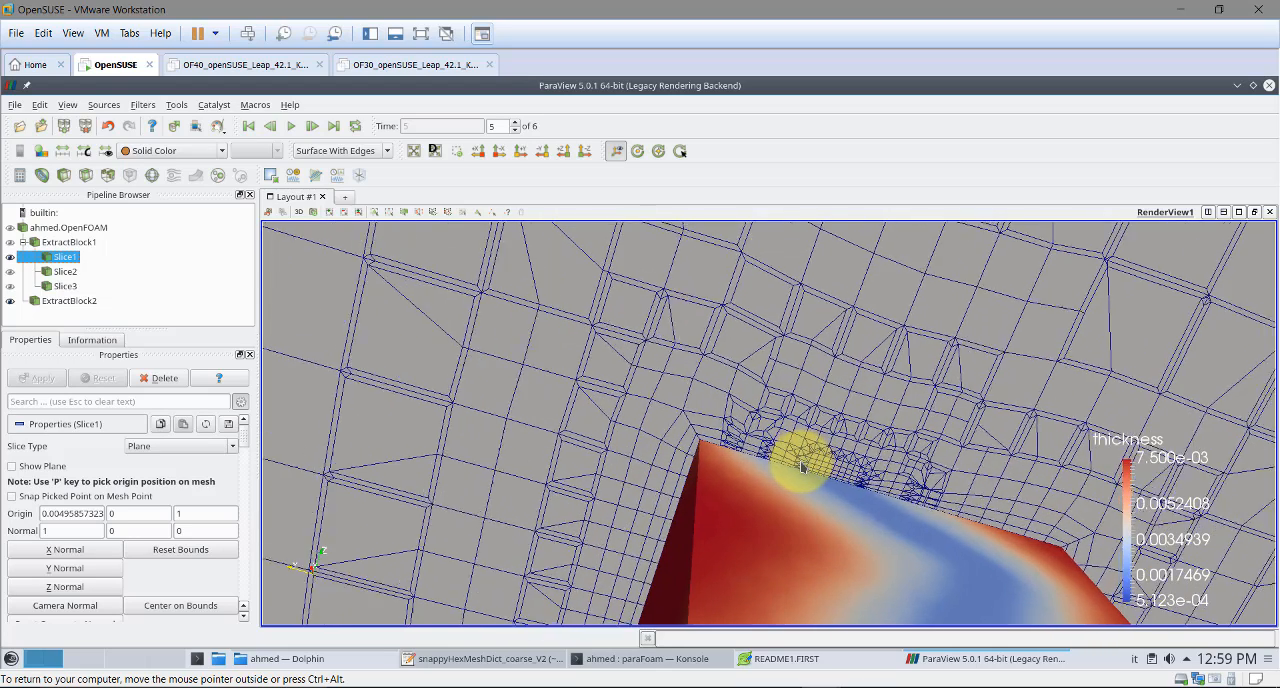
Review the relativeSizes and finalLayerThickness entries under addLayersControls in snappyHexMeshDict_coarse_V2 in the text editor
left_click(455, 660)
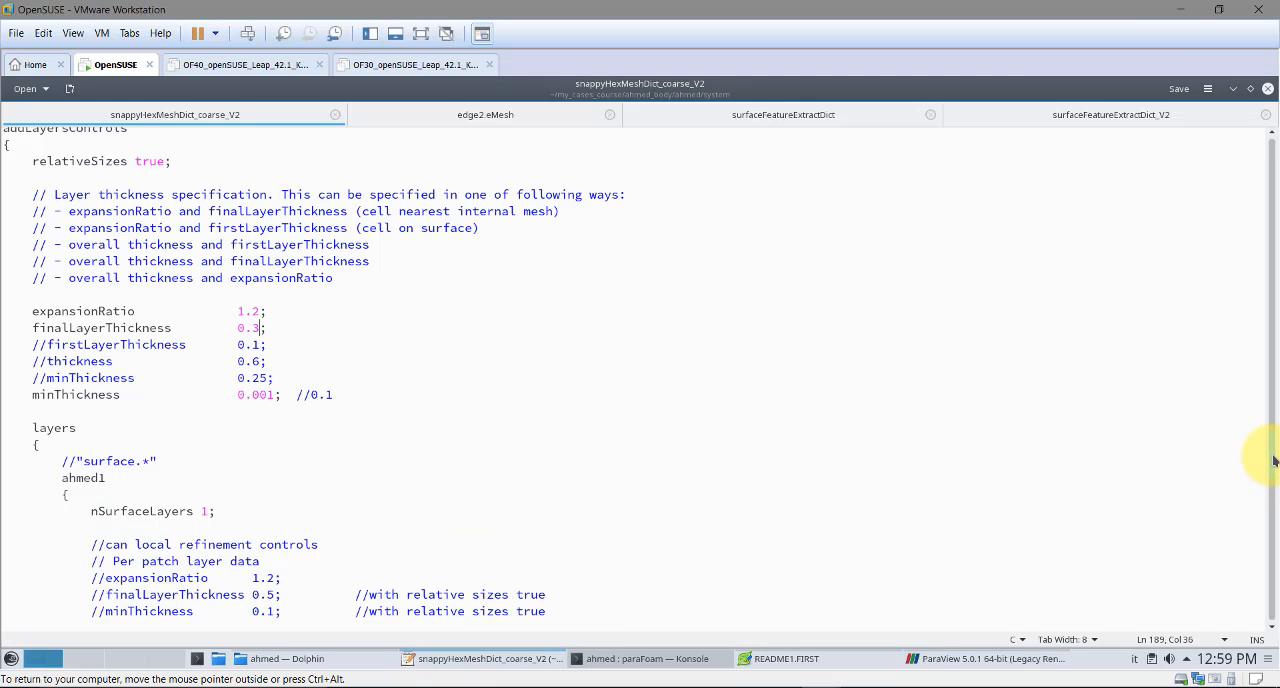
scroll(1268, 462, "down", 2)
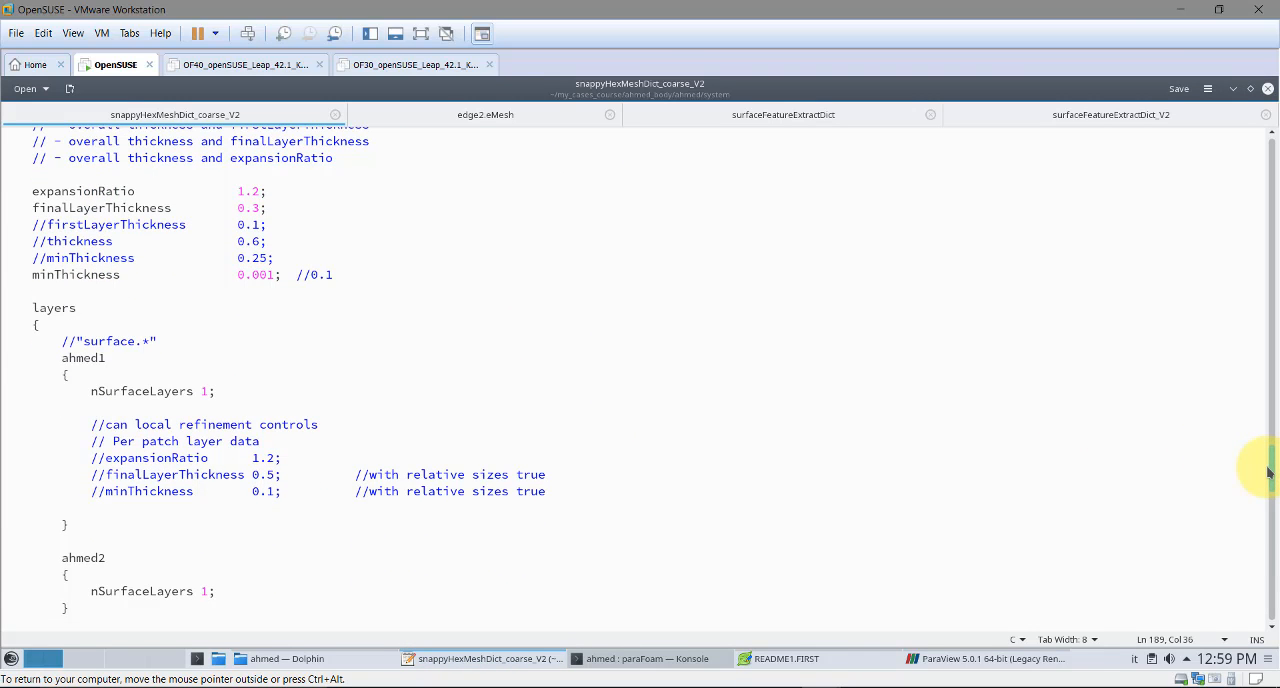
left_click(969, 662)
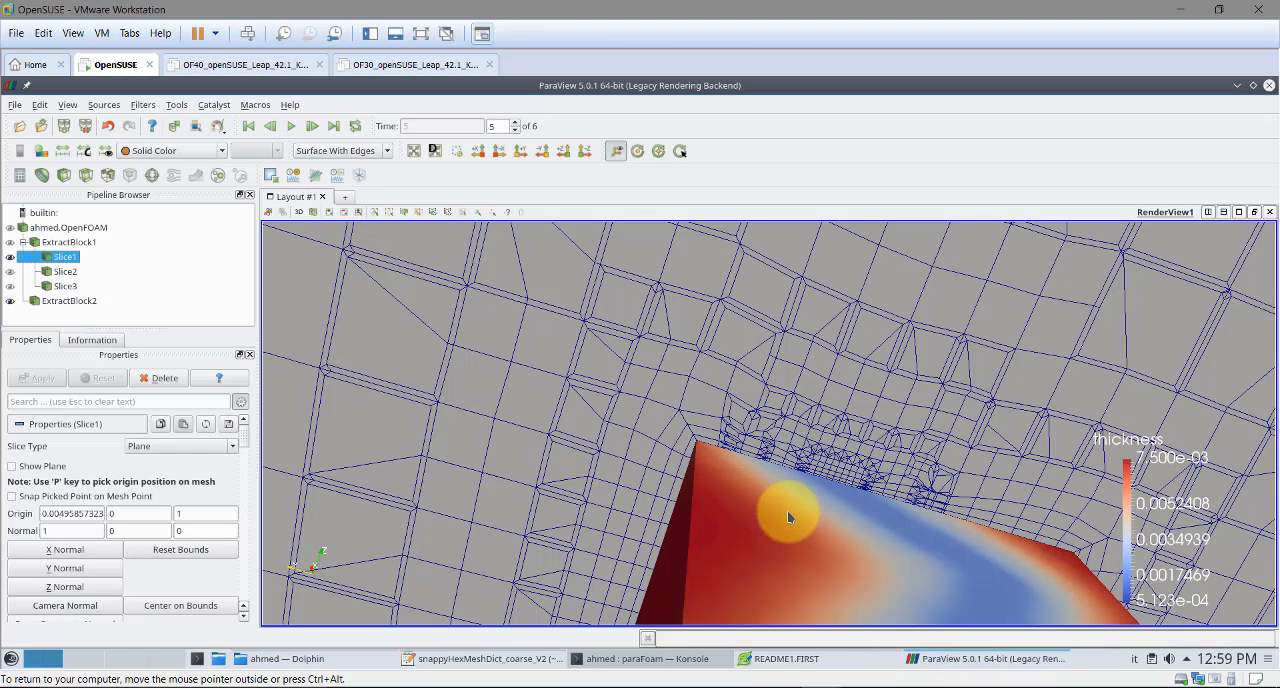
left_click(950, 665)
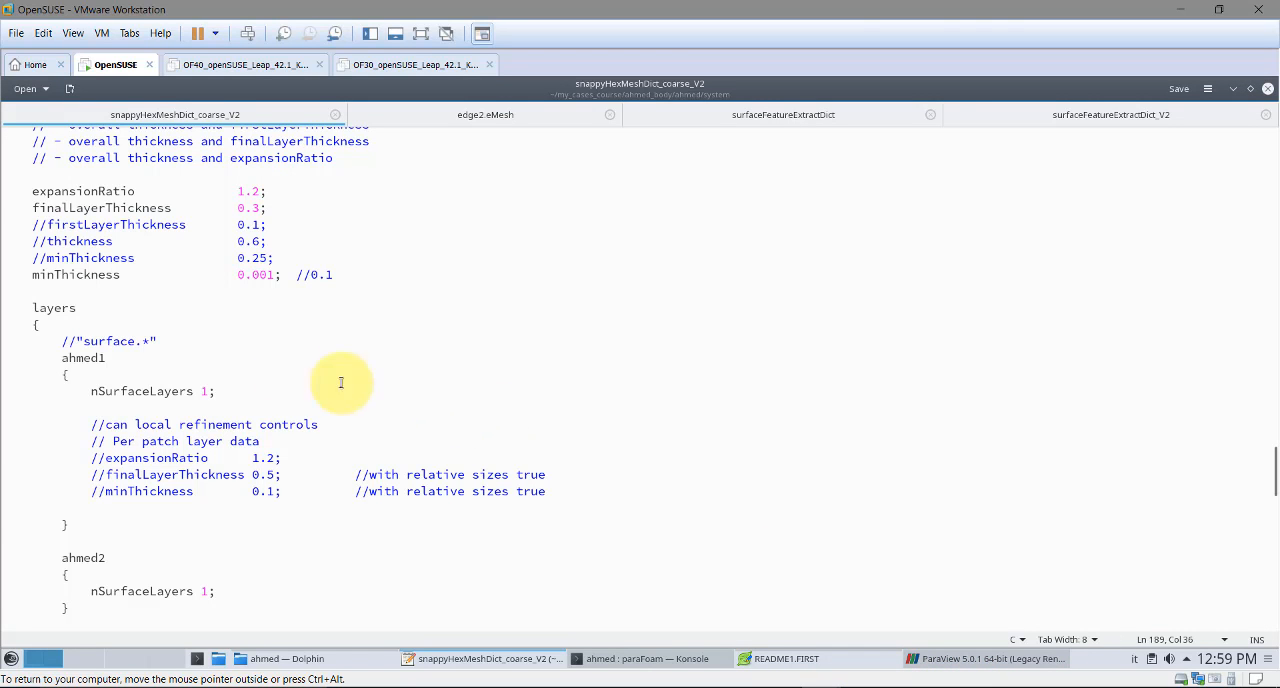
left_click(238, 258)
scroll(214, 257, "up", 2)
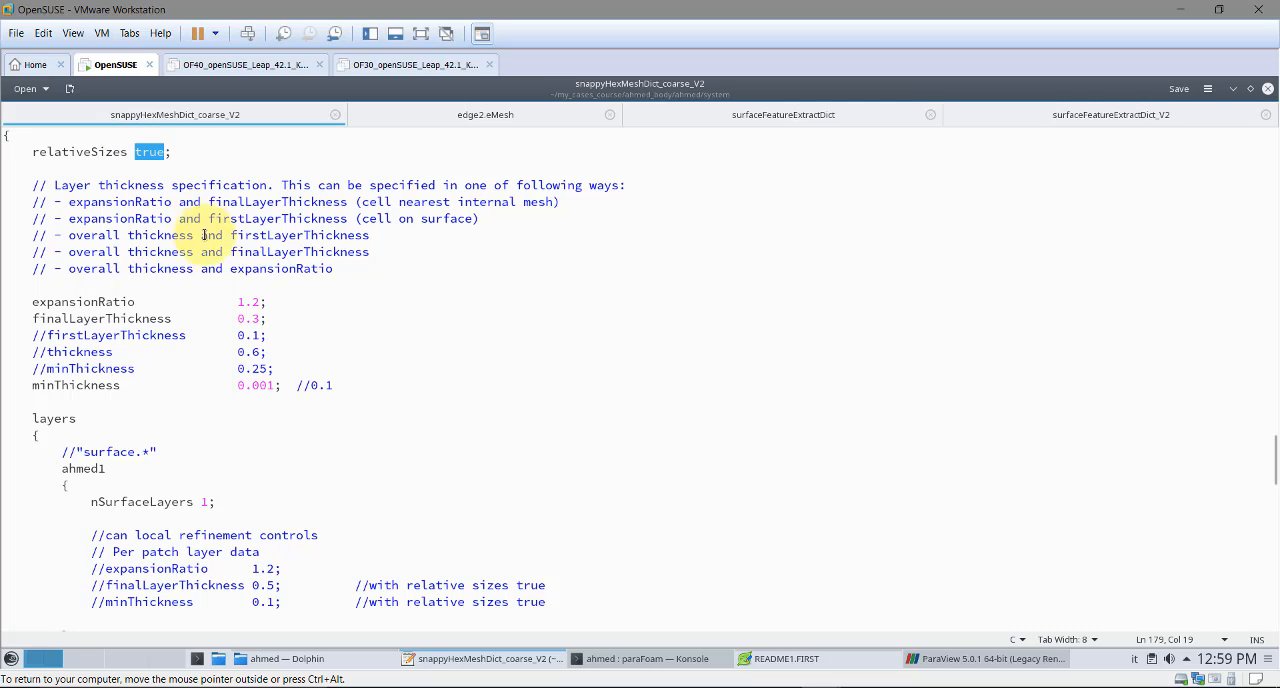
left_click_drag(268, 318, 237, 318)
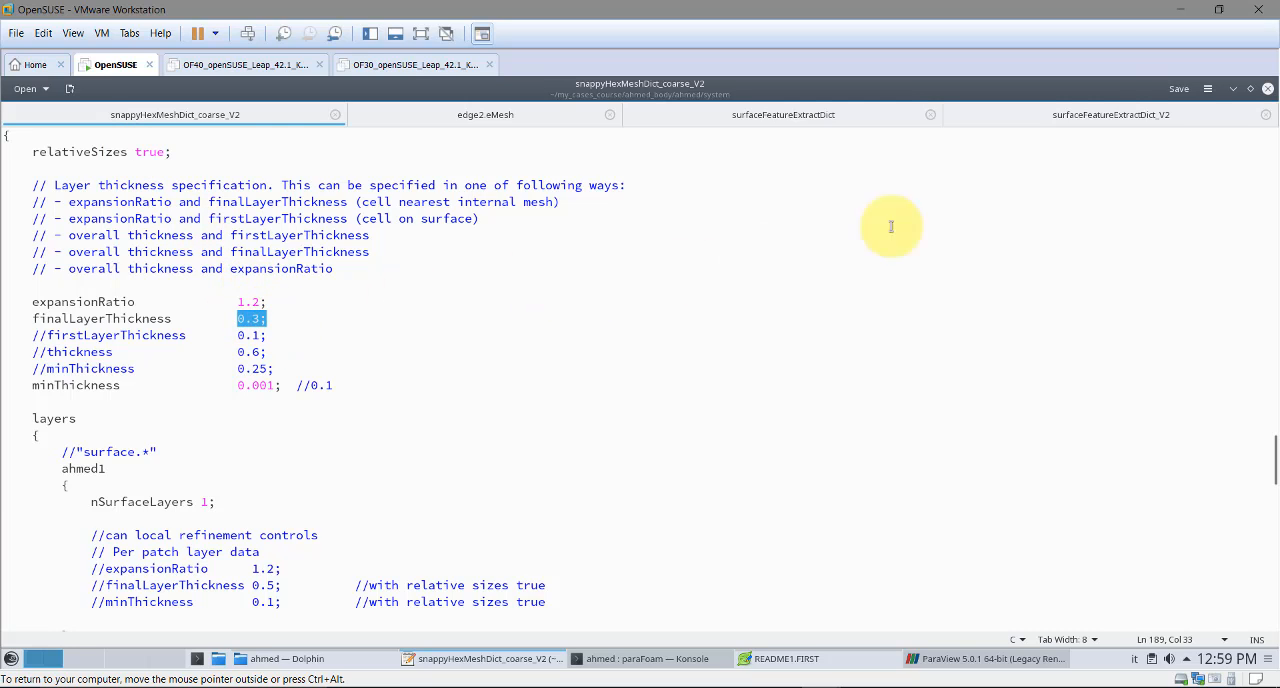
left_click(1233, 88)
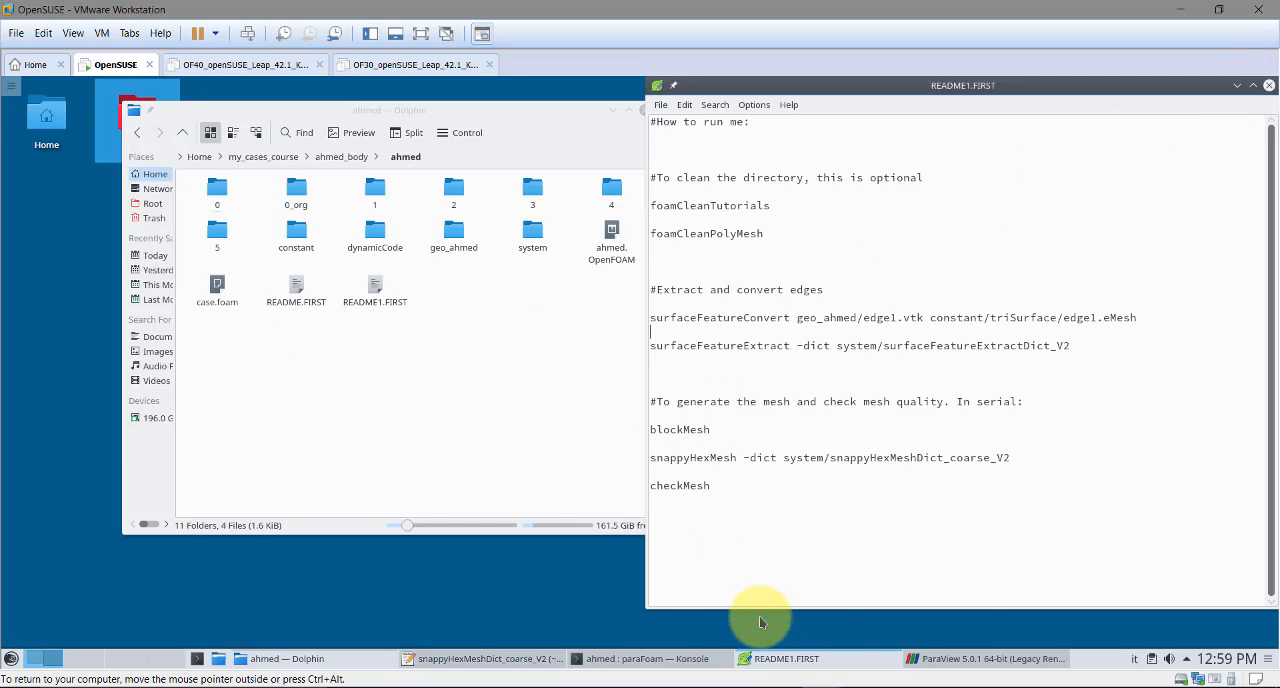
Back in ParaView, display Slice2 instead of Slice1 with its plane outline hidden, and inspect the mesh around the body's nose and roof
left_click(985, 658)
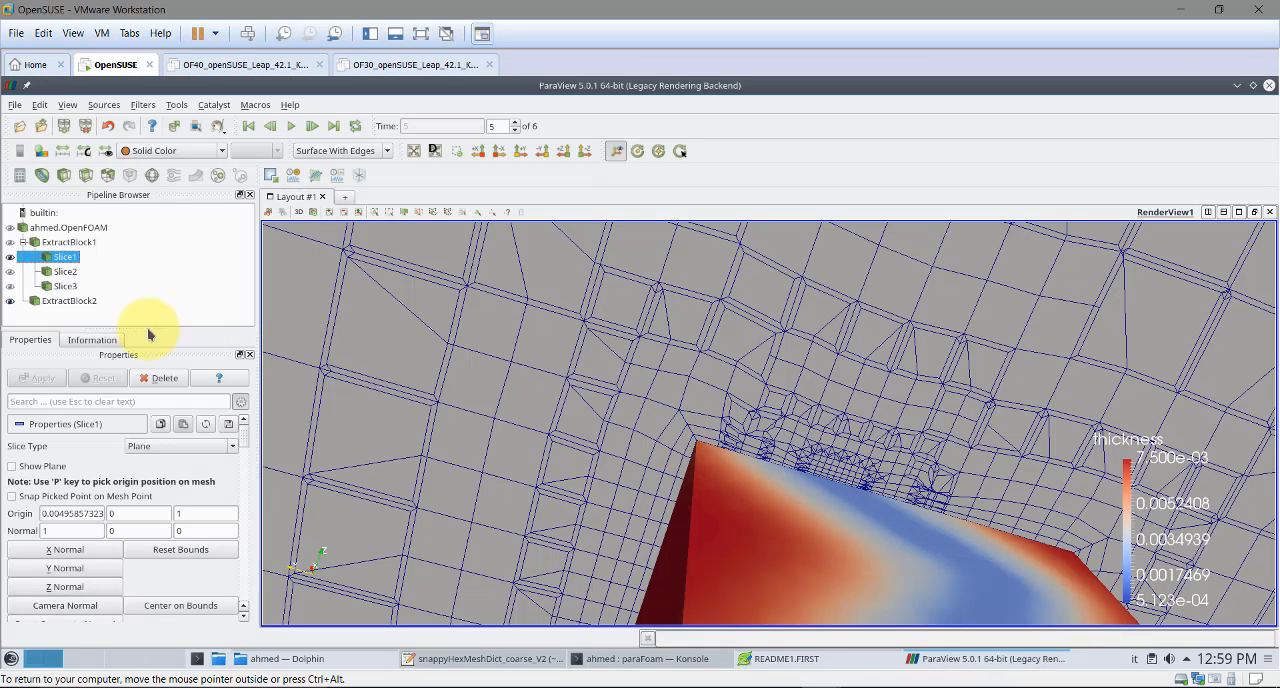
left_click(64, 271)
left_click(10, 271)
left_click(10, 257)
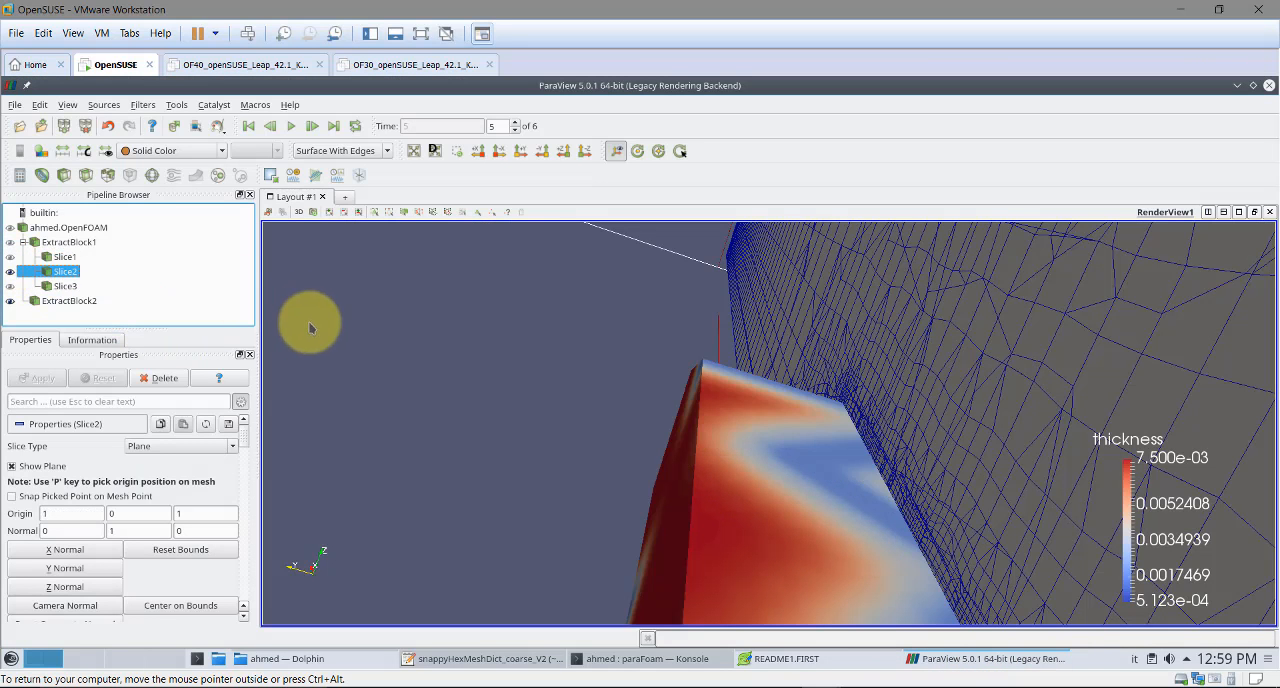
left_click_drag(394, 355, 354, 360)
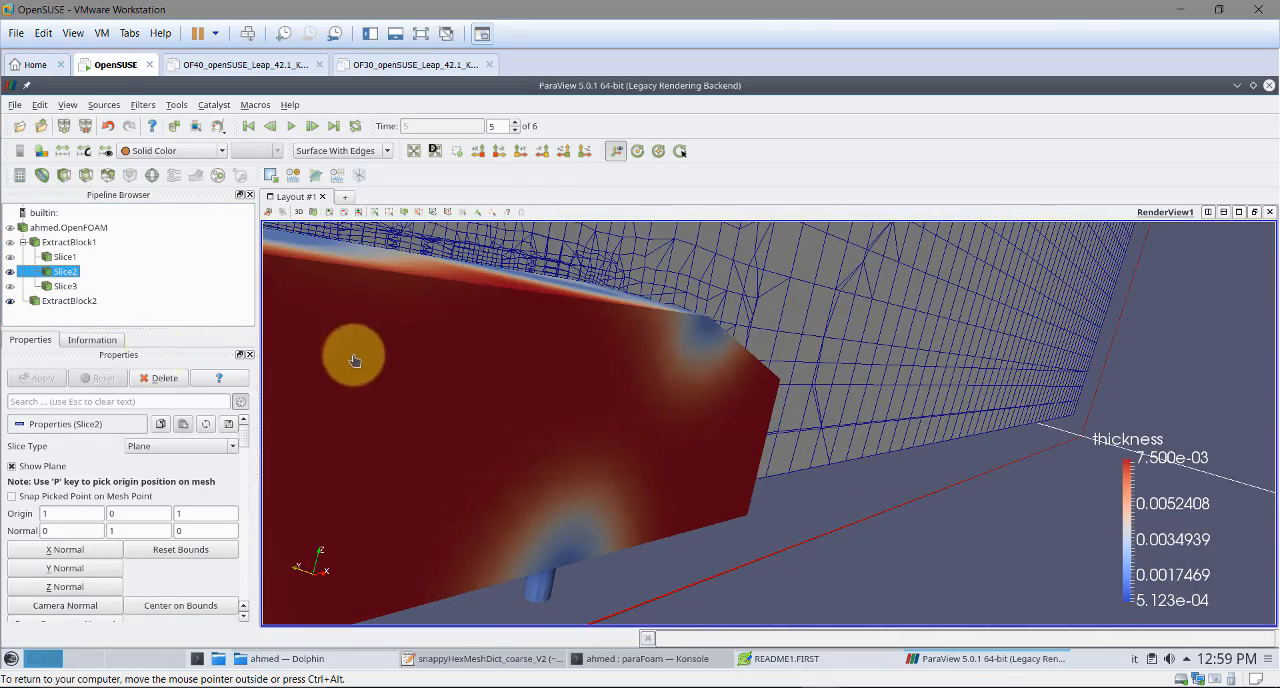
left_click(40, 466)
left_click_drag(518, 345, 427, 361)
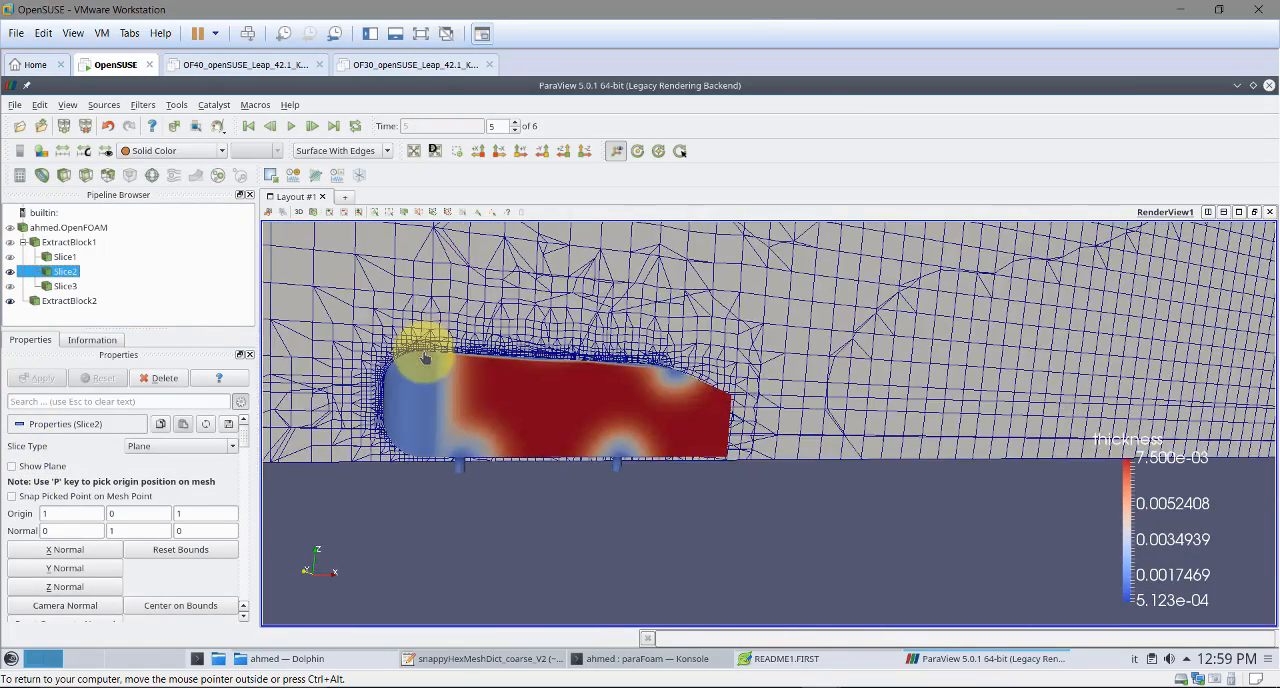
right_click_drag(425, 363, 413, 402)
middle_click_drag(413, 402, 886, 417)
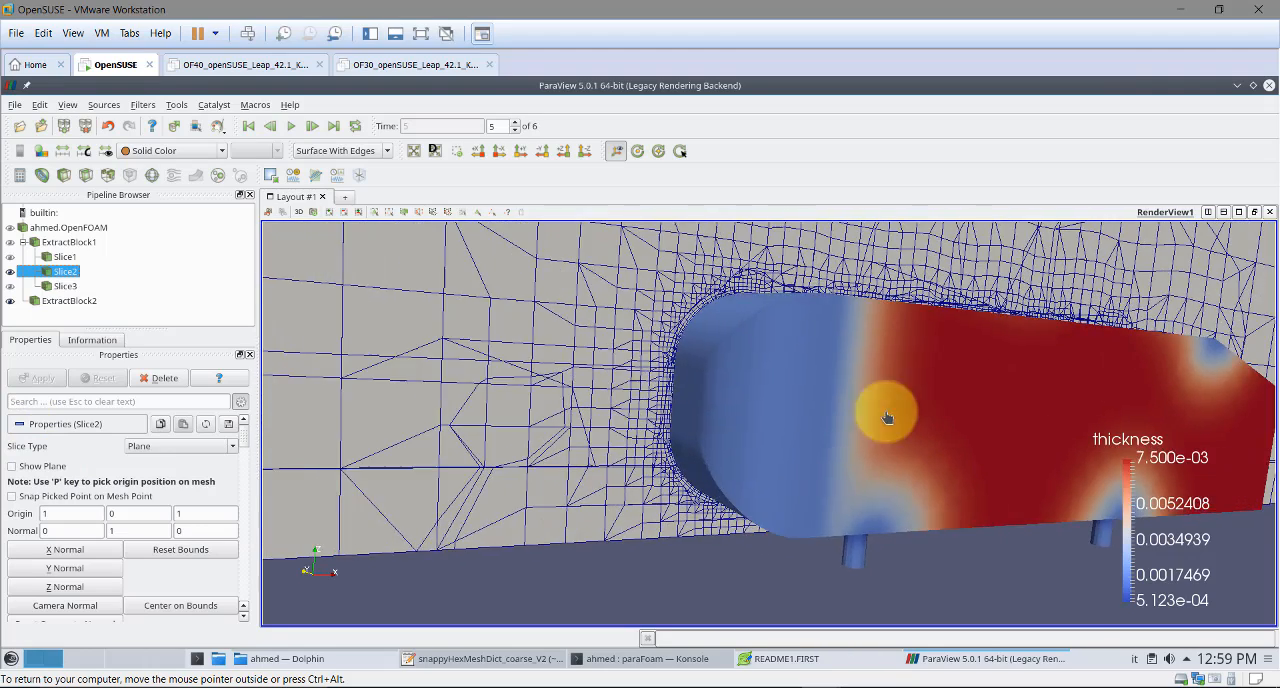
scroll(634, 371, "up", 5)
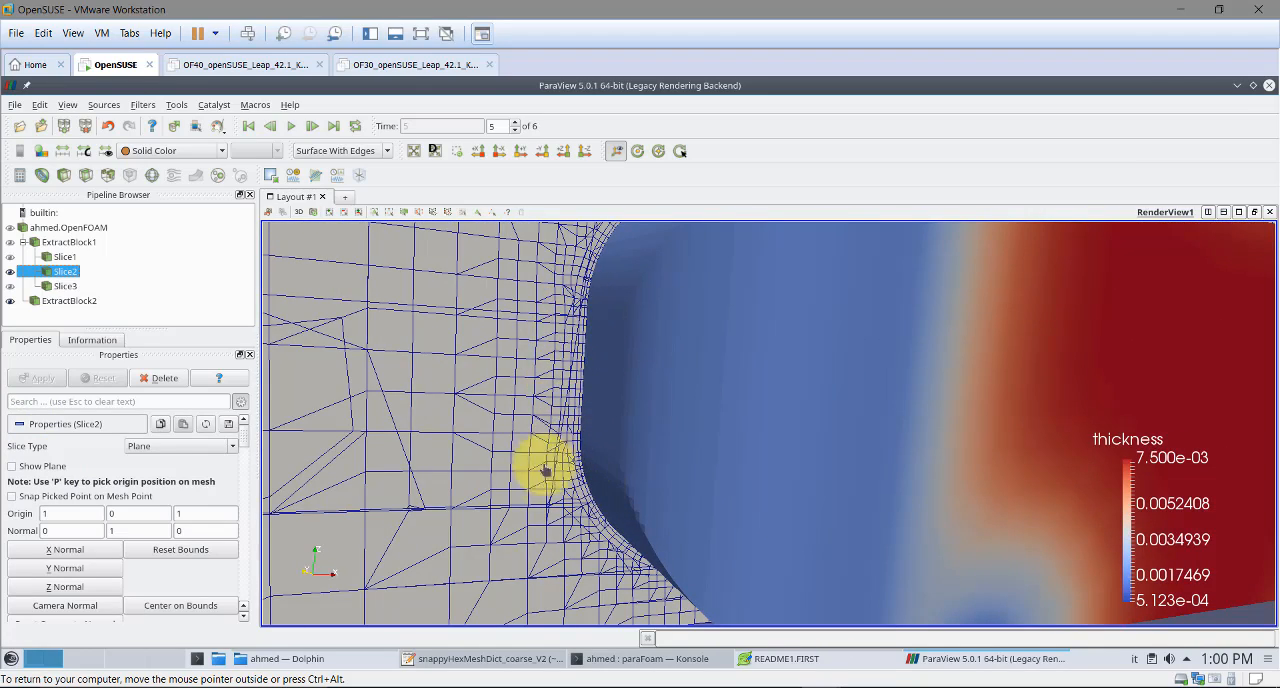
scroll(571, 450, "down", 3)
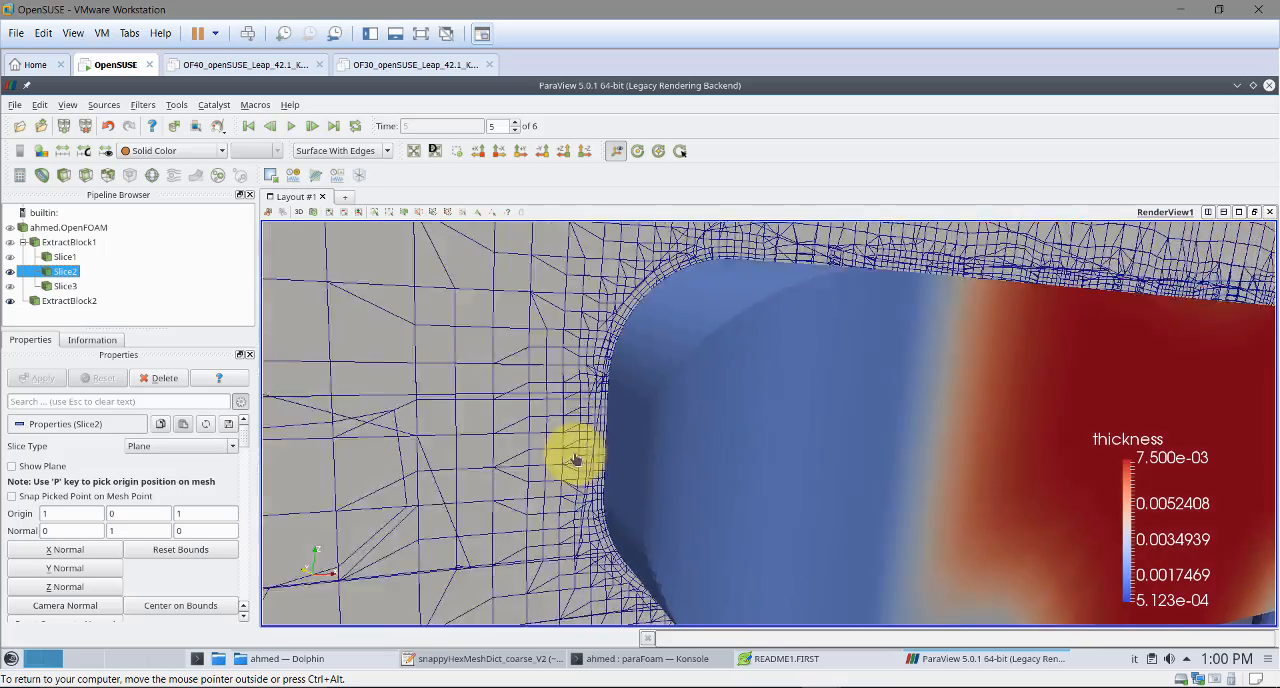
left_click_drag(546, 450, 290, 288)
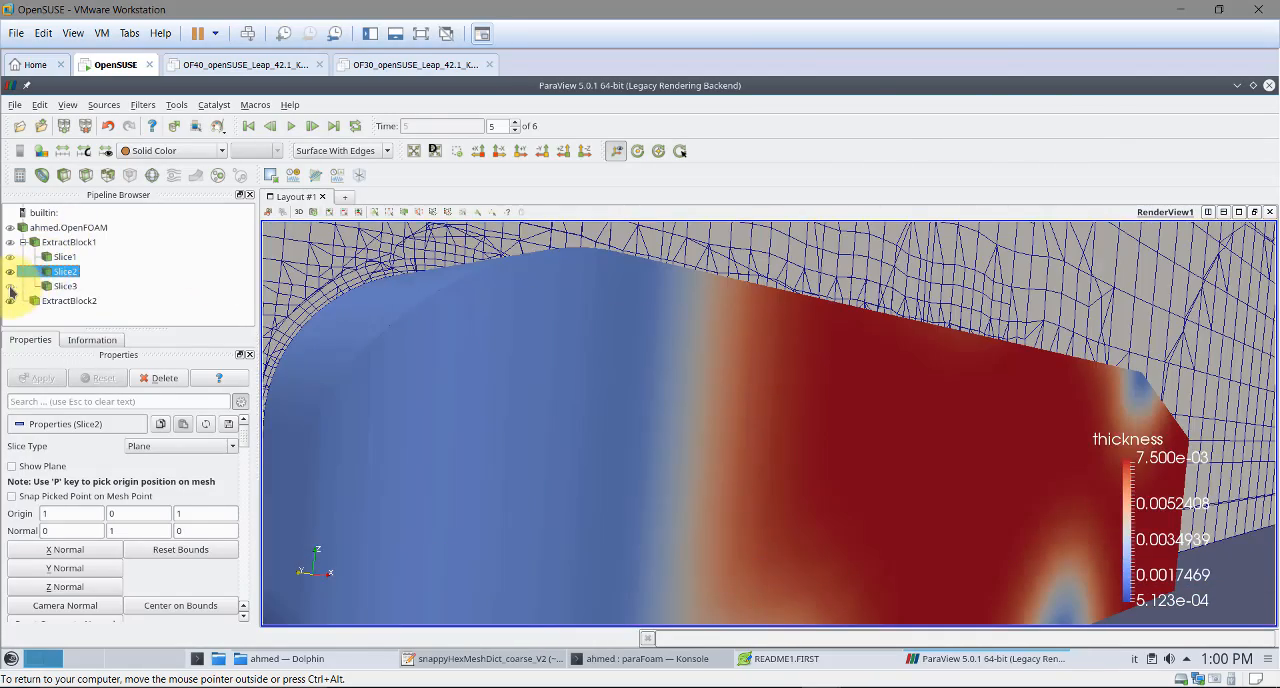
Switch the display from Slice2 to Slice3 and delete Slice3 from the pipeline
left_click(10, 287)
left_click(10, 272)
left_click(598, 364)
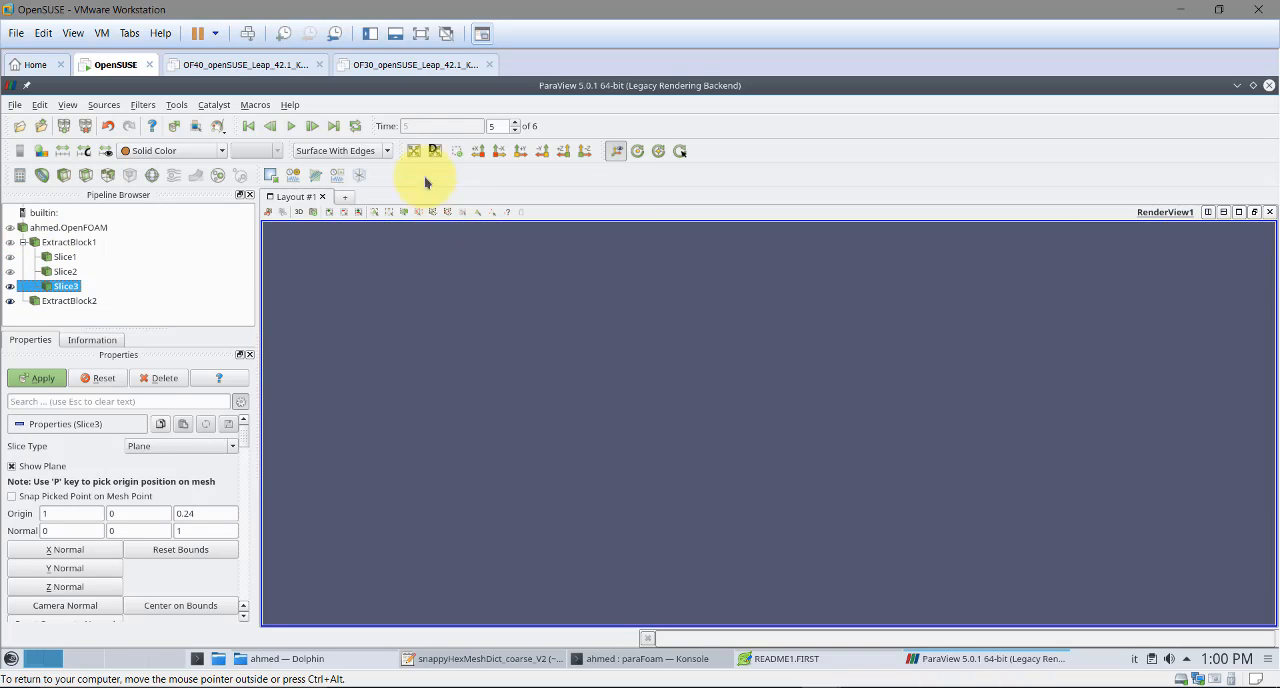
left_click(164, 379)
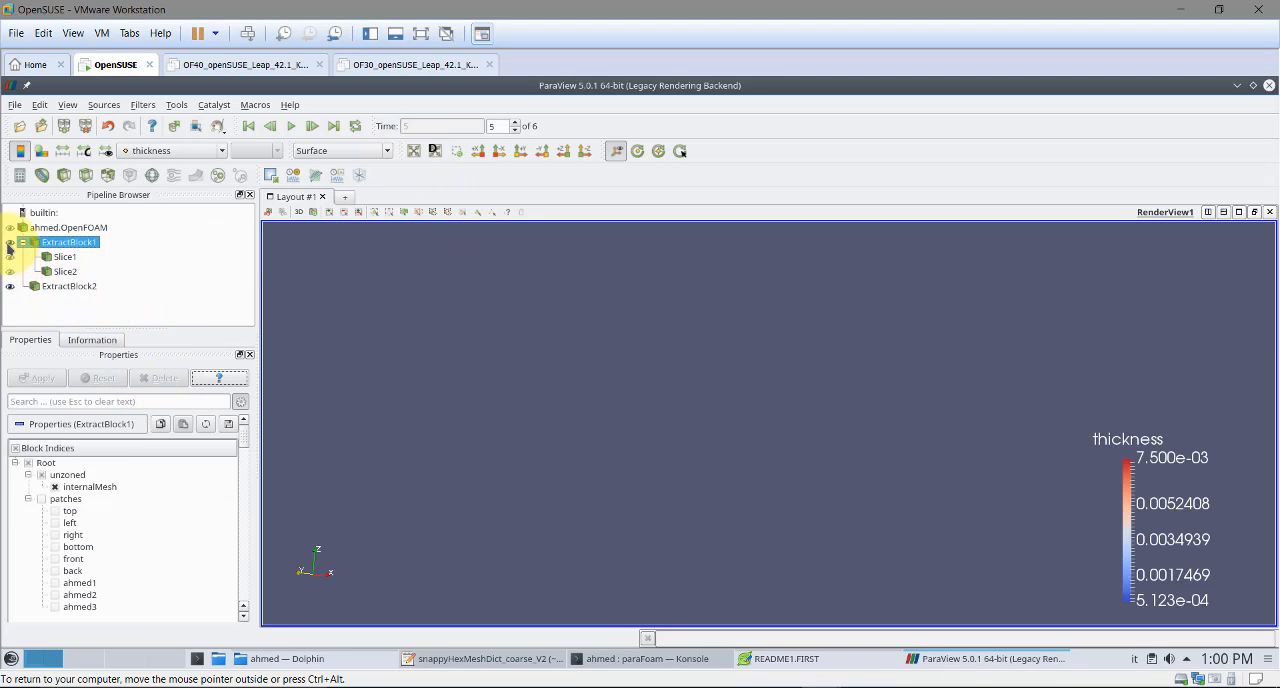
Display the whole ahmed.OpenFOAM source and colour it with Solid Color
left_click(10, 228)
left_click(100, 228)
left_click_drag(660, 445, 685, 318)
left_click(177, 150)
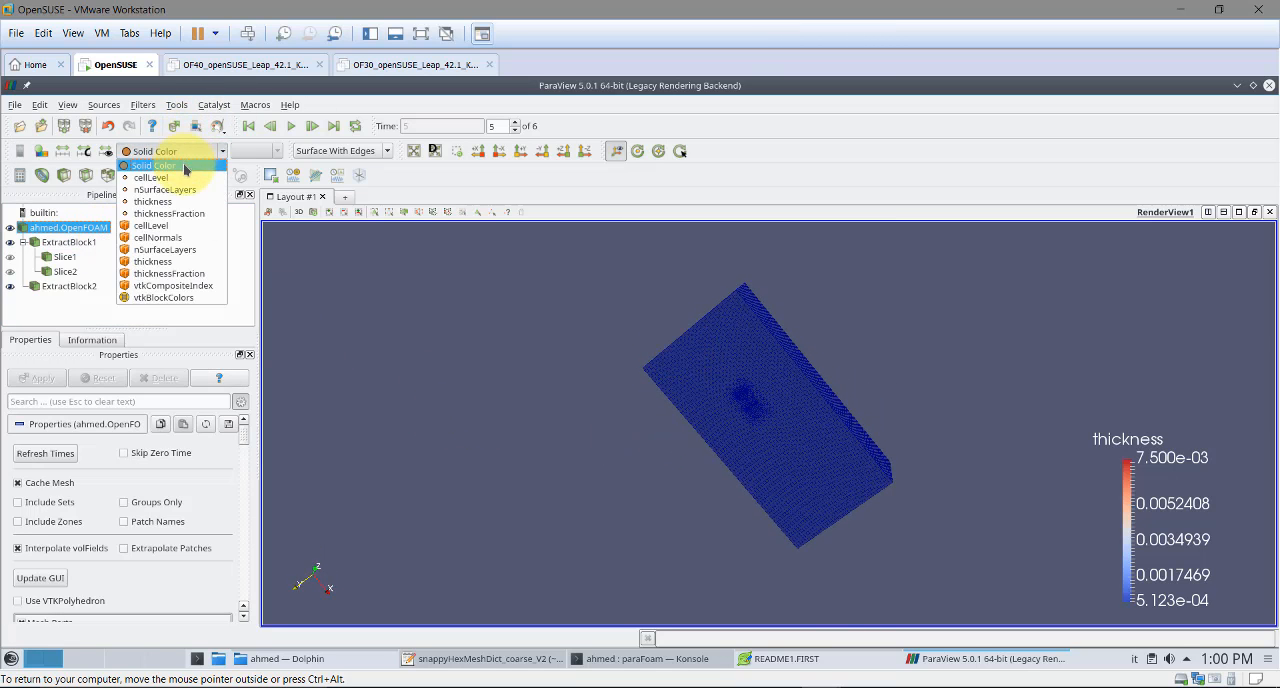
left_click(177, 168)
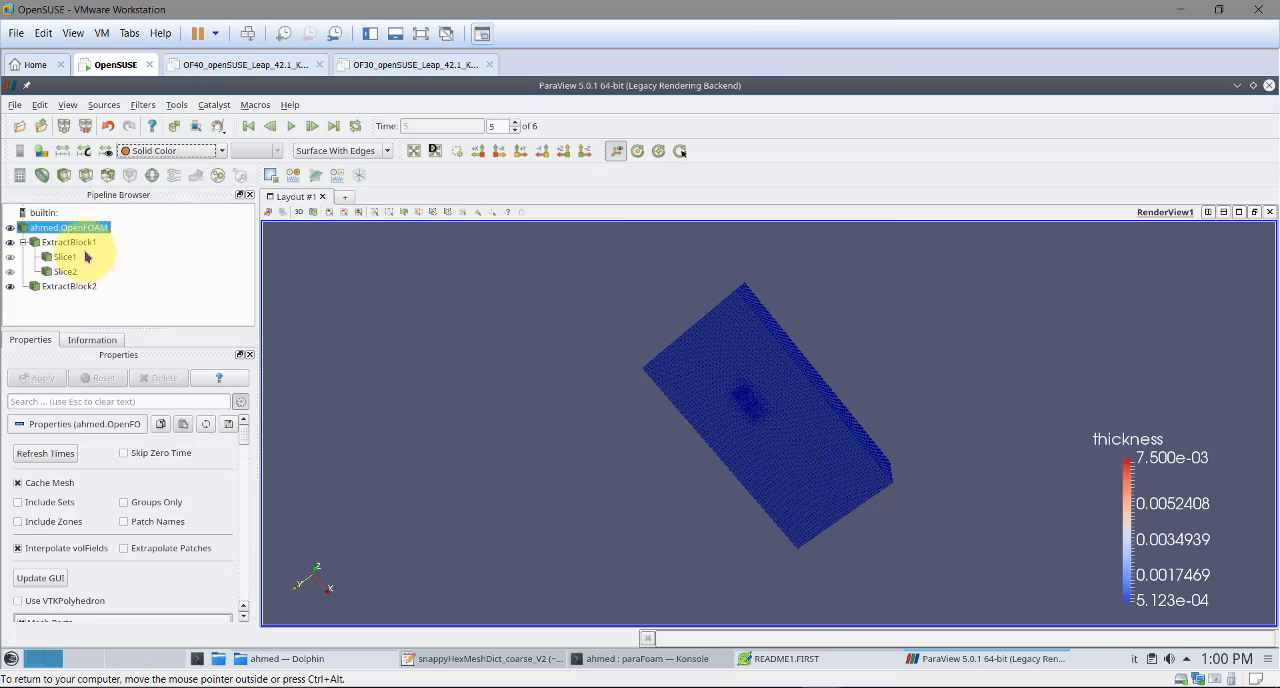
Colour ExtractBlock1 with Solid Color and inspect the domain mesh around the body from several angles
left_click(81, 242)
left_click(161, 156)
left_click(163, 167)
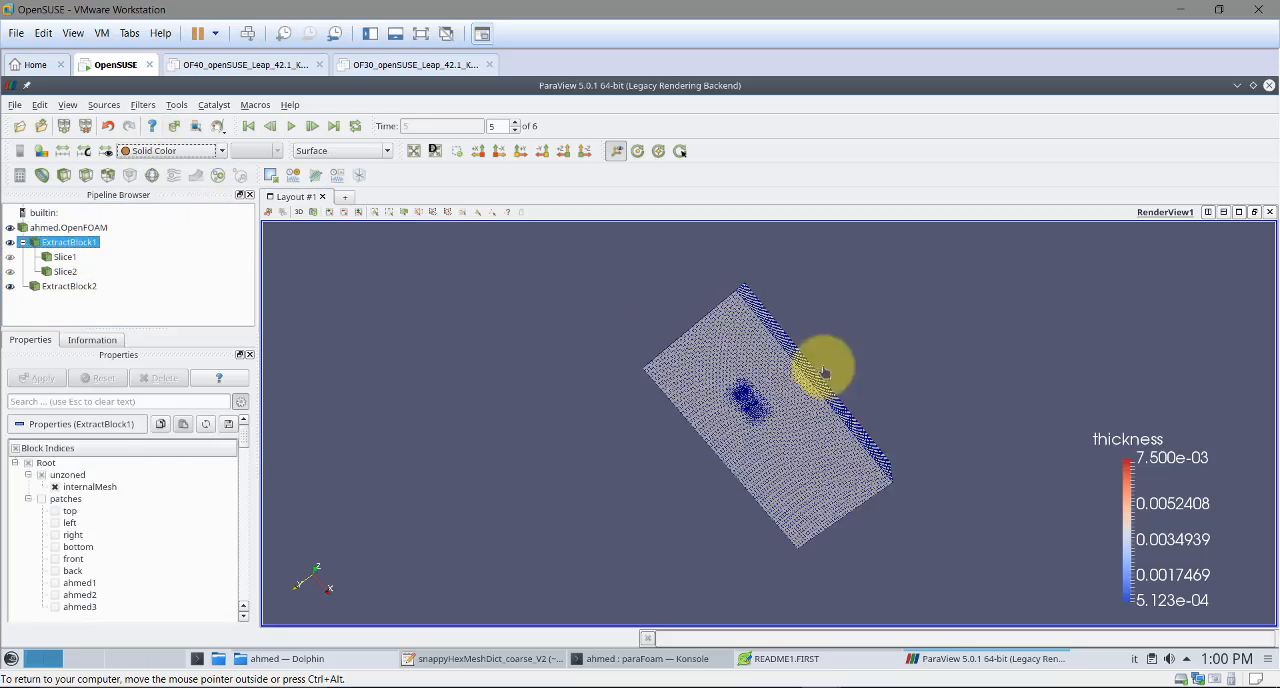
right_click_drag(770, 420, 766, 600)
middle_click_drag(629, 352, 780, 562)
right_click_drag(697, 318, 692, 351)
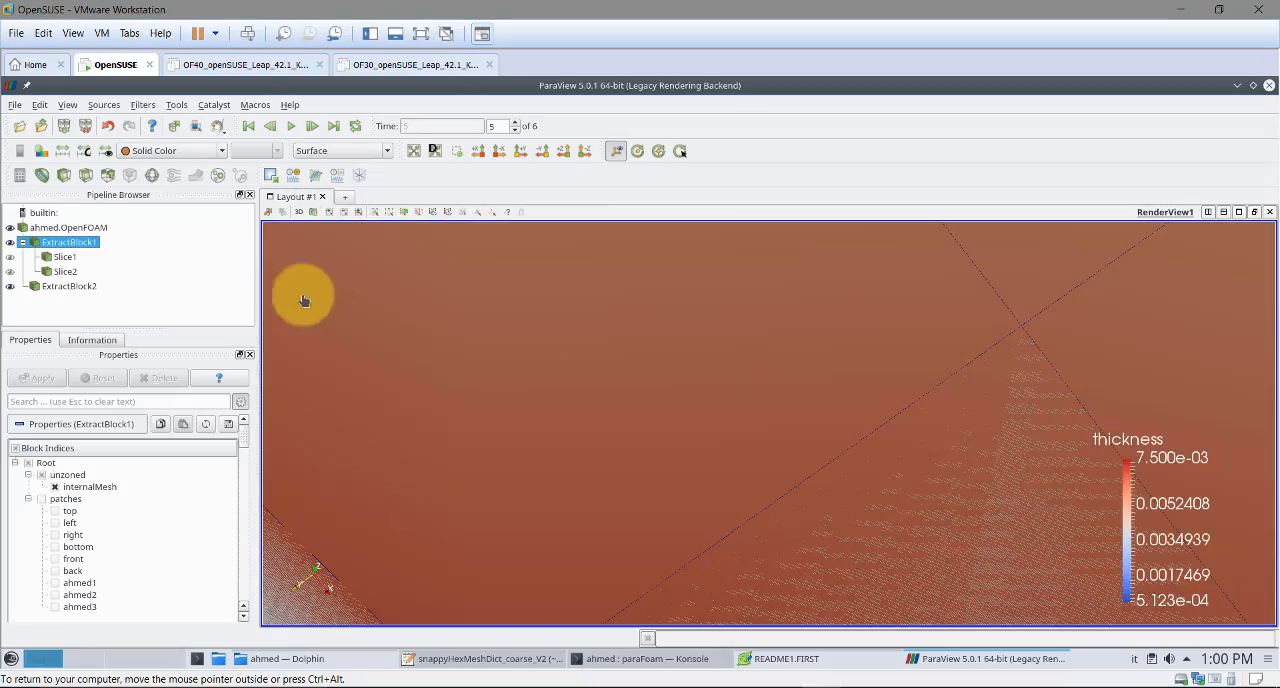
left_click(420, 154)
left_click_drag(612, 291, 619, 297)
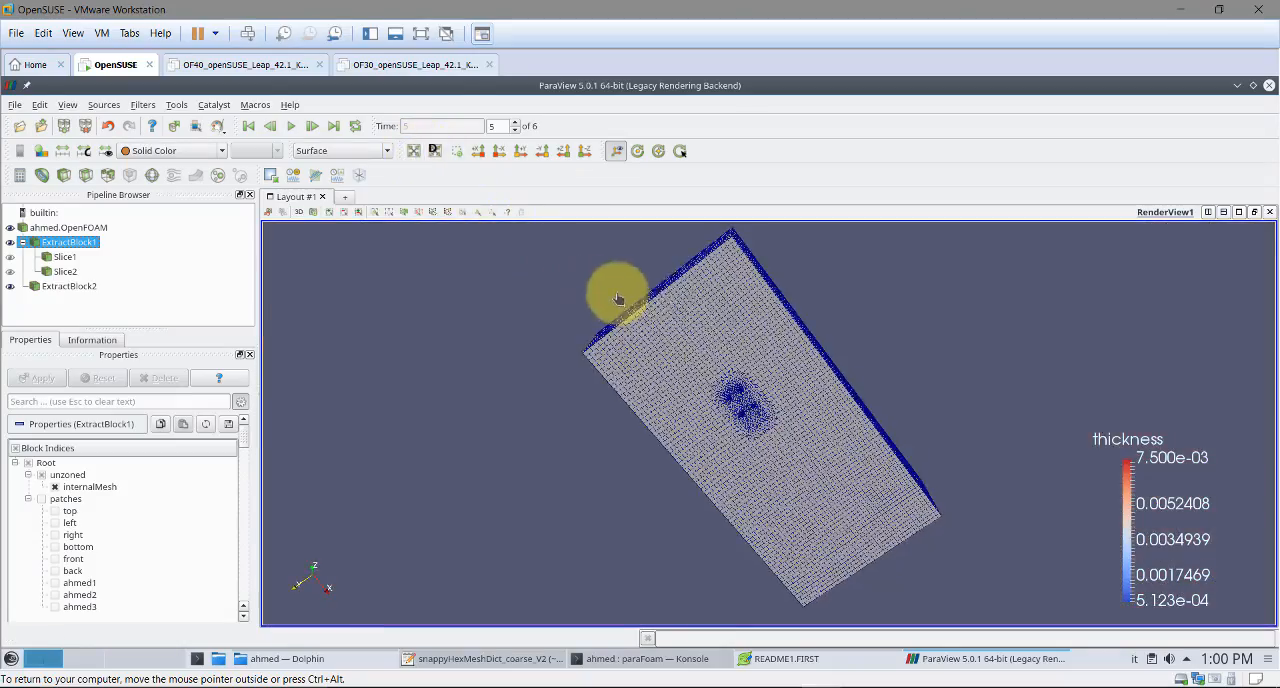
right_click_drag(694, 331, 710, 505)
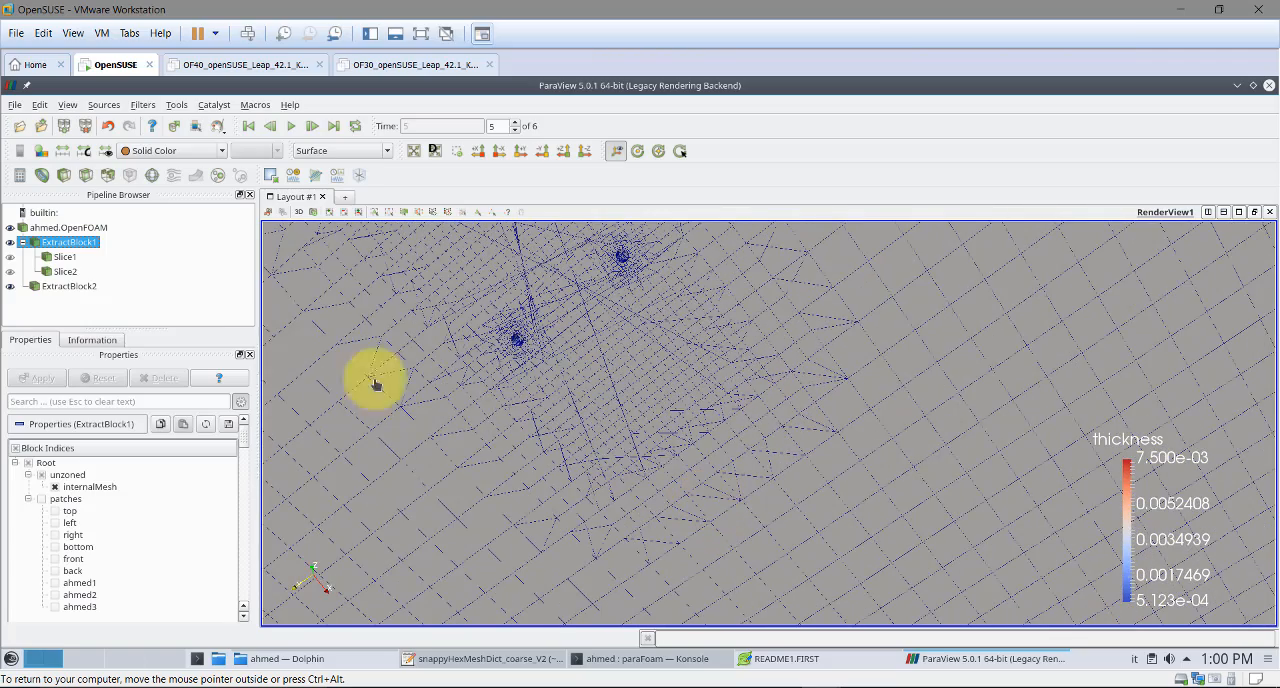
Hide ahmed.OpenFOAM, show ExtractBlock1 as Surface With Edges, and inspect the cells on the outer domain faces
left_click(10, 241)
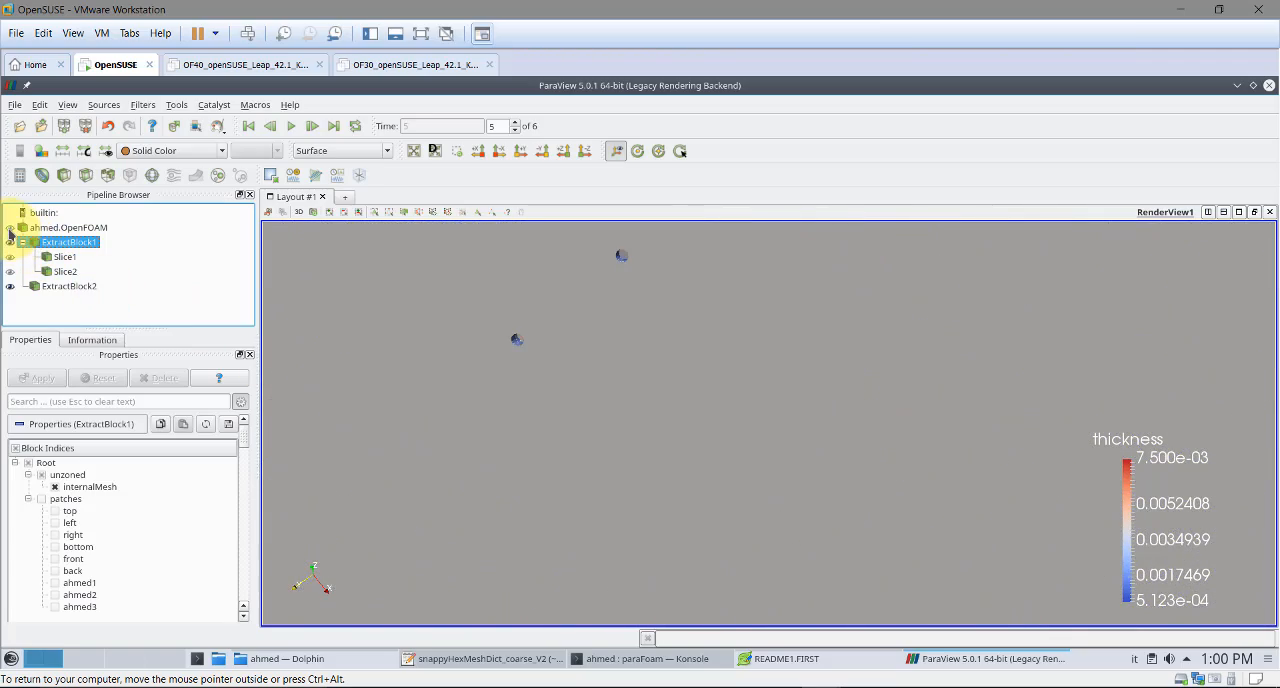
left_click(337, 155)
left_click(357, 209)
left_click_drag(586, 274, 750, 323)
left_click_drag(733, 394, 795, 341)
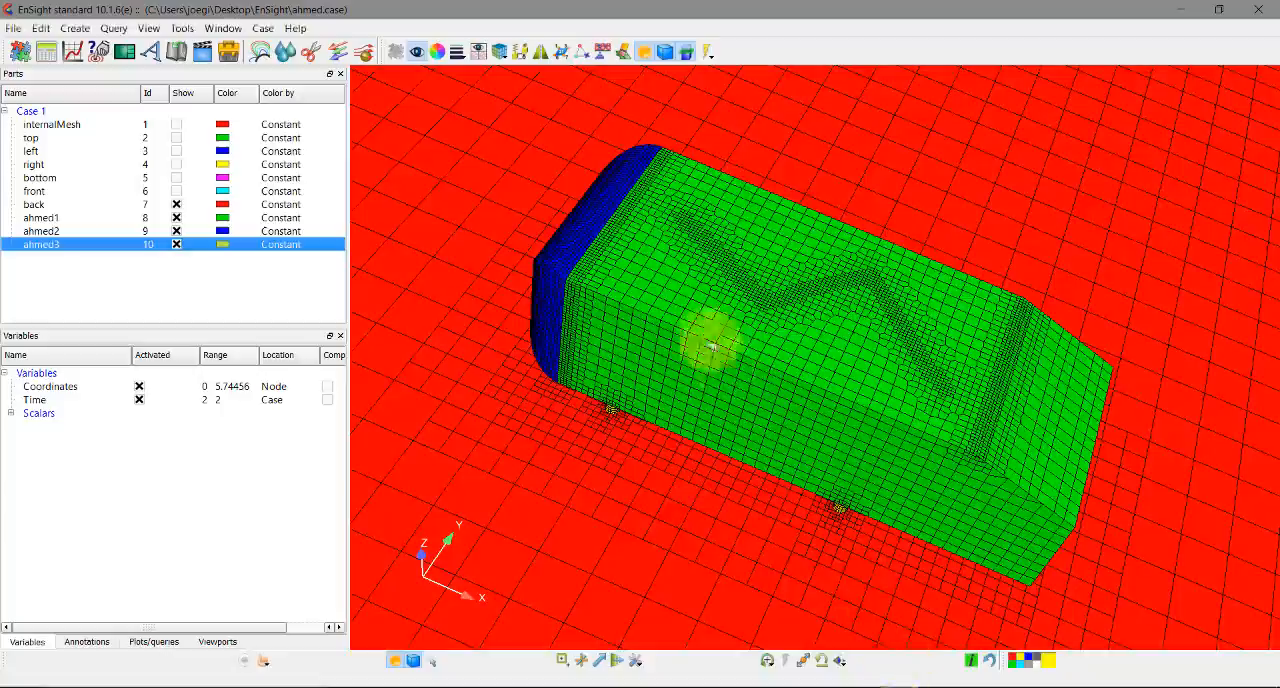
left_click_drag(709, 337, 1272, 72)
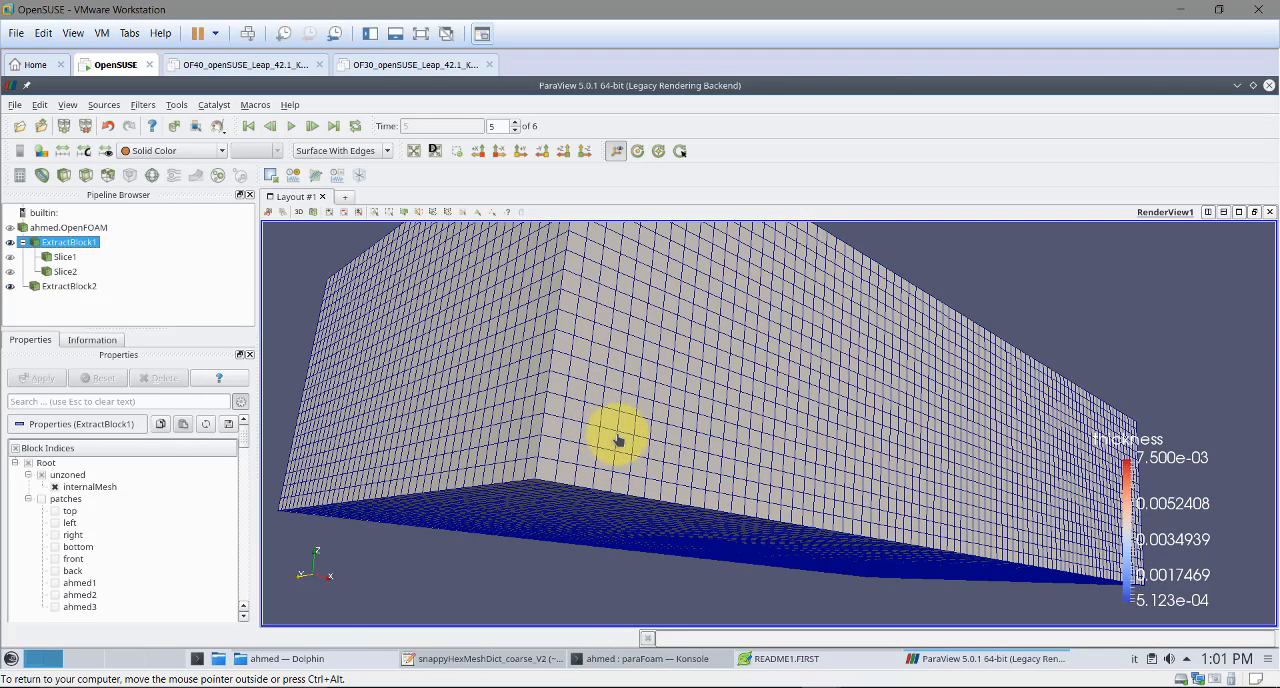
left_click(44, 290)
right_click(45, 290)
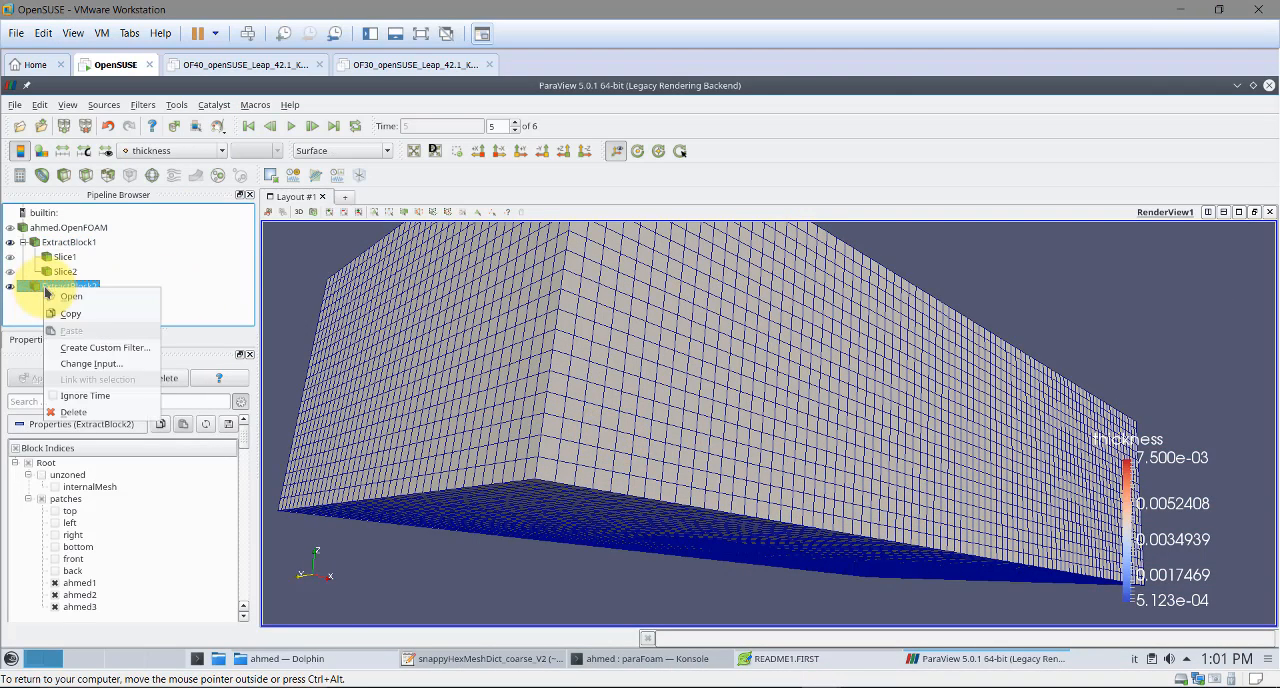
left_click(1271, 88)
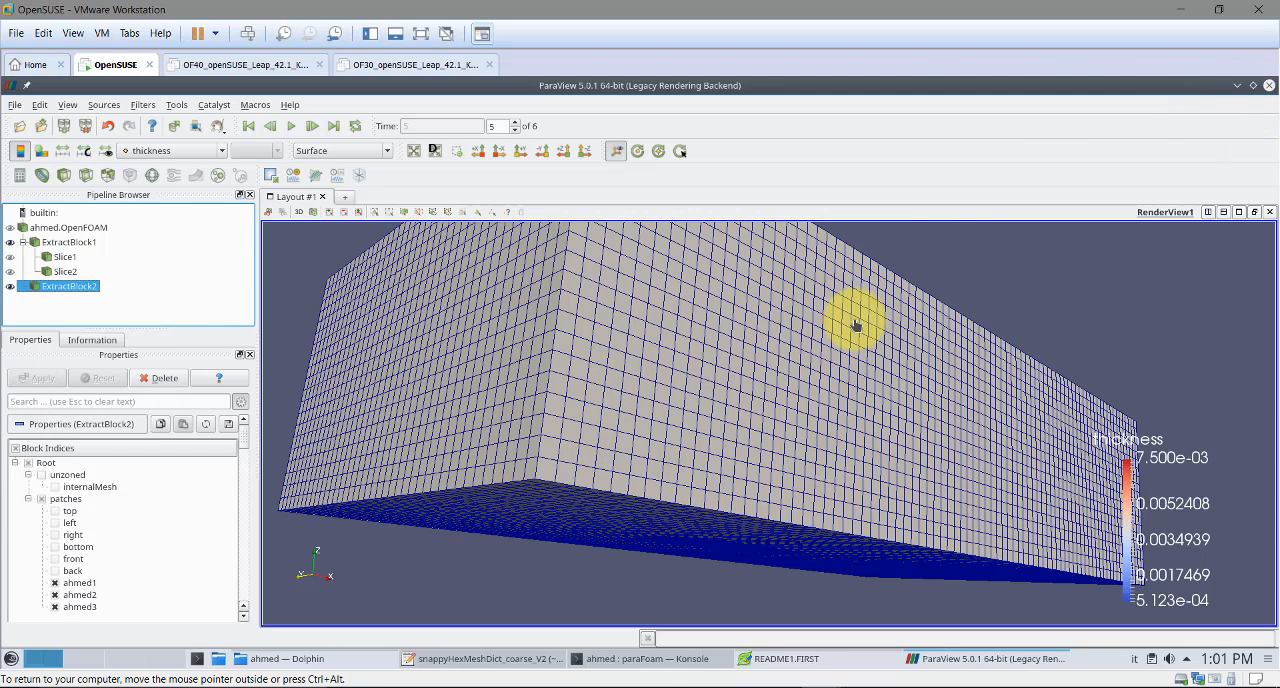
In the Konsole terminal, stop paraFoam and run checkMesh on the latest time directory
left_click(659, 660)
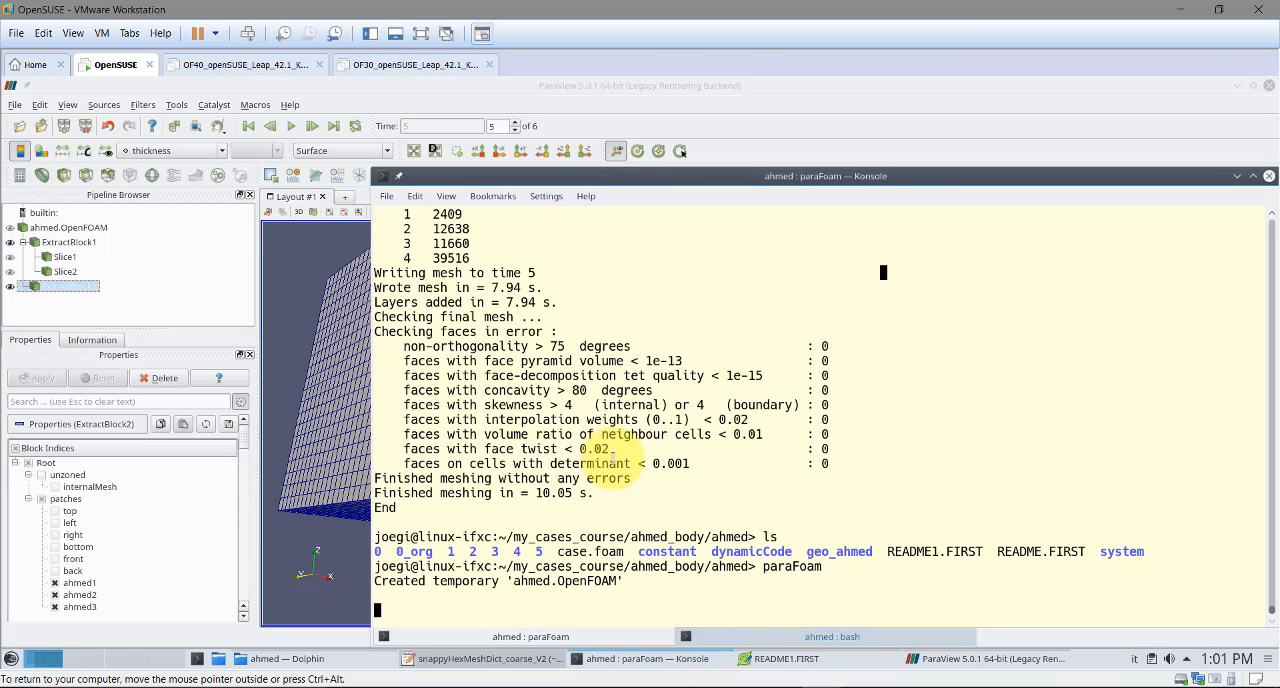
key("ctrl+c")
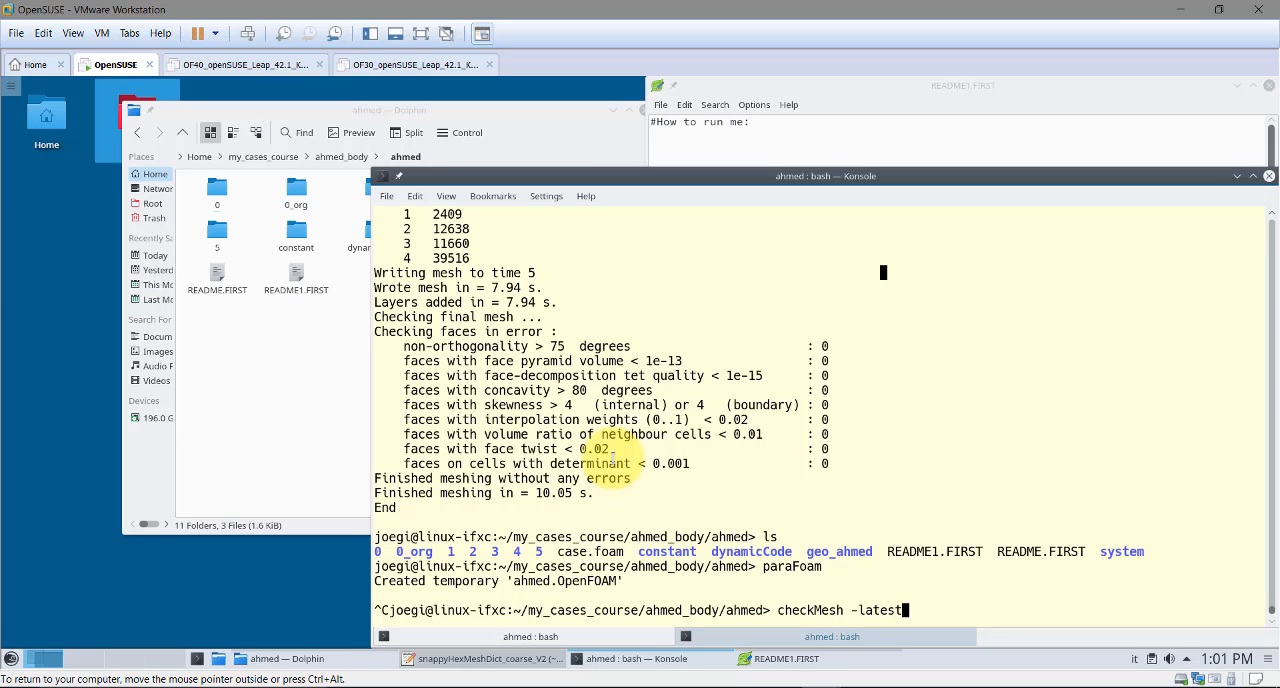
key("Return")
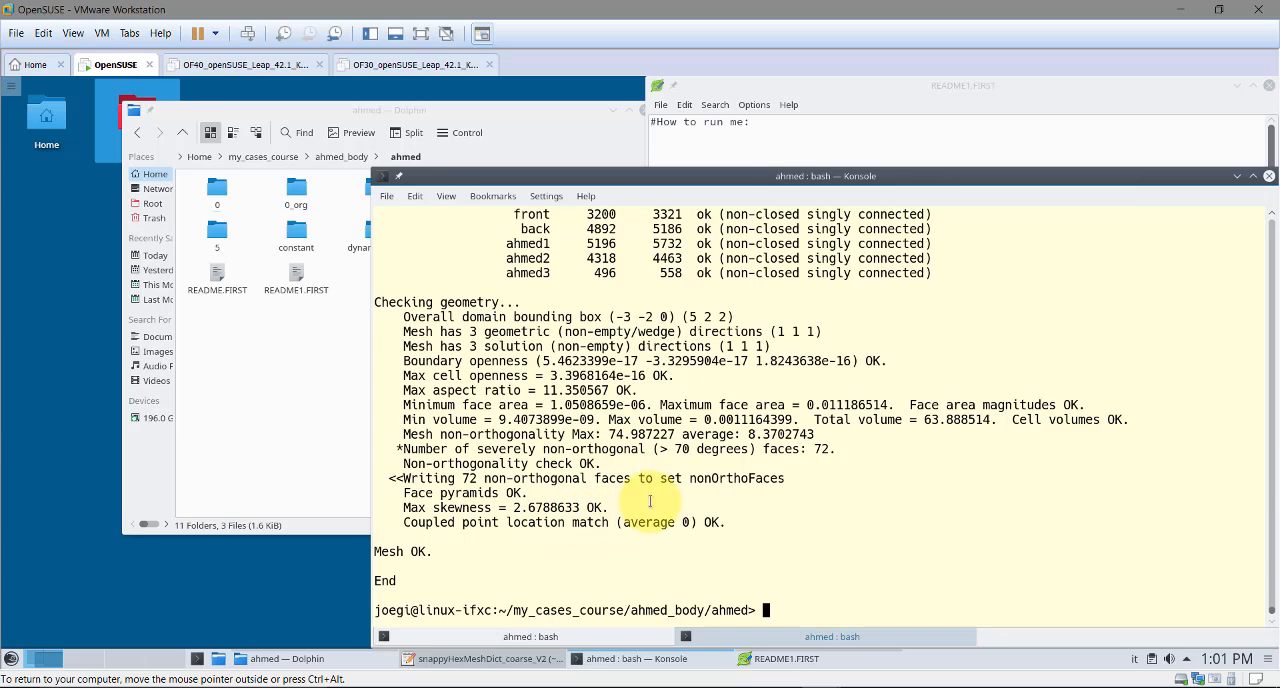
Review the checkMesh report for maximum non-orthogonality, patch topology and the breakdown of cell types
left_click_drag(681, 438, 639, 437)
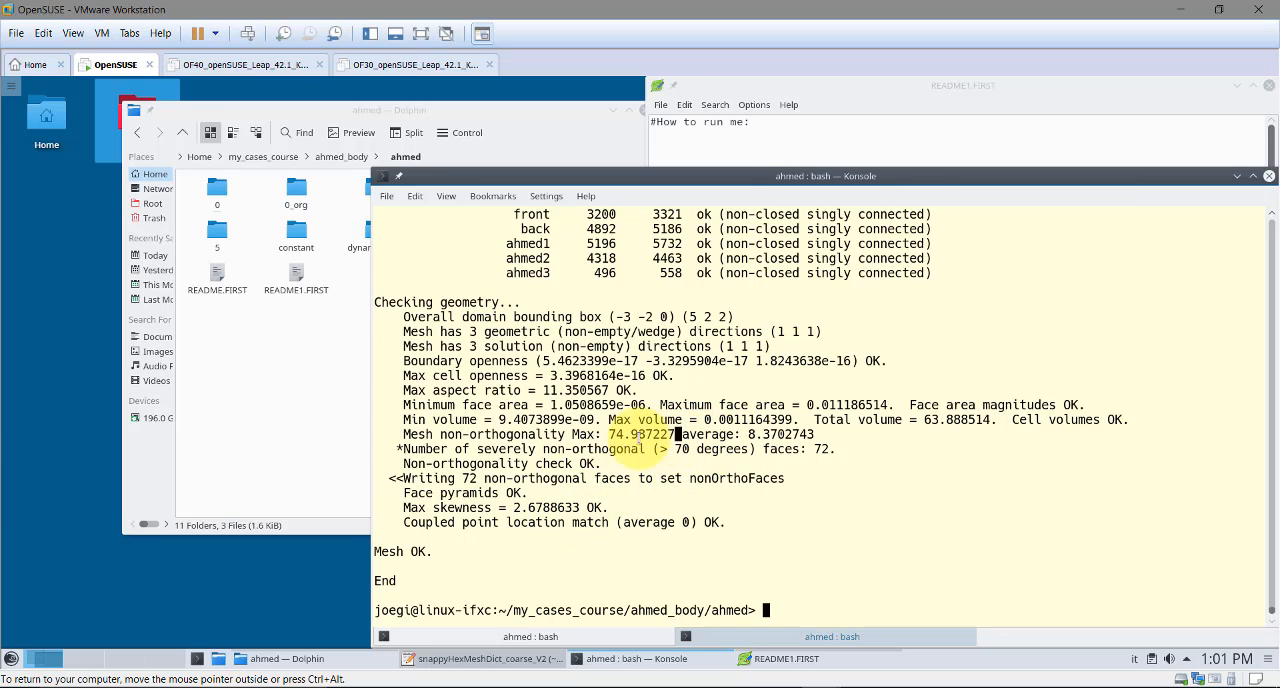
scroll(608, 434, "up", 4)
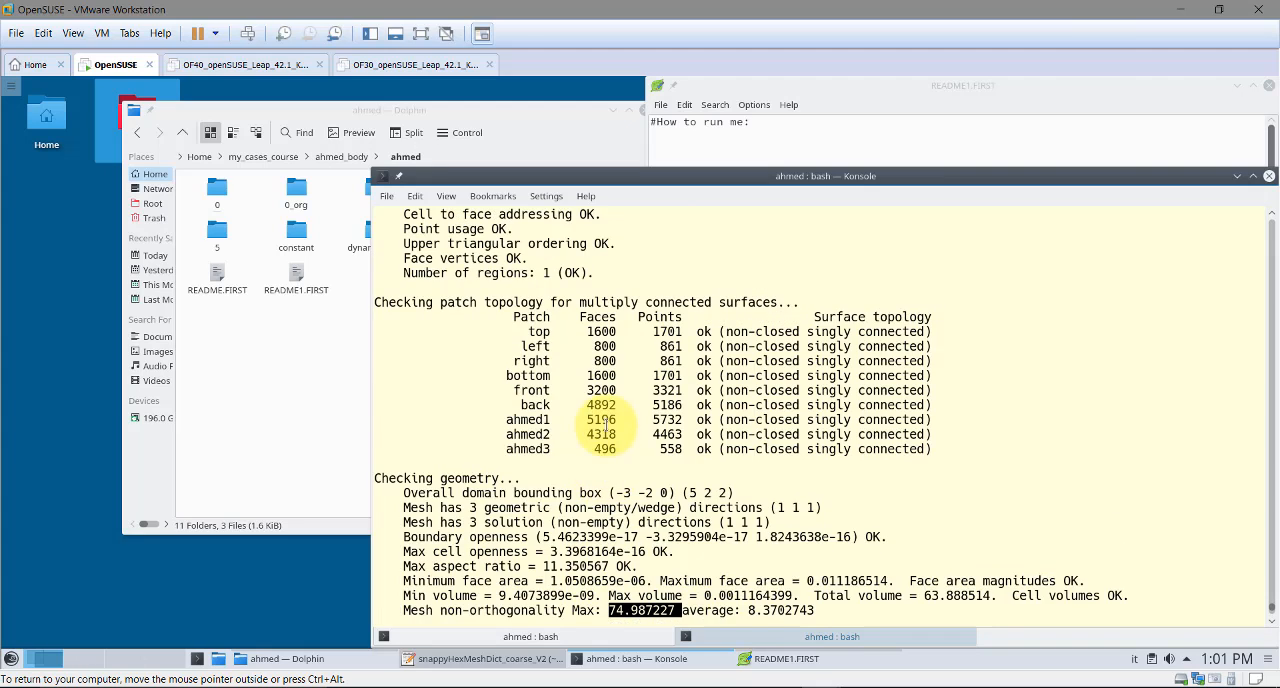
scroll(594, 410, "up", 6)
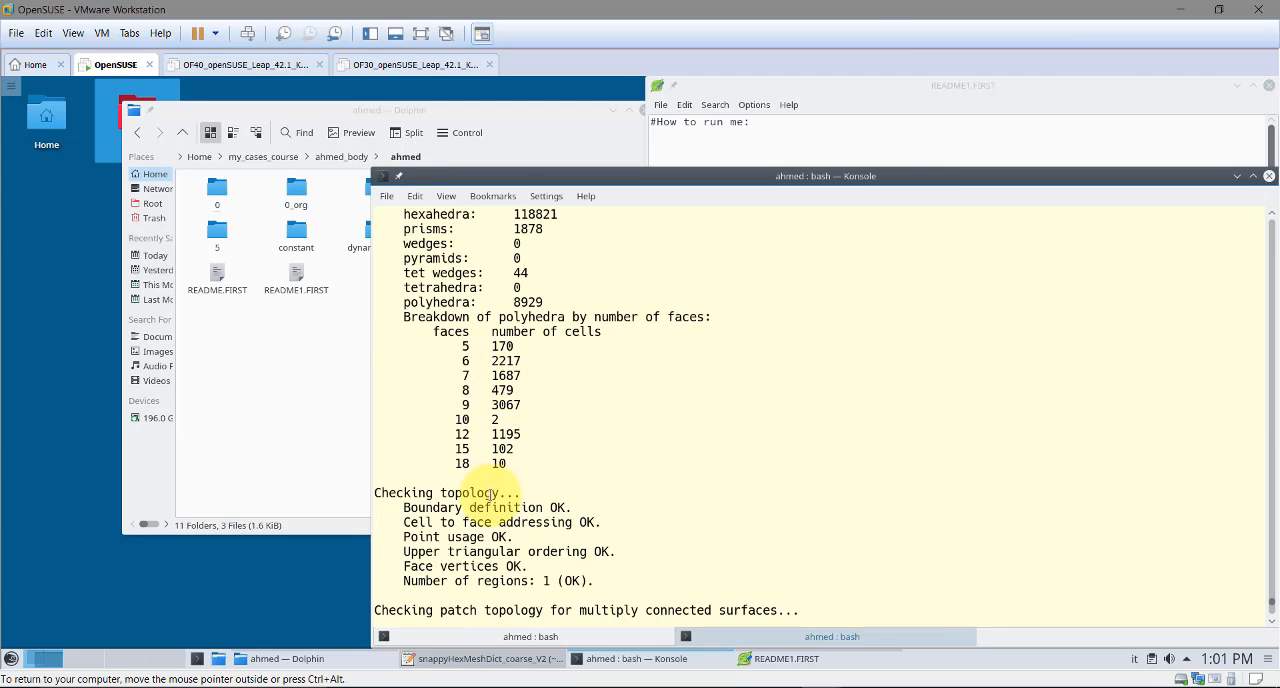
scroll(829, 432, "down", 10)
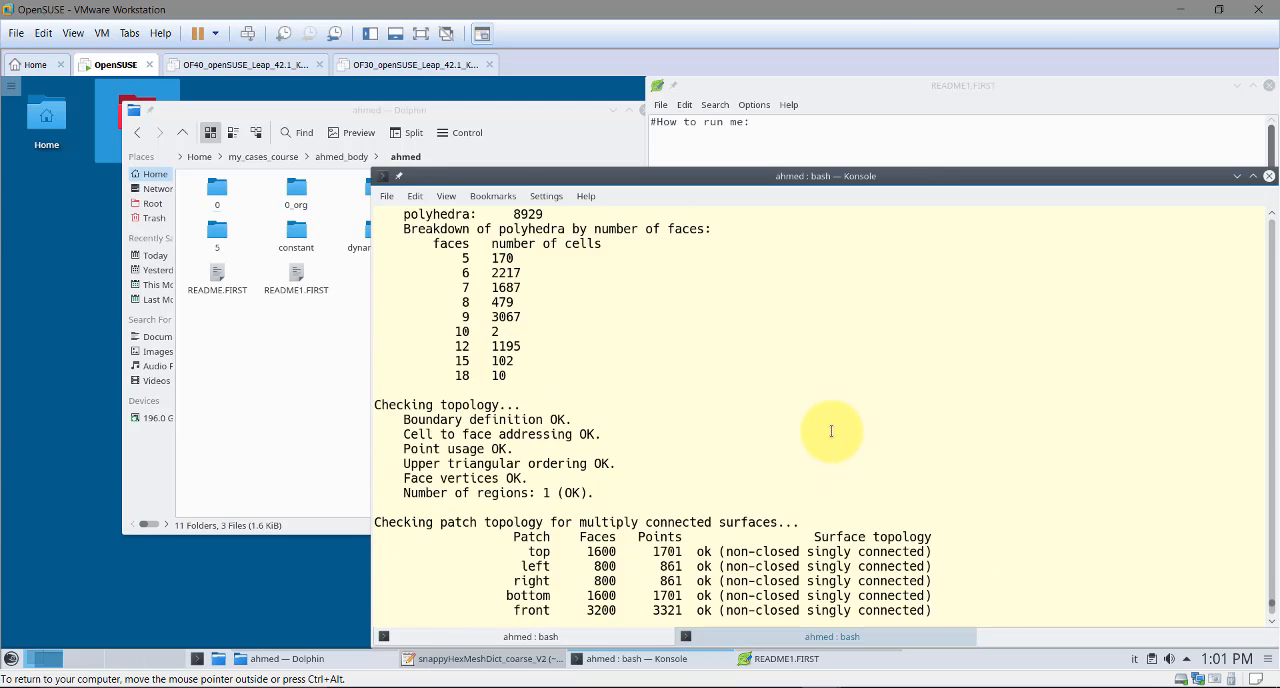
scroll(820, 422, "down", 1)
Clear the terminal, list the case folder, and replace constant/polyMesh with a copy of 5/polyMesh
key("ctrl+l")
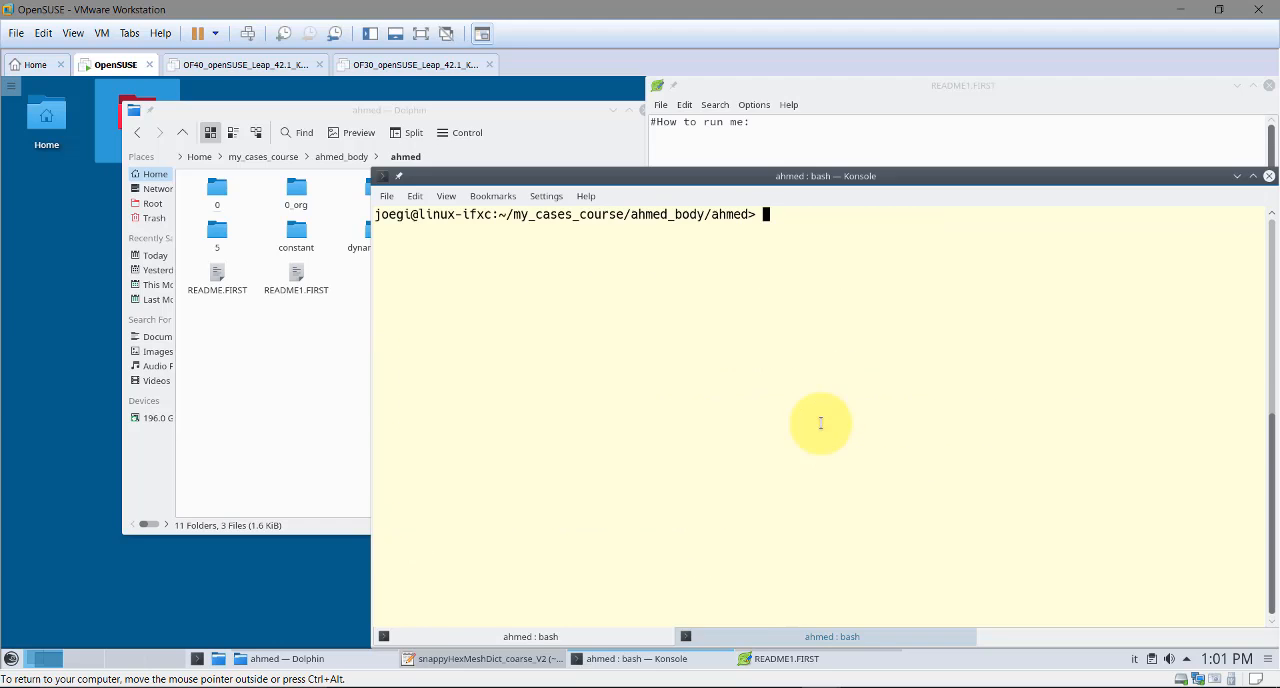
type("ls")
key("Return")
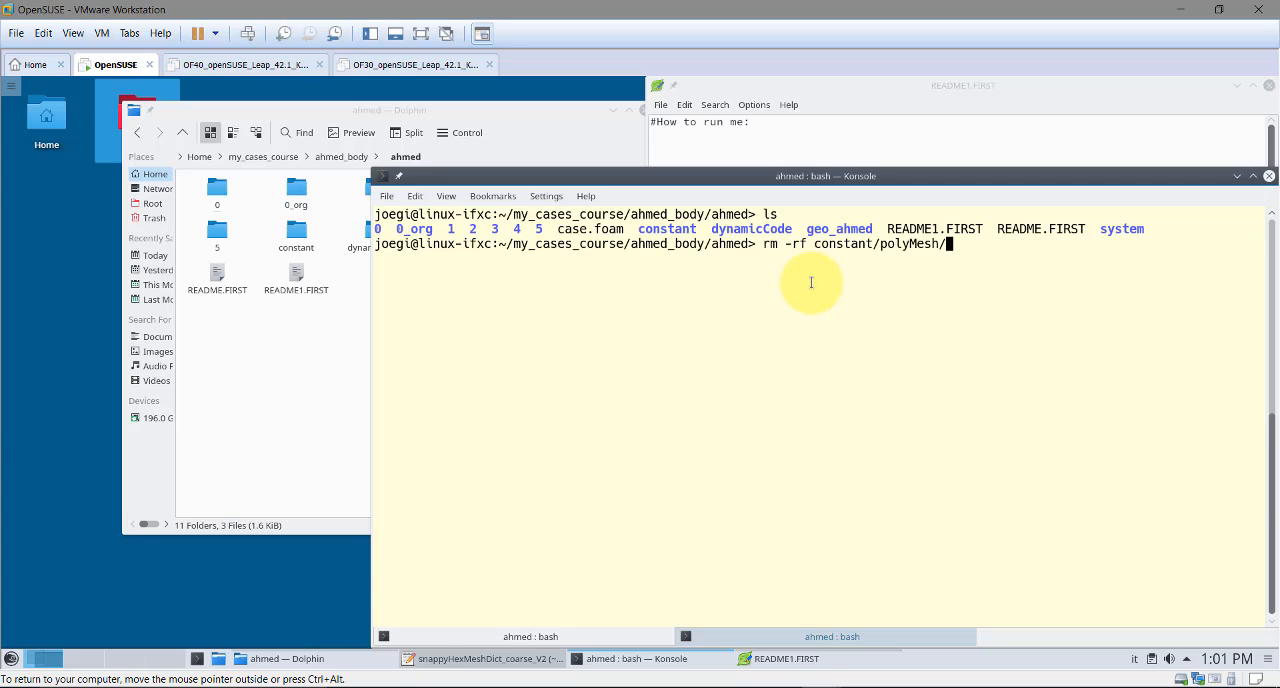
key("Return")
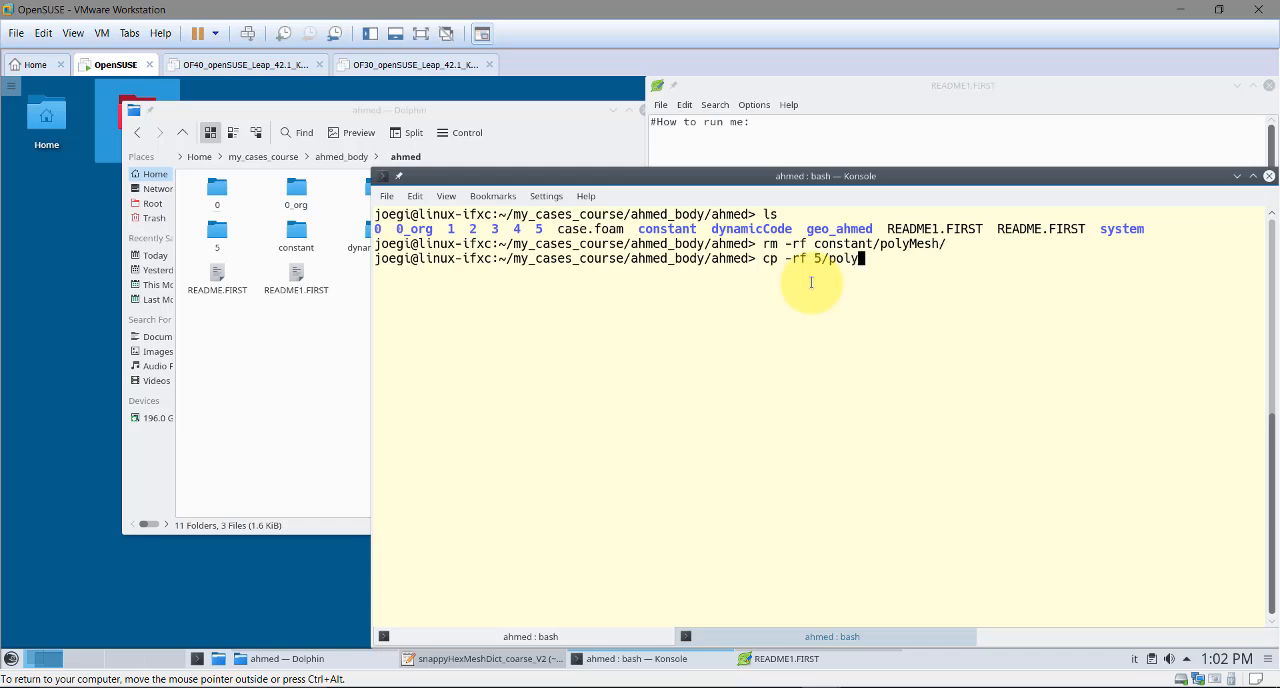
key("Return")
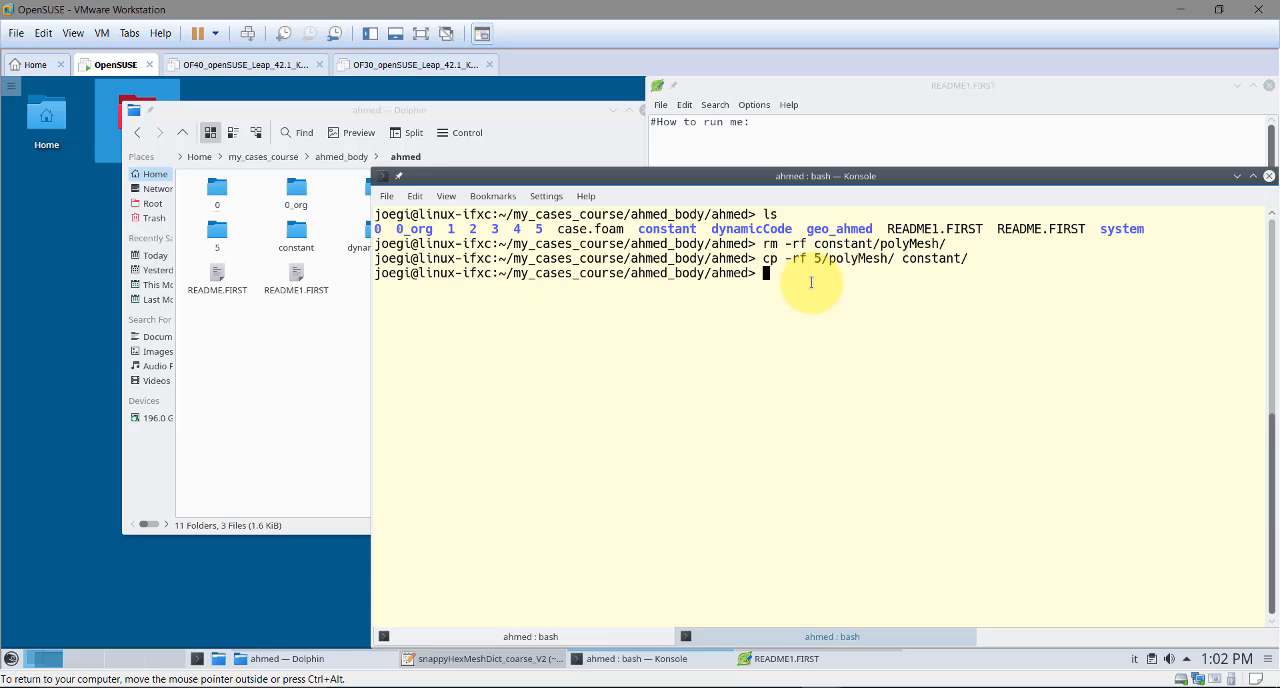
Delete the time directories 1, 2, 3, 4 and 5 from the case with rm -rf and list the case folder
type("ls")
key("Return")
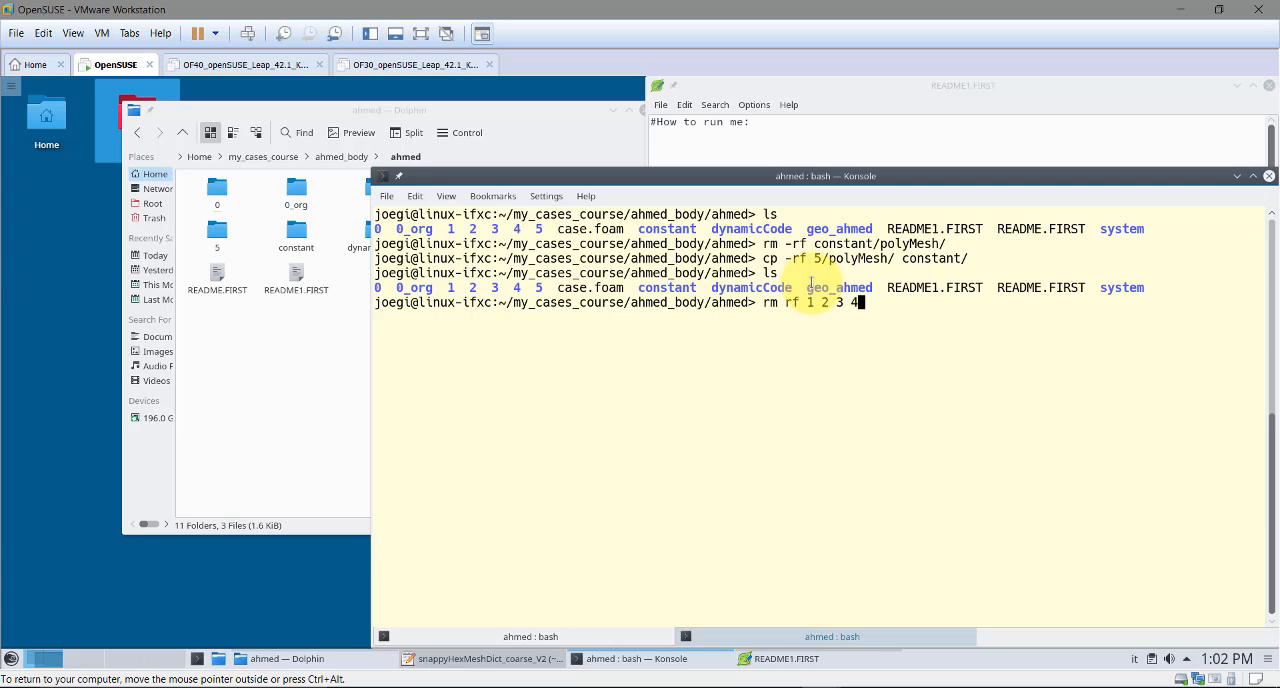
key("Return")
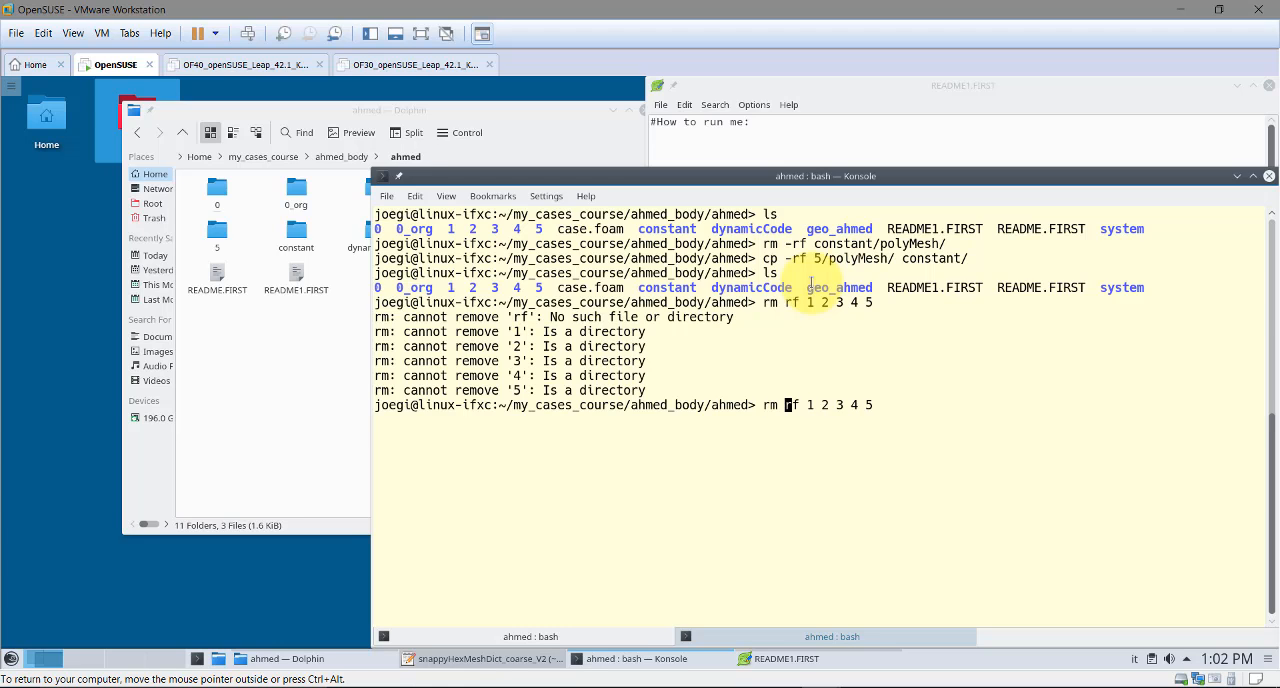
type("-")
key("Return")
type("ls")
key("Return")
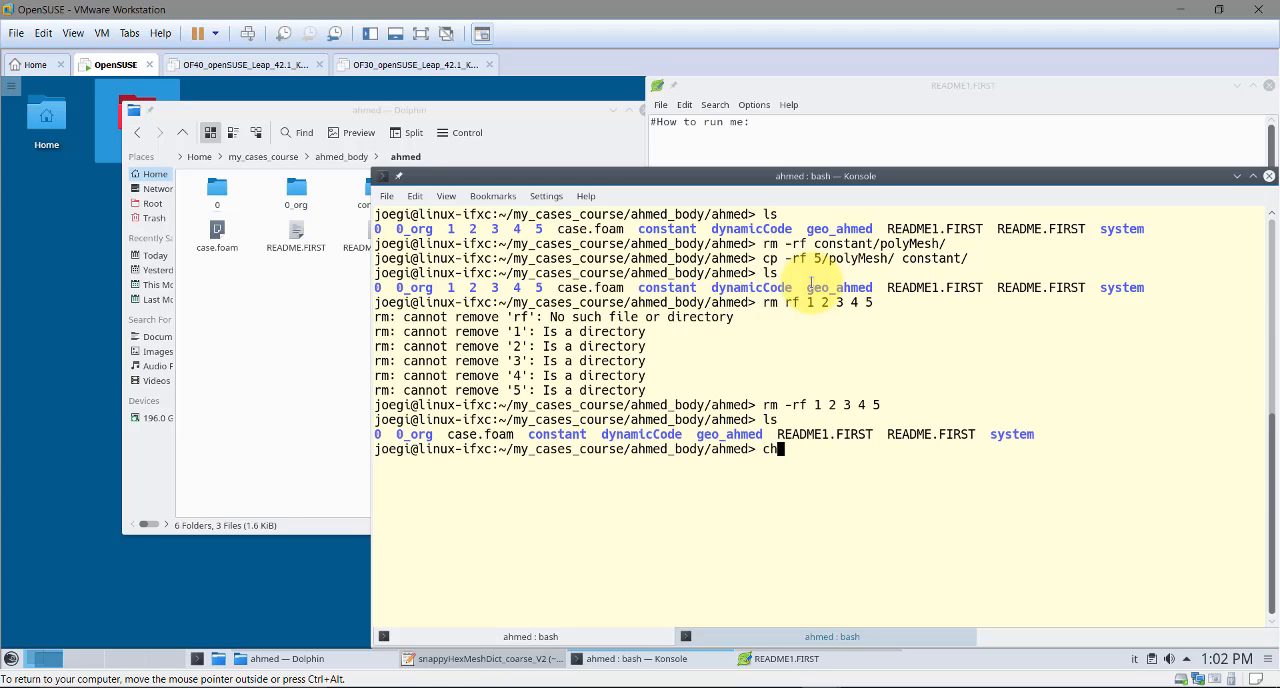
Run checkMesh on the mesh in the constant folder and look over its report
key("Return")
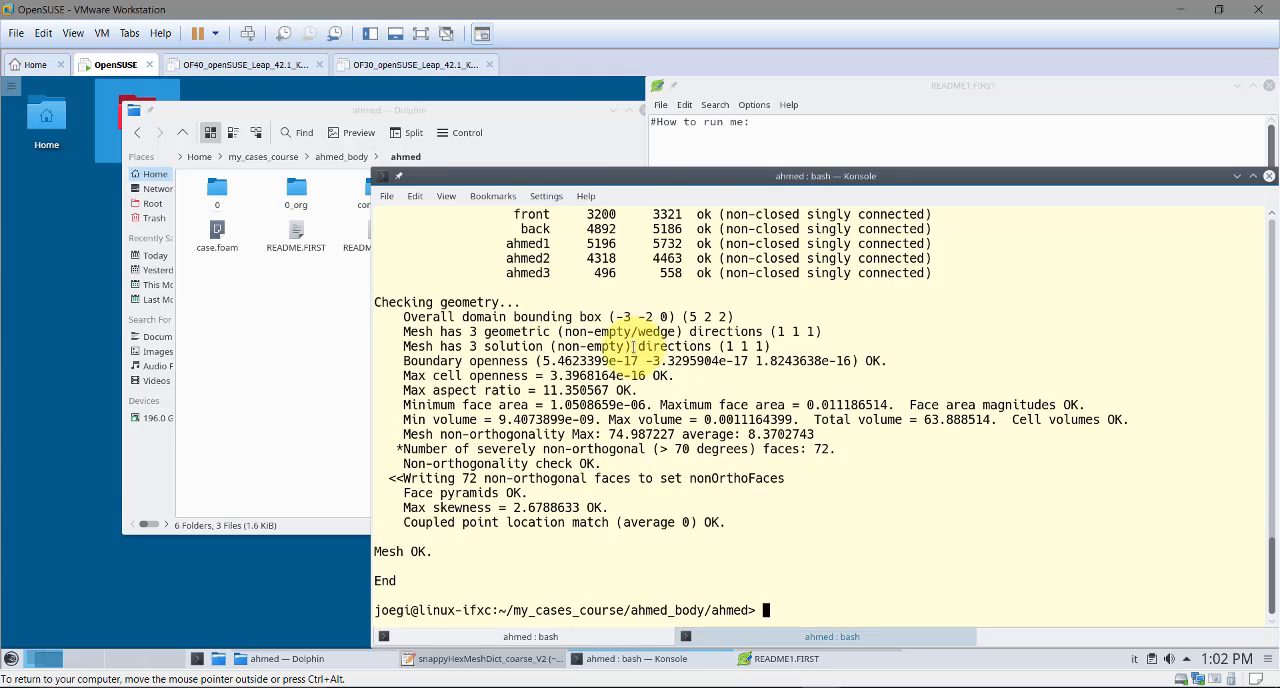
scroll(622, 362, "up", 4)
key("Return")
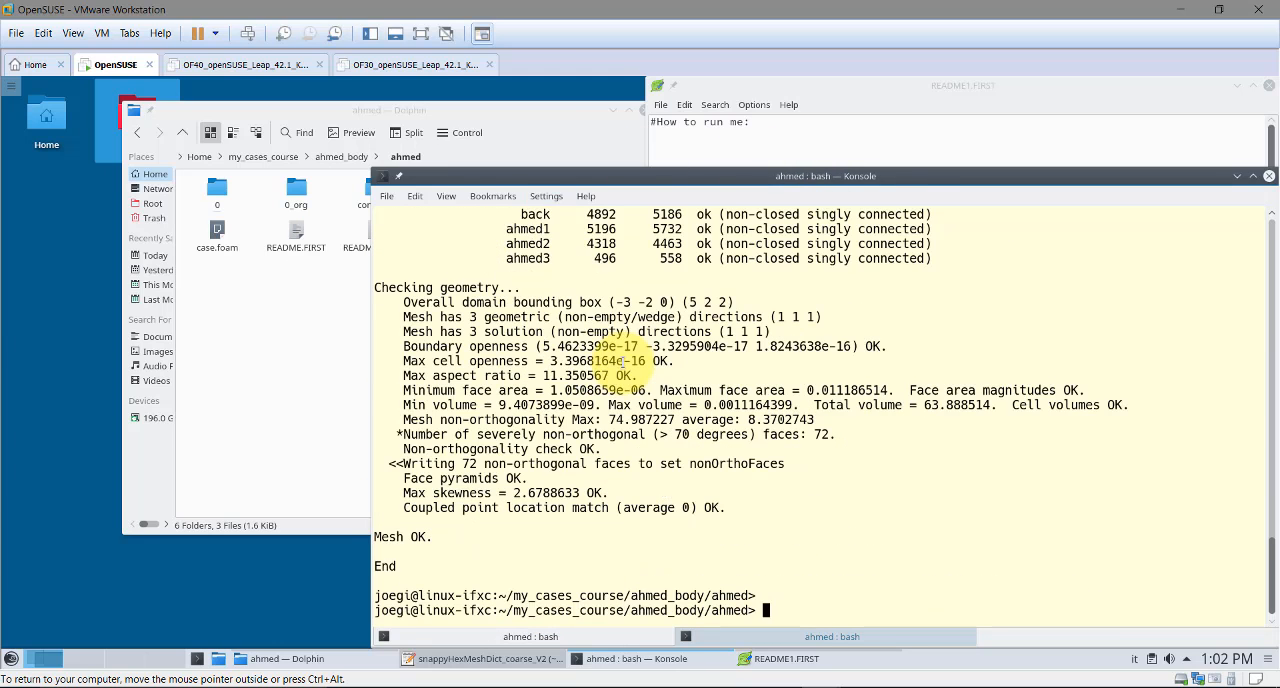
Launch paraFoam and delete the preloaded ahmed.OpenFOAM source from the pipeline
type("paraFoam")
key("Return")
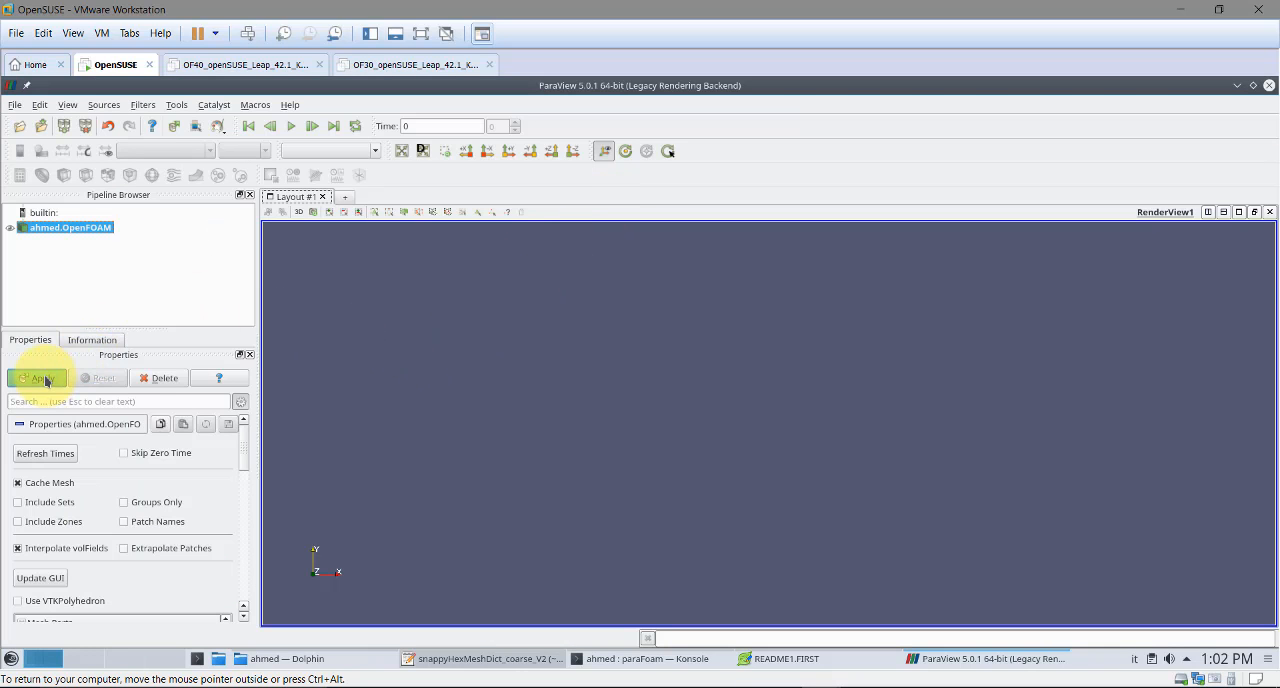
left_click(158, 377)
Load the saved ParaView state state1.pvsm from the geo_ahmed folder
left_click(16, 105)
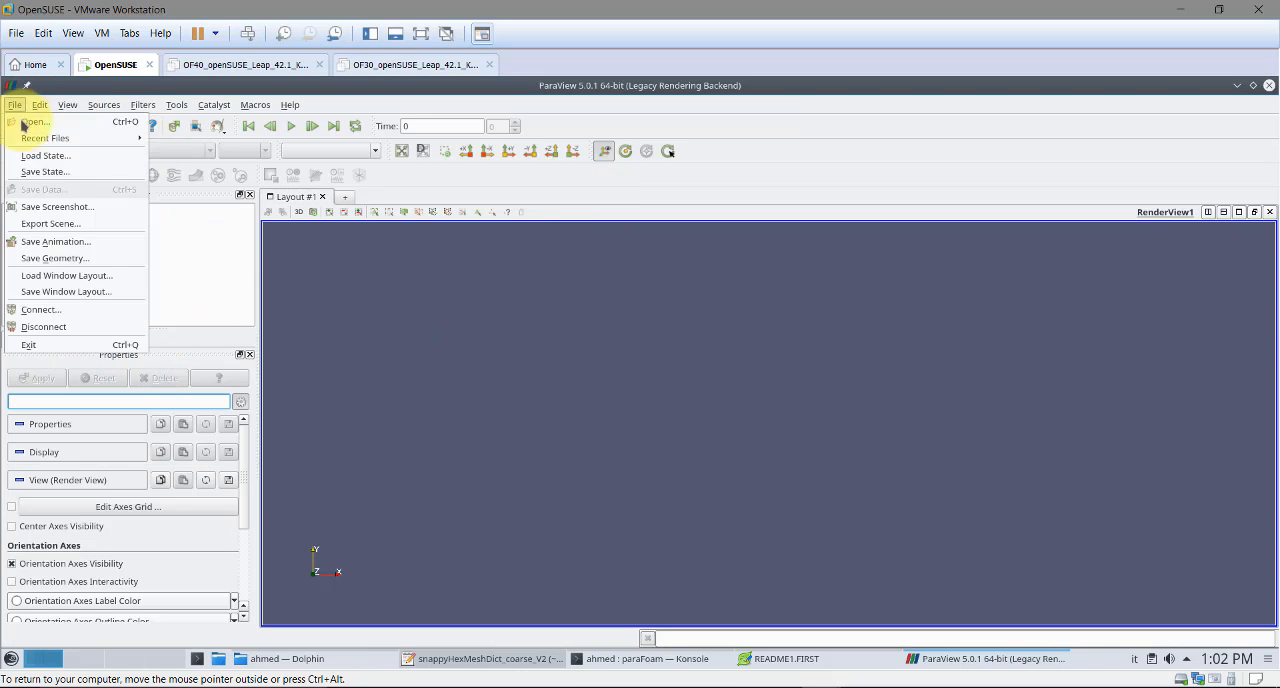
left_click(35, 162)
double_click(557, 337)
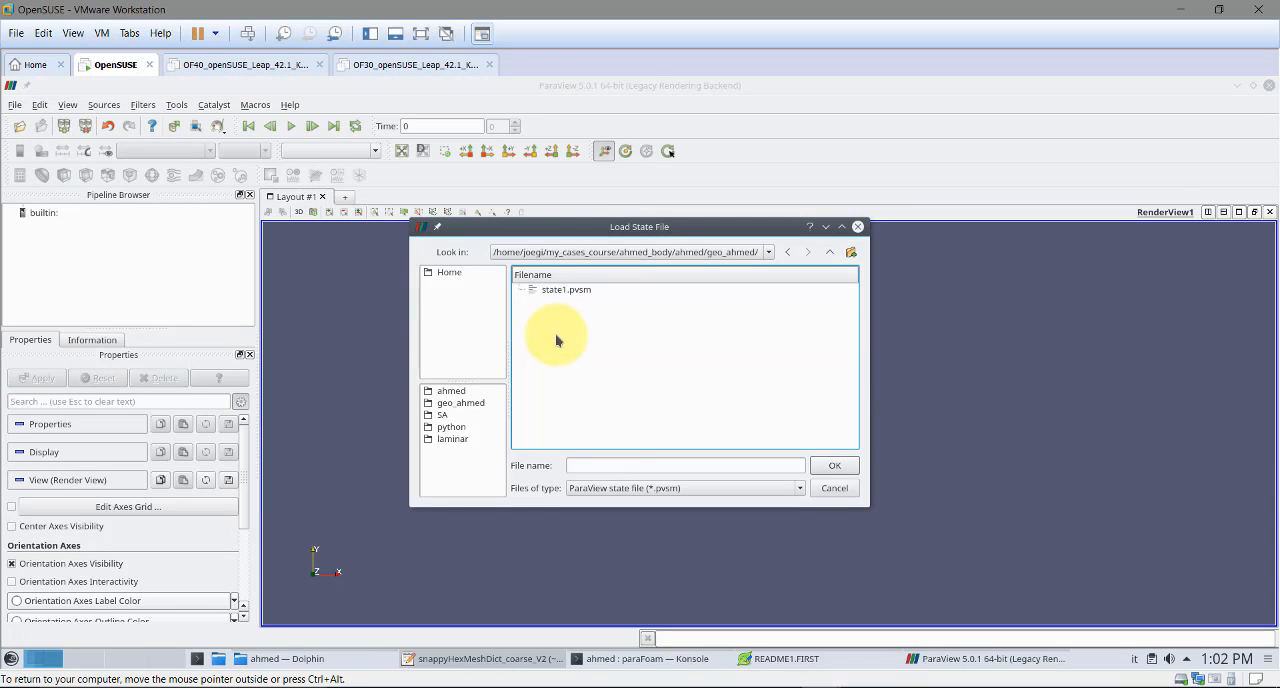
double_click(569, 289)
left_click(685, 480)
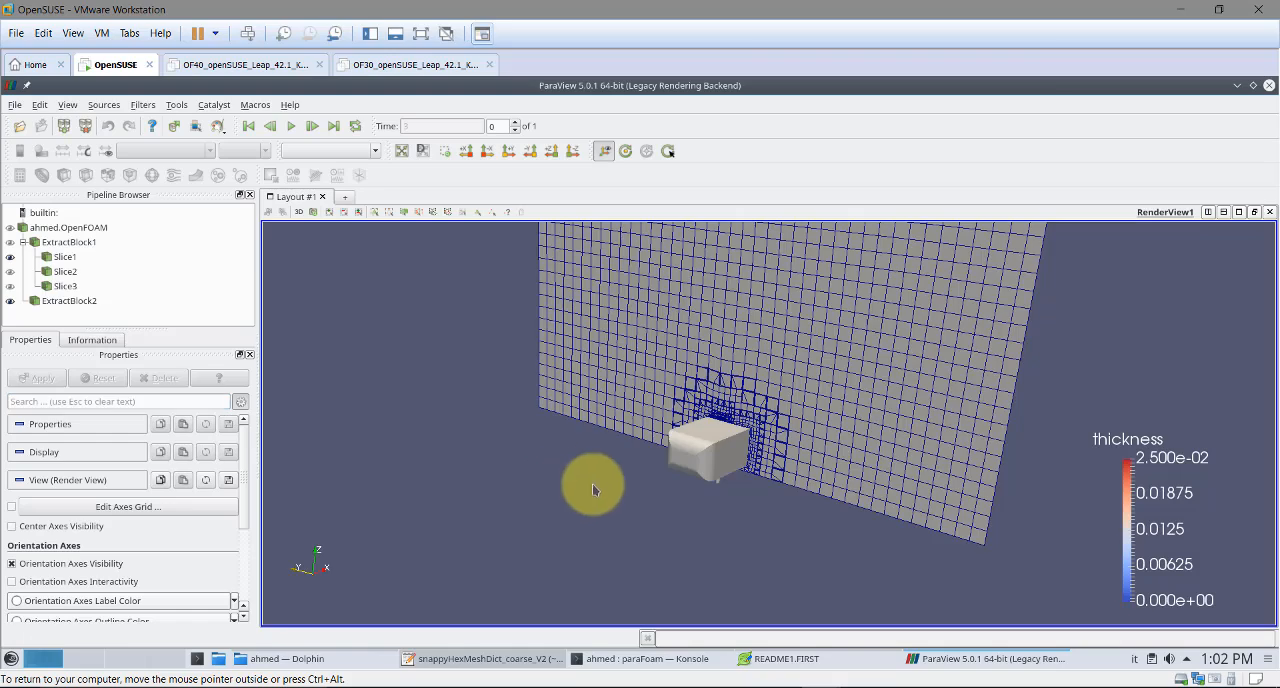
Display Slice3 together with Slice1 around the body, with both plane outlines hidden
mouse_move(592, 483)
left_mouse_down()
mouse_move(493, 469)
mouse_move(590, 482)
left_mouse_up()
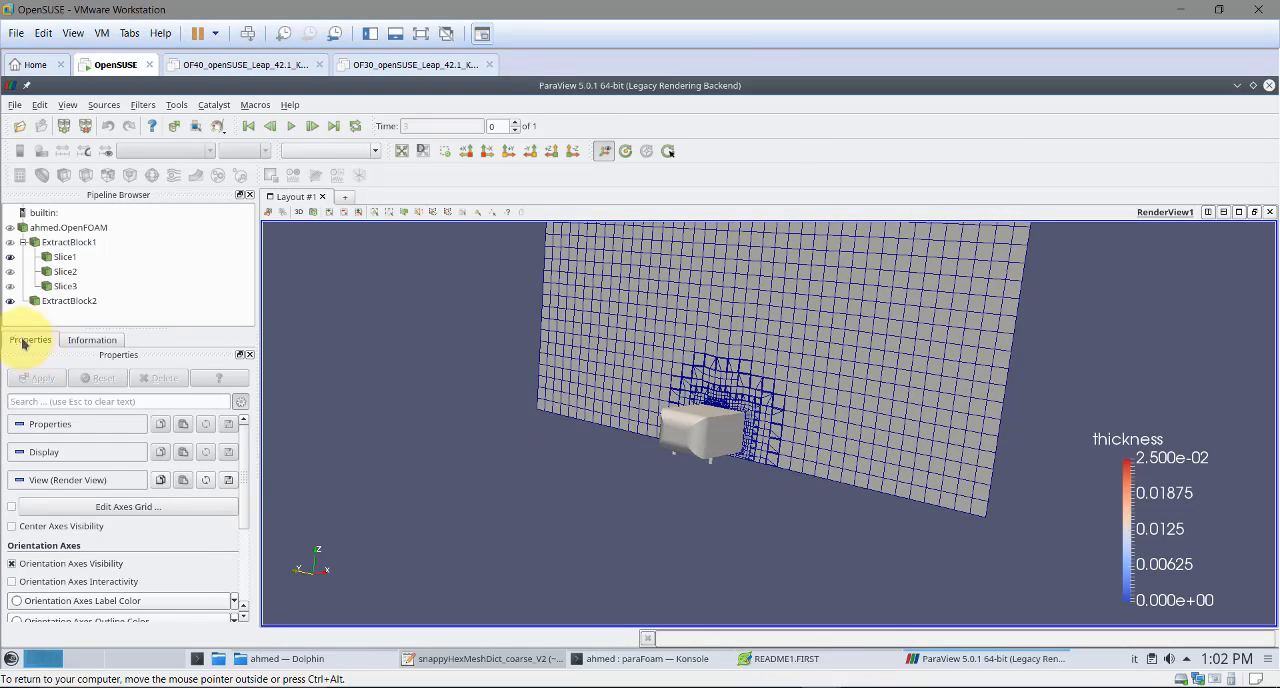
left_click(10, 287)
left_click(10, 258)
left_click(40, 466)
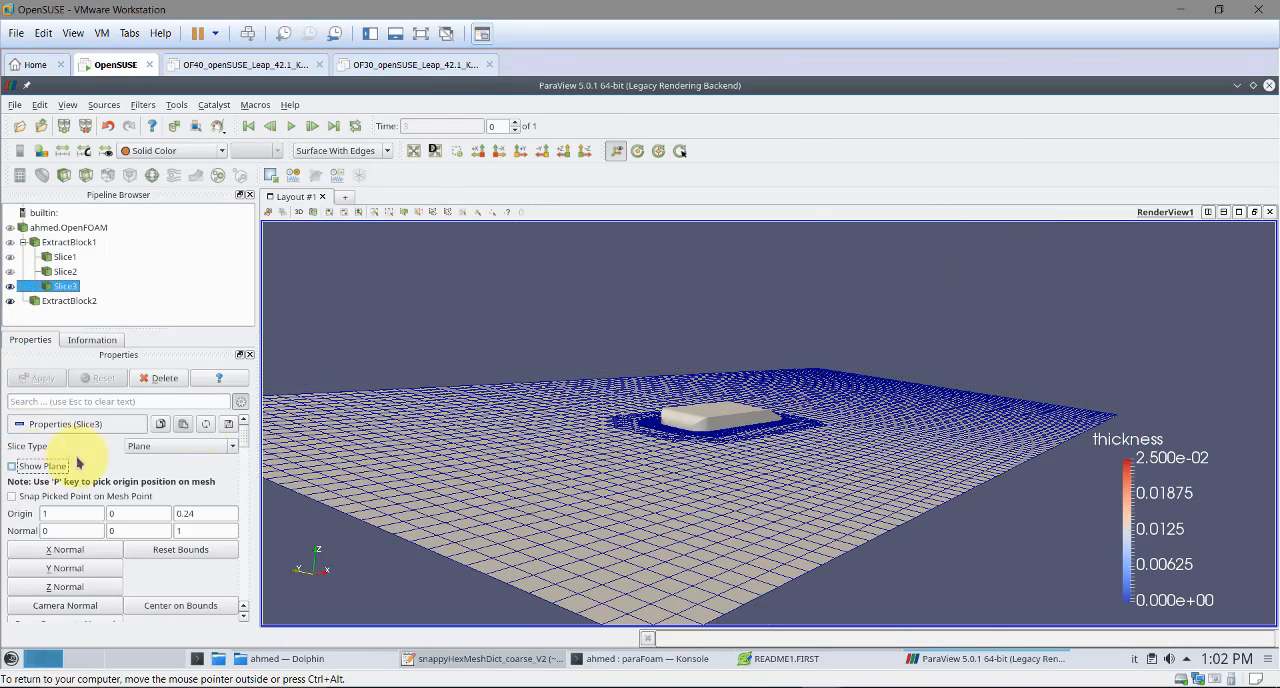
left_click(10, 258)
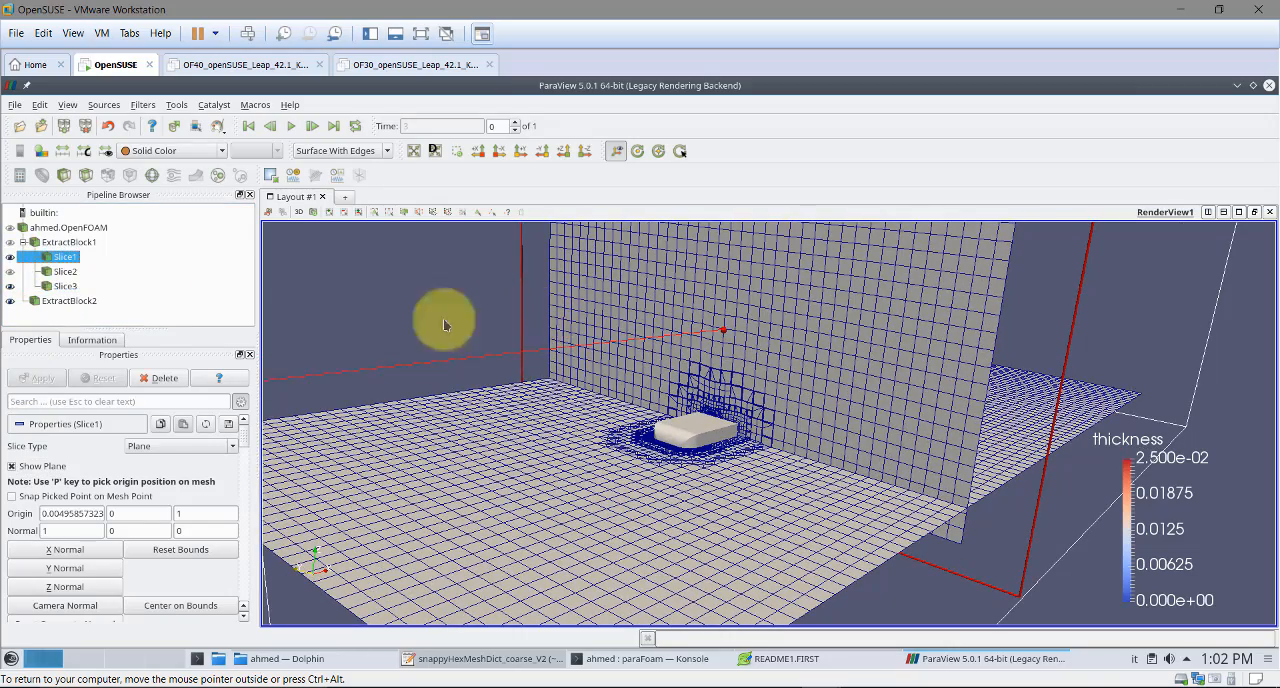
left_click(11, 466)
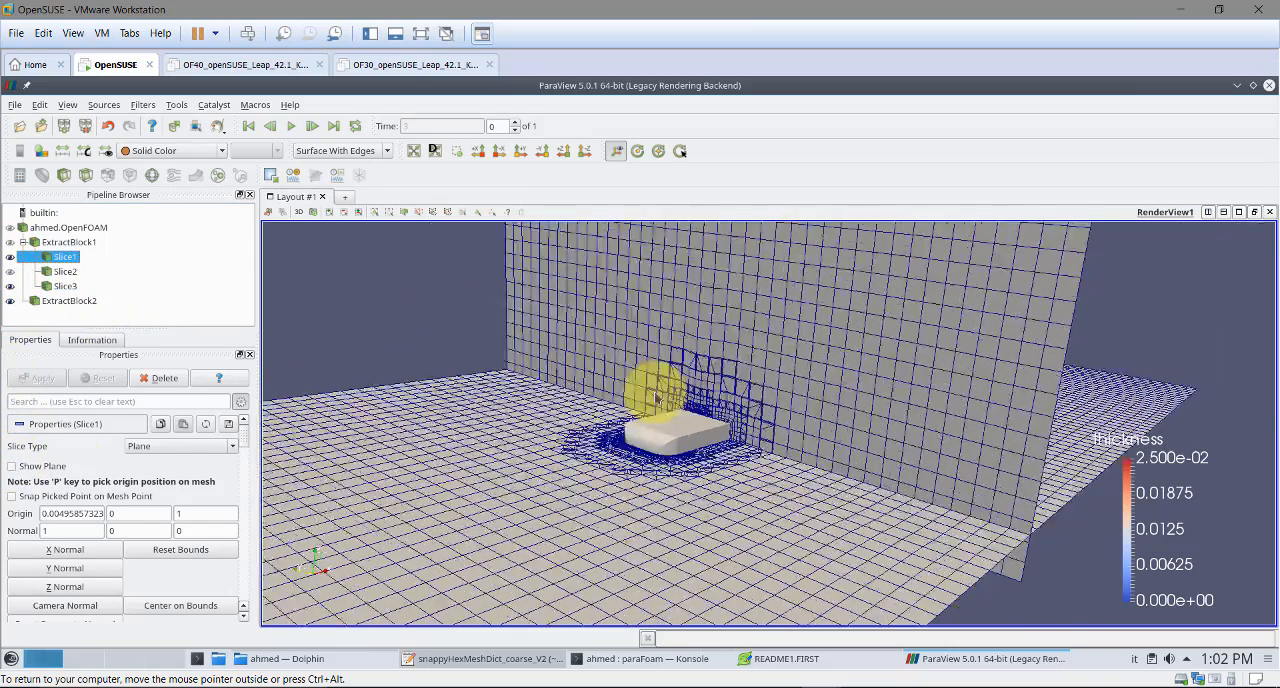
Hide ExtractBlock2, Slice3 and Slice1, and show the complete ahmed.OpenFOAM mesh in the render view instead
right_click_drag(649, 386, 679, 427)
left_click_drag(679, 427, 714, 449)
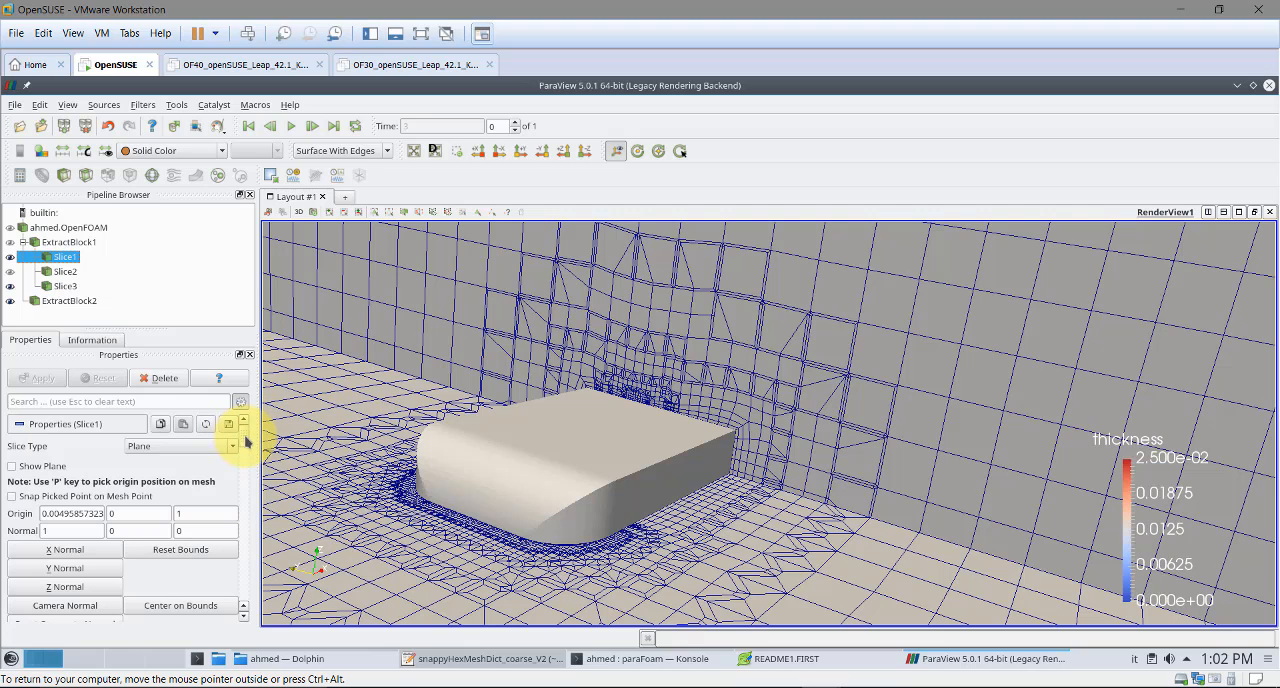
mouse_move(246, 441)
left_mouse_down()
mouse_move(246, 484)
mouse_move(243, 438)
left_mouse_up()
left_click(10, 301)
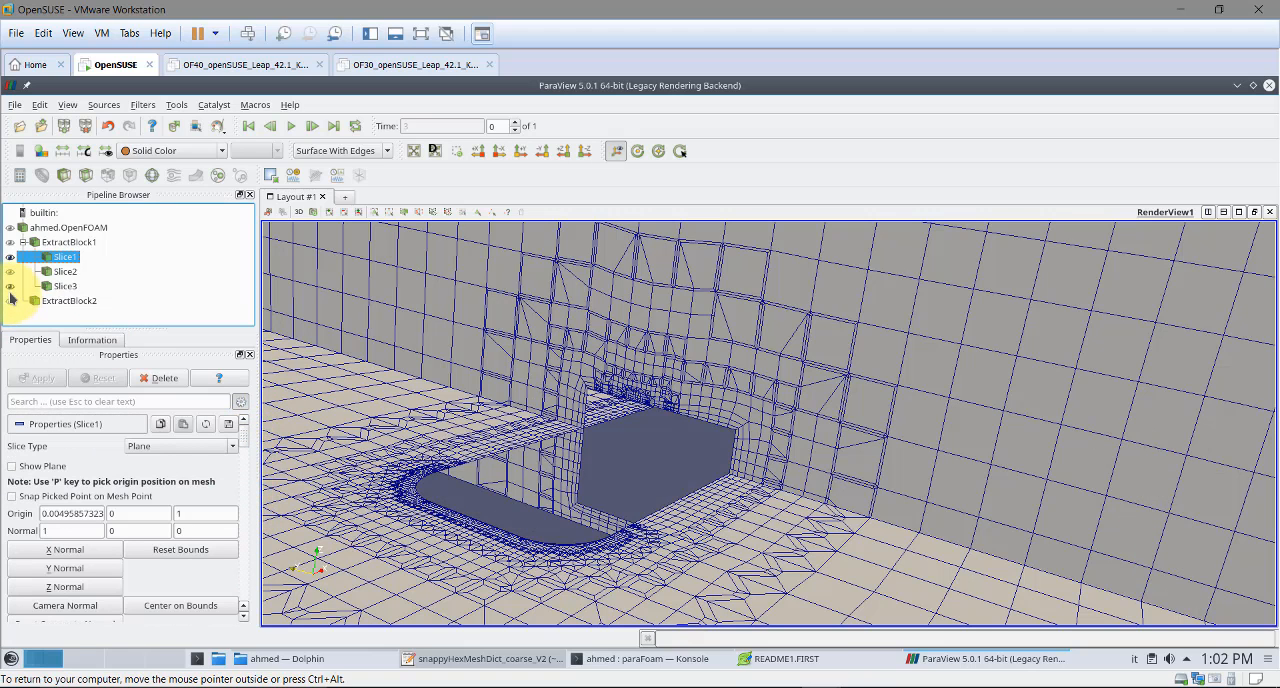
left_click(10, 286)
left_click(10, 227)
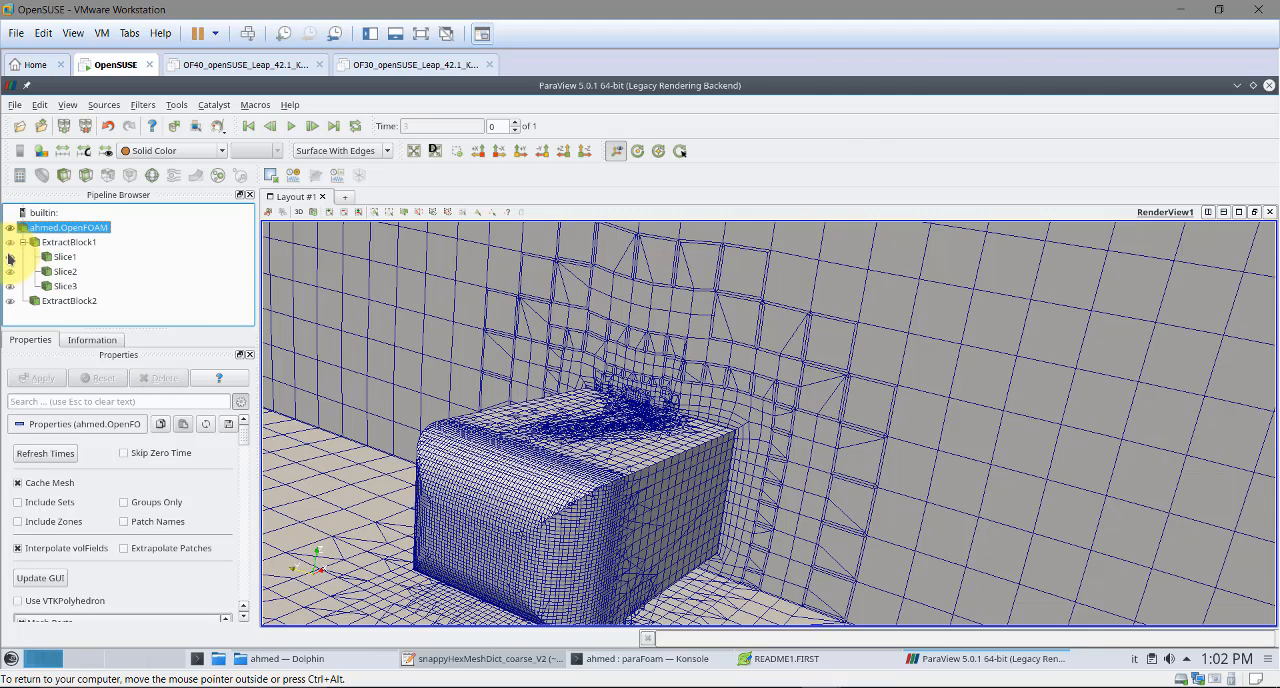
left_click(10, 257)
scroll(397, 351, "down", 10)
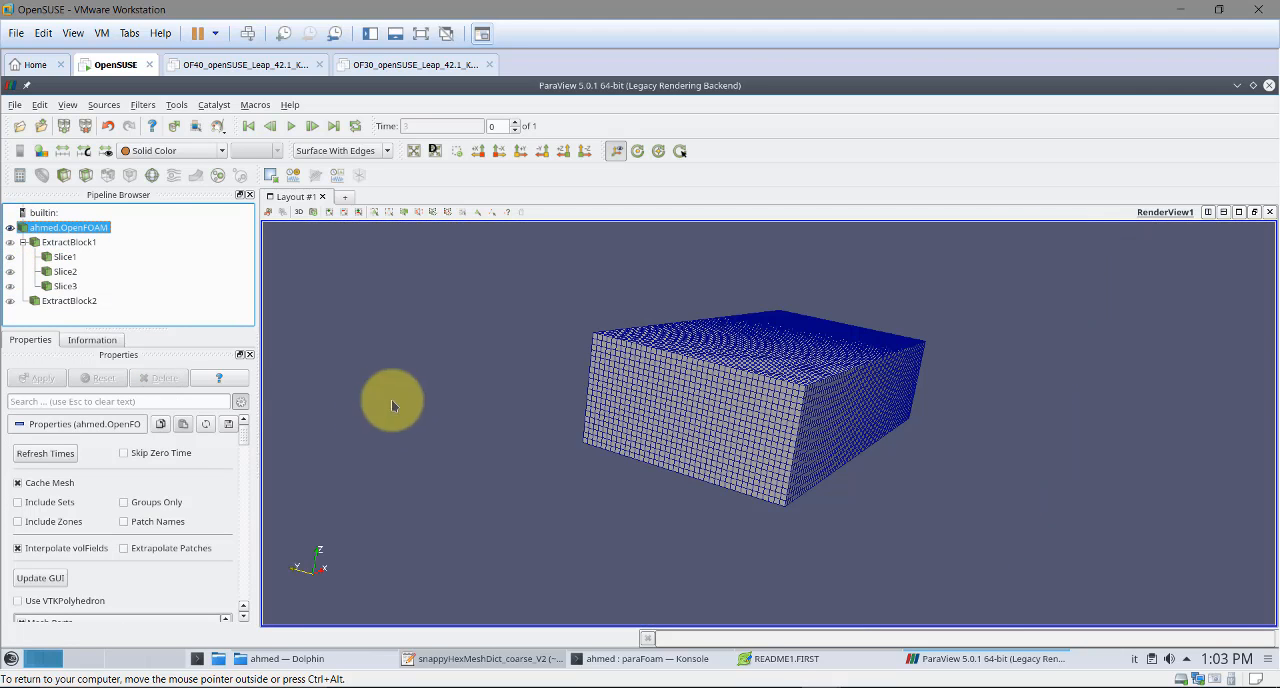
Exclude internalMesh, the wall group and the left patch from the ahmed.OpenFOAM mesh parts, keeping the top patch included
scroll(243, 438, "down", 5)
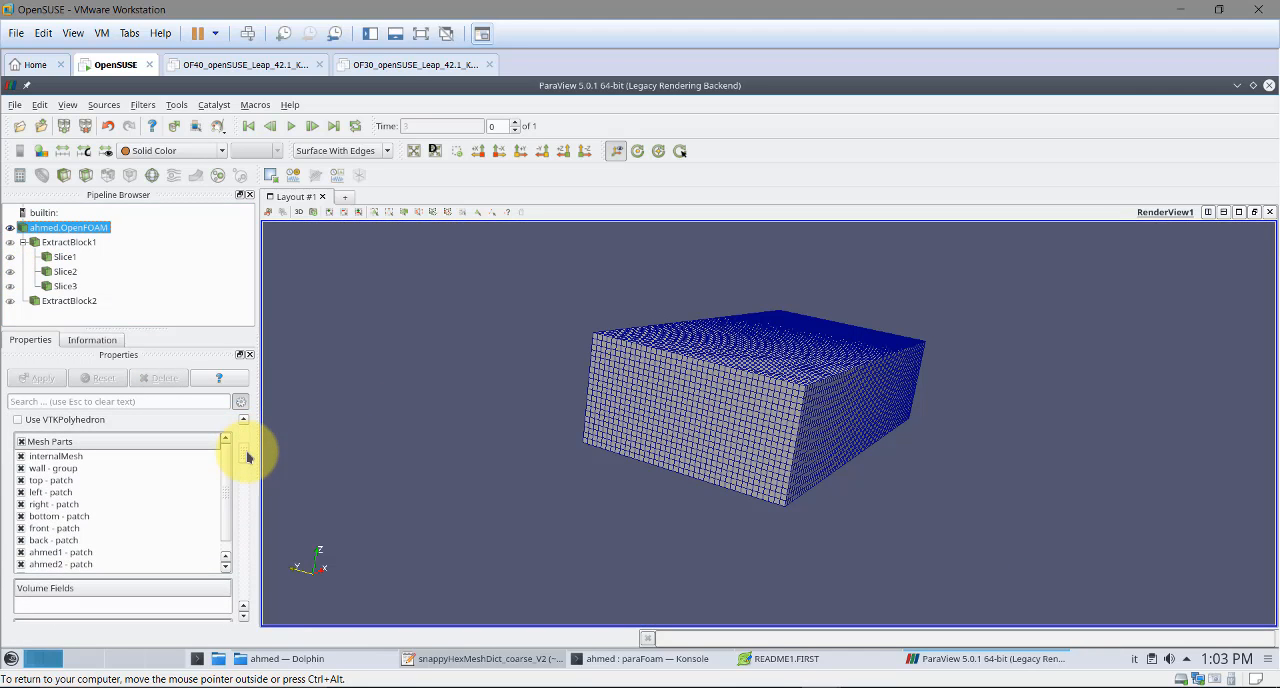
left_click(21, 457)
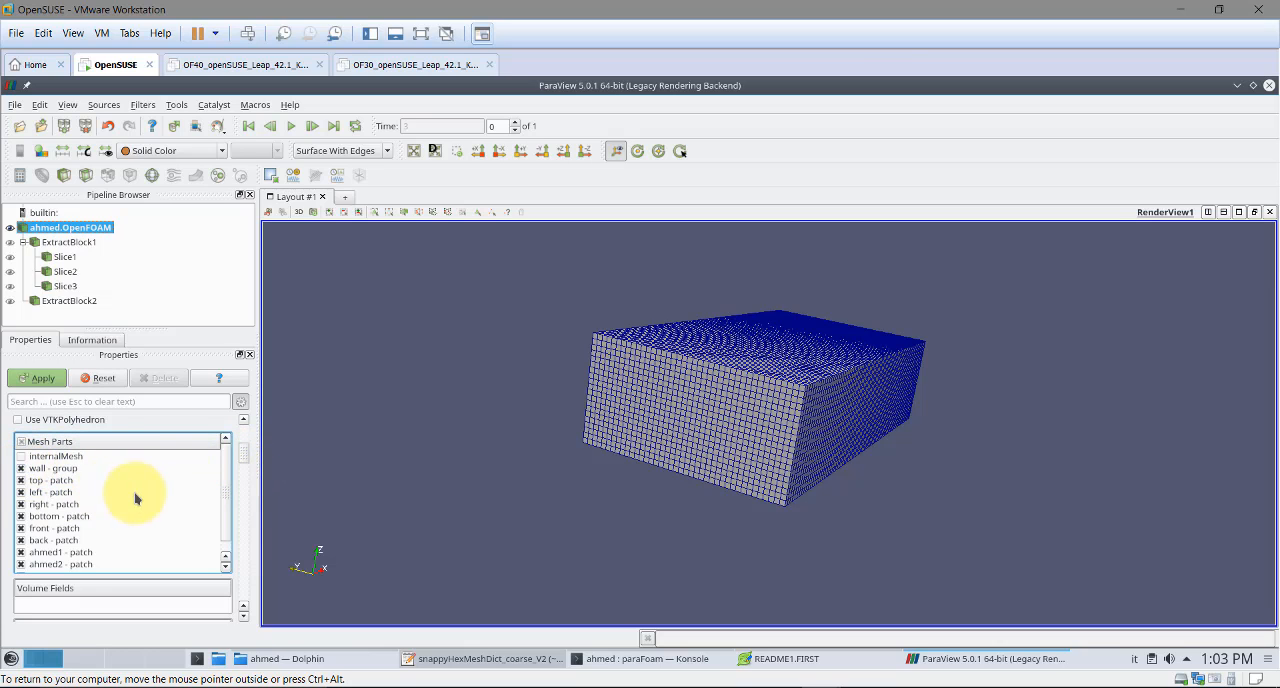
left_click(21, 492)
left_click(38, 379)
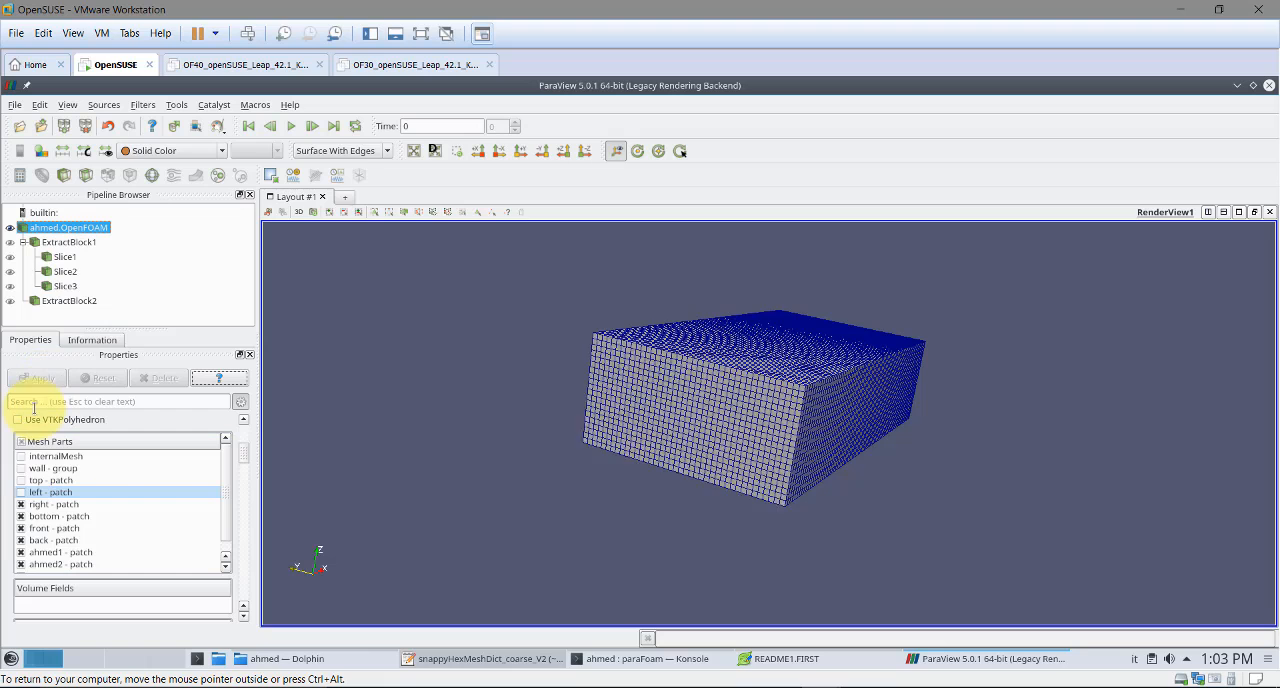
left_click(21, 492)
left_click(40, 378)
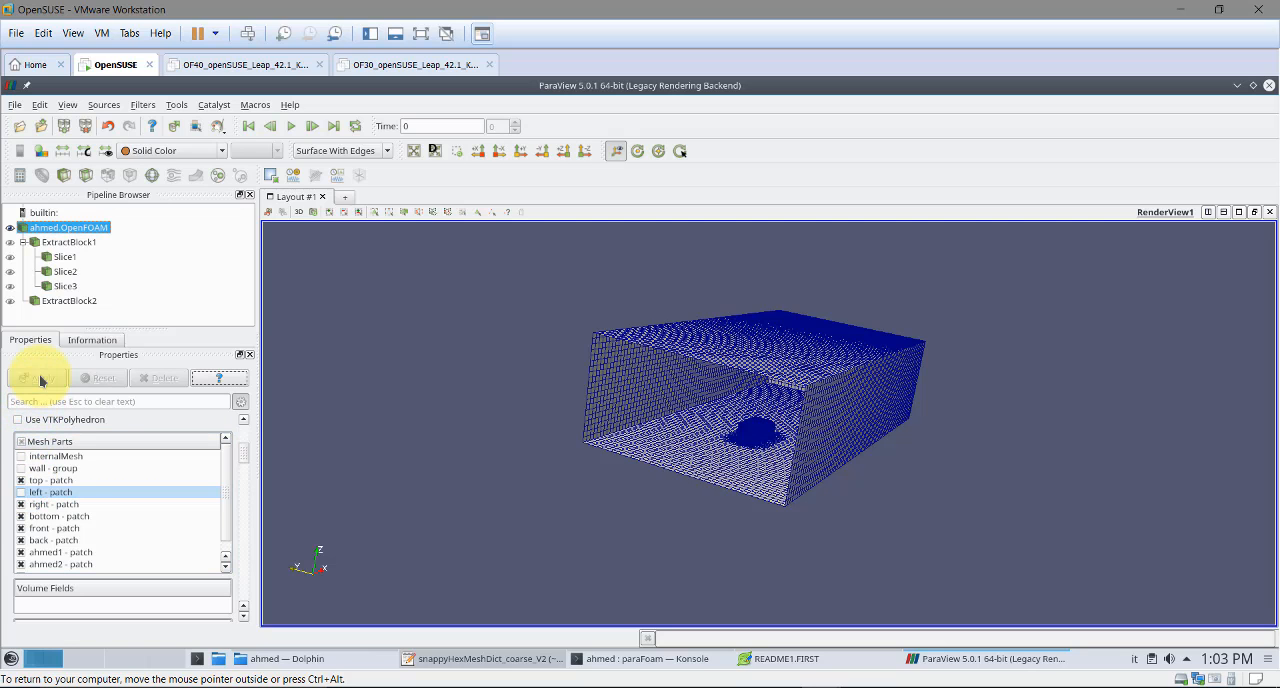
Include the left patch in the displayed mesh parts again, together with the top patch
left_click(20, 480)
left_click(21, 492)
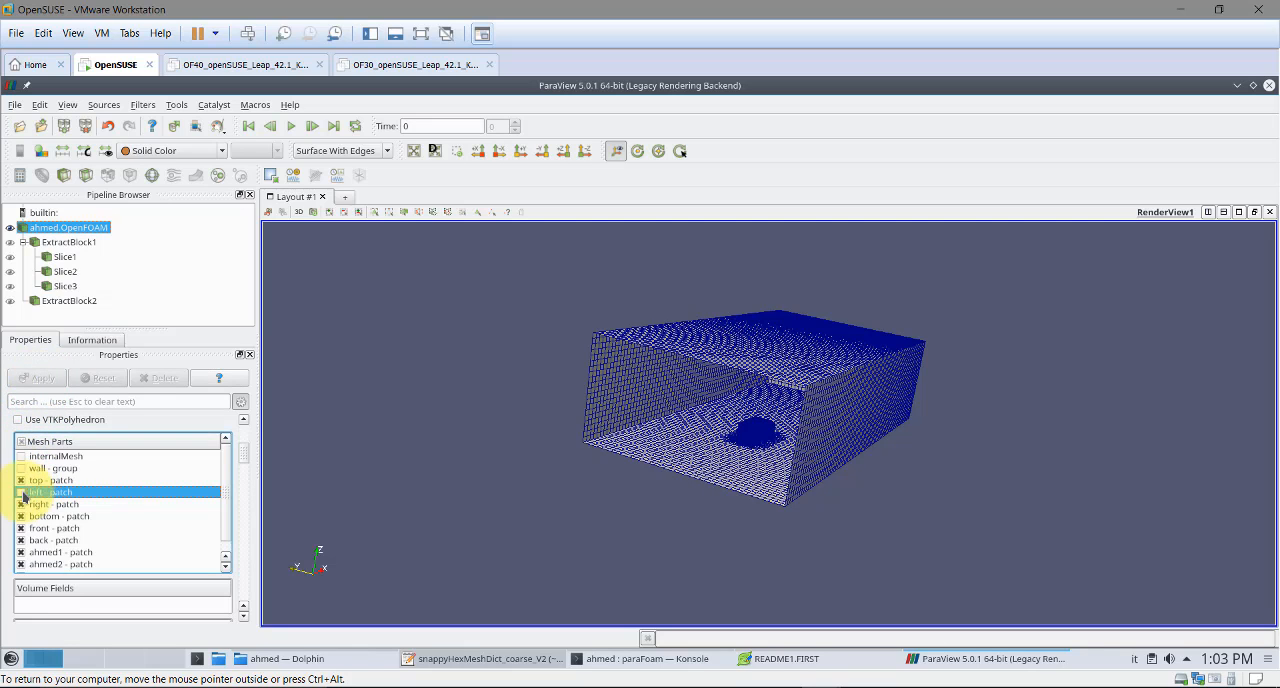
left_click(38, 378)
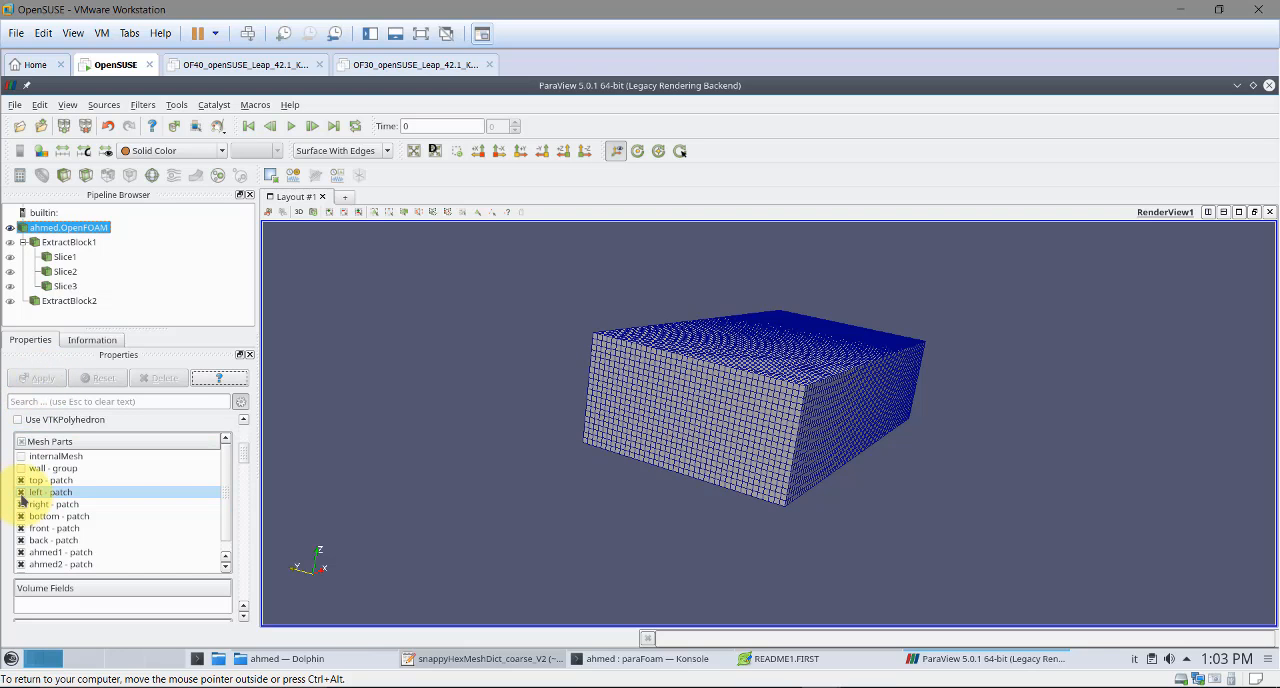
Exclude the left, right and bottom patches from the displayed mesh parts of ahmed.OpenFOAM
left_click(21, 492)
left_click(38, 378)
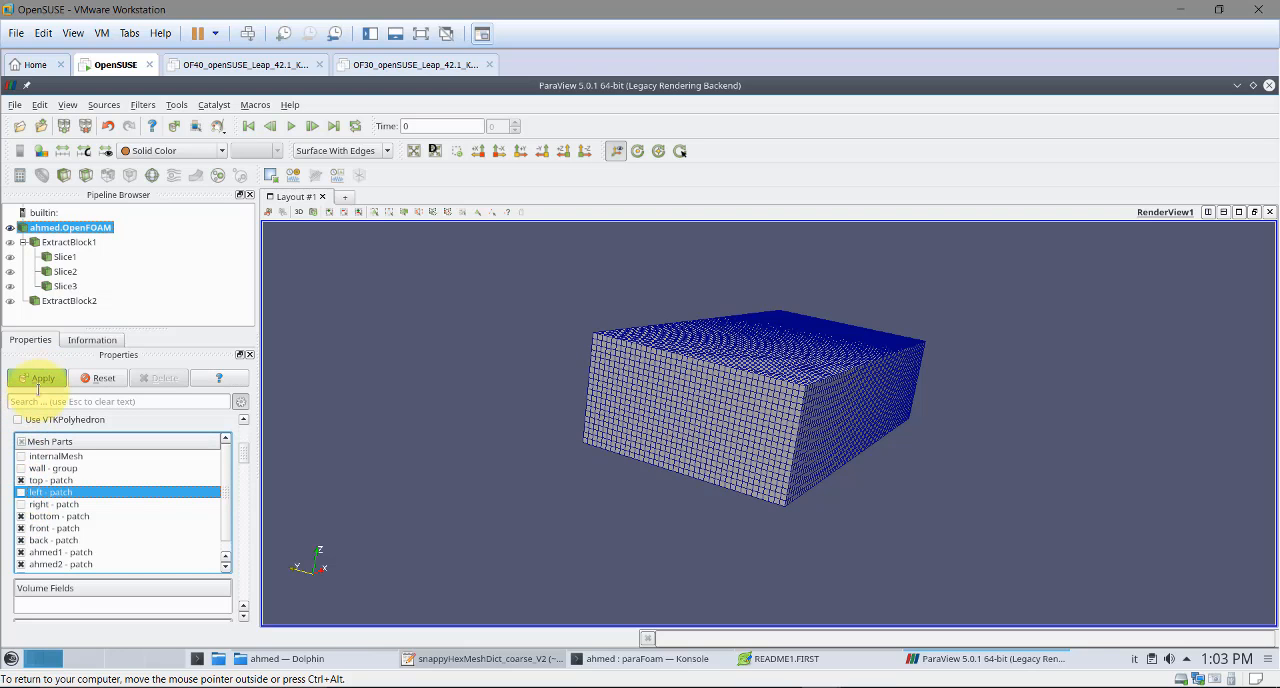
left_click(21, 516)
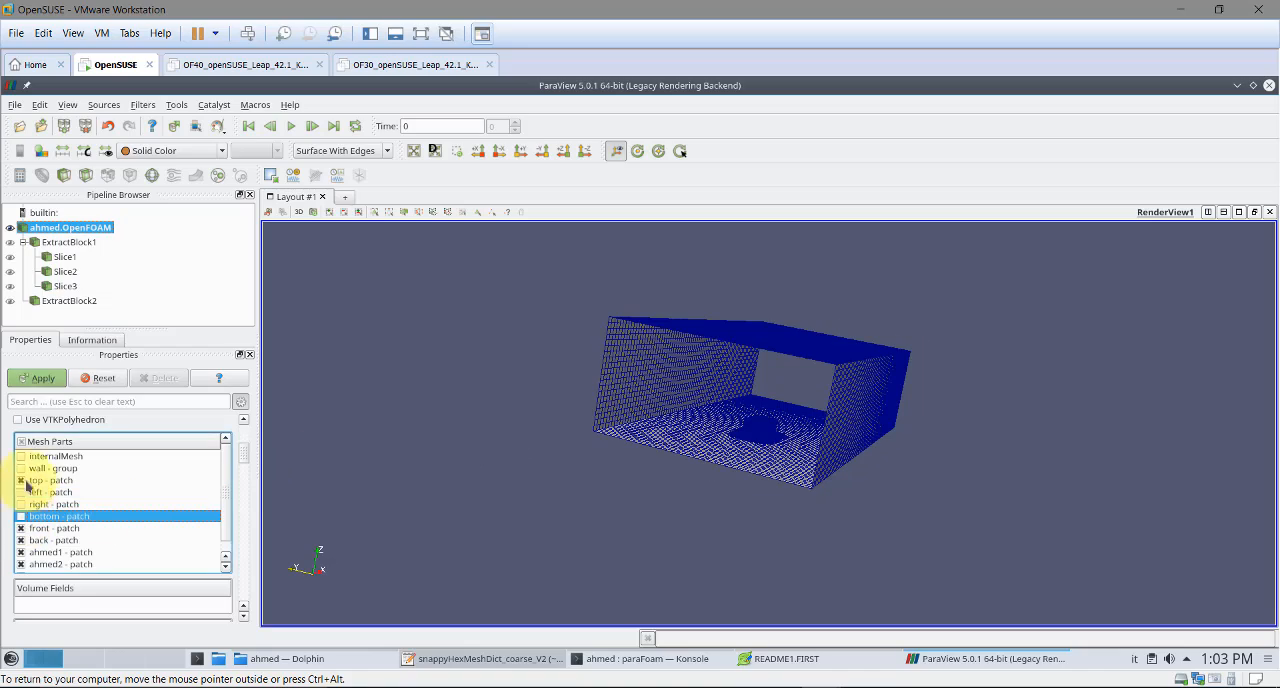
left_click(46, 381)
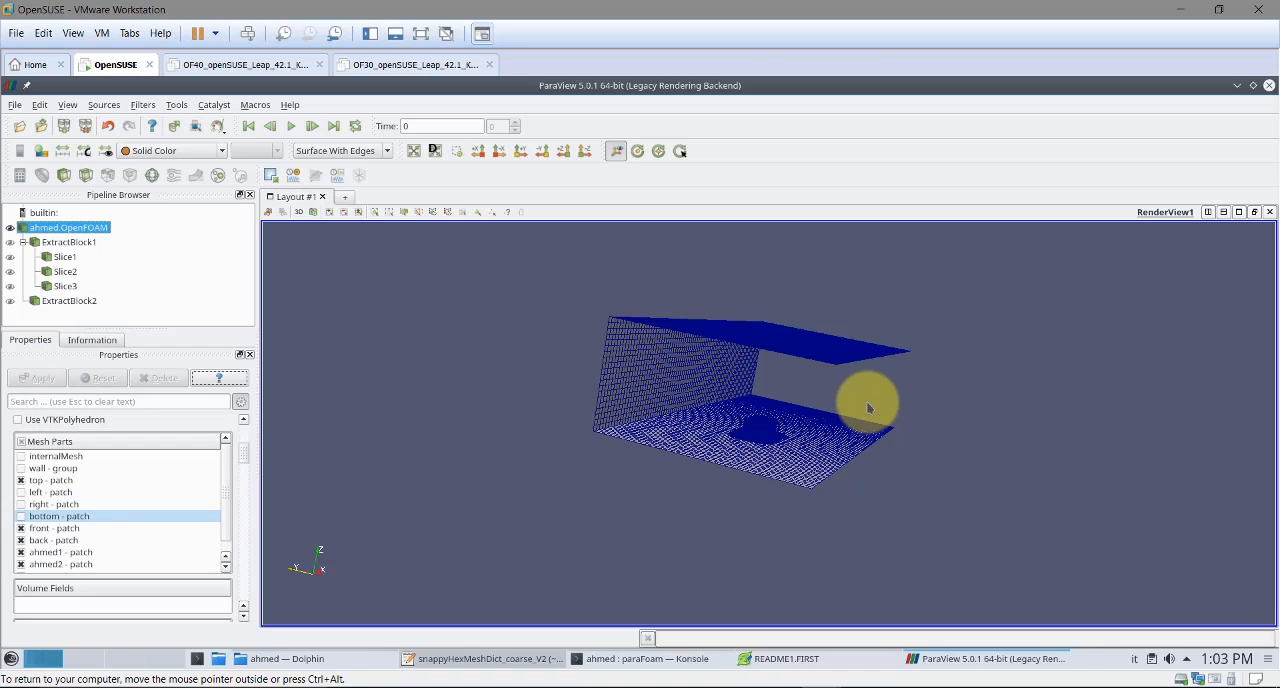
Exclude the front patch from the displayed mesh parts to open the domain around the body
left_click_drag(868, 407, 825, 470)
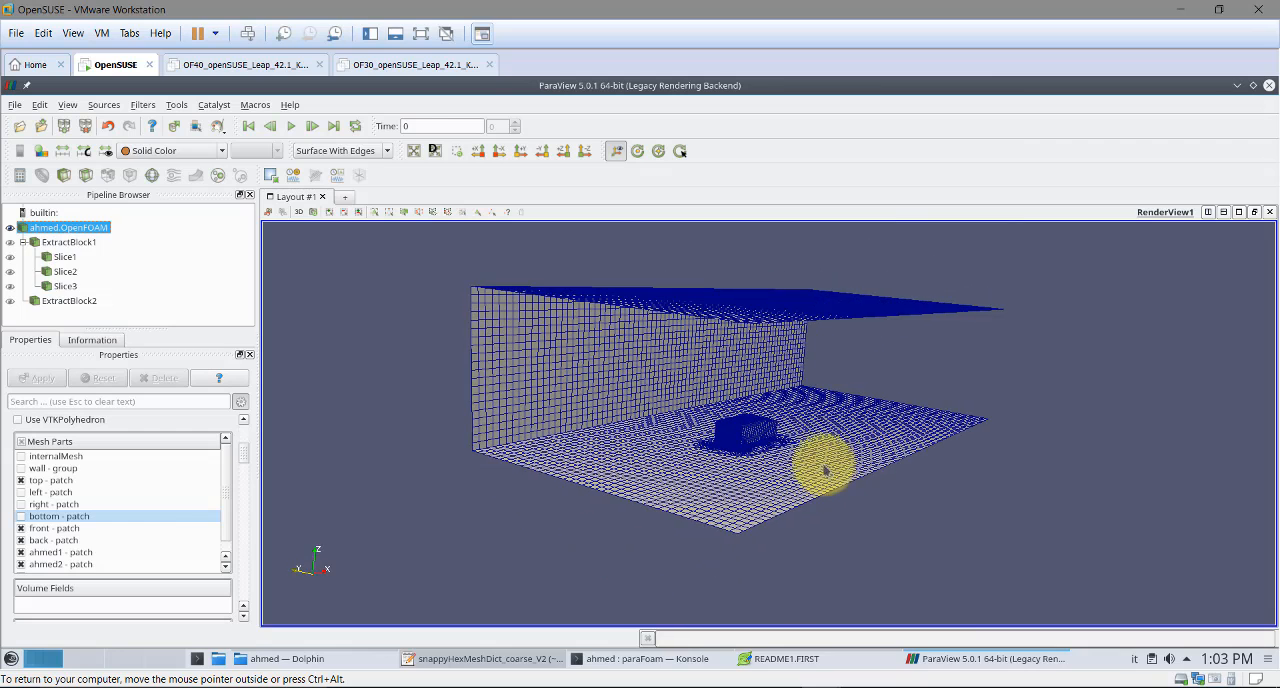
left_click(21, 528)
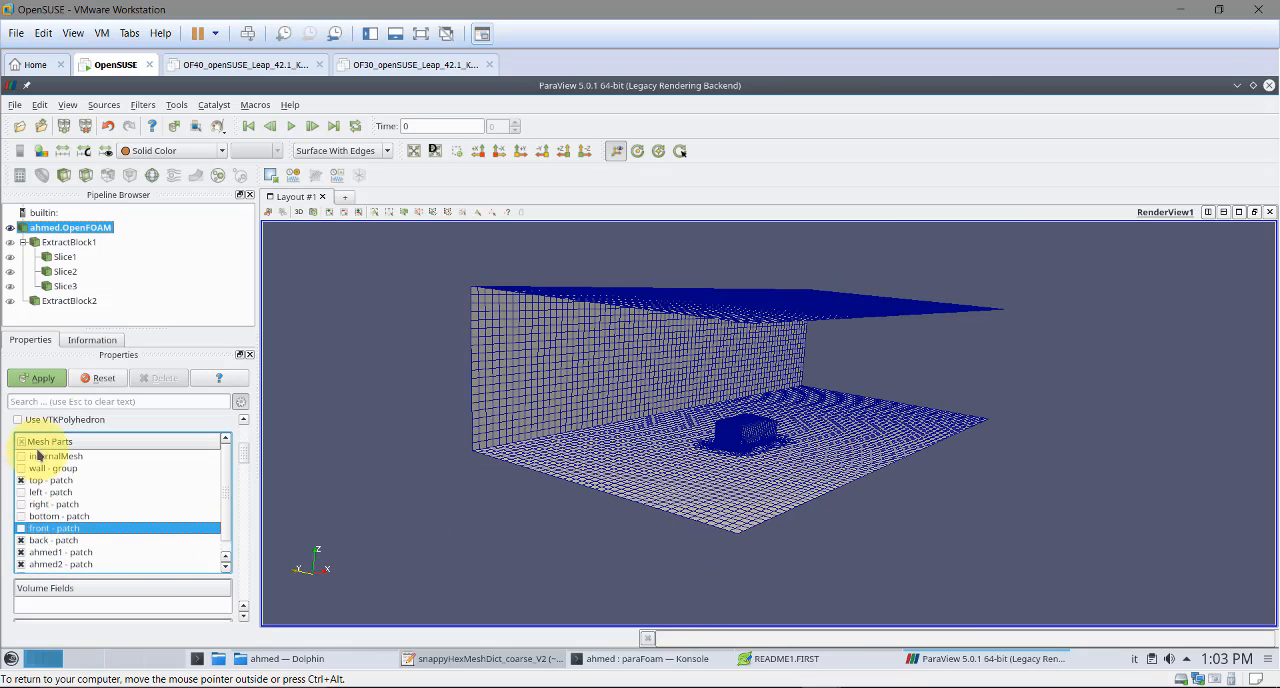
left_click(42, 378)
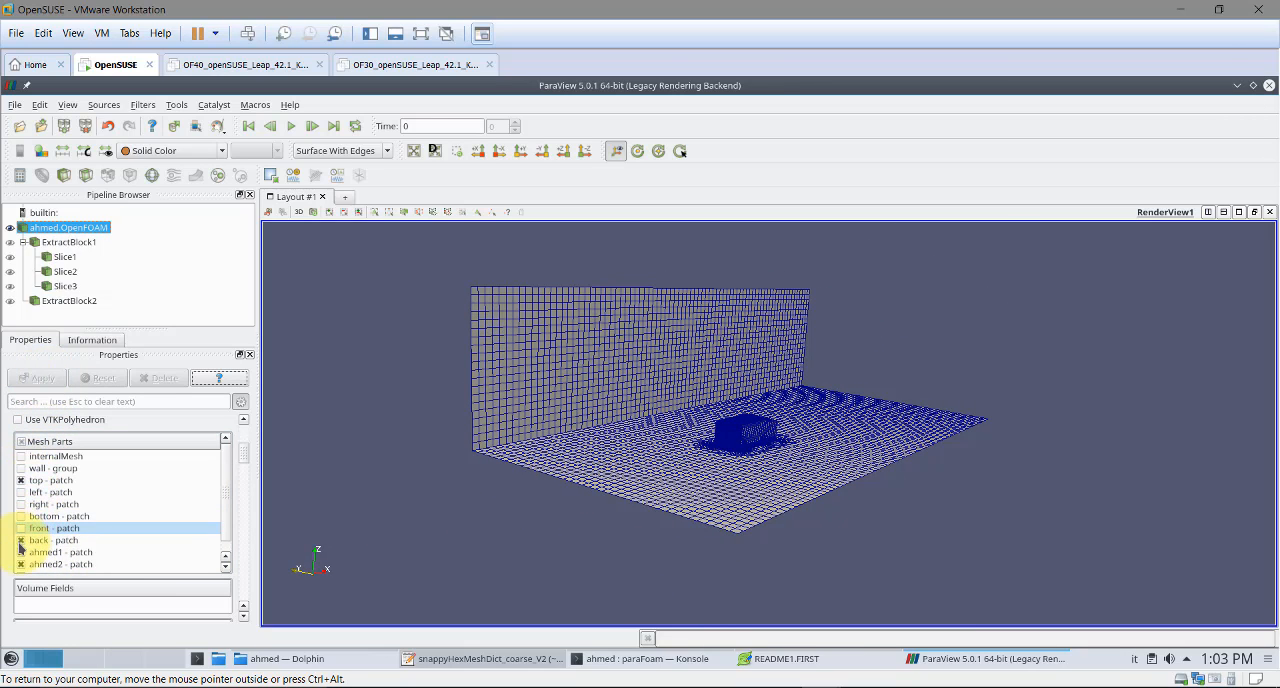
Exclude the back patch from the displayed mesh to identify it, and include it again
left_click(21, 540)
left_click(42, 378)
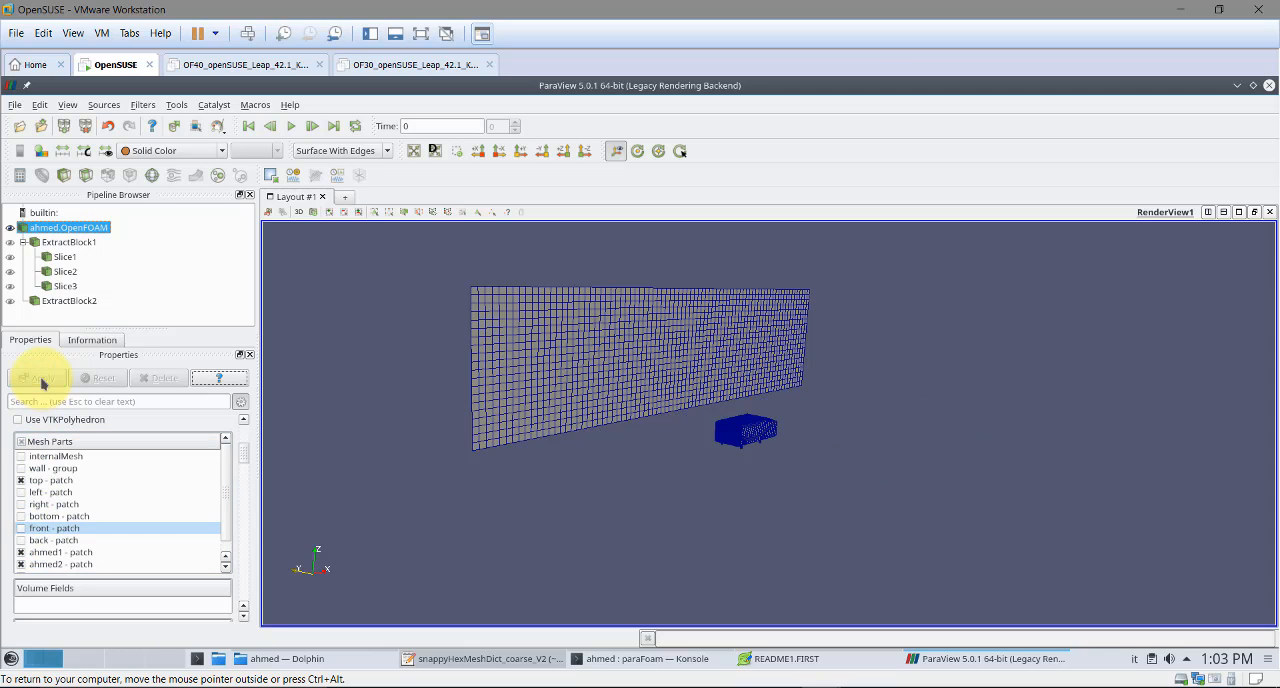
left_click(29, 540)
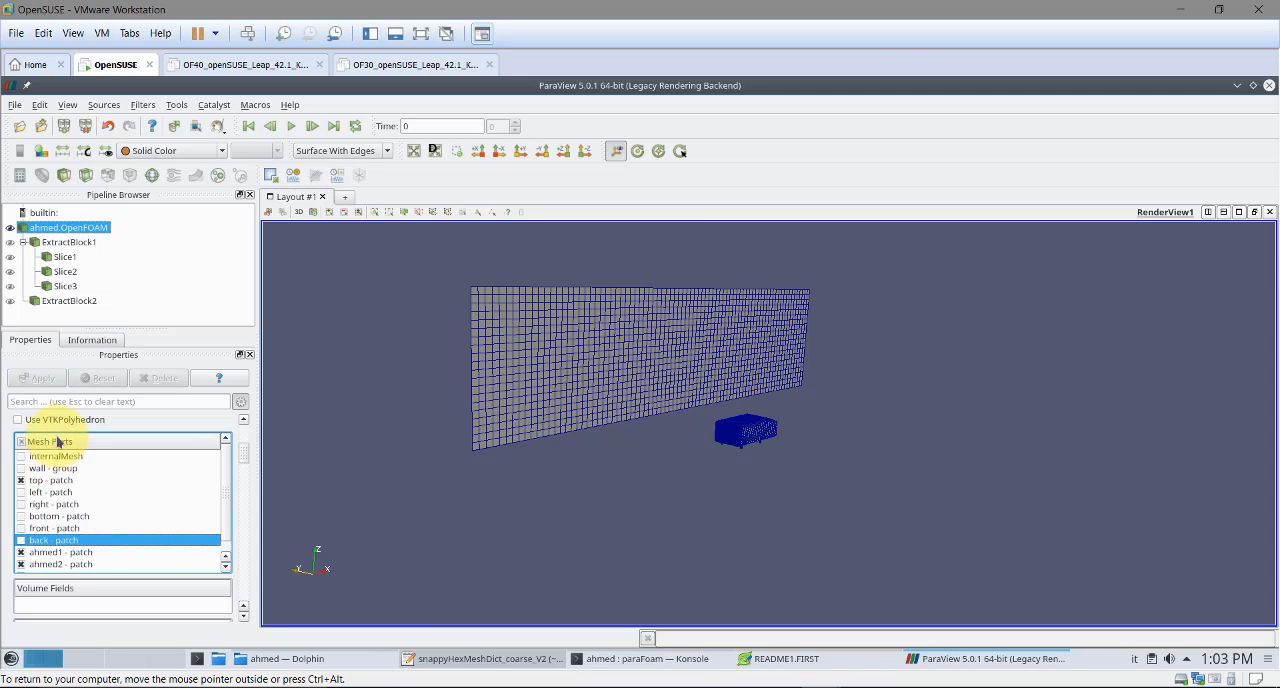
left_click(21, 540)
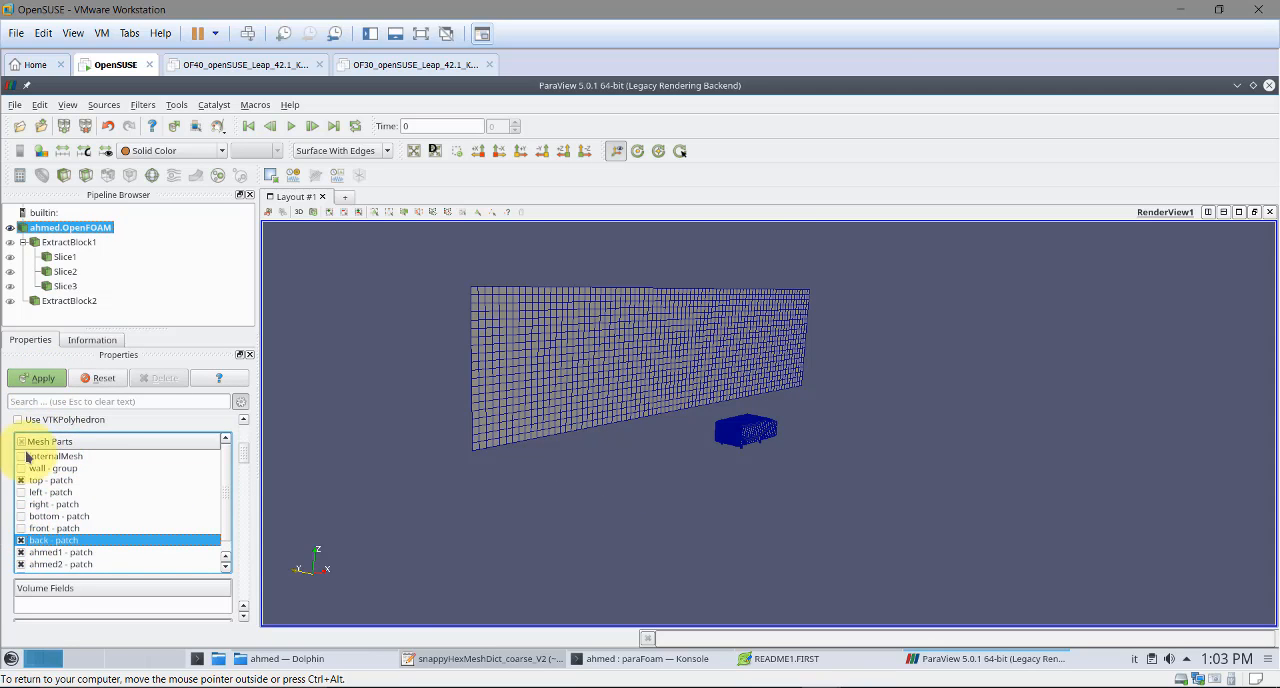
left_click(38, 380)
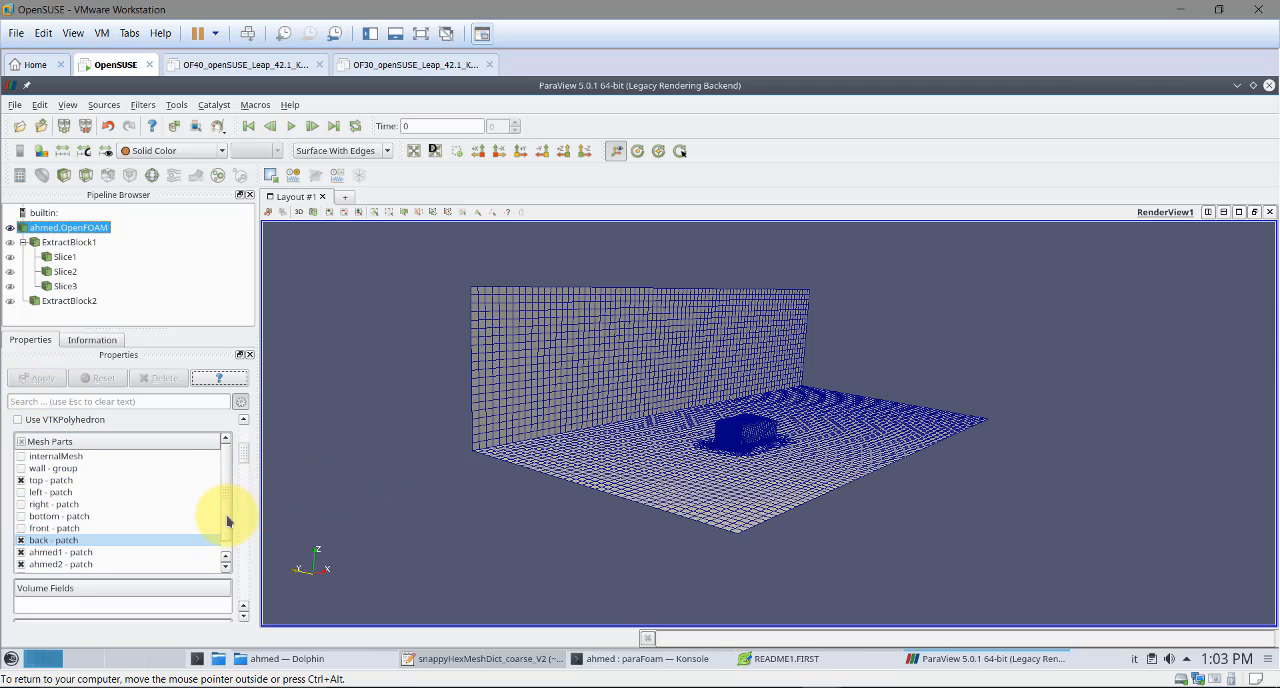
scroll(227, 520, "down", 1)
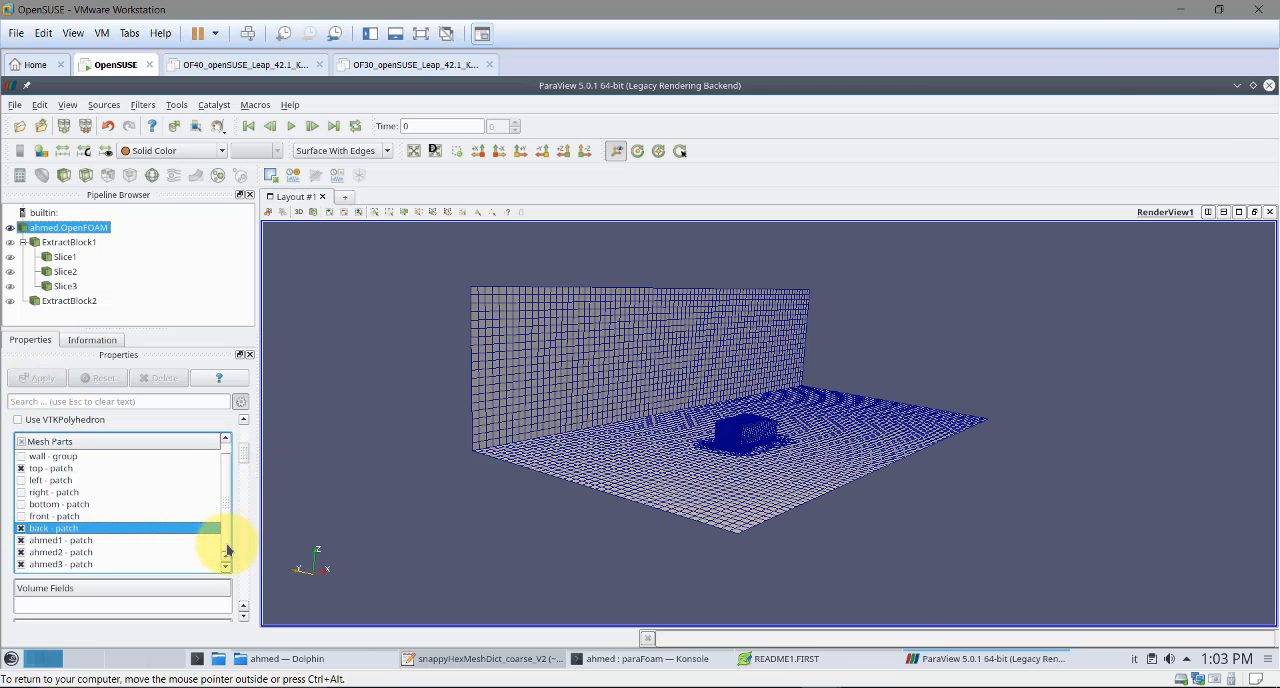
Close ParaView, switch to the 3_5meshing_OF_SHM.pptx presentation in PowerPoint and open its first slide
left_click(1267, 87)
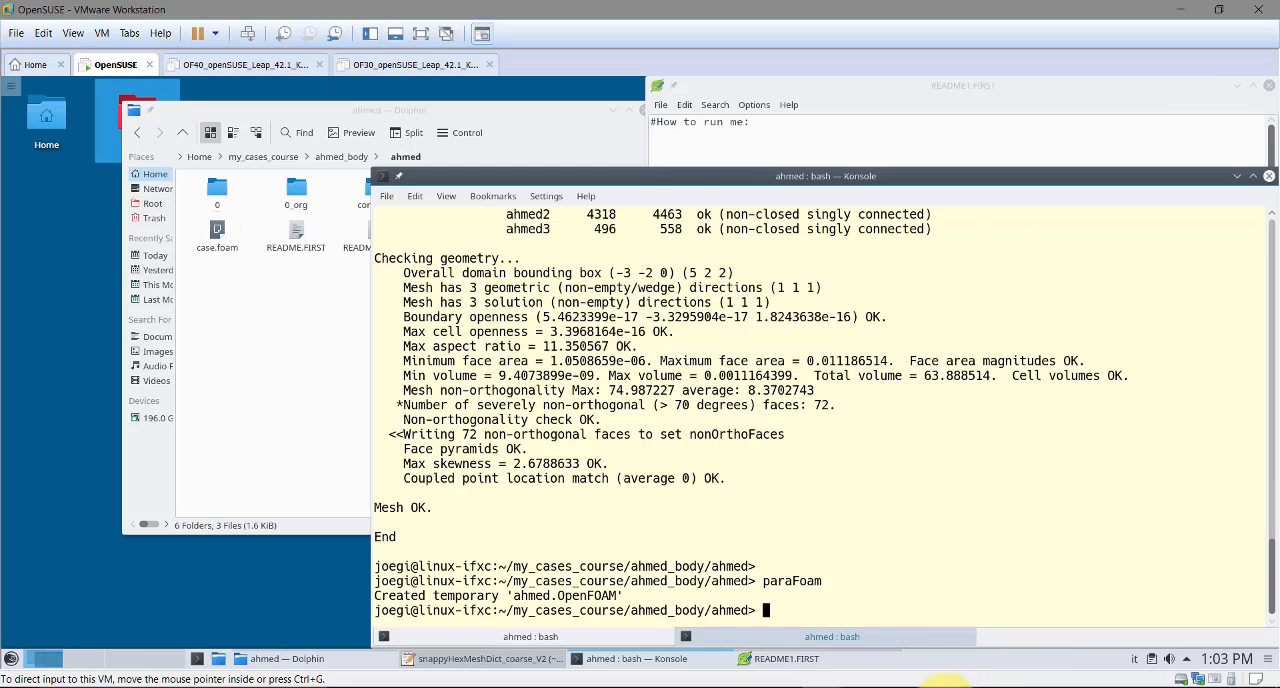
left_click(943, 687)
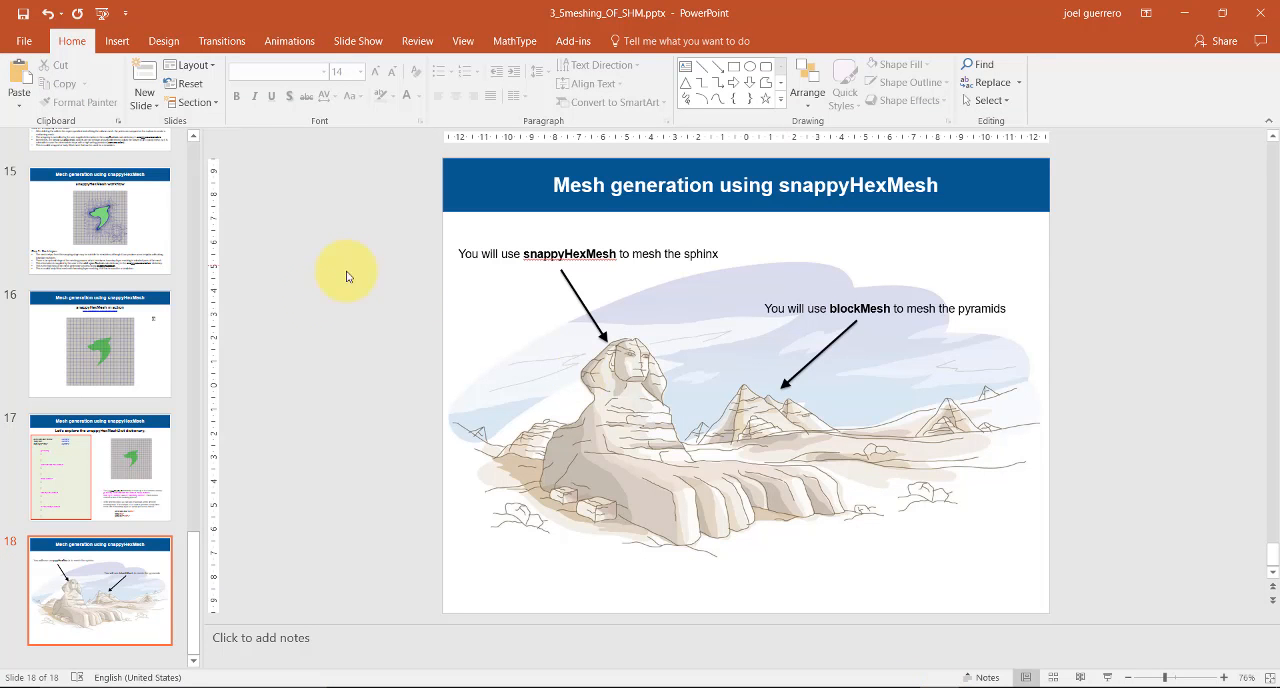
left_click_drag(200, 586, 163, 171)
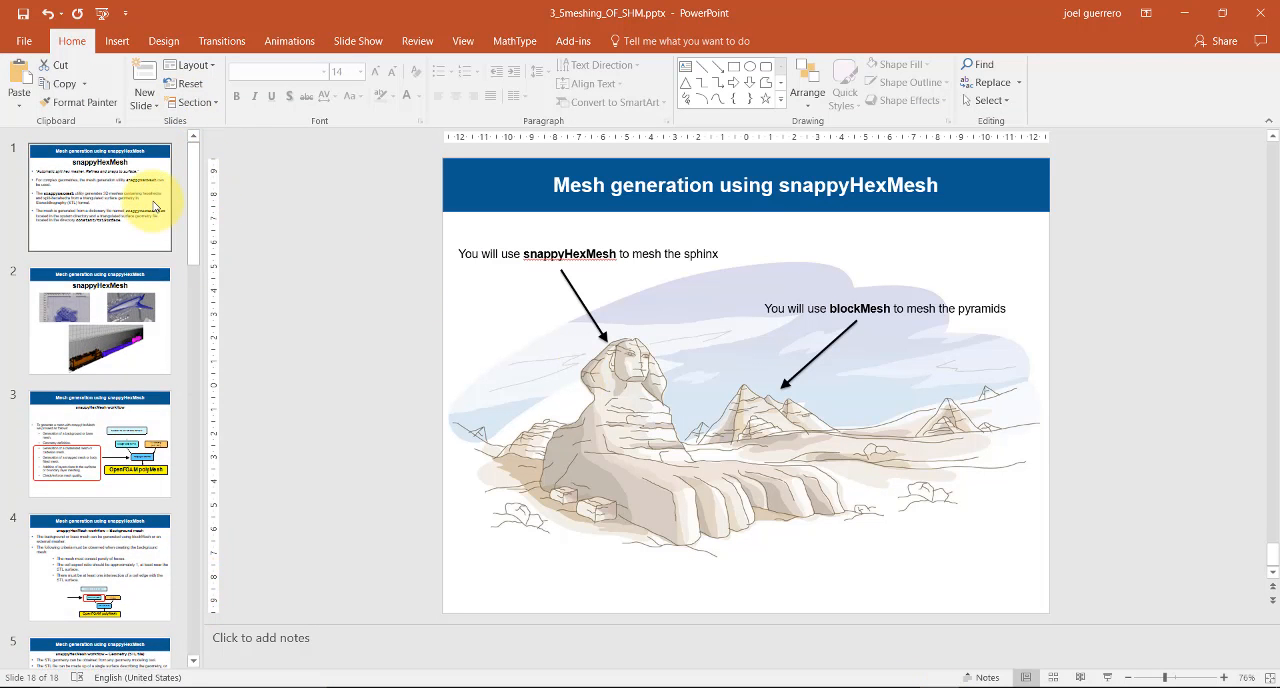
left_click(155, 205)
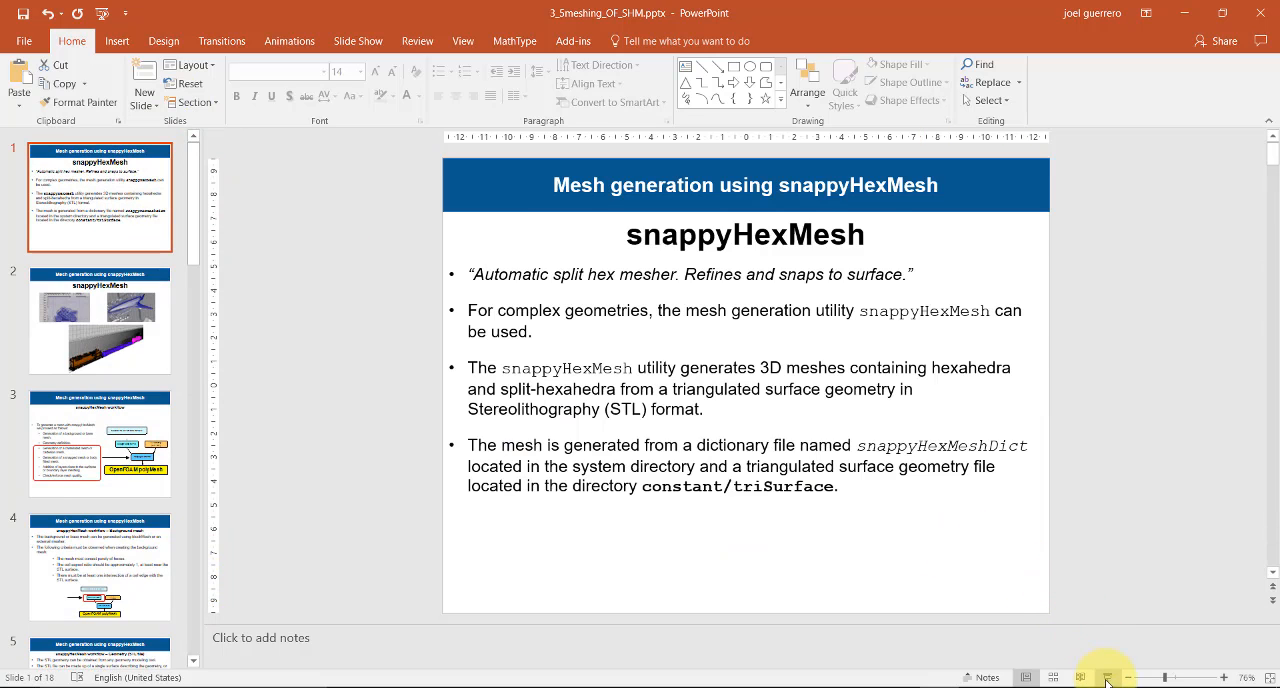